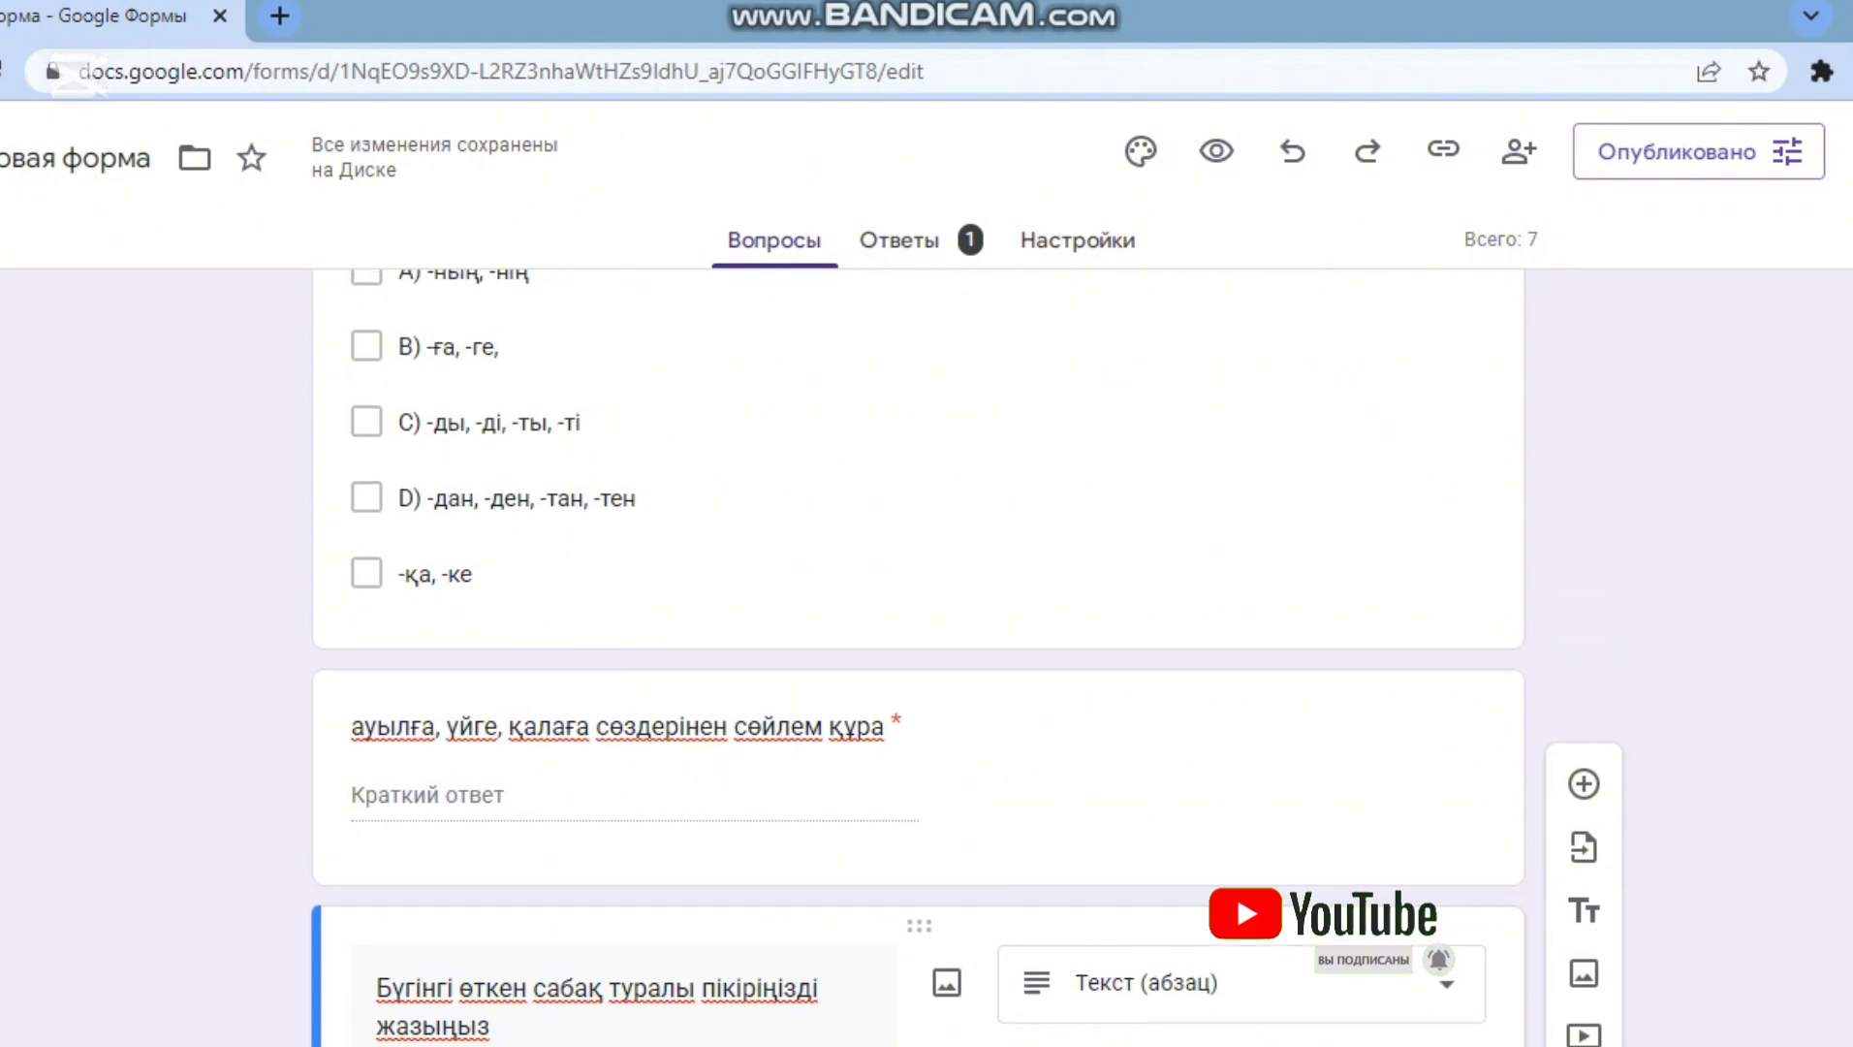
# - Review the form's collected responses, from the score summary down to the short-answer and paragraph answers
pyautogui.scroll(10, 931, 582)
pyautogui.click(938, 247)
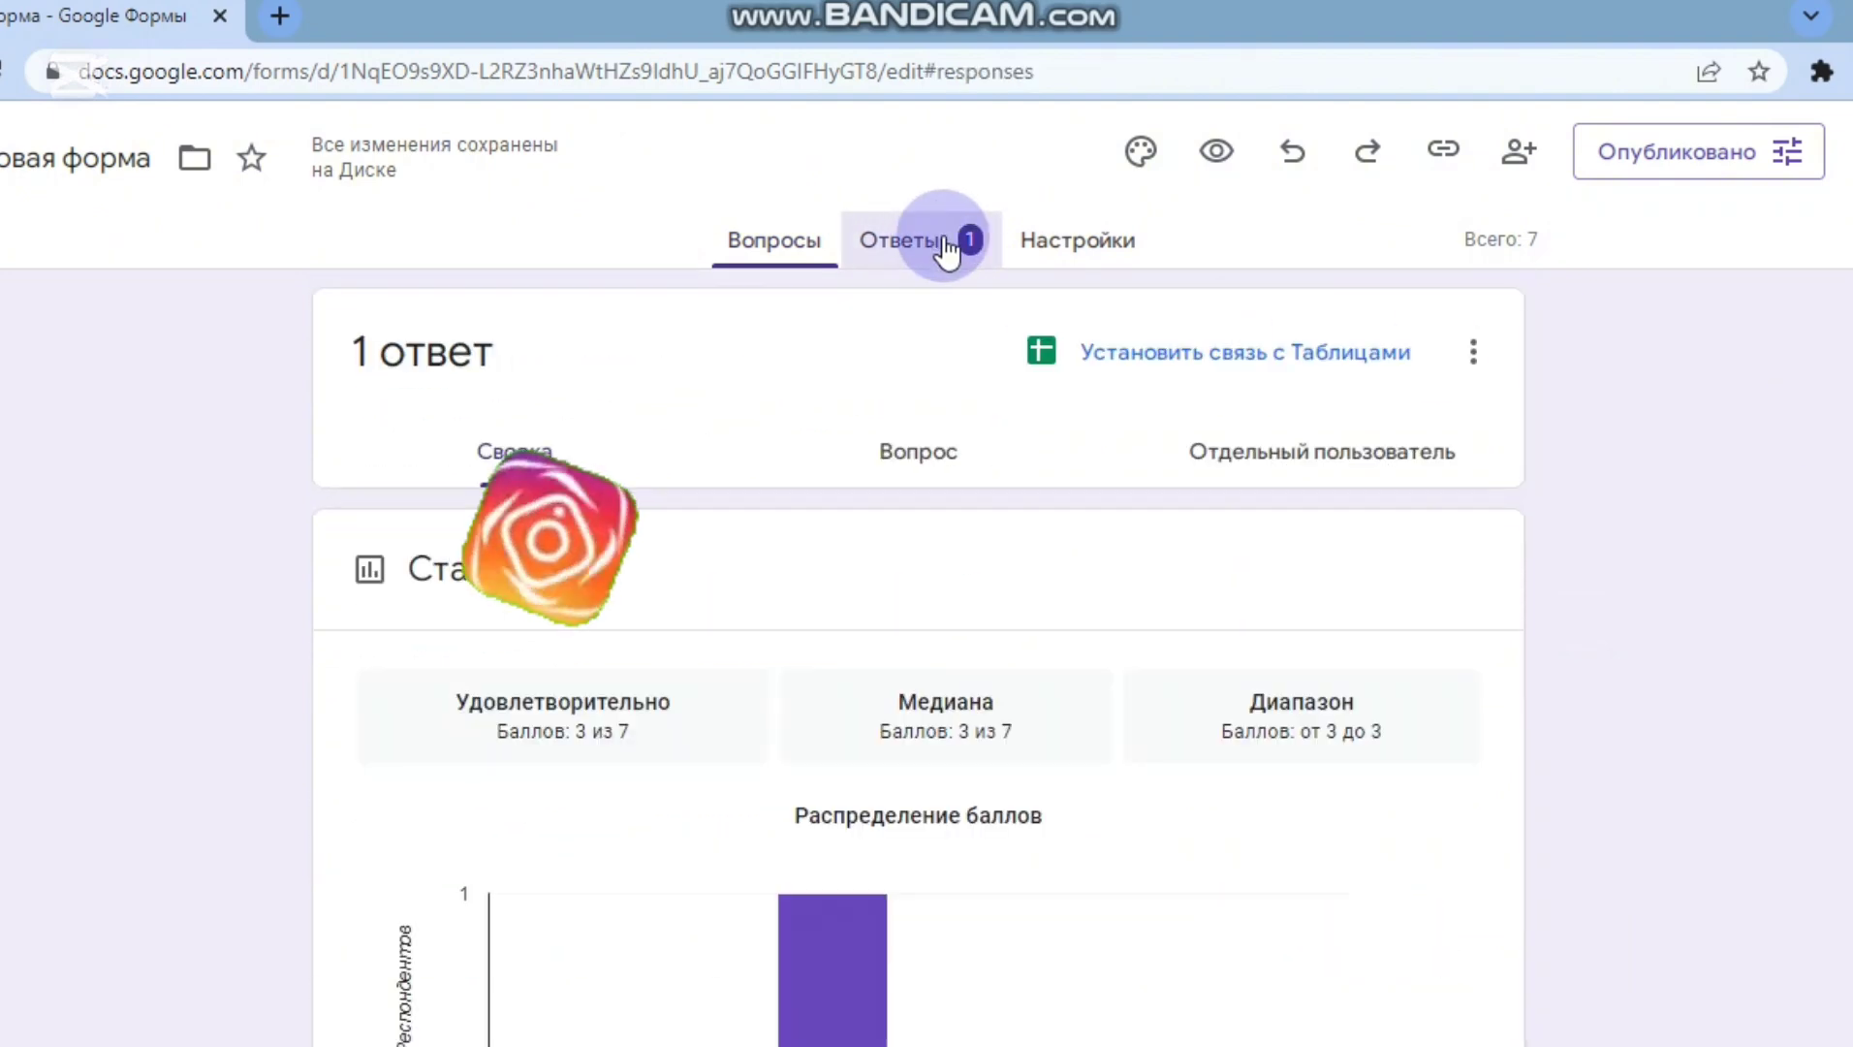
pyautogui.scroll(-10, 918, 659)
pyautogui.scroll(-4, 918, 659)
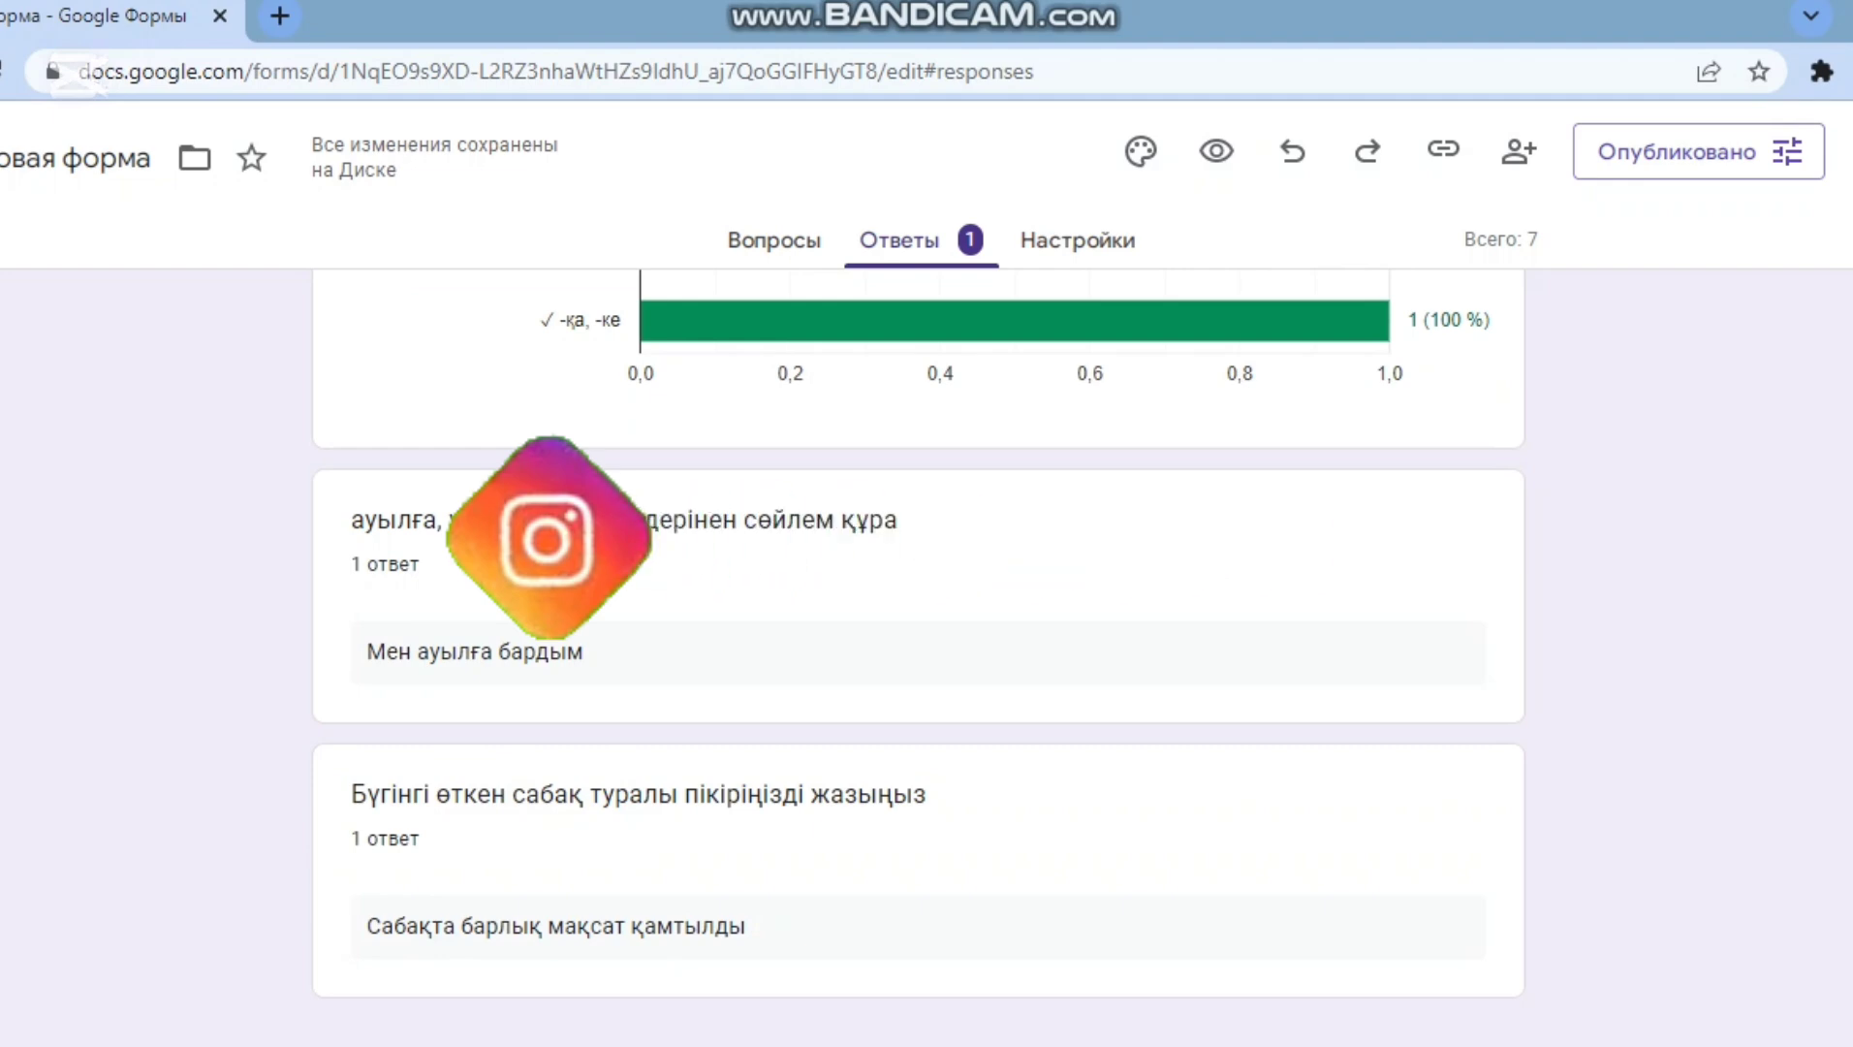
pyautogui.scroll(1, 917, 659)
pyautogui.scroll(-1, 918, 659)
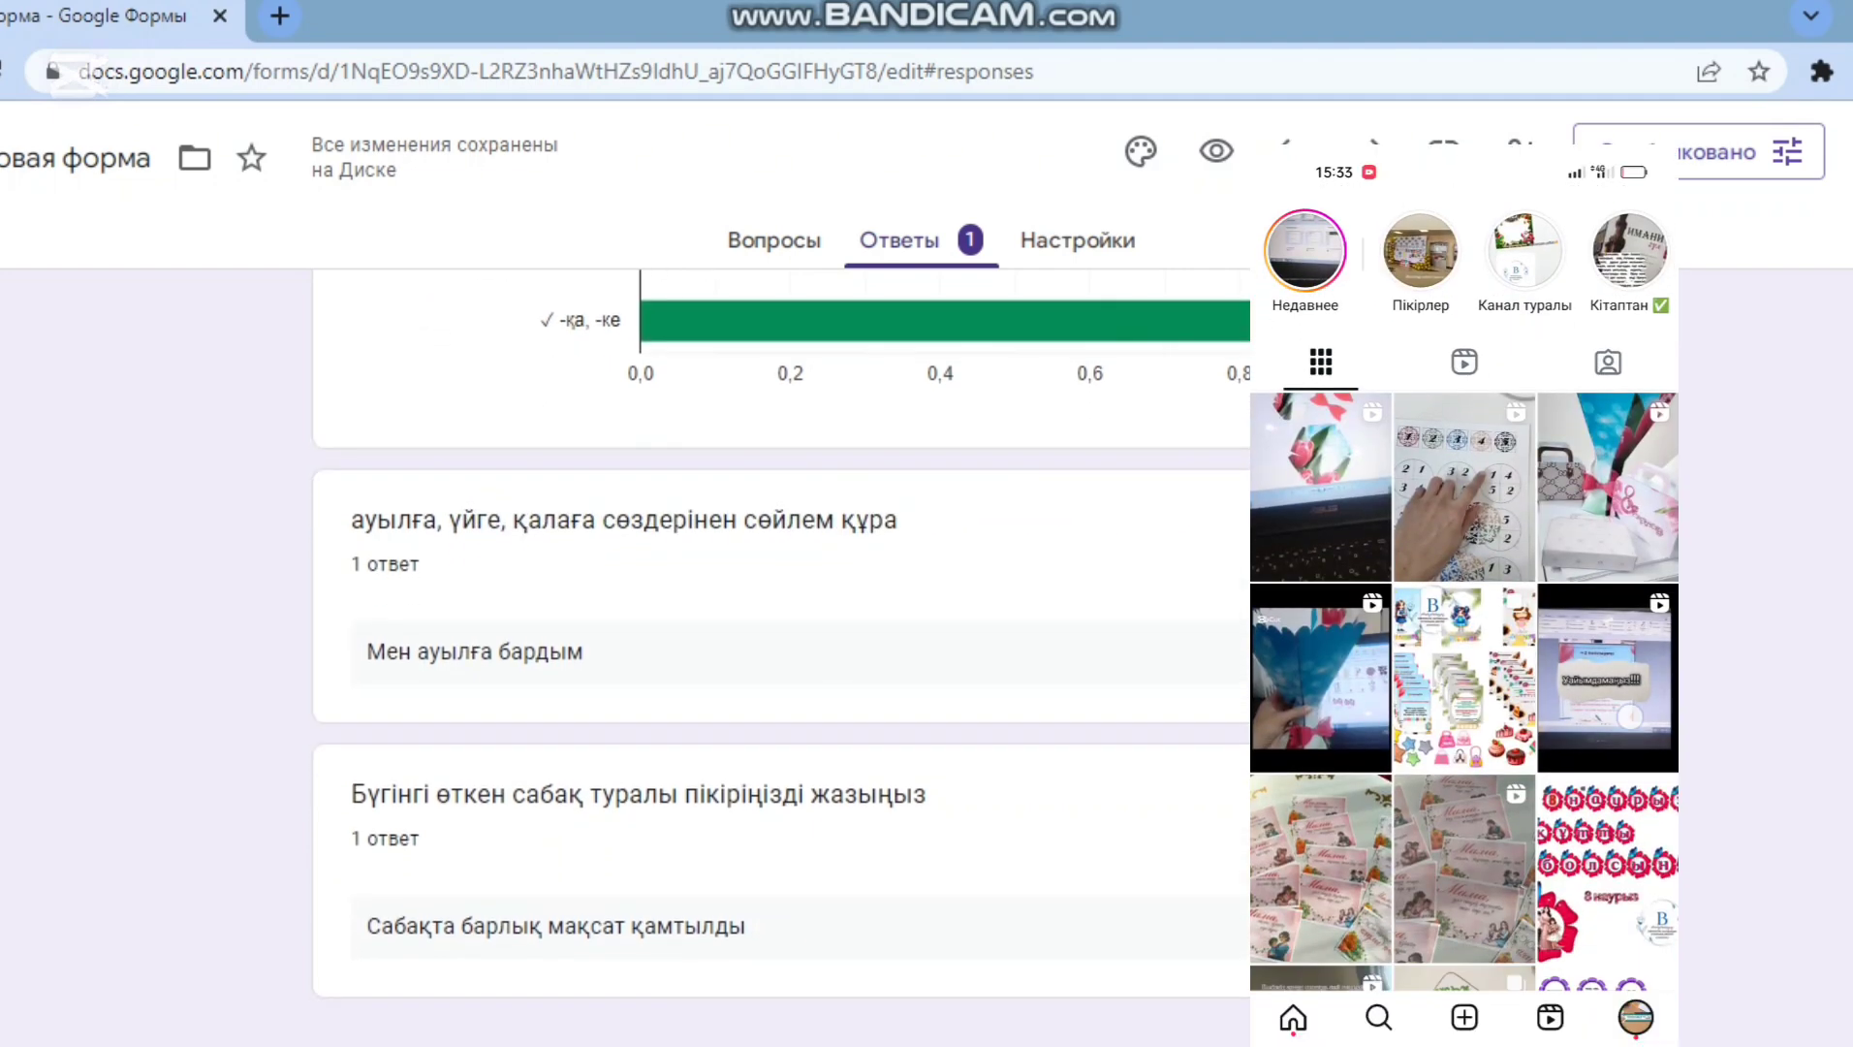
pyautogui.scroll(1, 918, 659)
pyautogui.scroll(10, 780, 660)
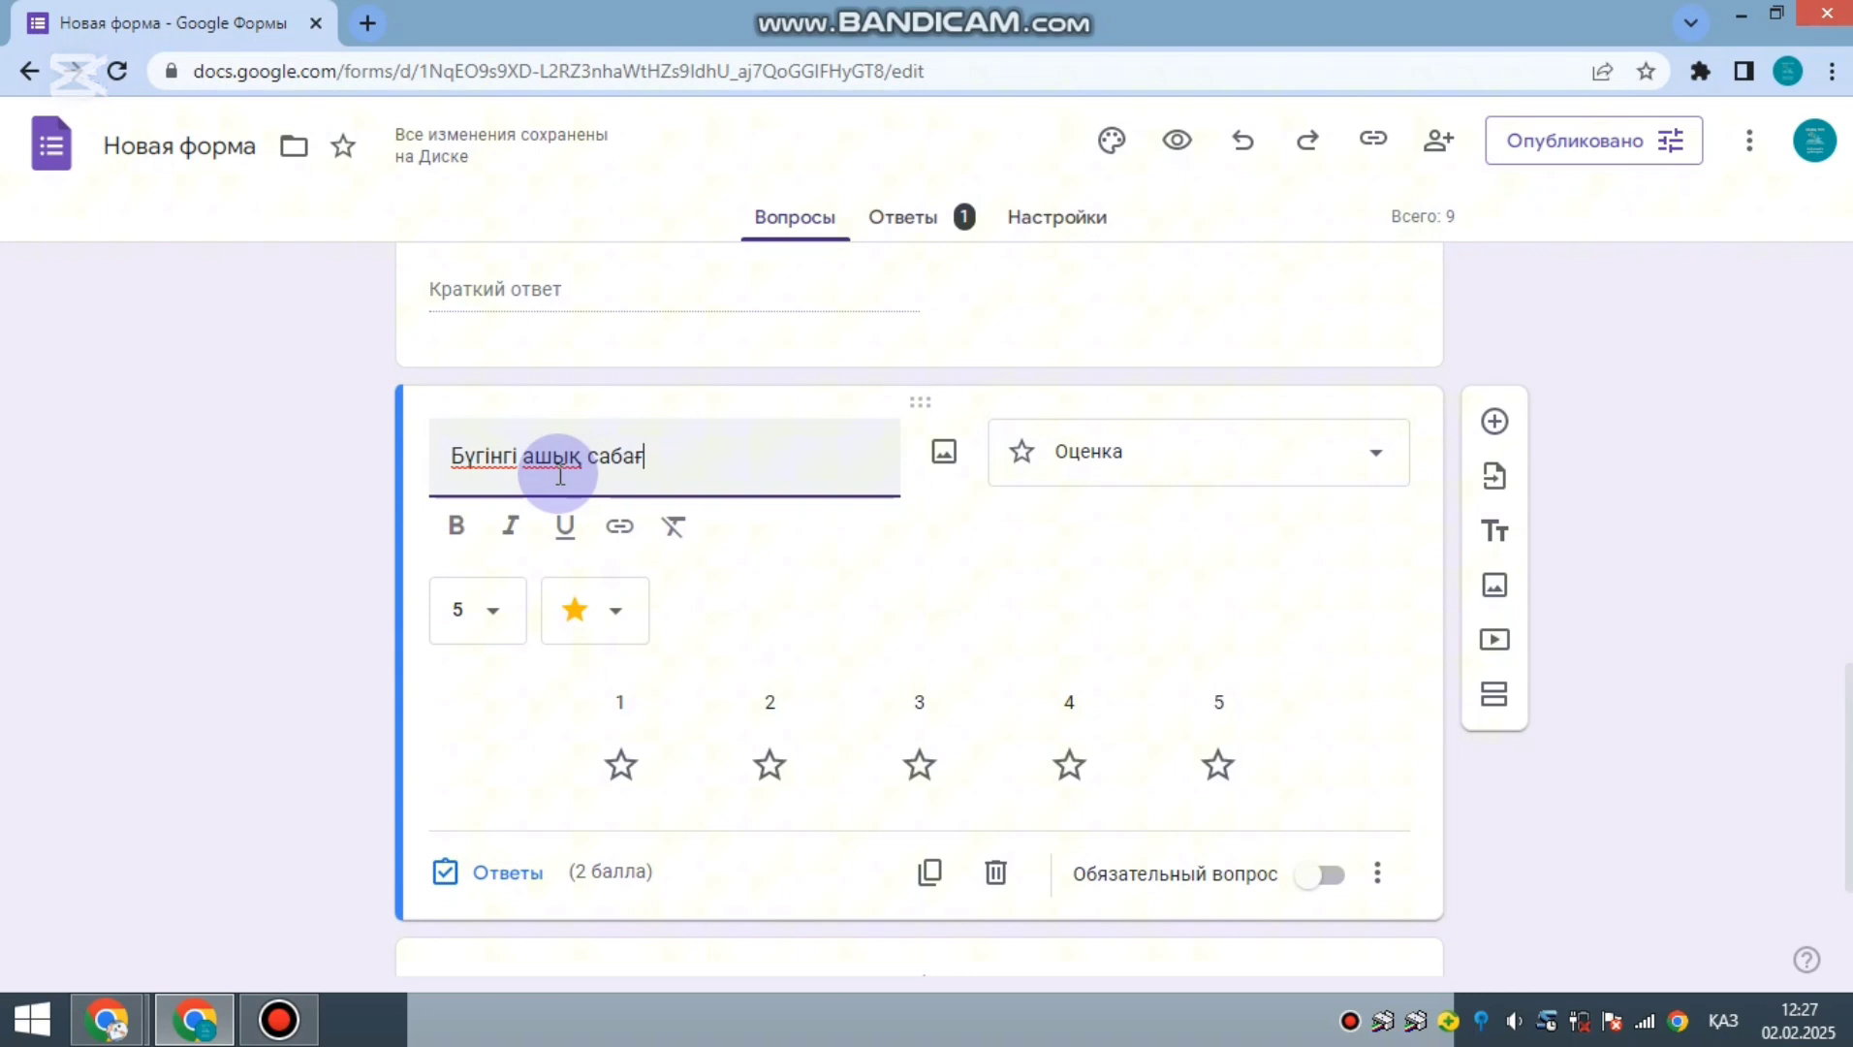
# - Complete the star-rating question's title as "Бүгінгі ашық сабағымды қалай бағалайсыз?"
pyautogui.write('ық сабағым')
pyautogui.write('ды ү')
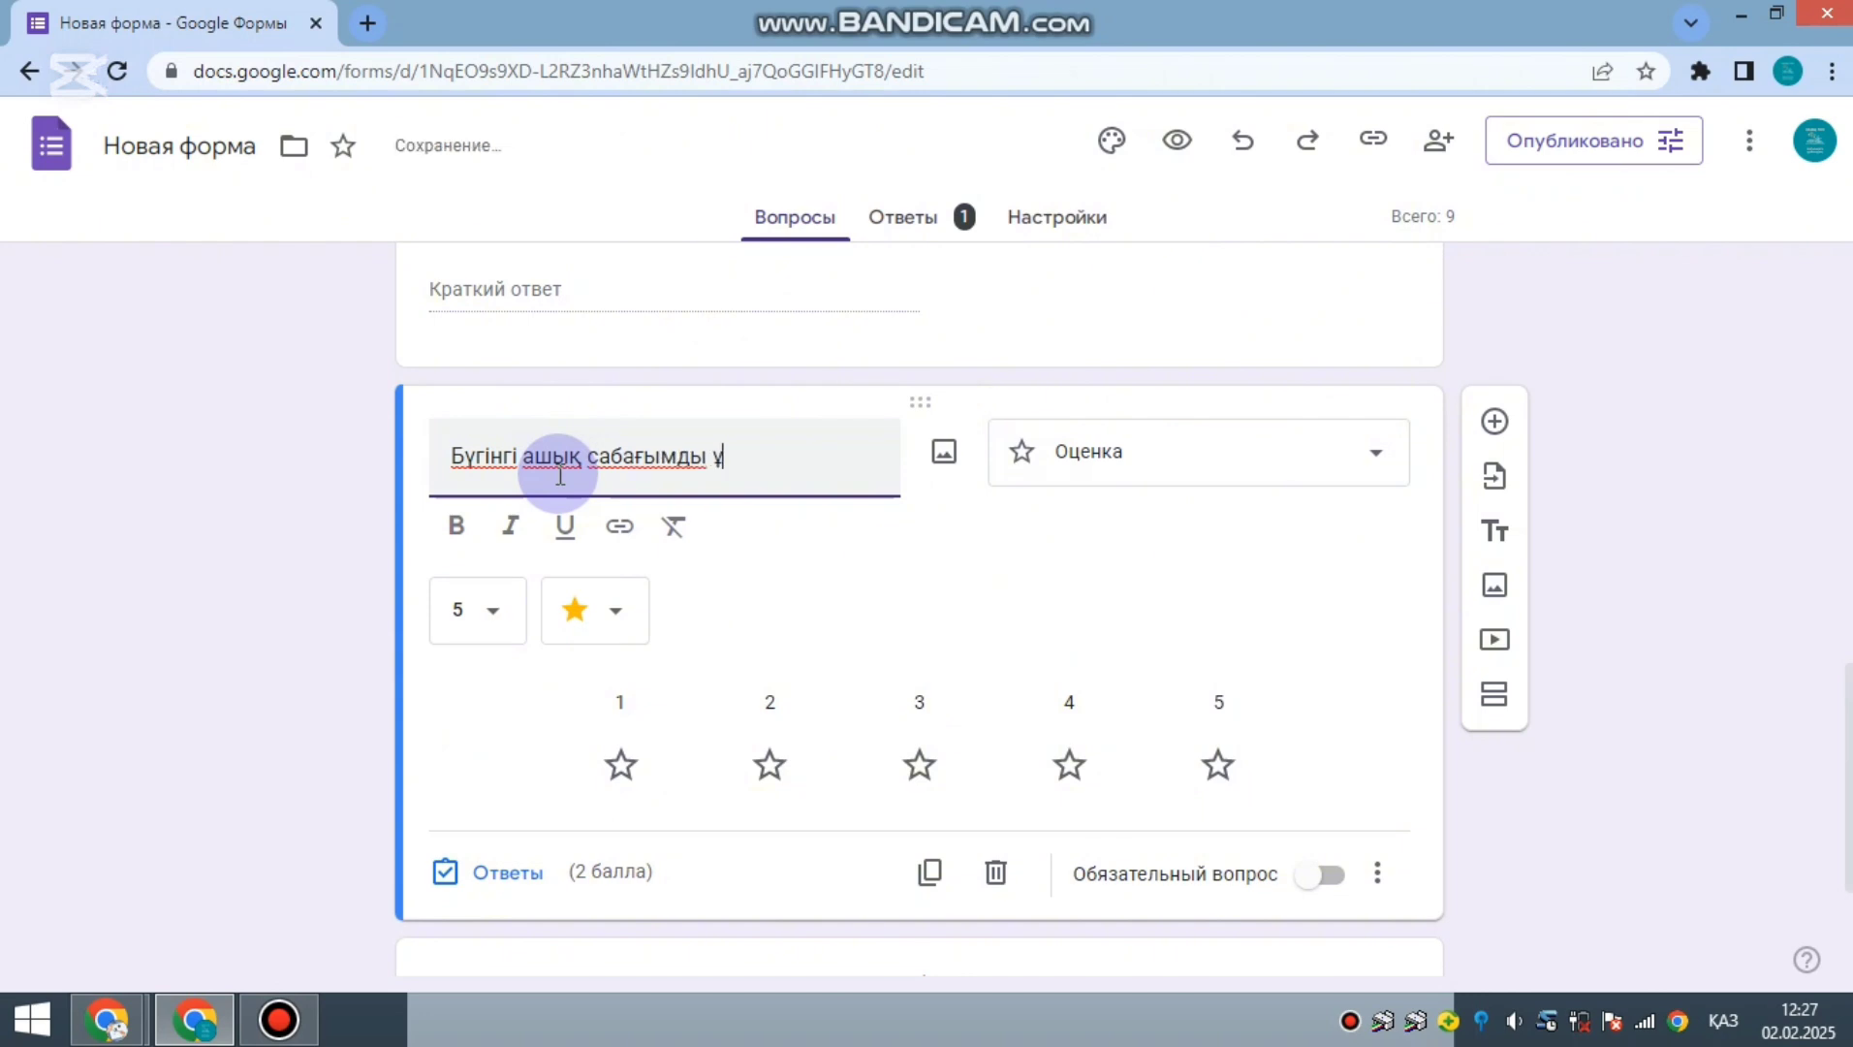
pyautogui.press('BackSpace')
pyautogui.write('қалай баға')
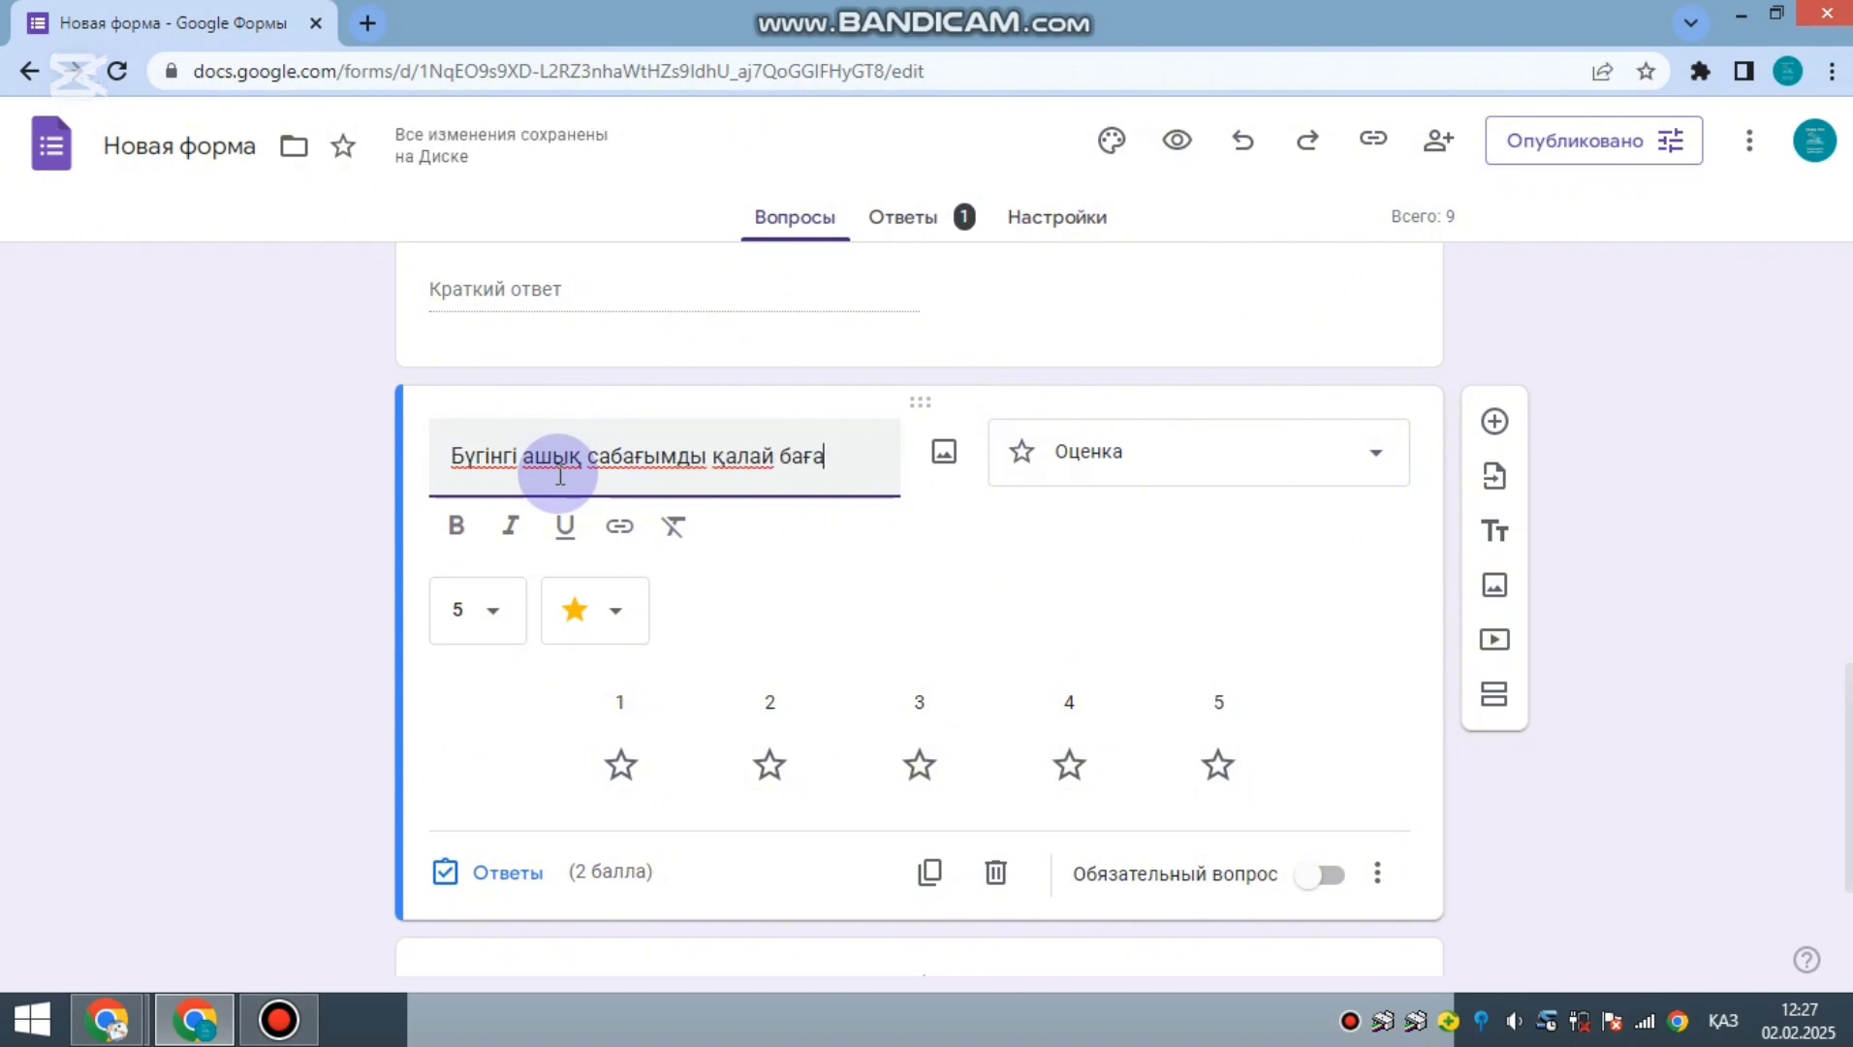
pyautogui.write('лайсың?')
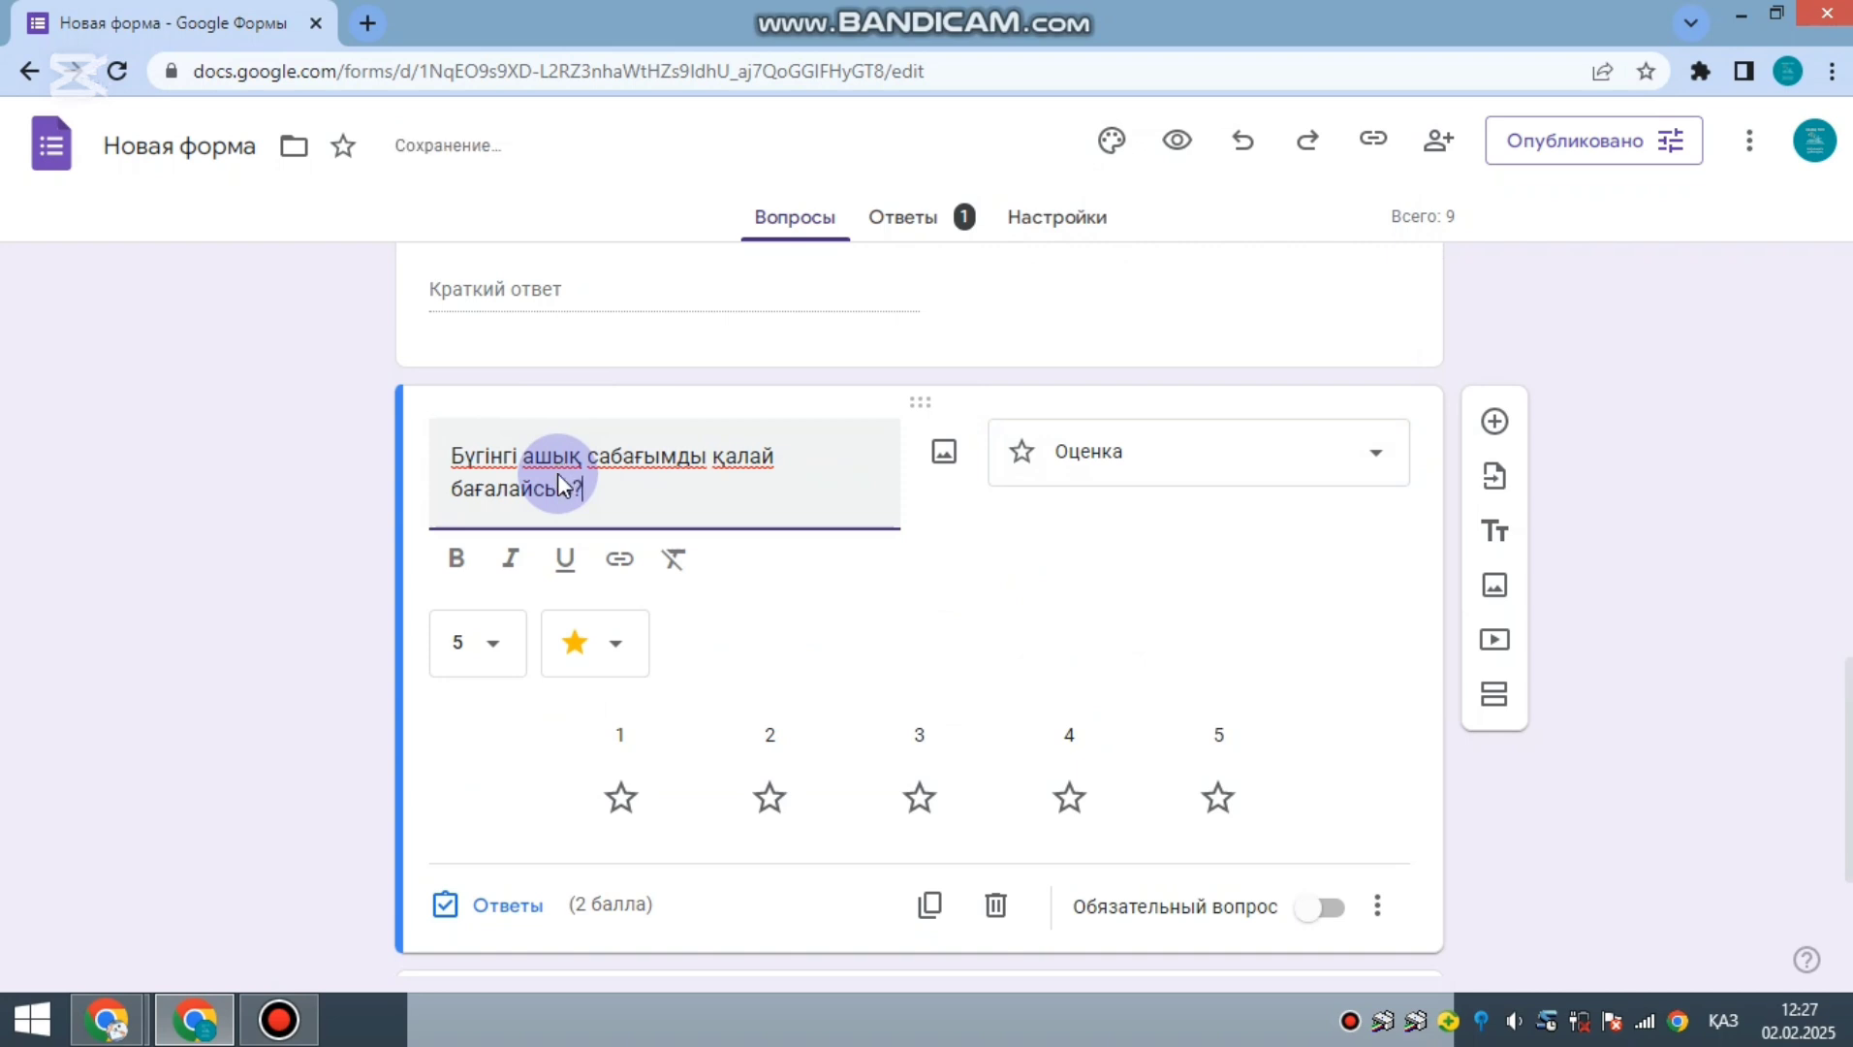
pyautogui.click(602, 799)
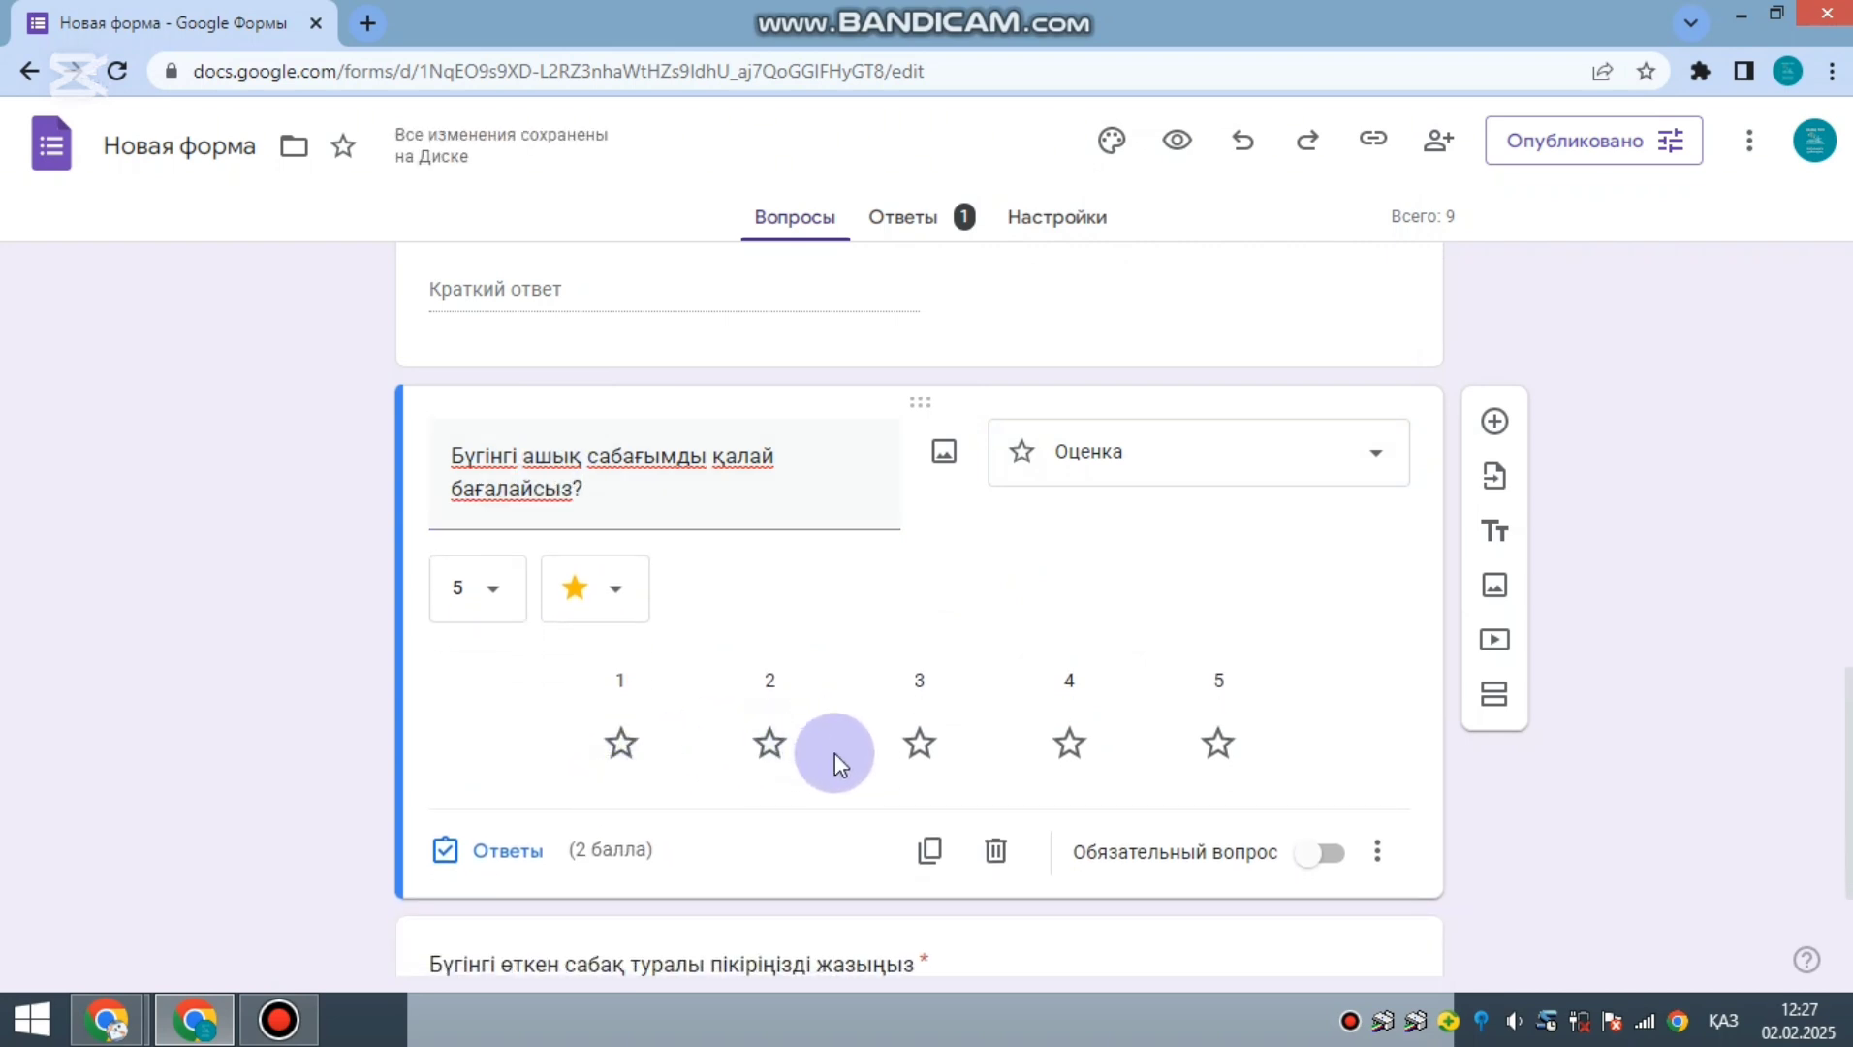
pyautogui.click(495, 608)
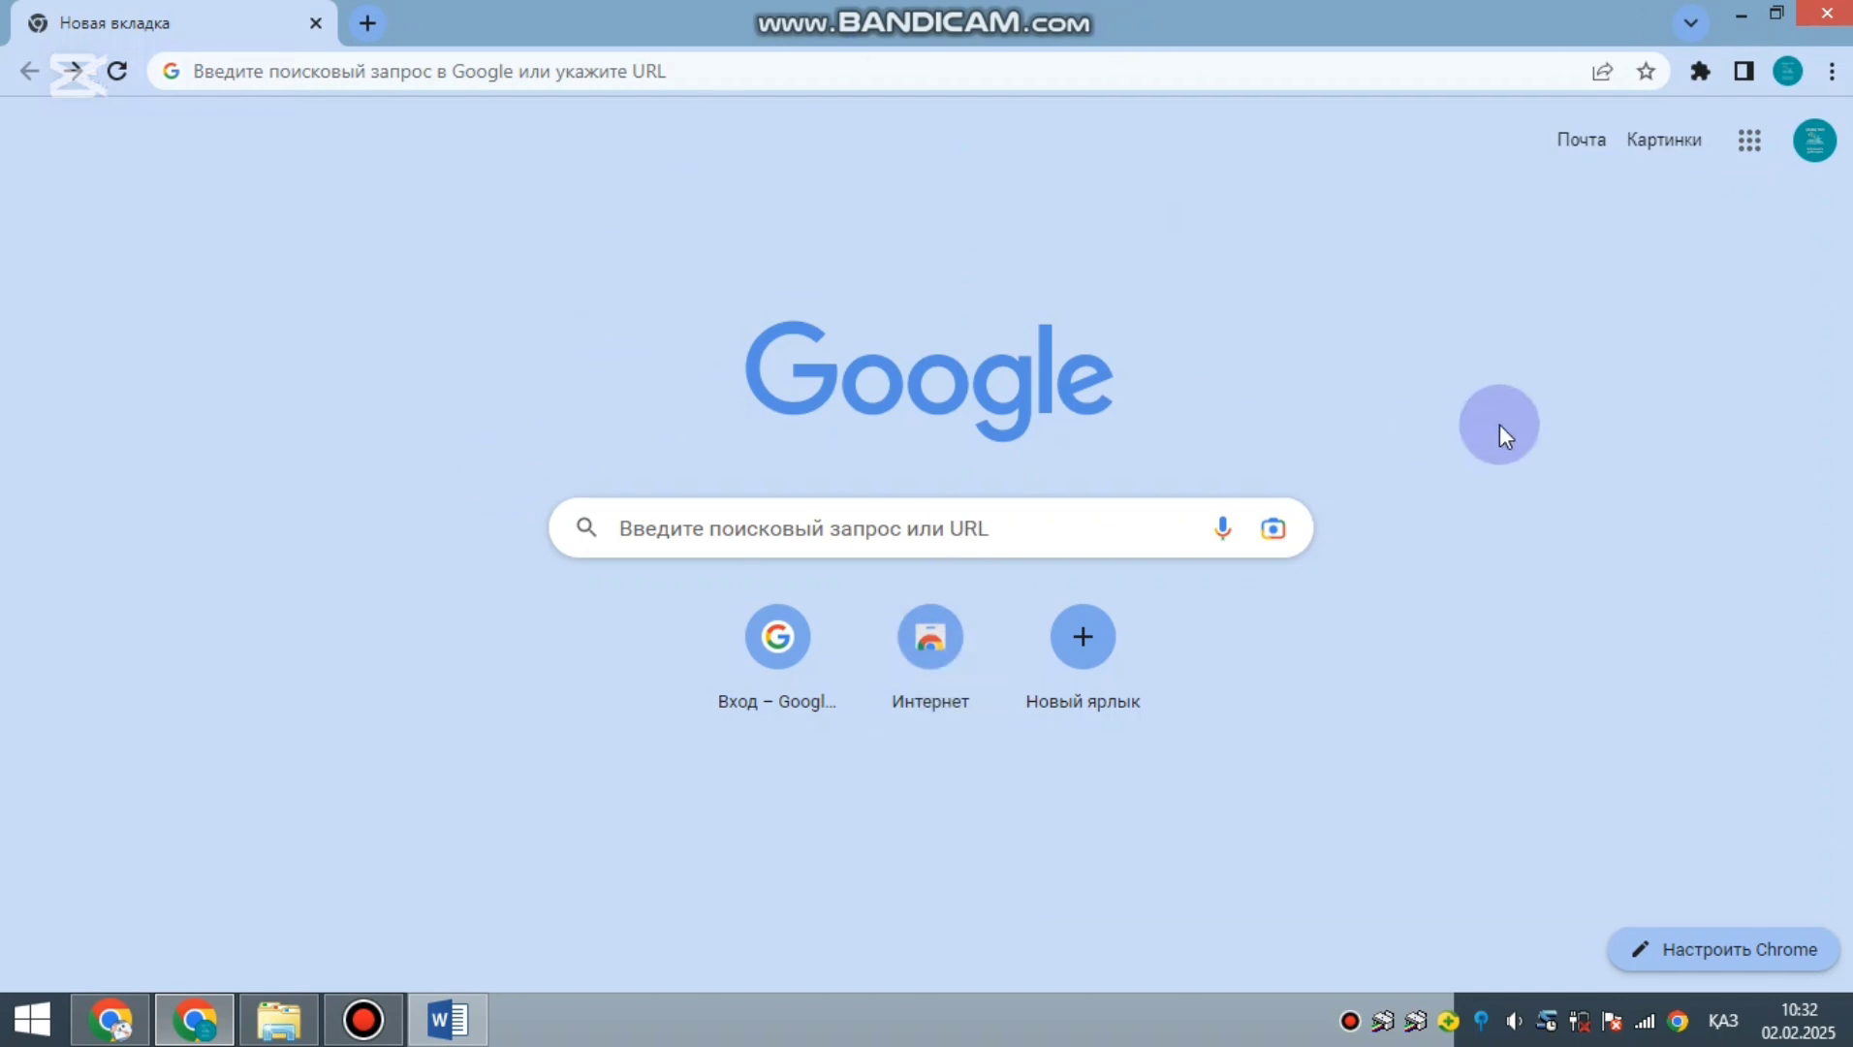
# - Open Google Forms from the list of Google apps
pyautogui.click(1751, 145)
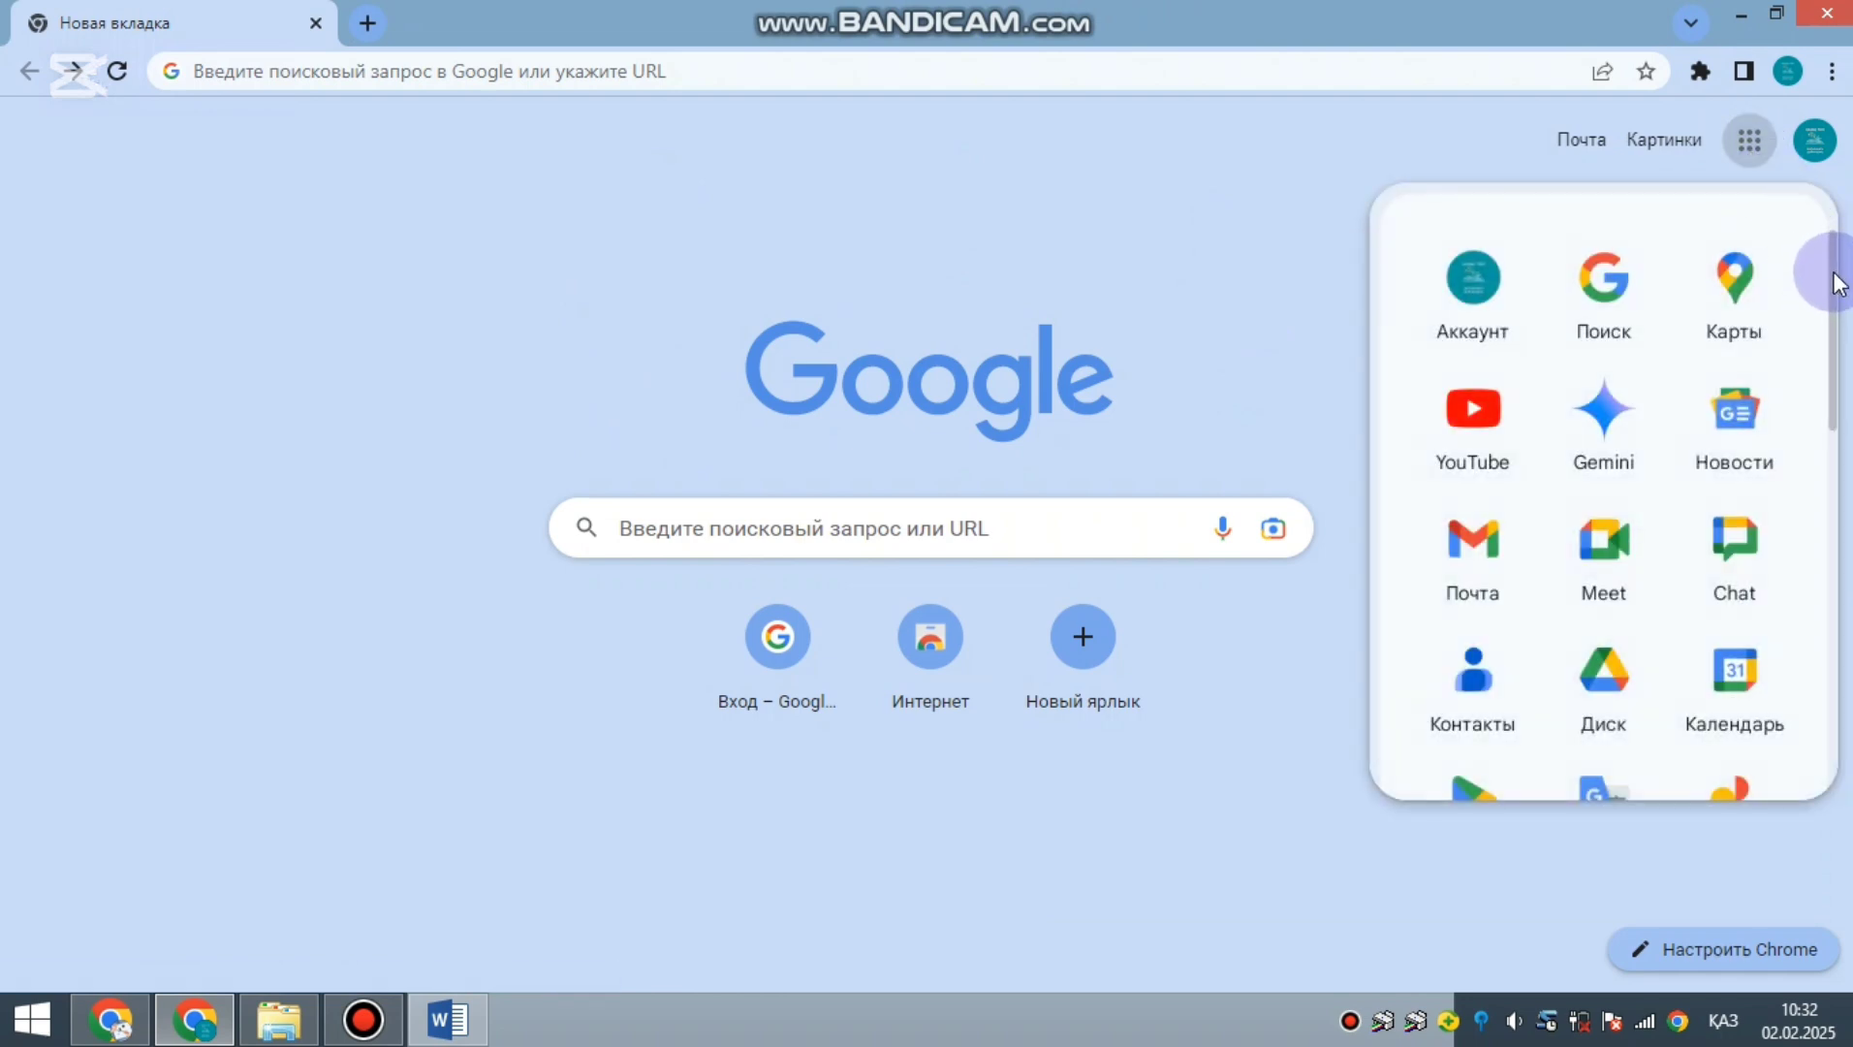
pyautogui.moveTo(1835, 284); pyautogui.dragTo(1835, 533)
pyautogui.click(1472, 662)
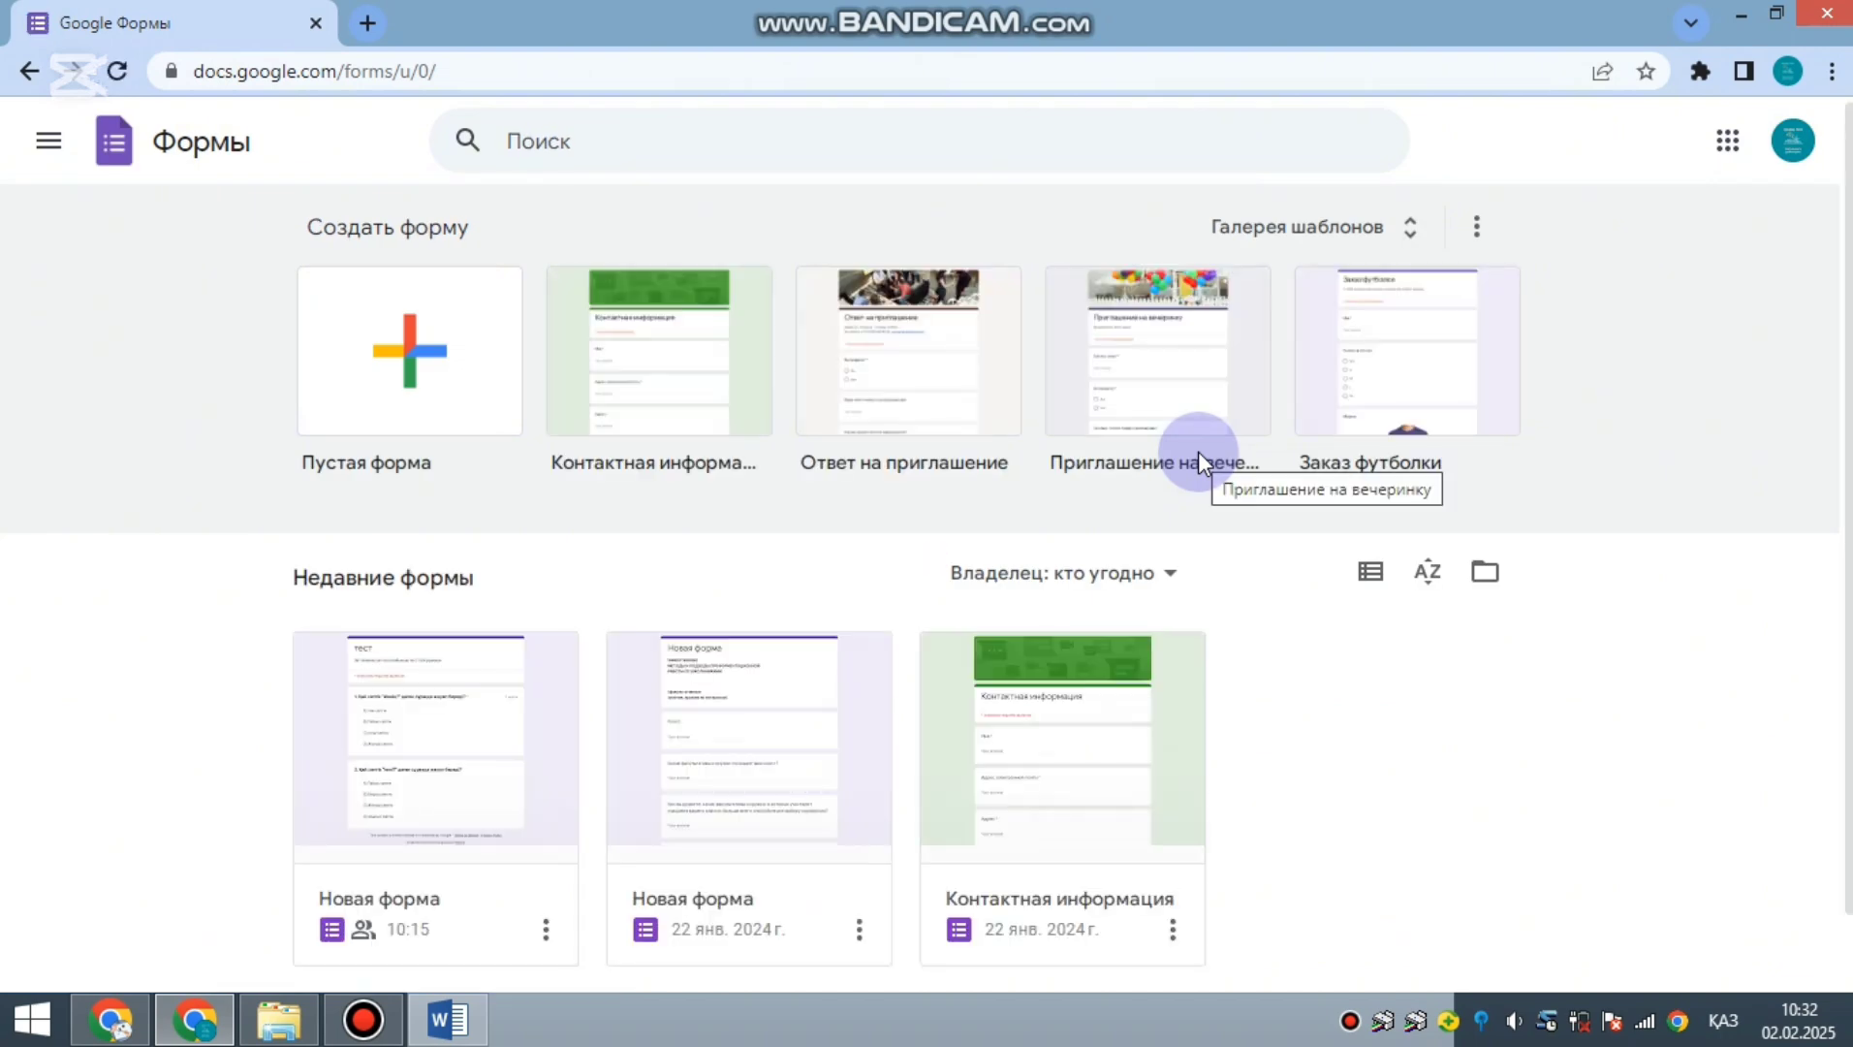
# - Create a new blank form from the Google Forms start page
pyautogui.click(1173, 291)
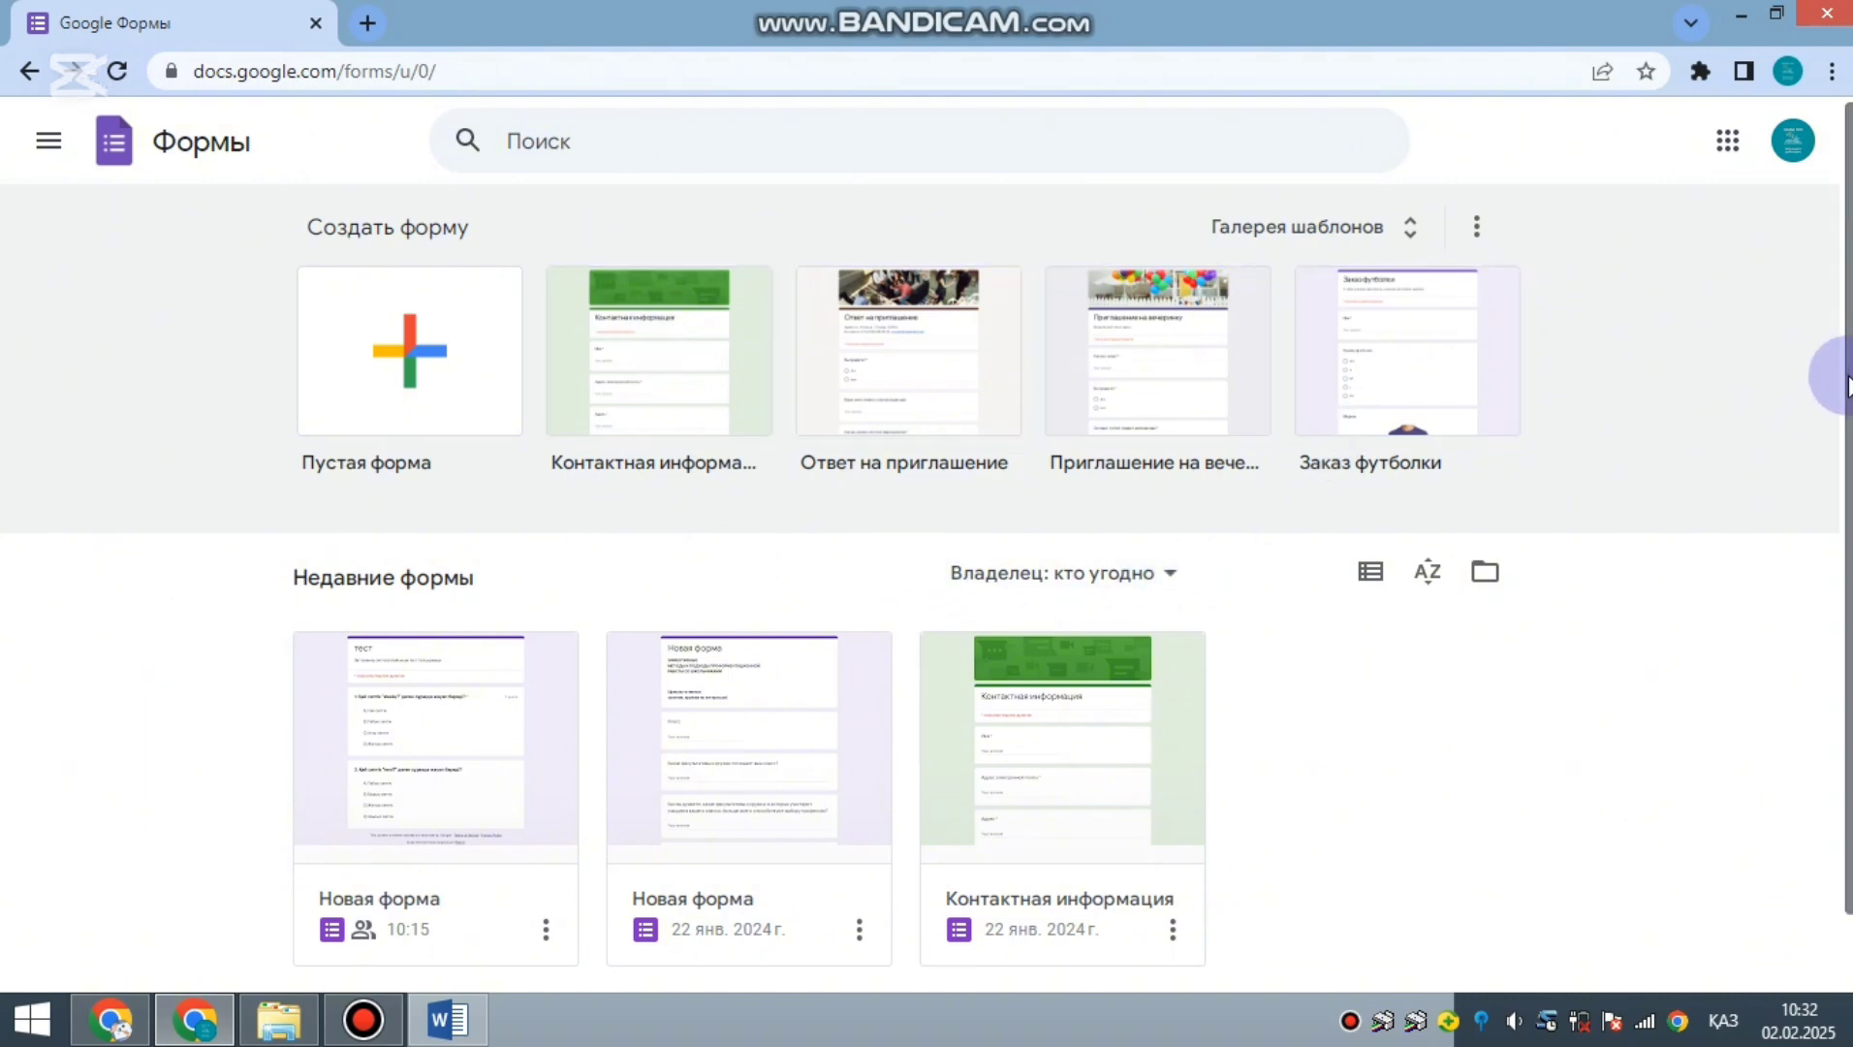
pyautogui.scroll(-1, 1827, 388)
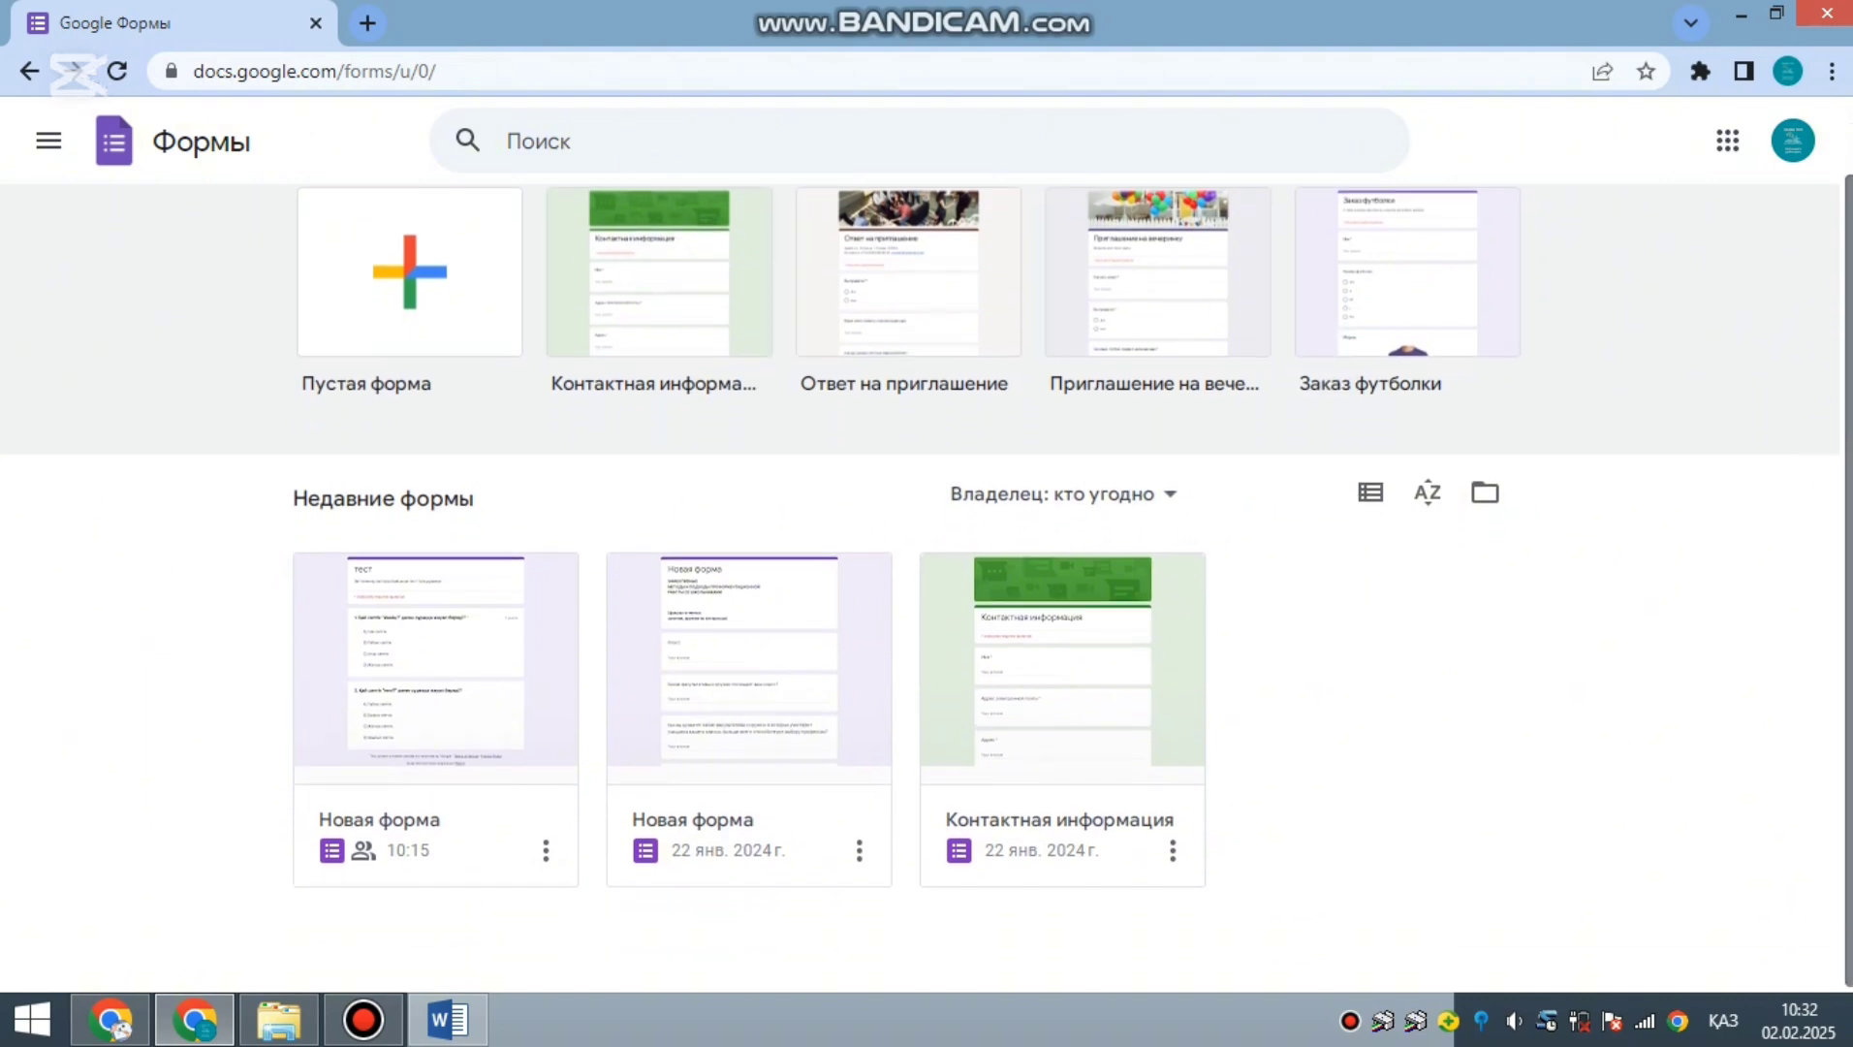
pyautogui.scroll(1, 1830, 401)
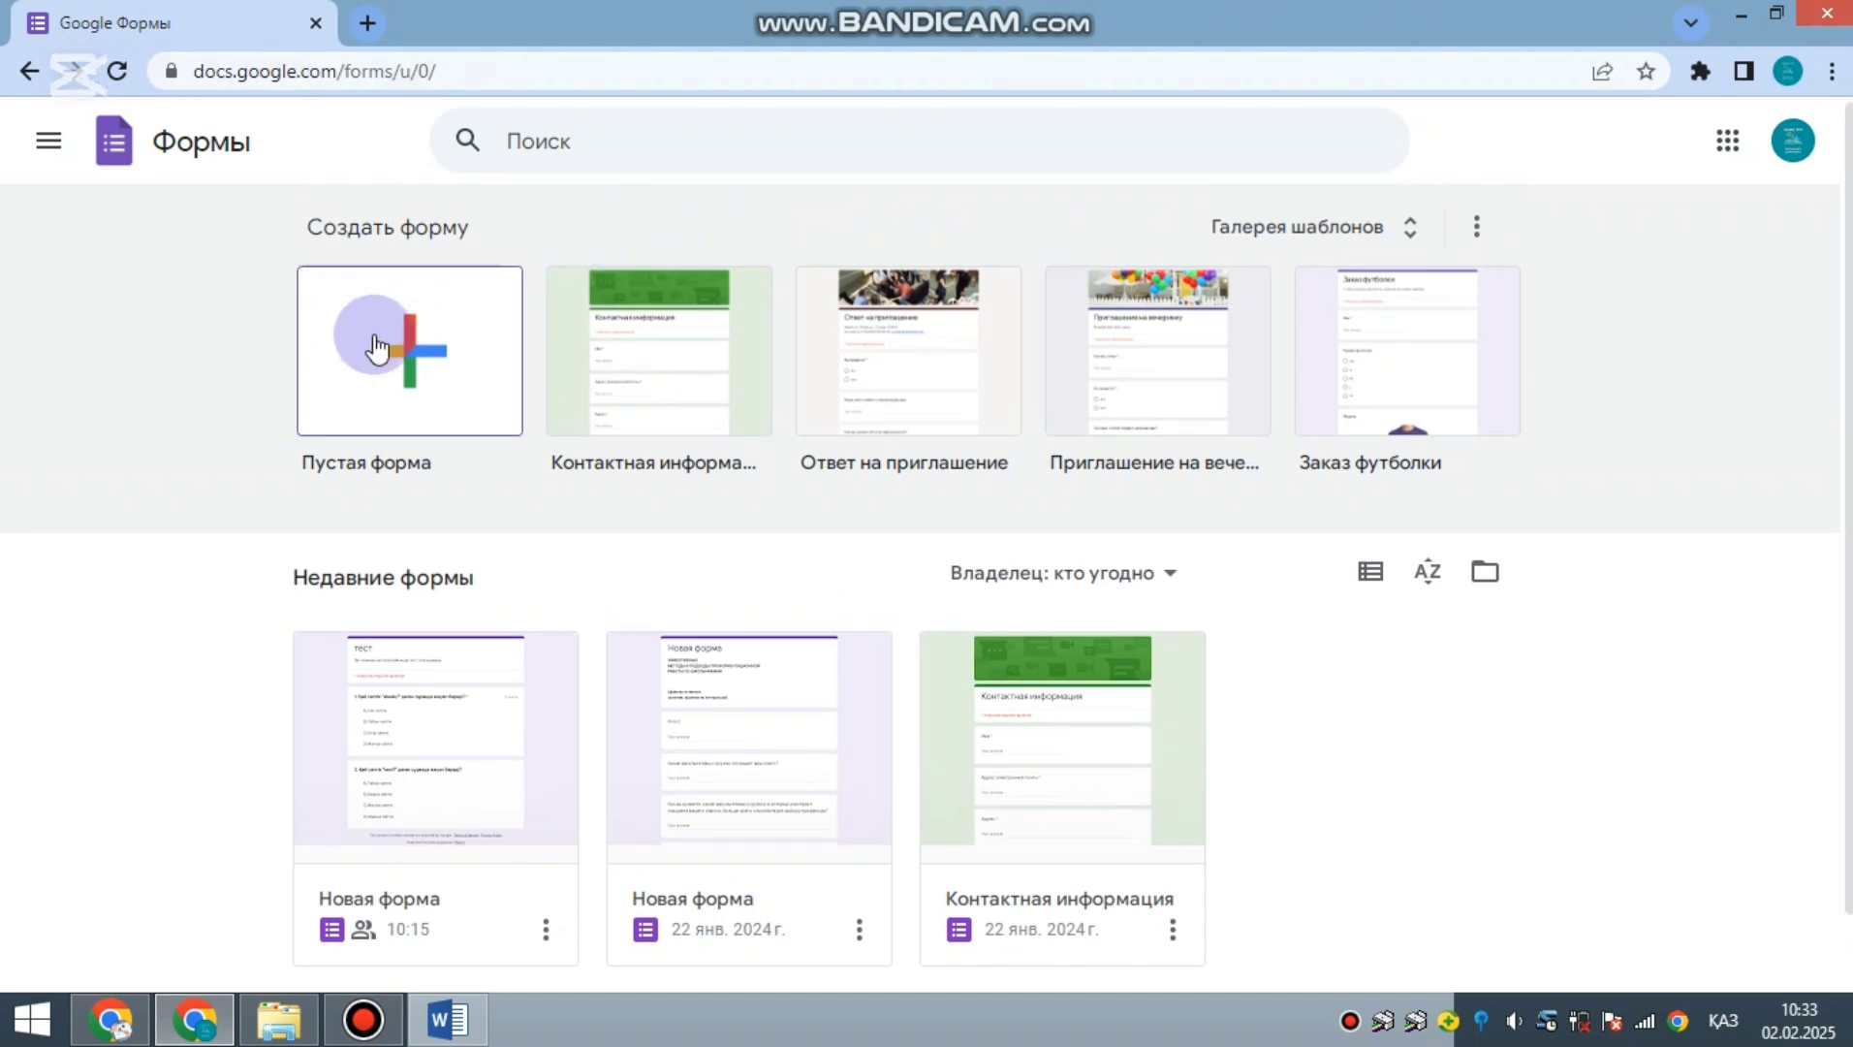
pyautogui.click(426, 365)
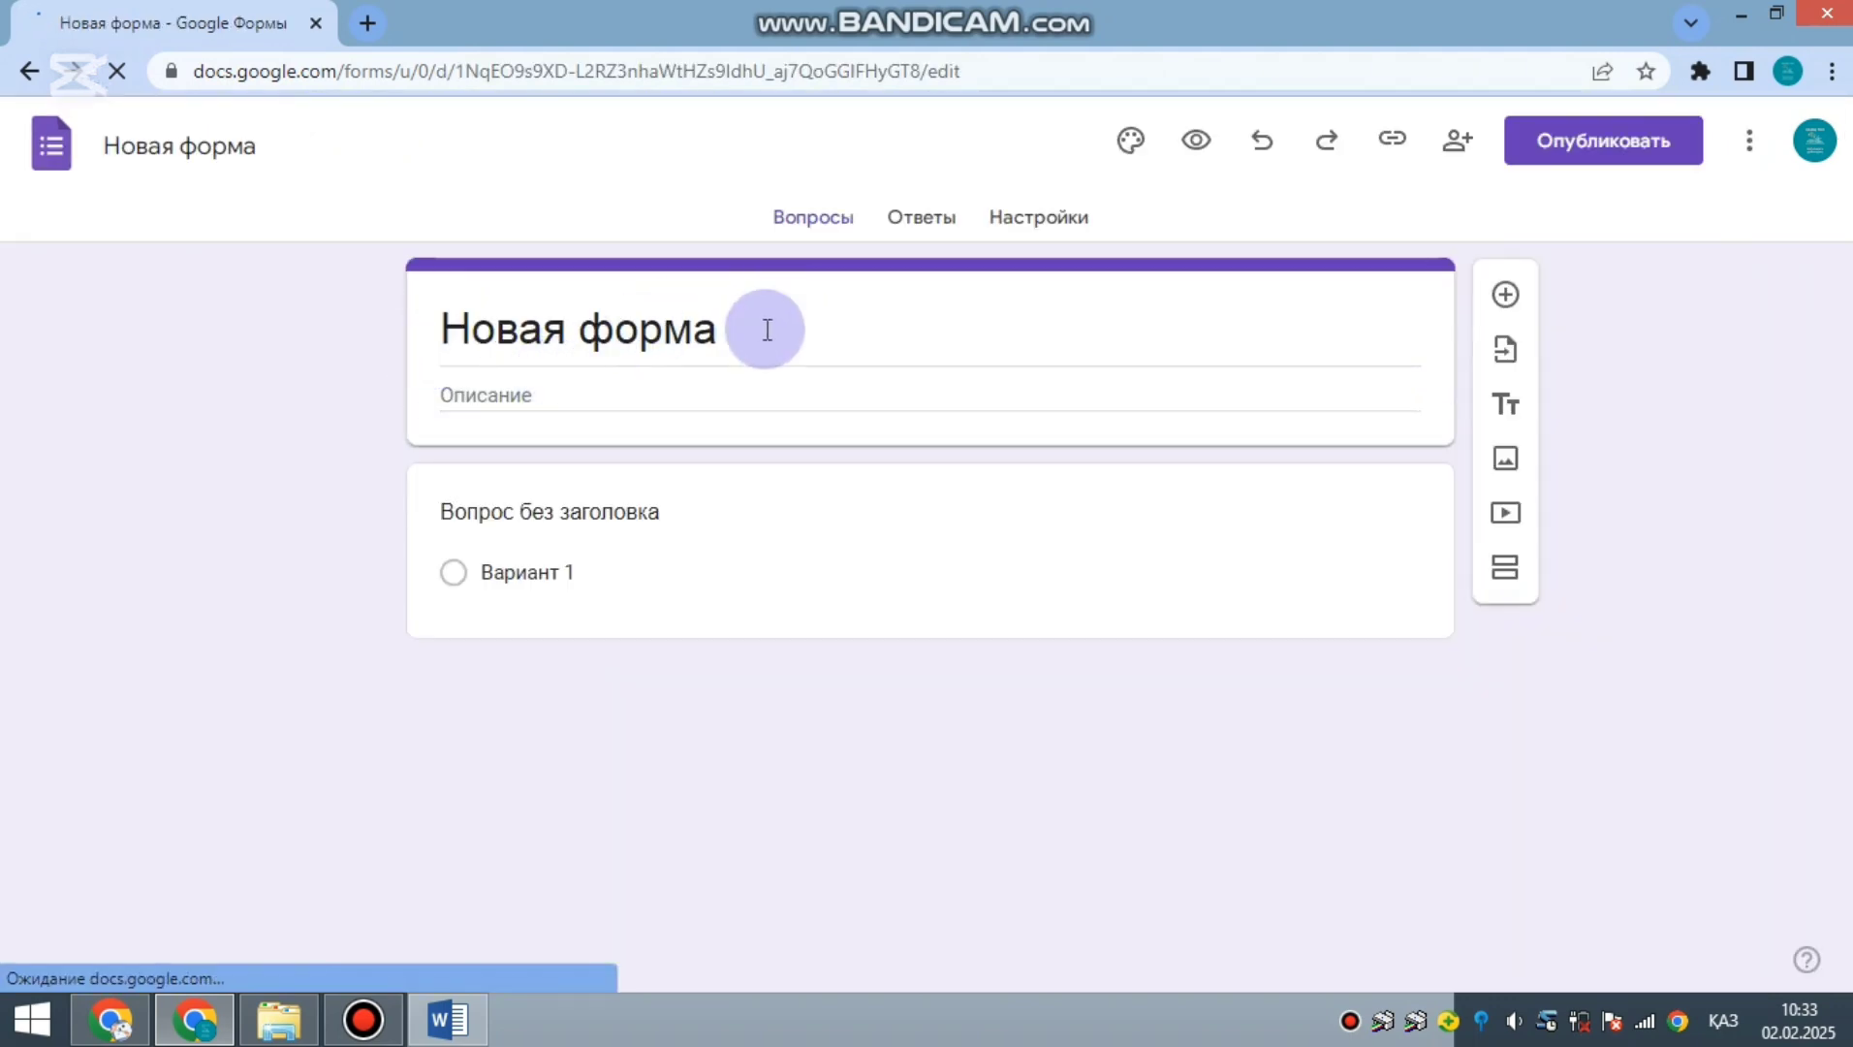
# - Replace the form's default title with "Тест тапырмасы"
pyautogui.click(767, 329)
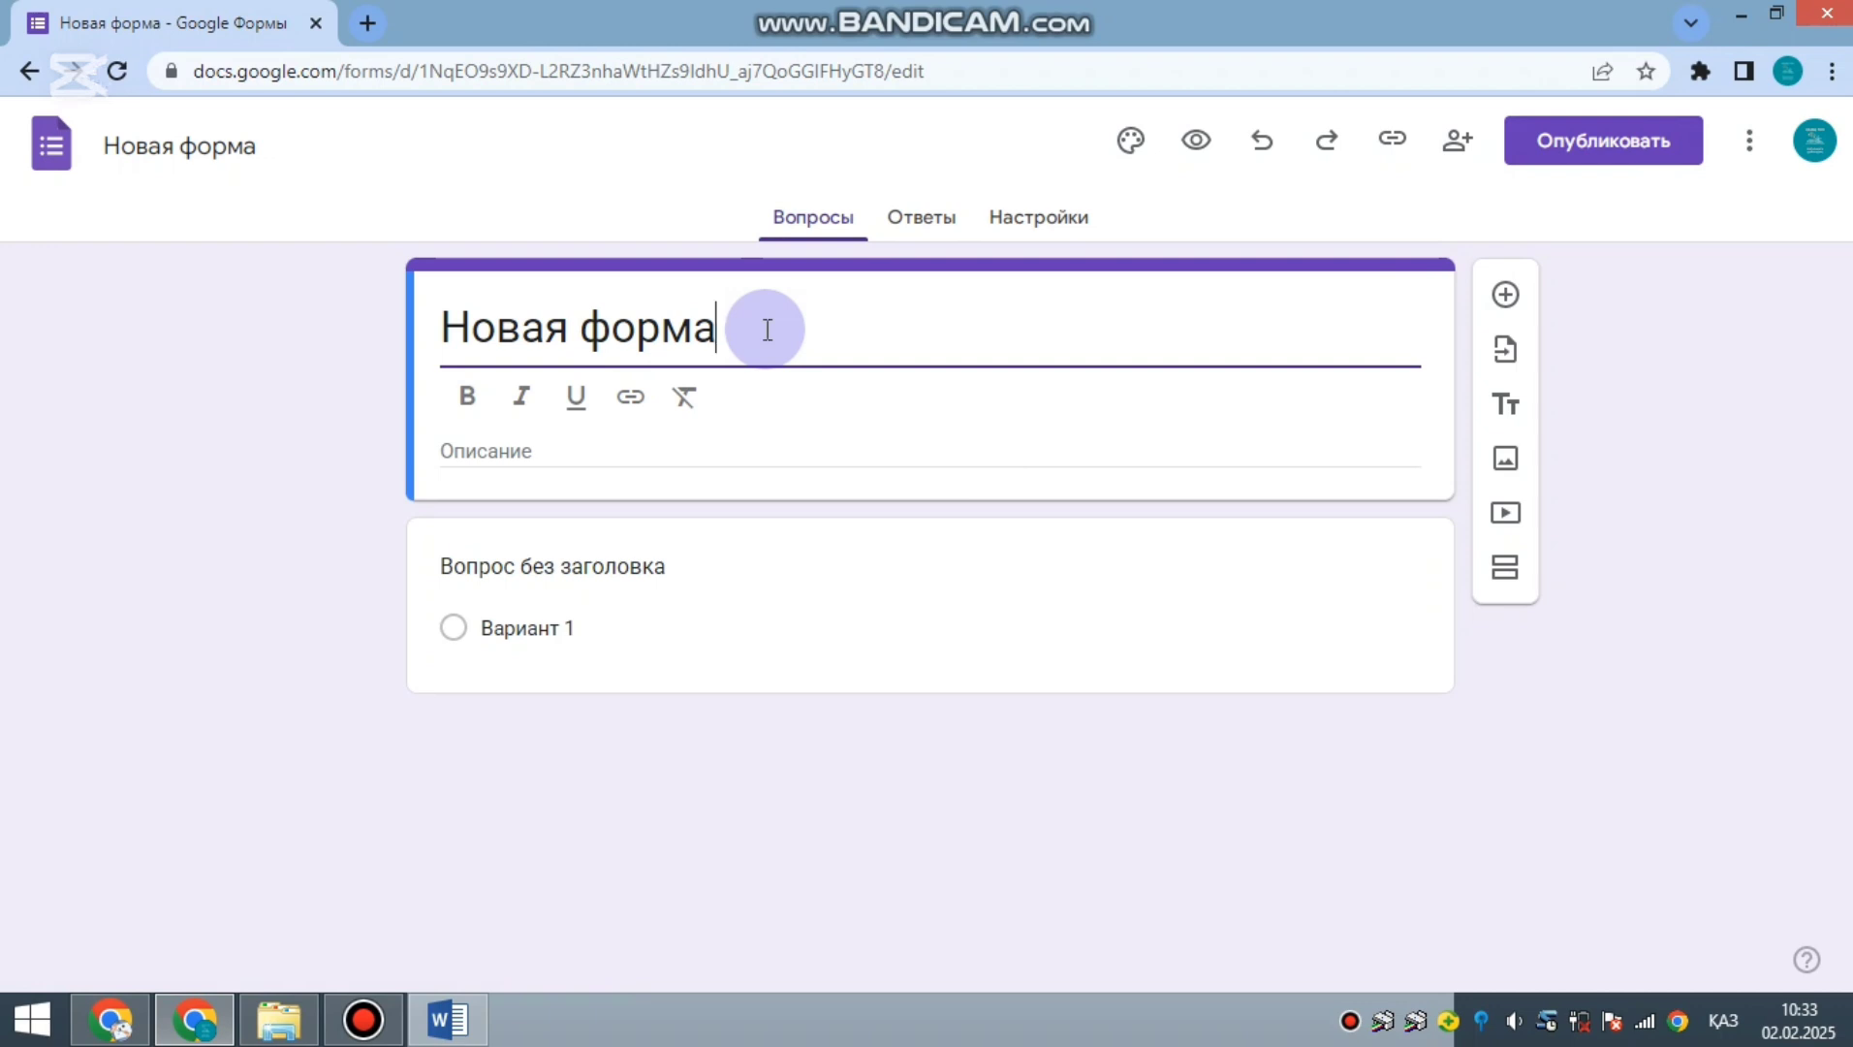
pyautogui.write('Тест тап')
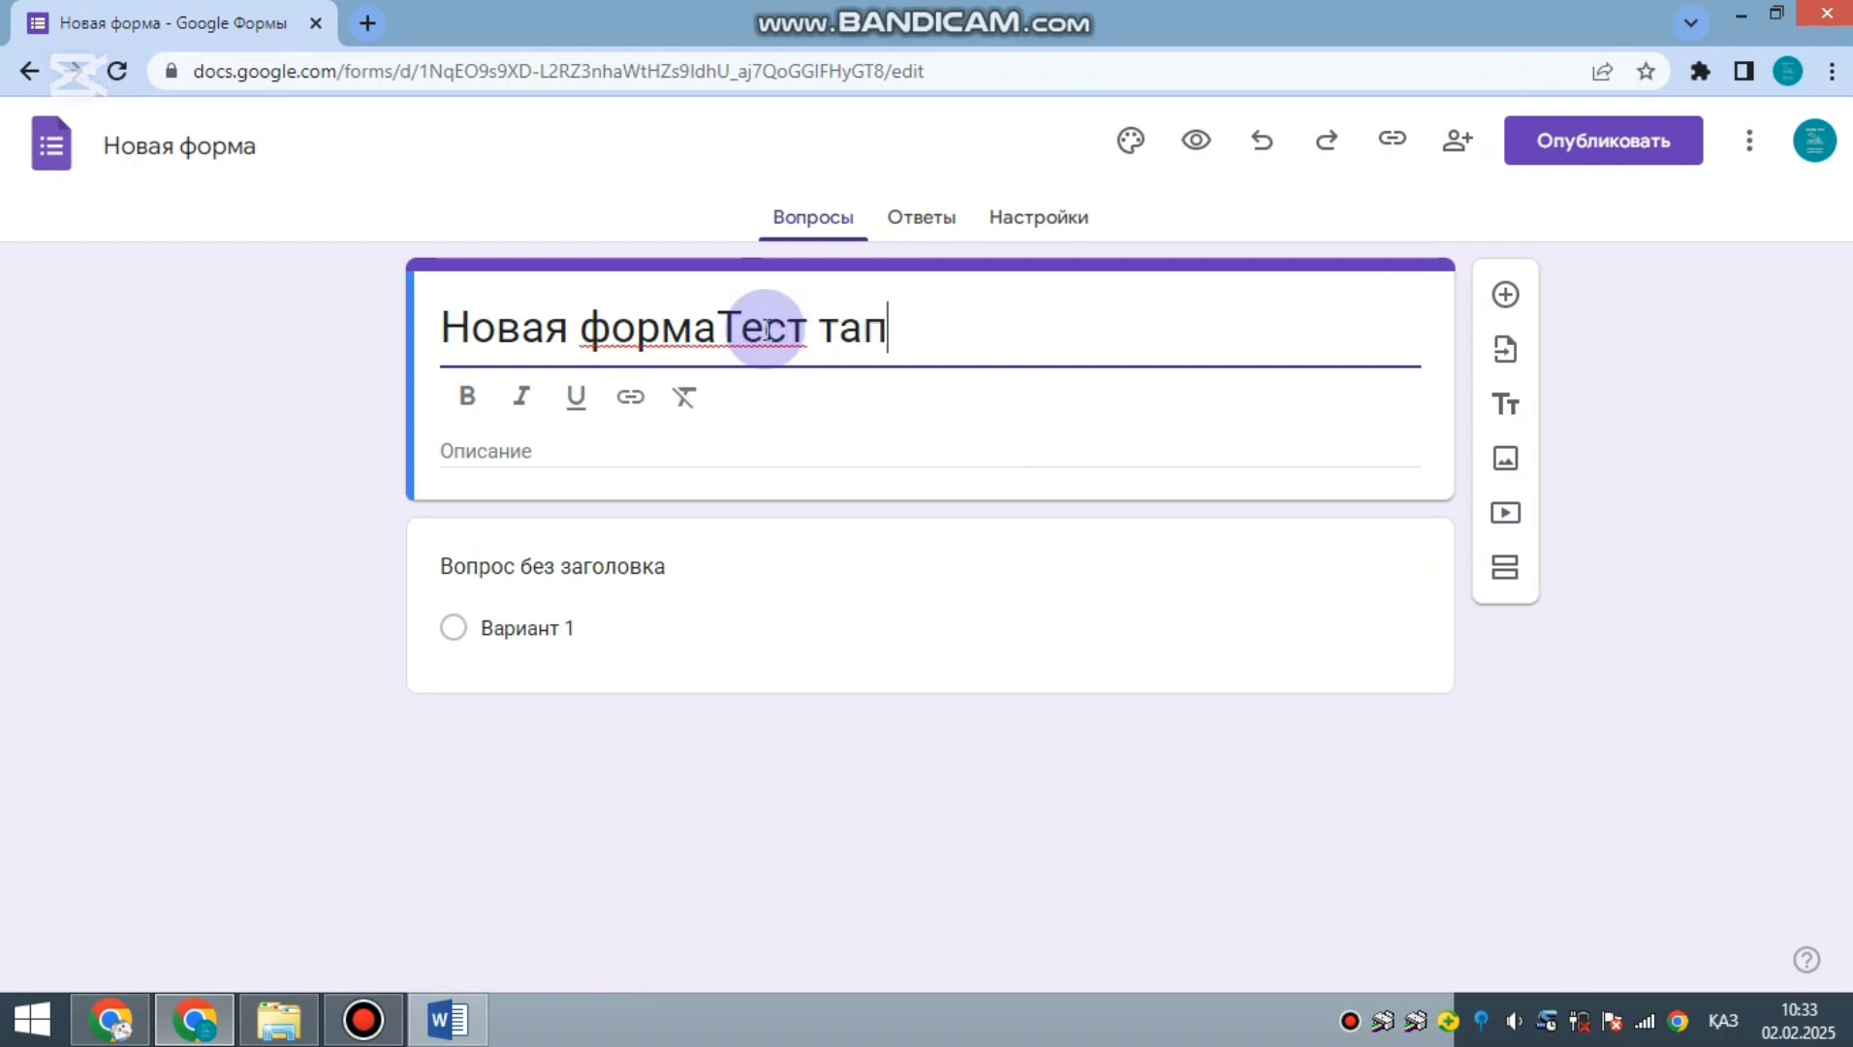
pyautogui.write('ырмасы')
pyautogui.click(723, 330)
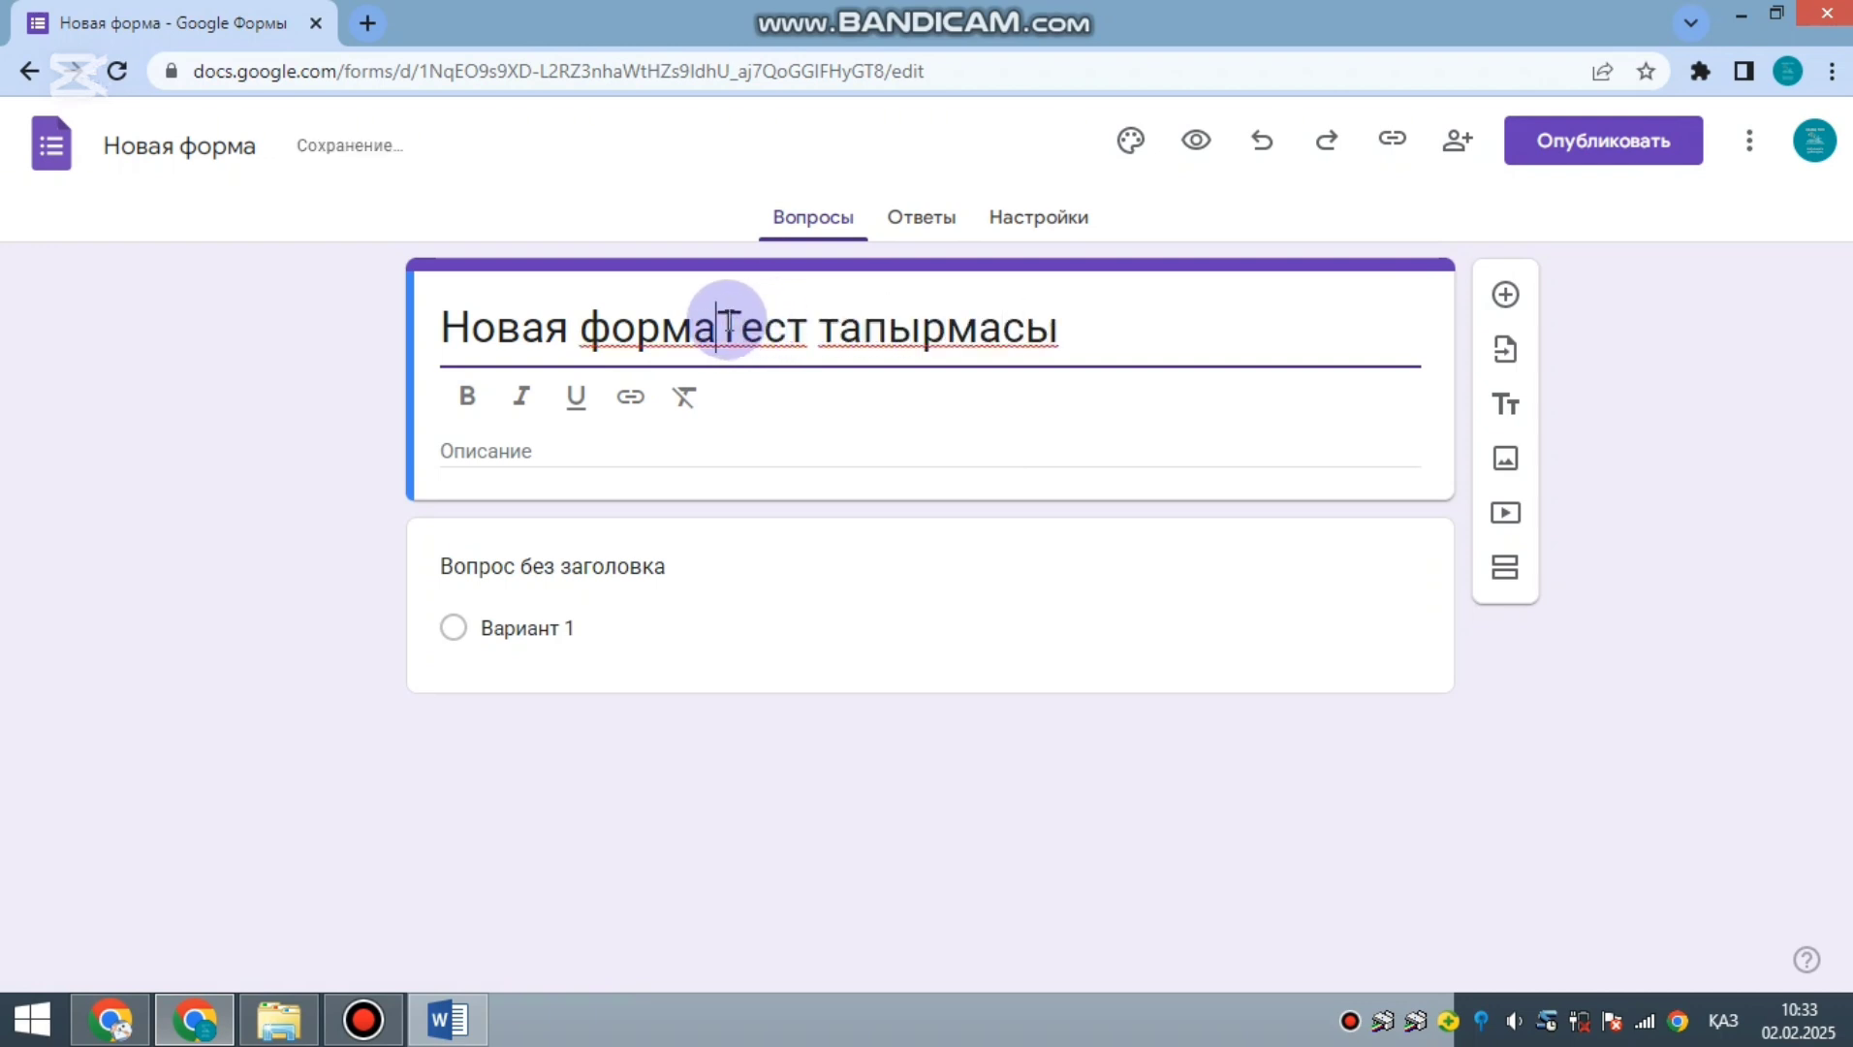
pyautogui.press('BackSpace')
pyautogui.press('BackSpace')
pyautogui.press('BackSpace')
pyautogui.press('BackSpace')
pyautogui.press('BackSpace')
pyautogui.press('BackSpace')
pyautogui.press('BackSpace')
pyautogui.press('BackSpace')
pyautogui.press('BackSpace')
pyautogui.press('BackSpace')
pyautogui.press('BackSpace')
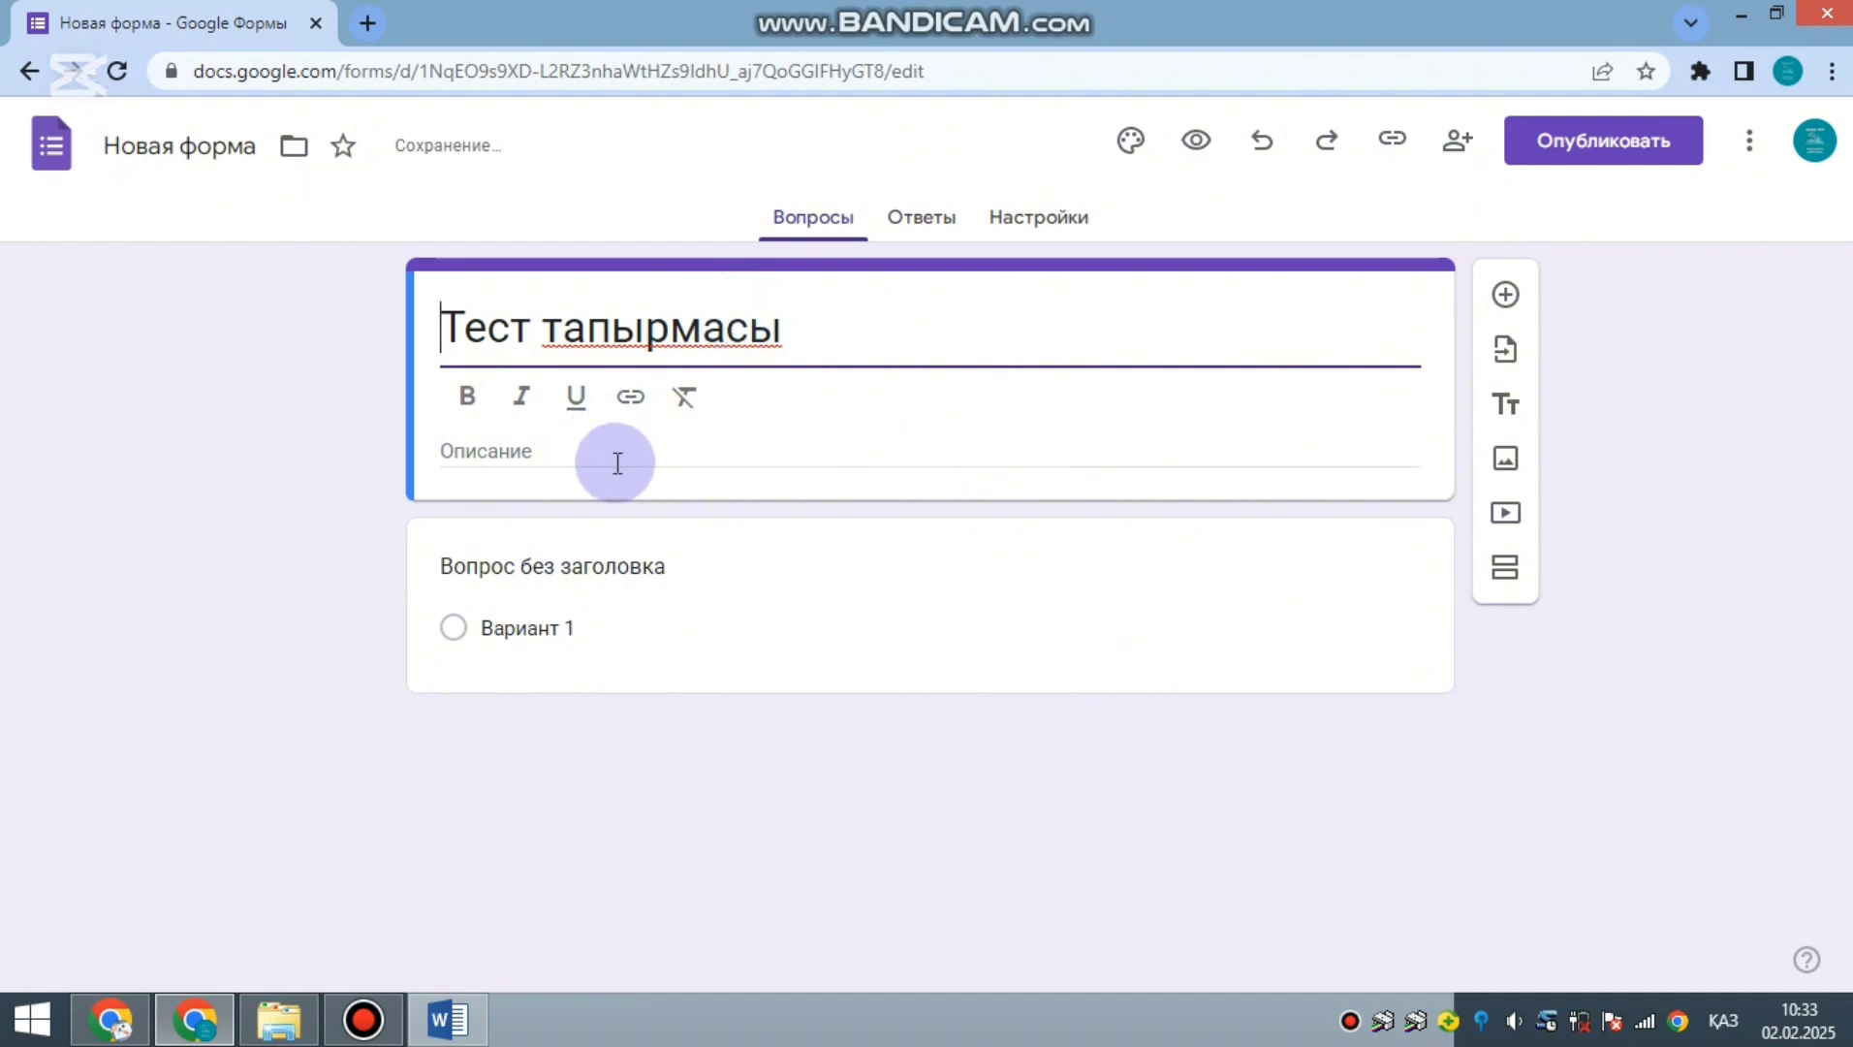
# - Enter the form description "Зат есімнің септелуі тақырыбы бойынша тест тапсырмасы"
pyautogui.click(556, 457)
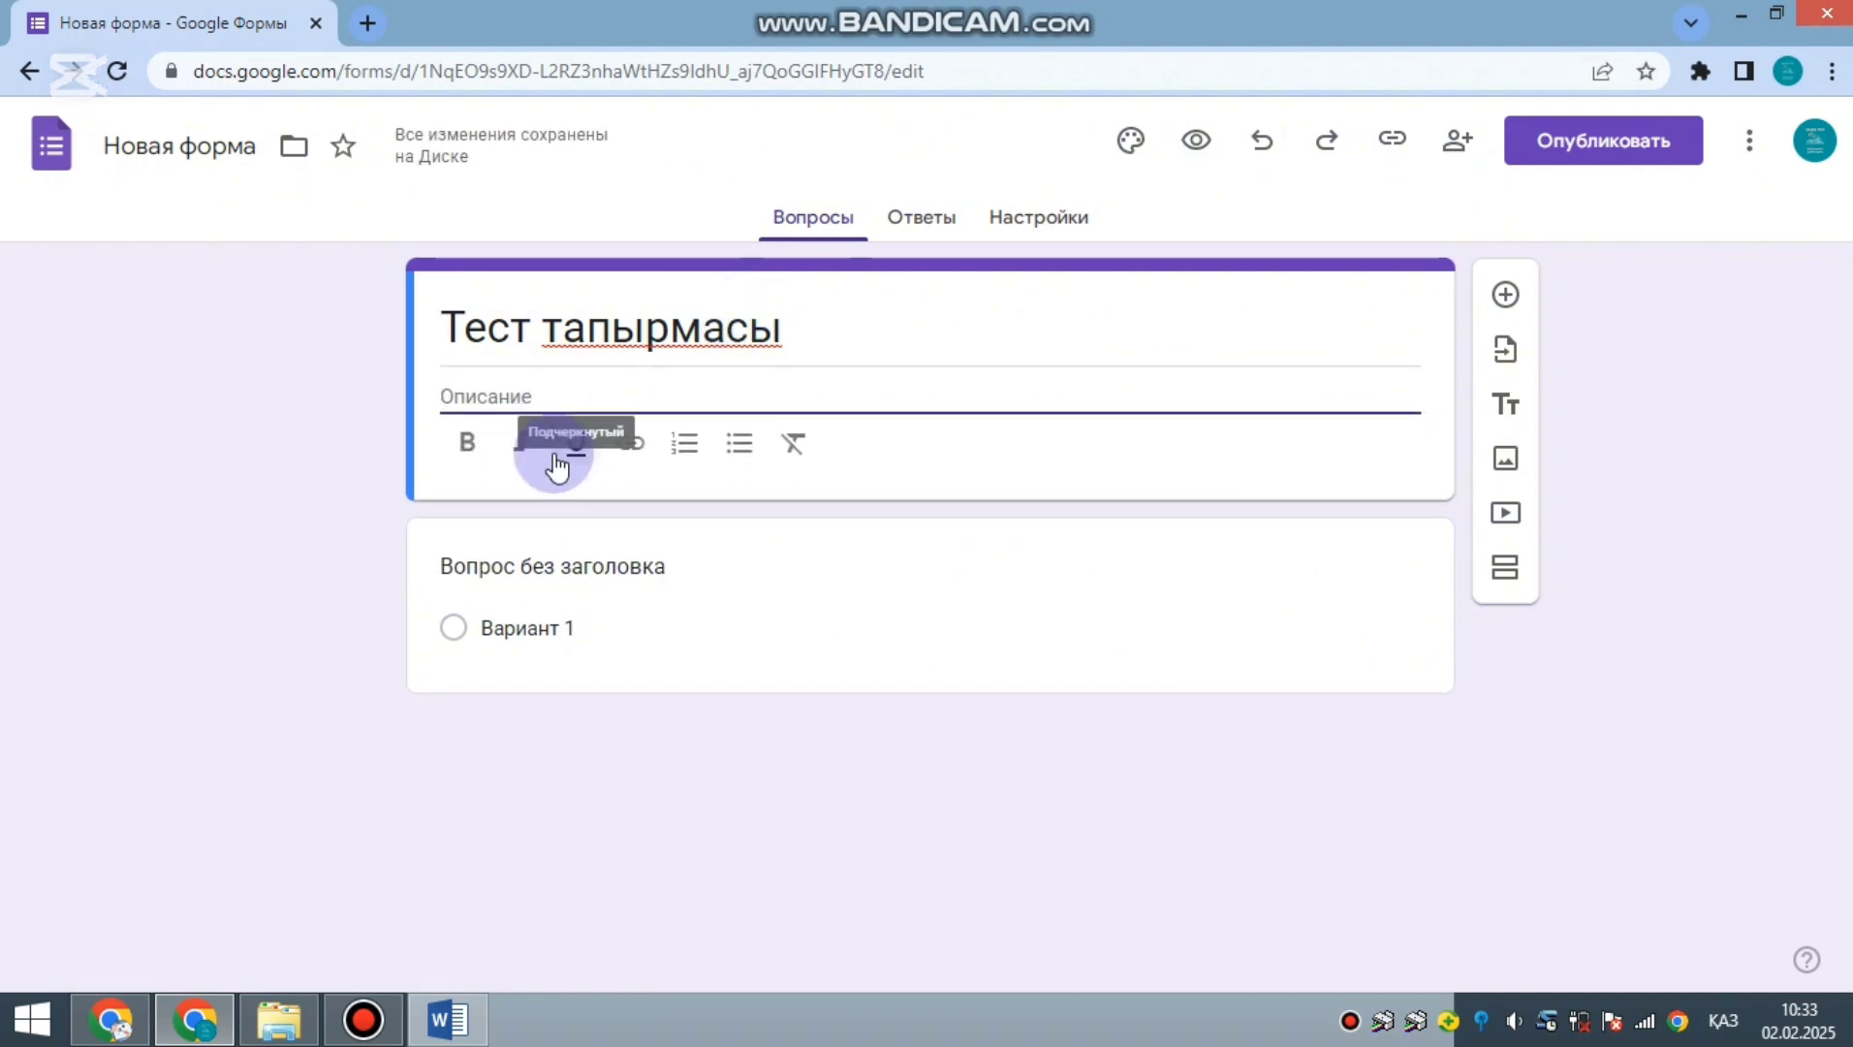
pyautogui.write('За')
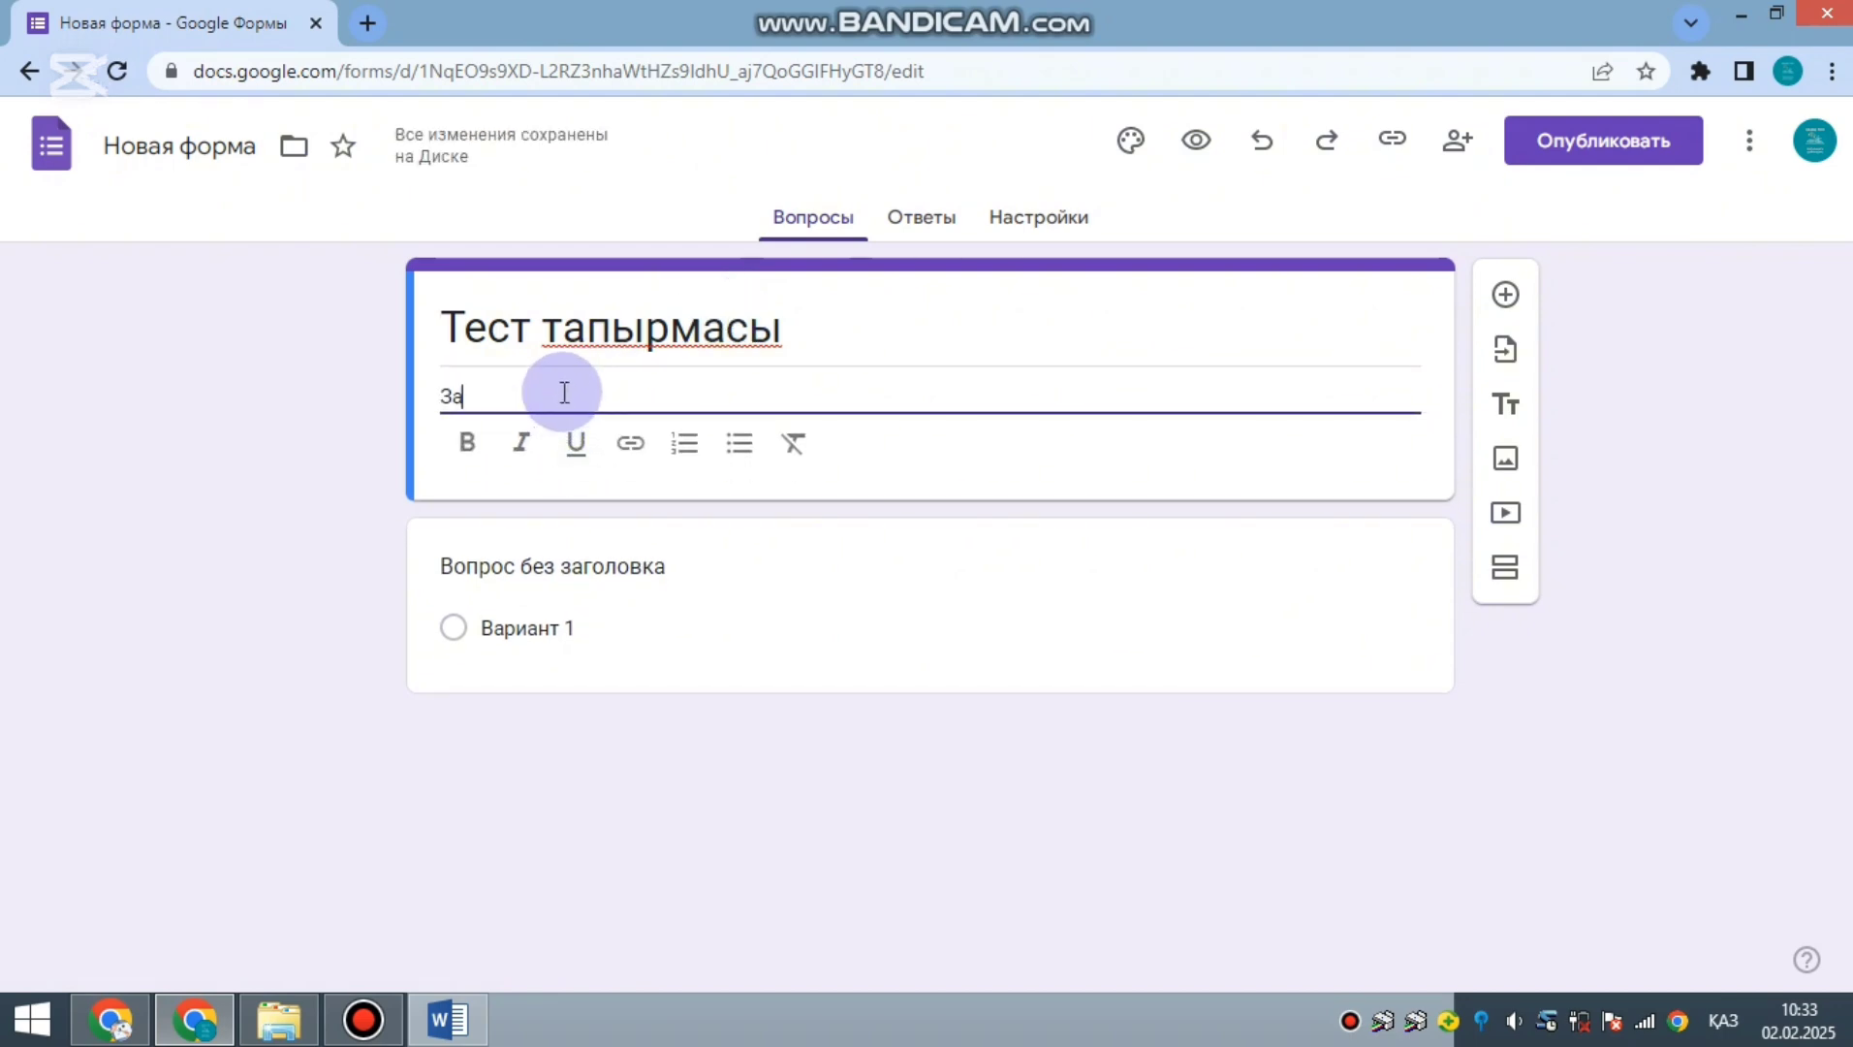
pyautogui.write('т есімнің септелуі тақыры')
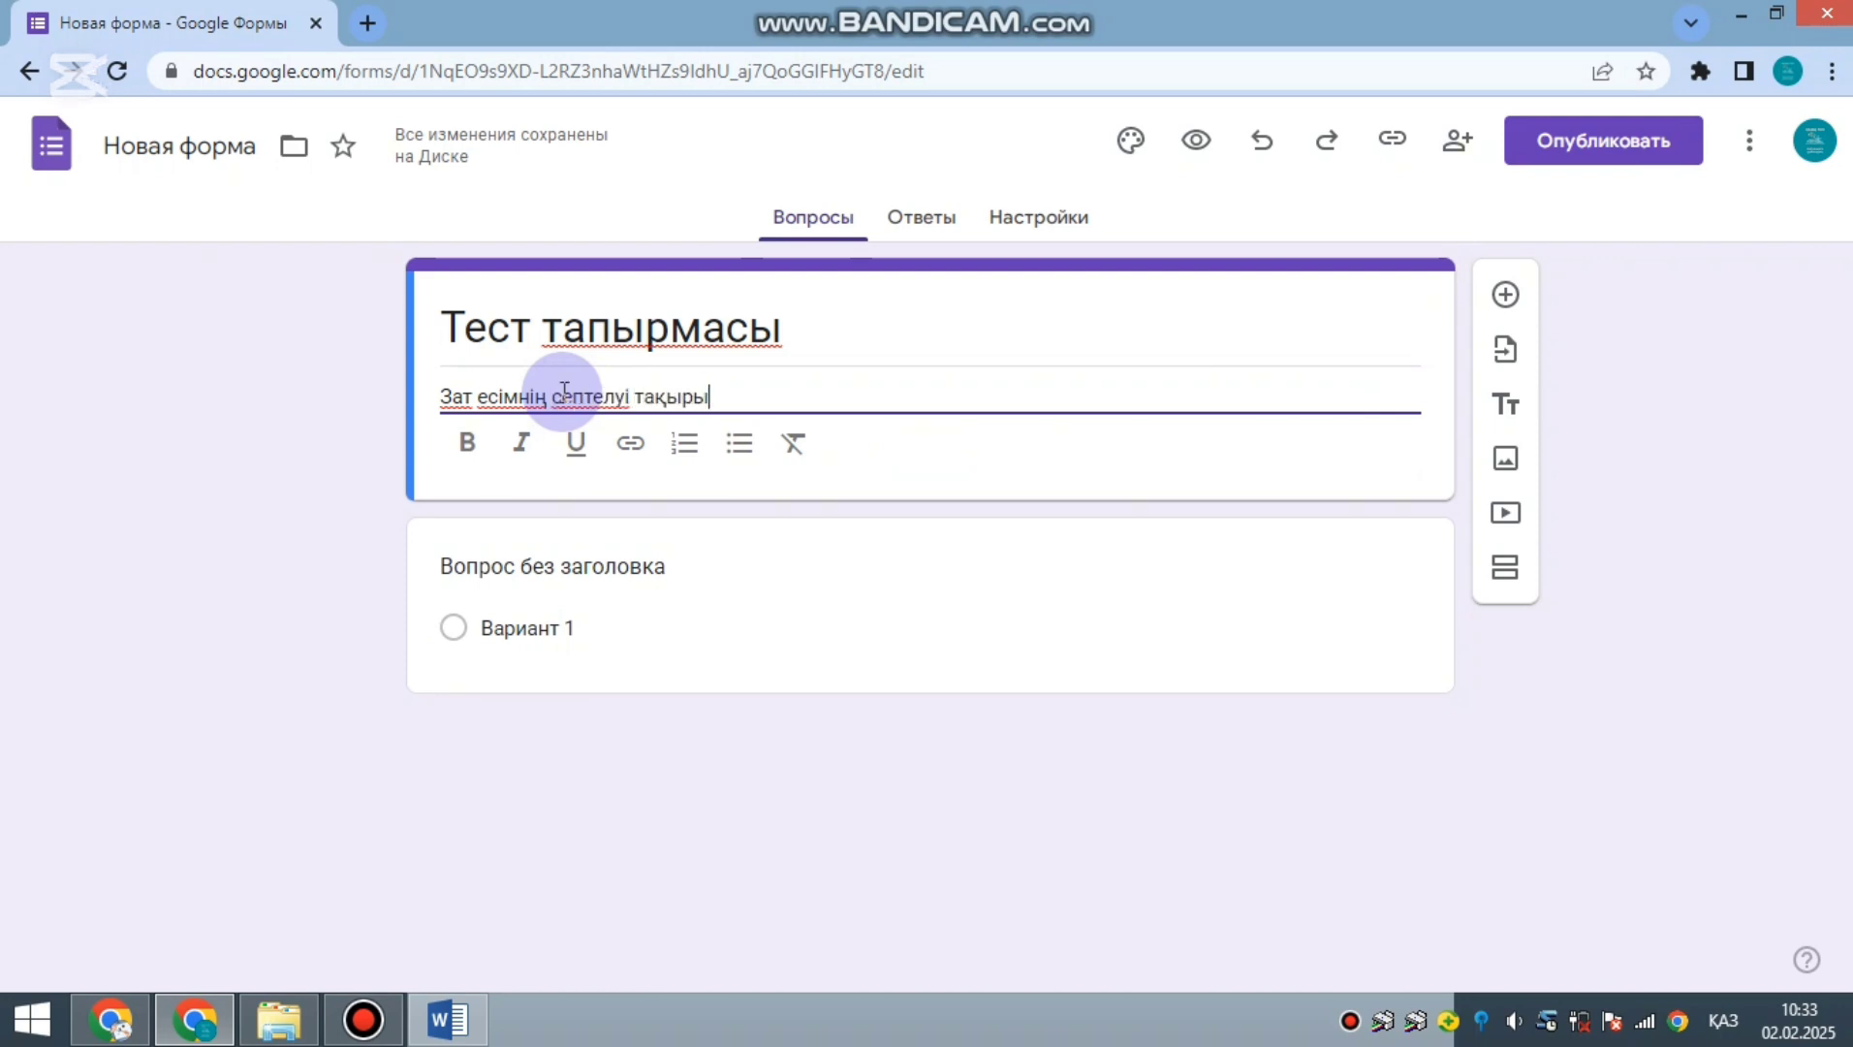
pyautogui.write('бы бойынша тес')
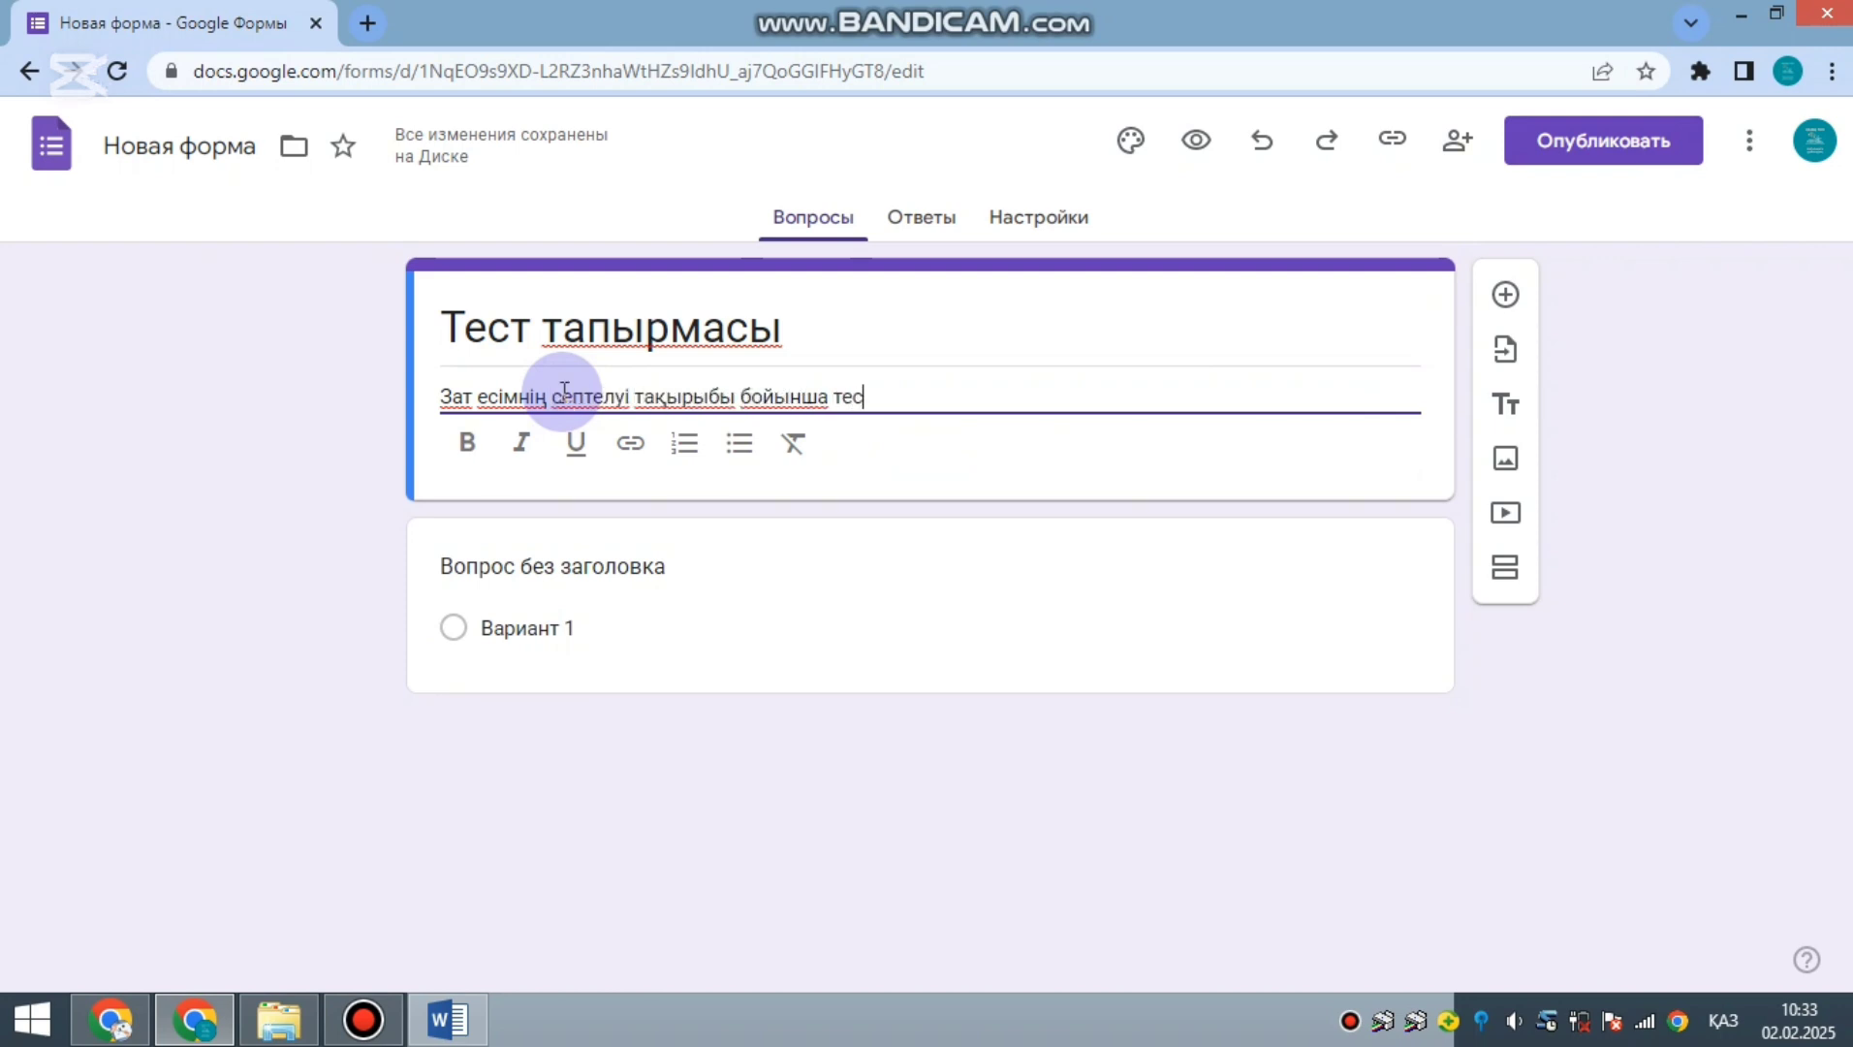
pyautogui.write('т тапсырмасы')
pyautogui.click(153, 402)
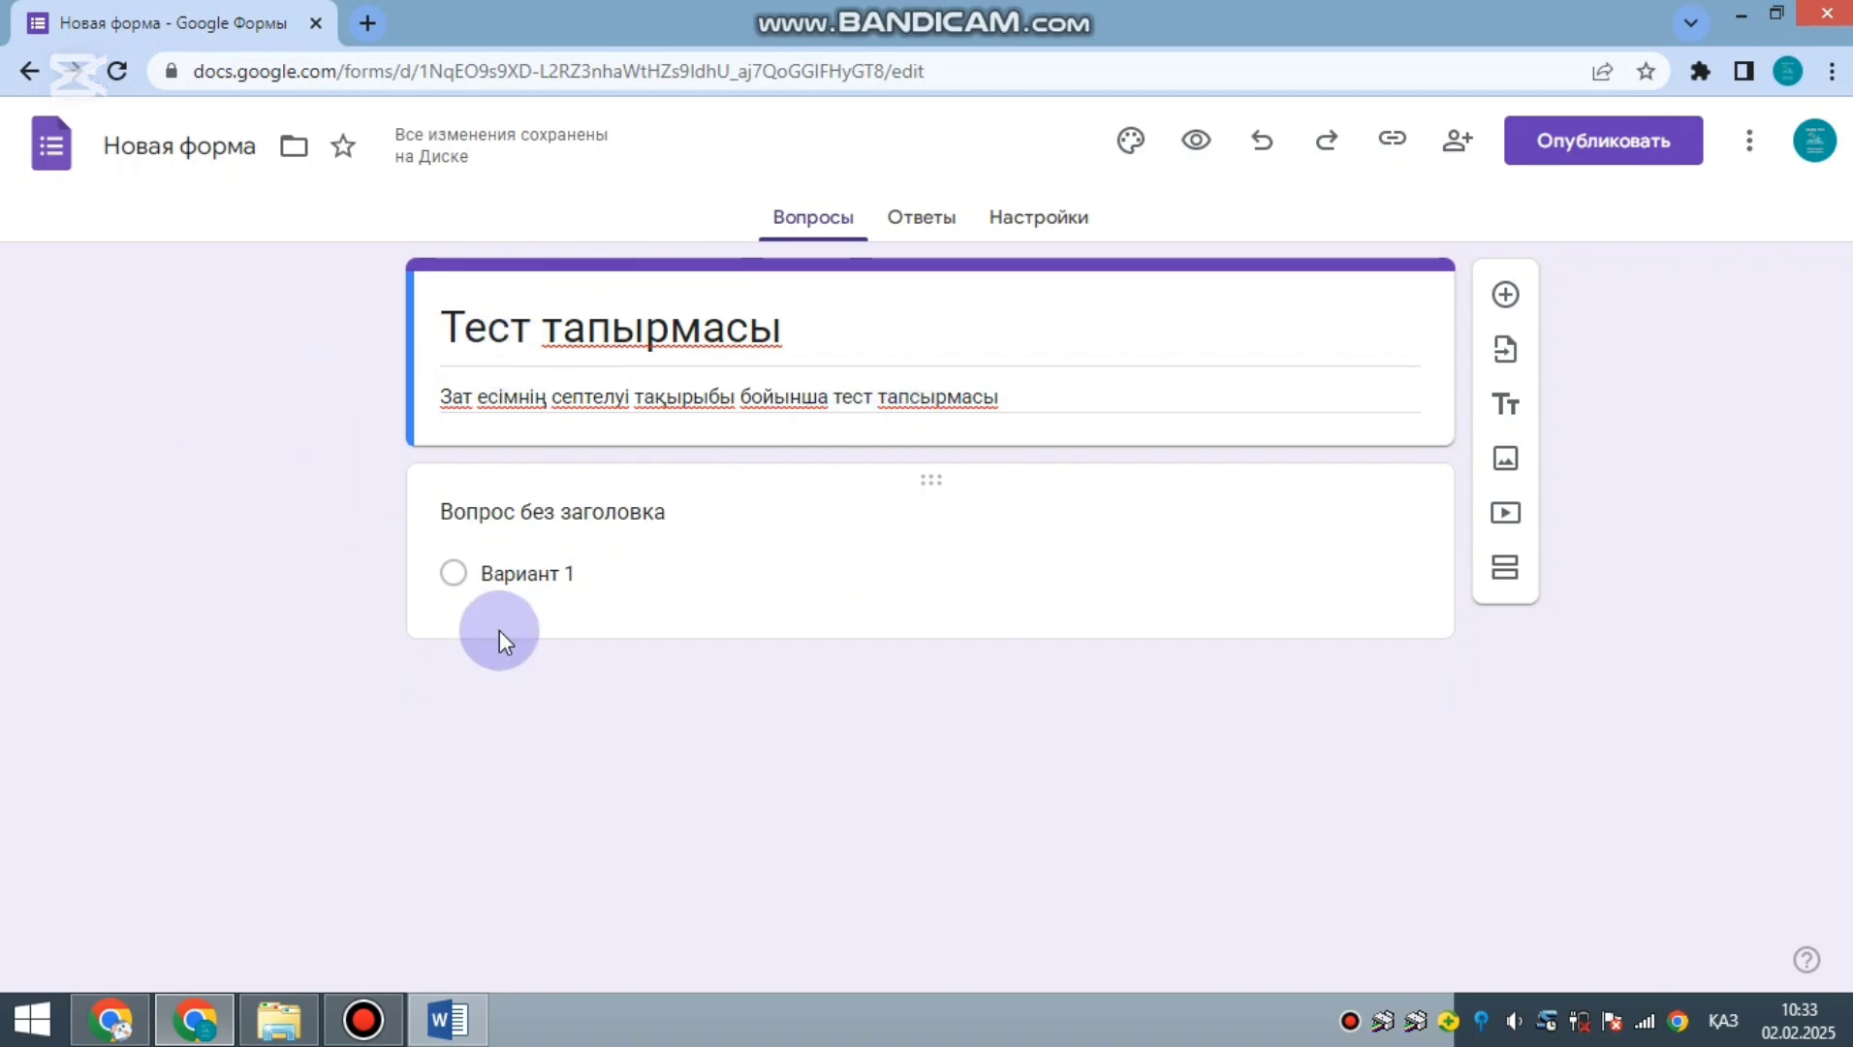
# - Fill the first question's title with "1. Қай септік "кімнің?" деген сұраққа жауап береді?" taken from the Word document
pyautogui.click(568, 522)
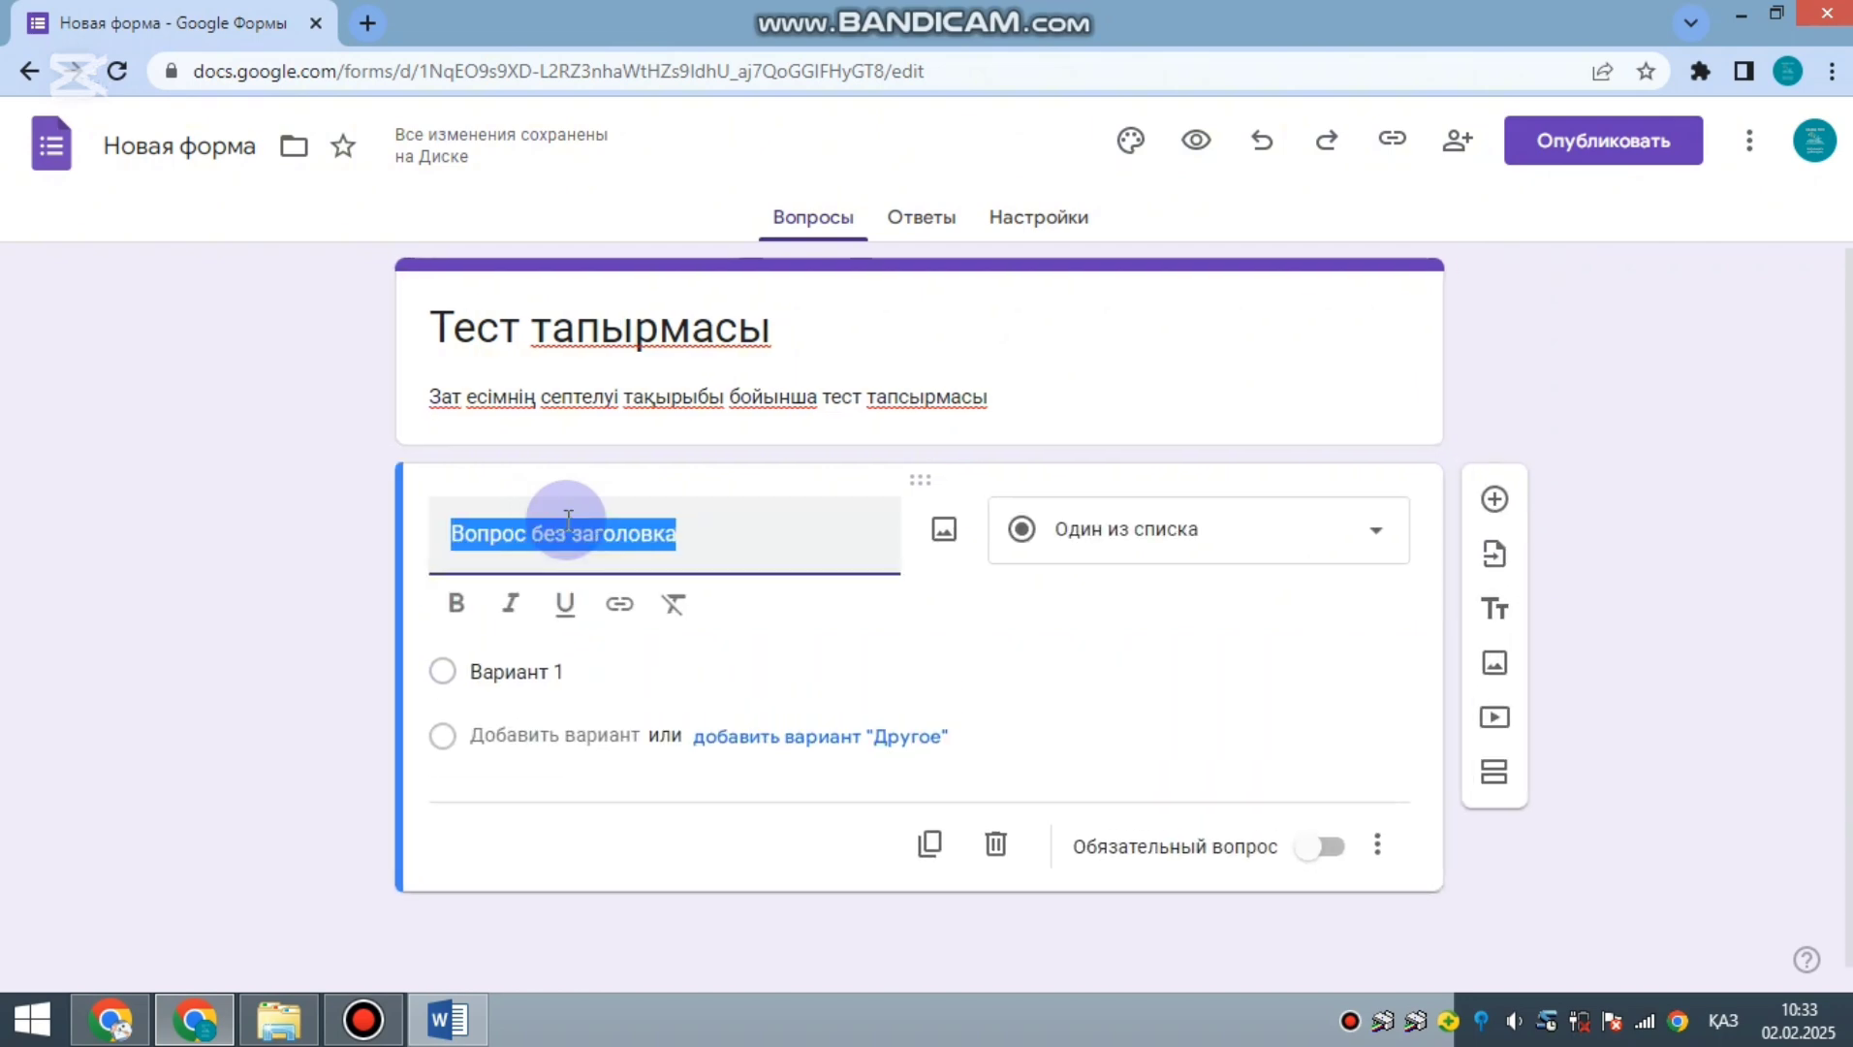
pyautogui.click(447, 1018)
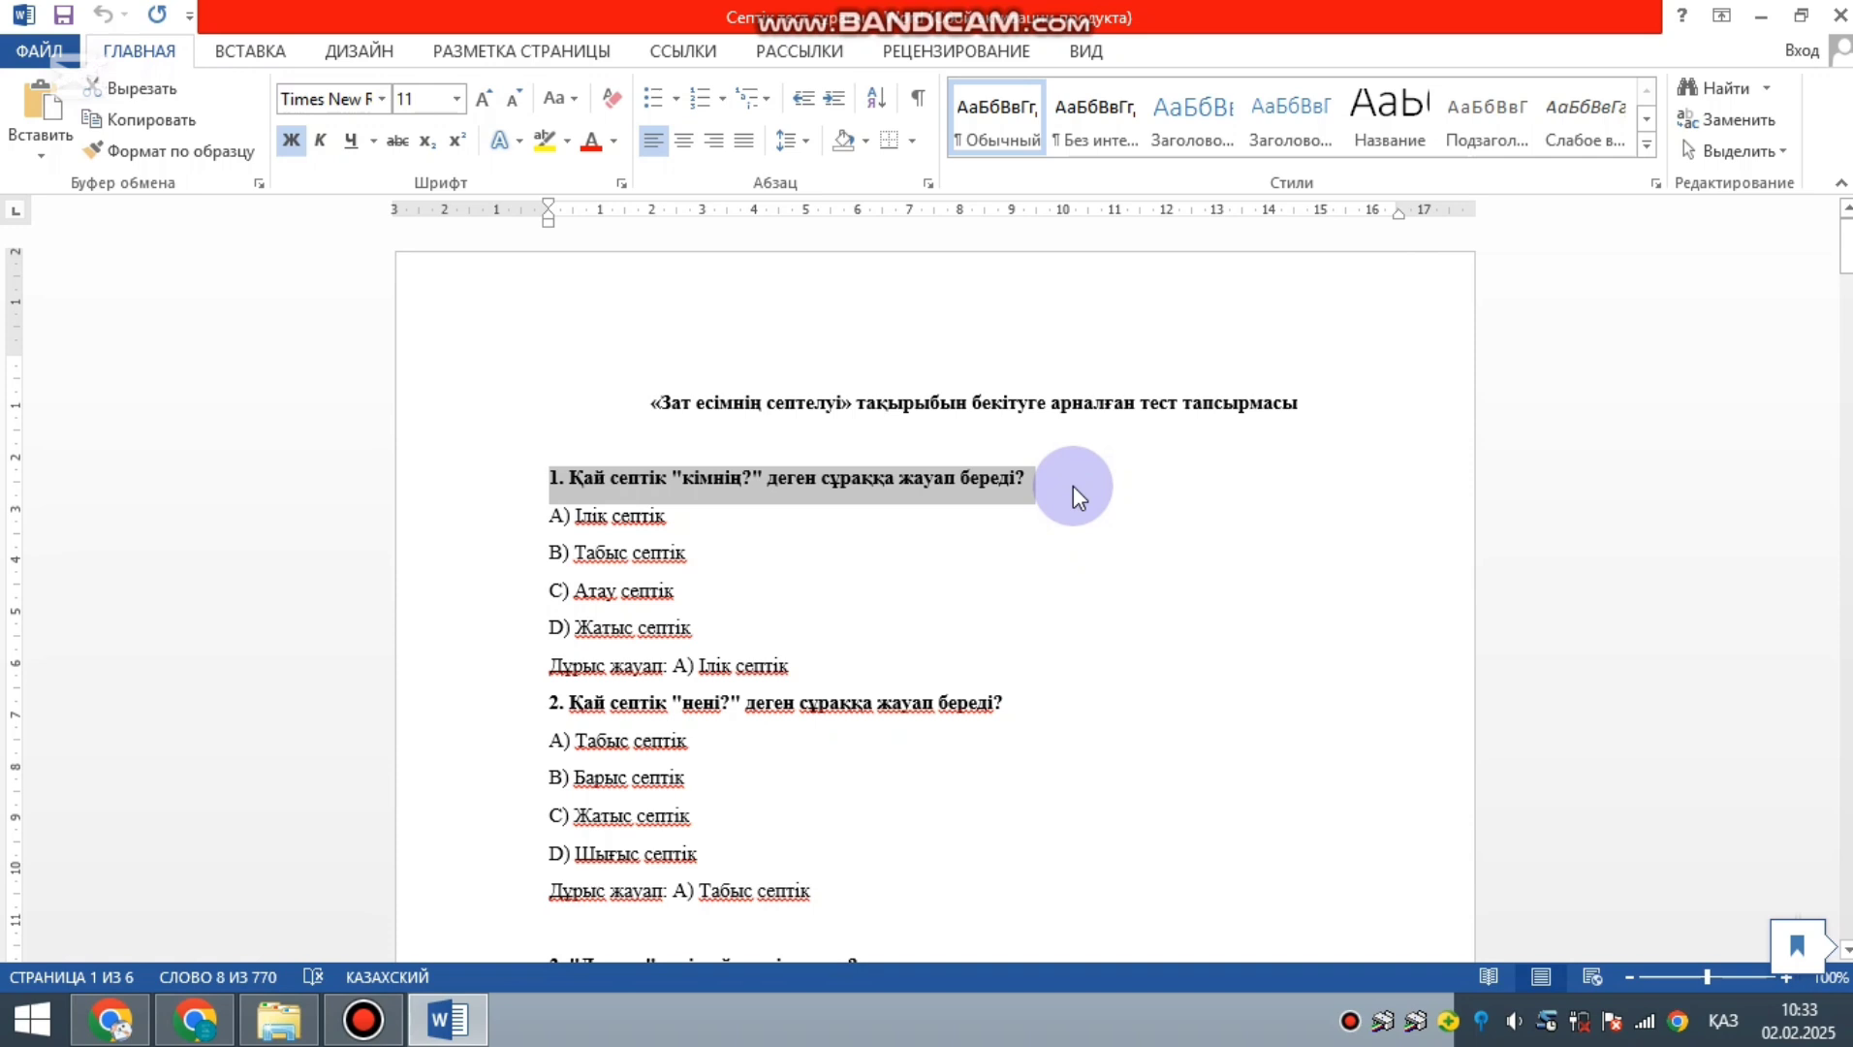
pyautogui.hotkey('alt', 'Tab')
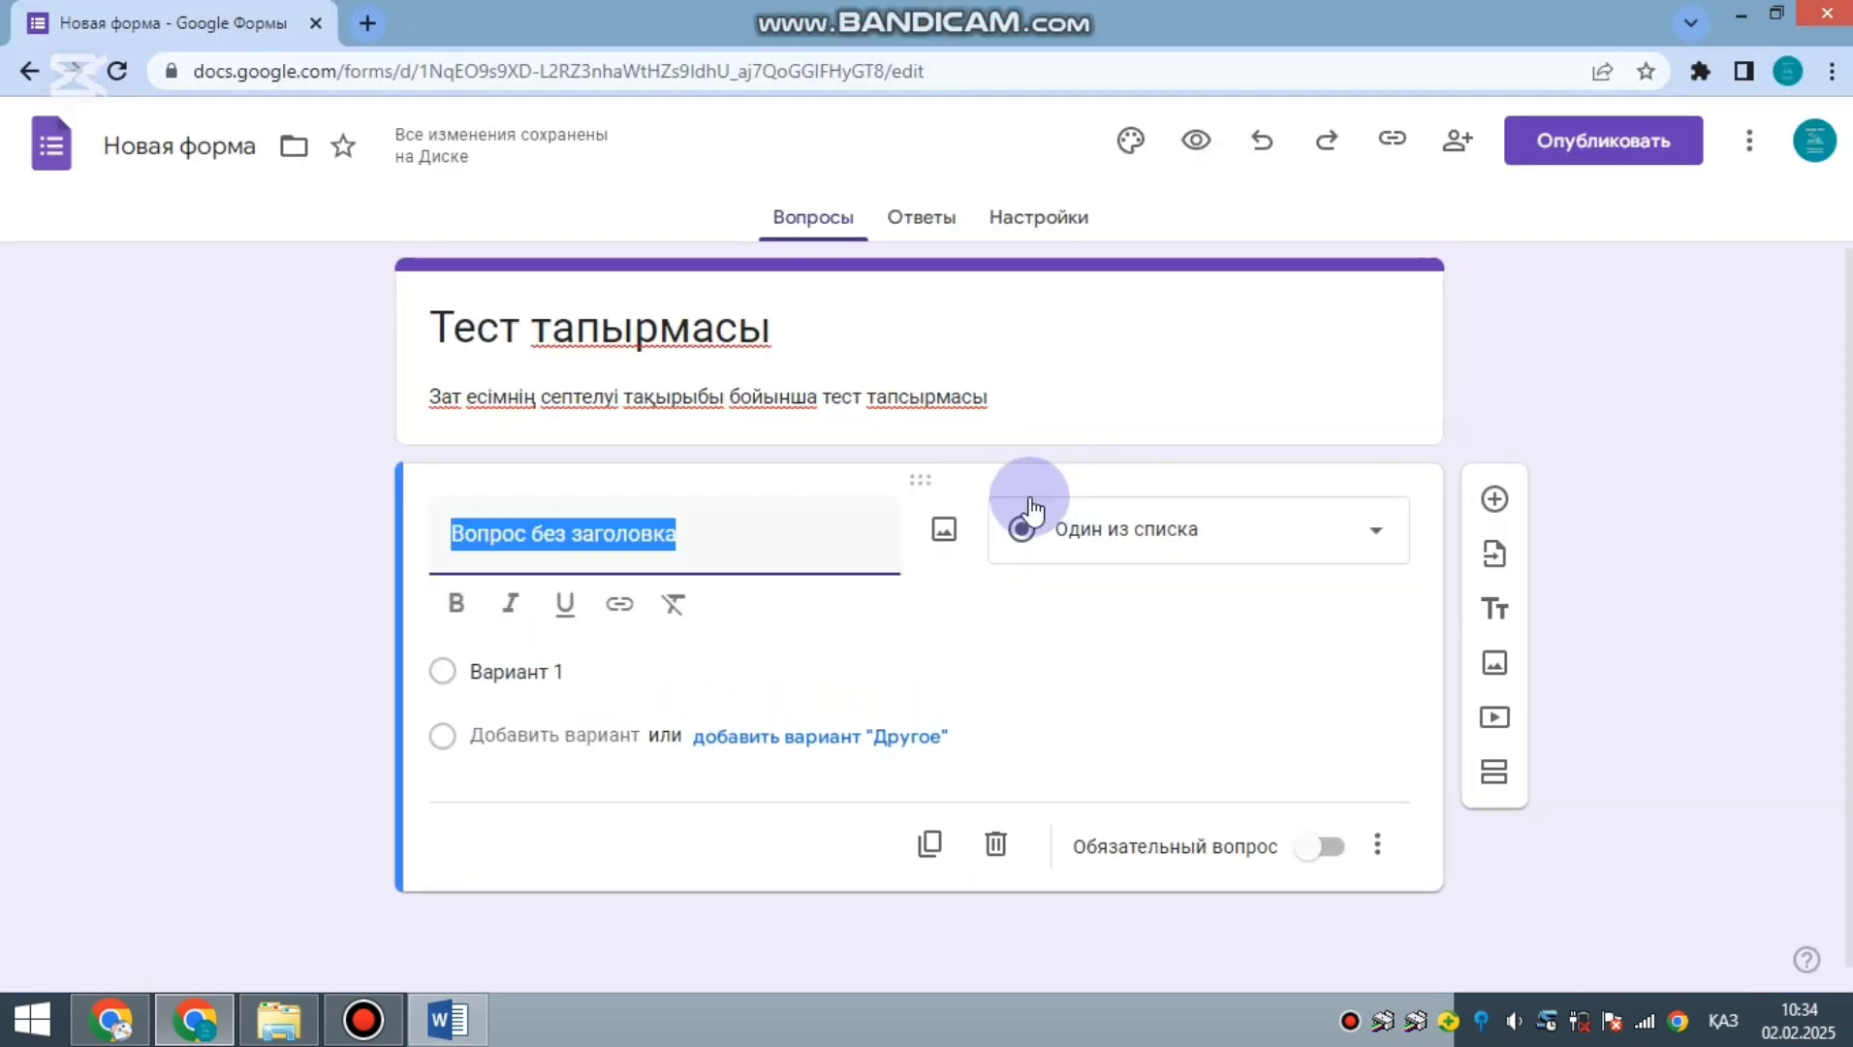
pyautogui.write('1. Қай септік "кімнің?" деген сұраққа жауап береді?')
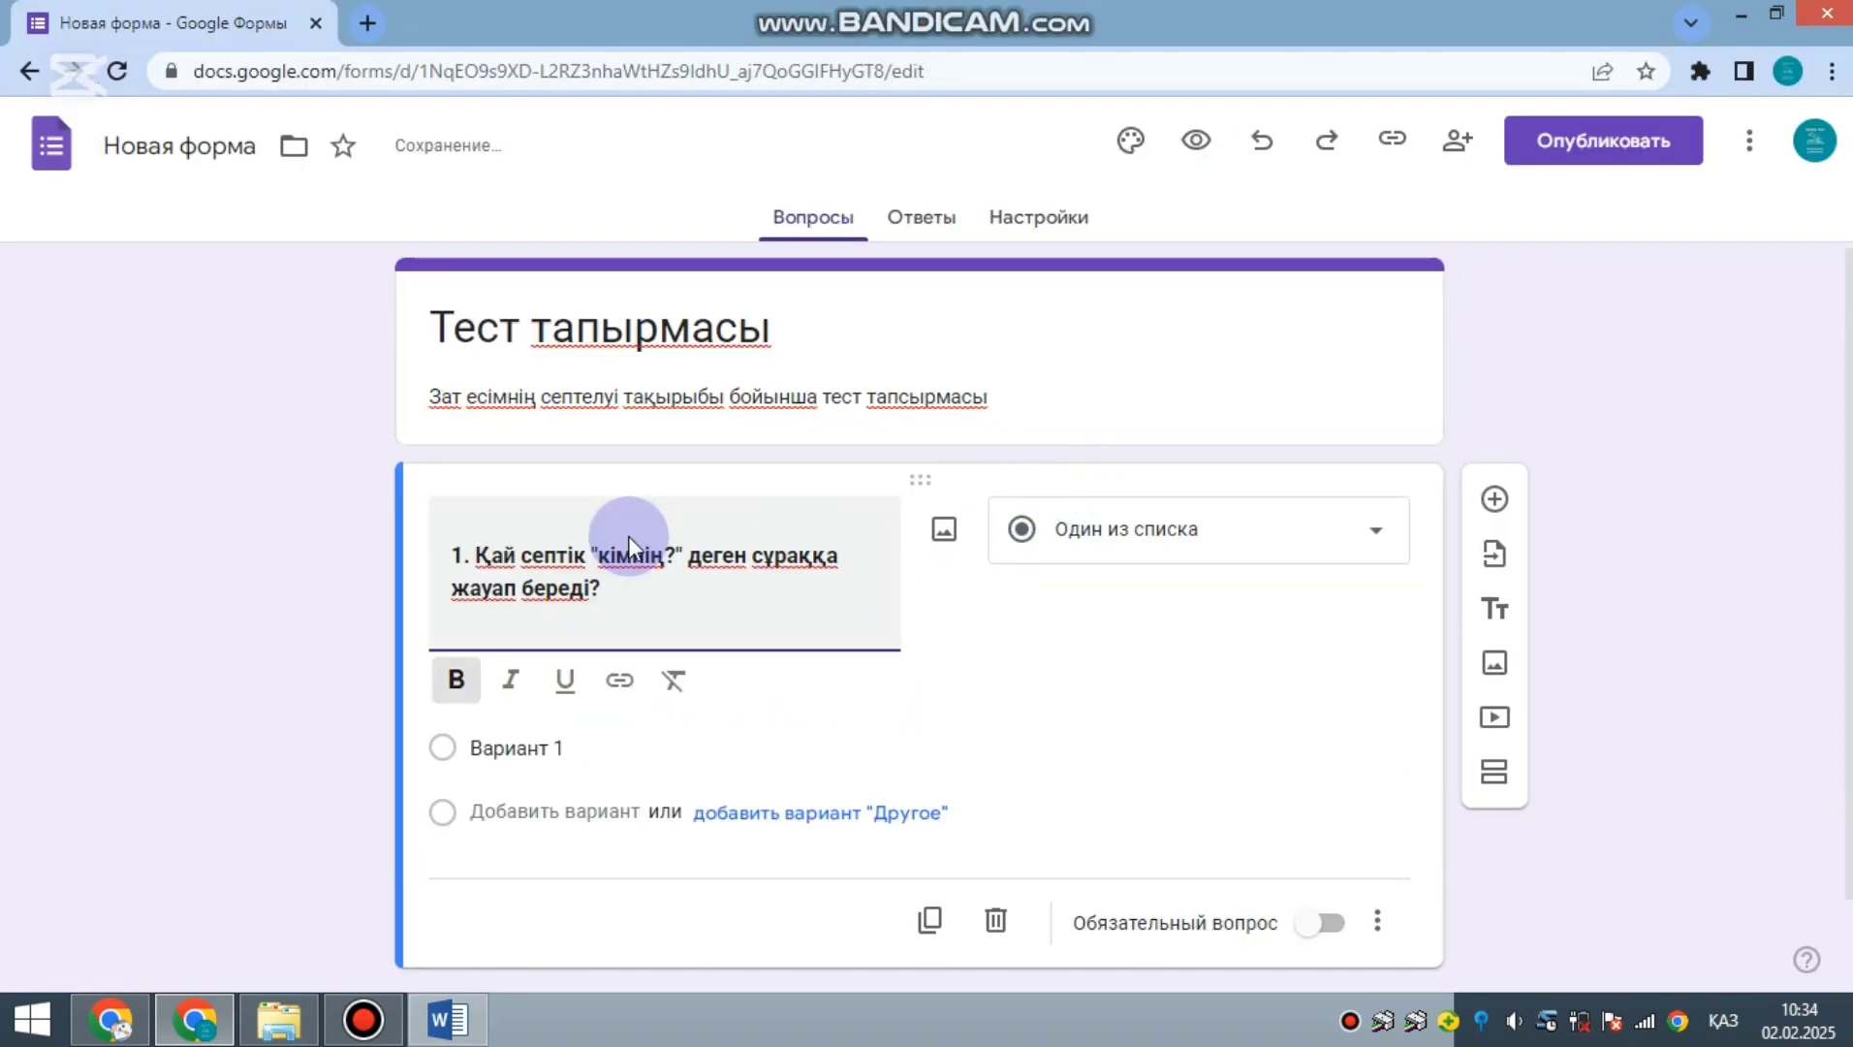
pyautogui.click(277, 663)
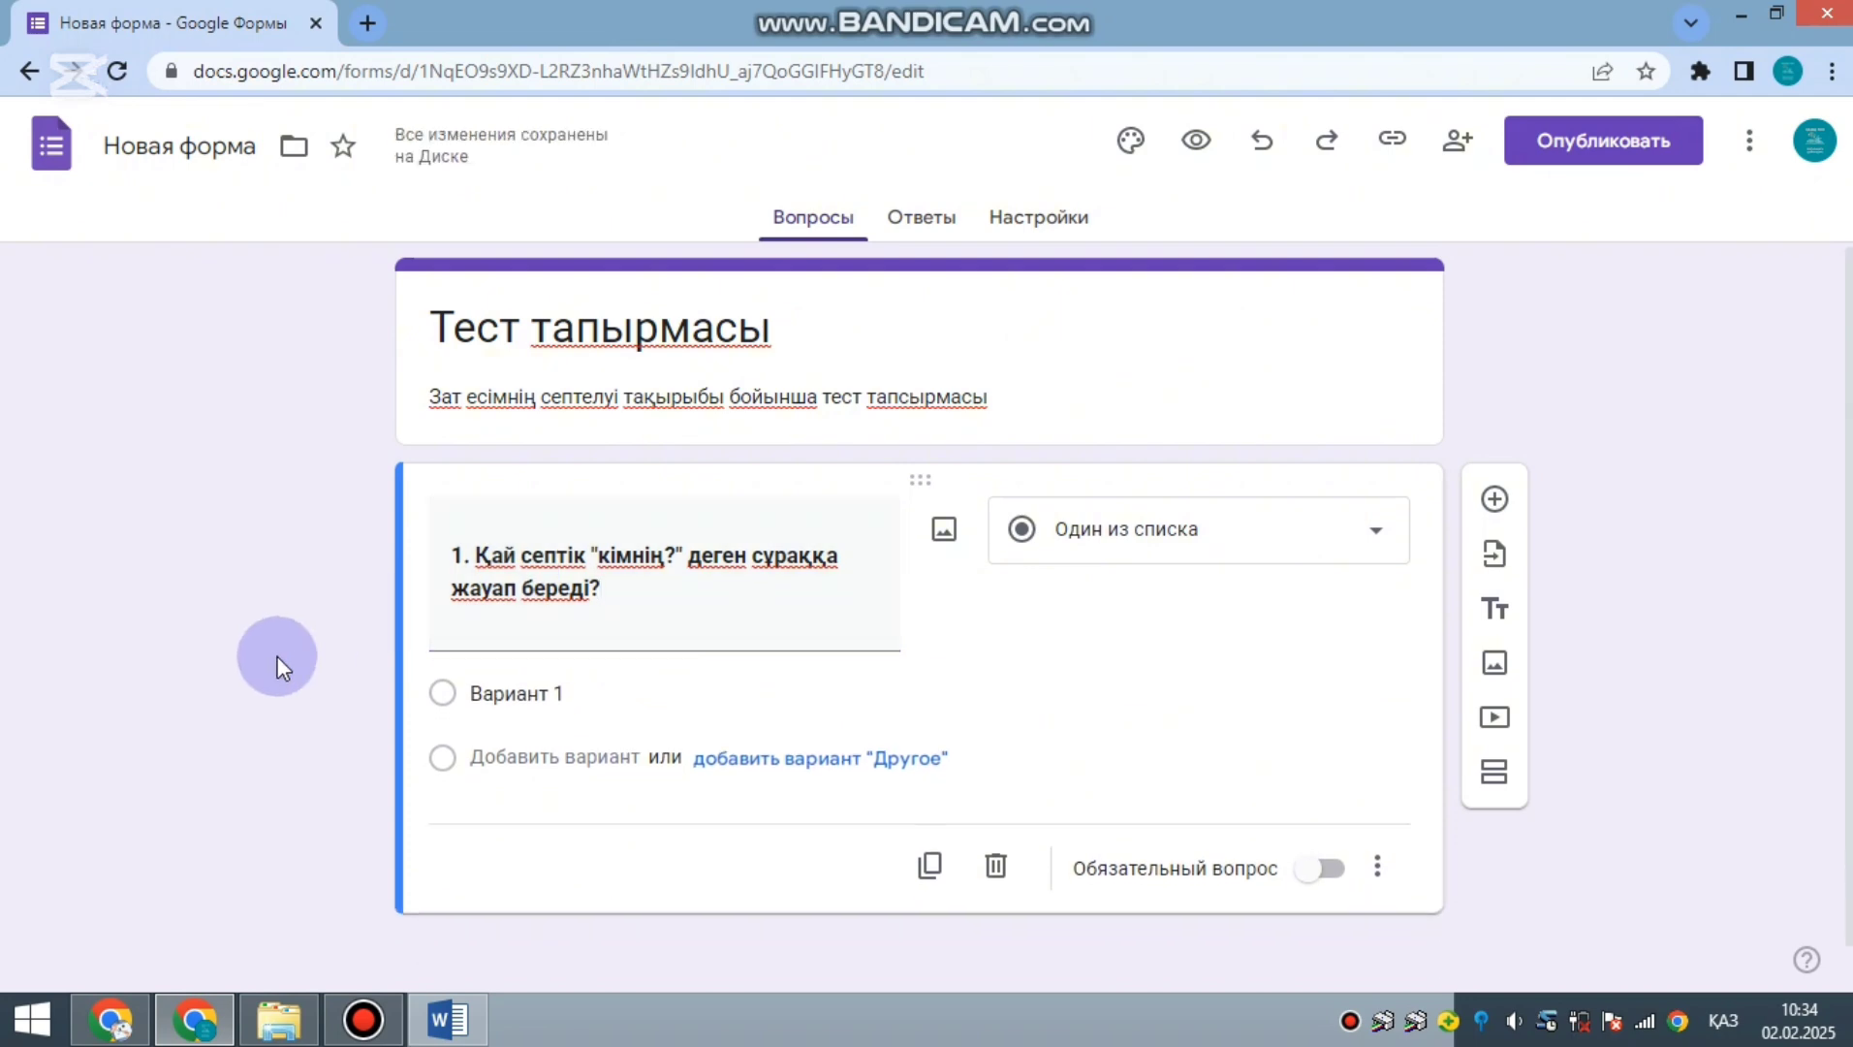
# - Turn the form into a quiz by enabling the Тест option in its settings
pyautogui.click(1045, 216)
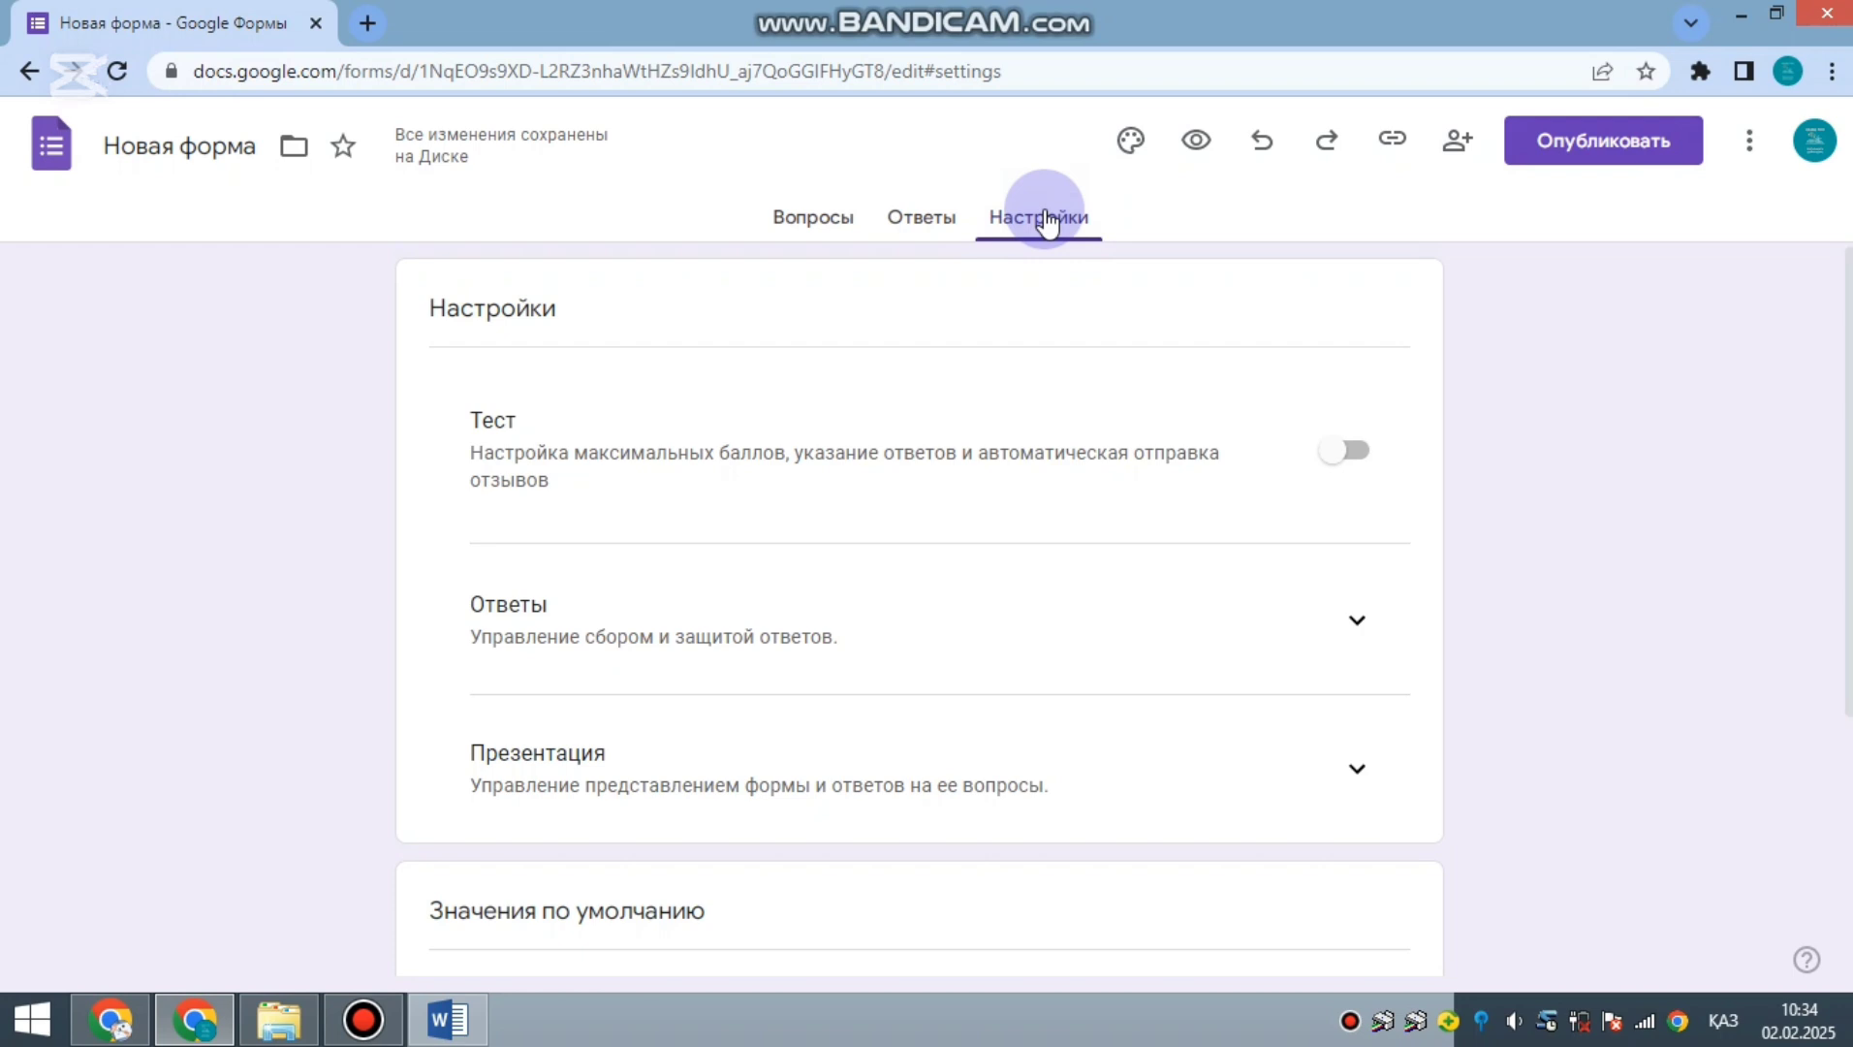
pyautogui.click(1359, 451)
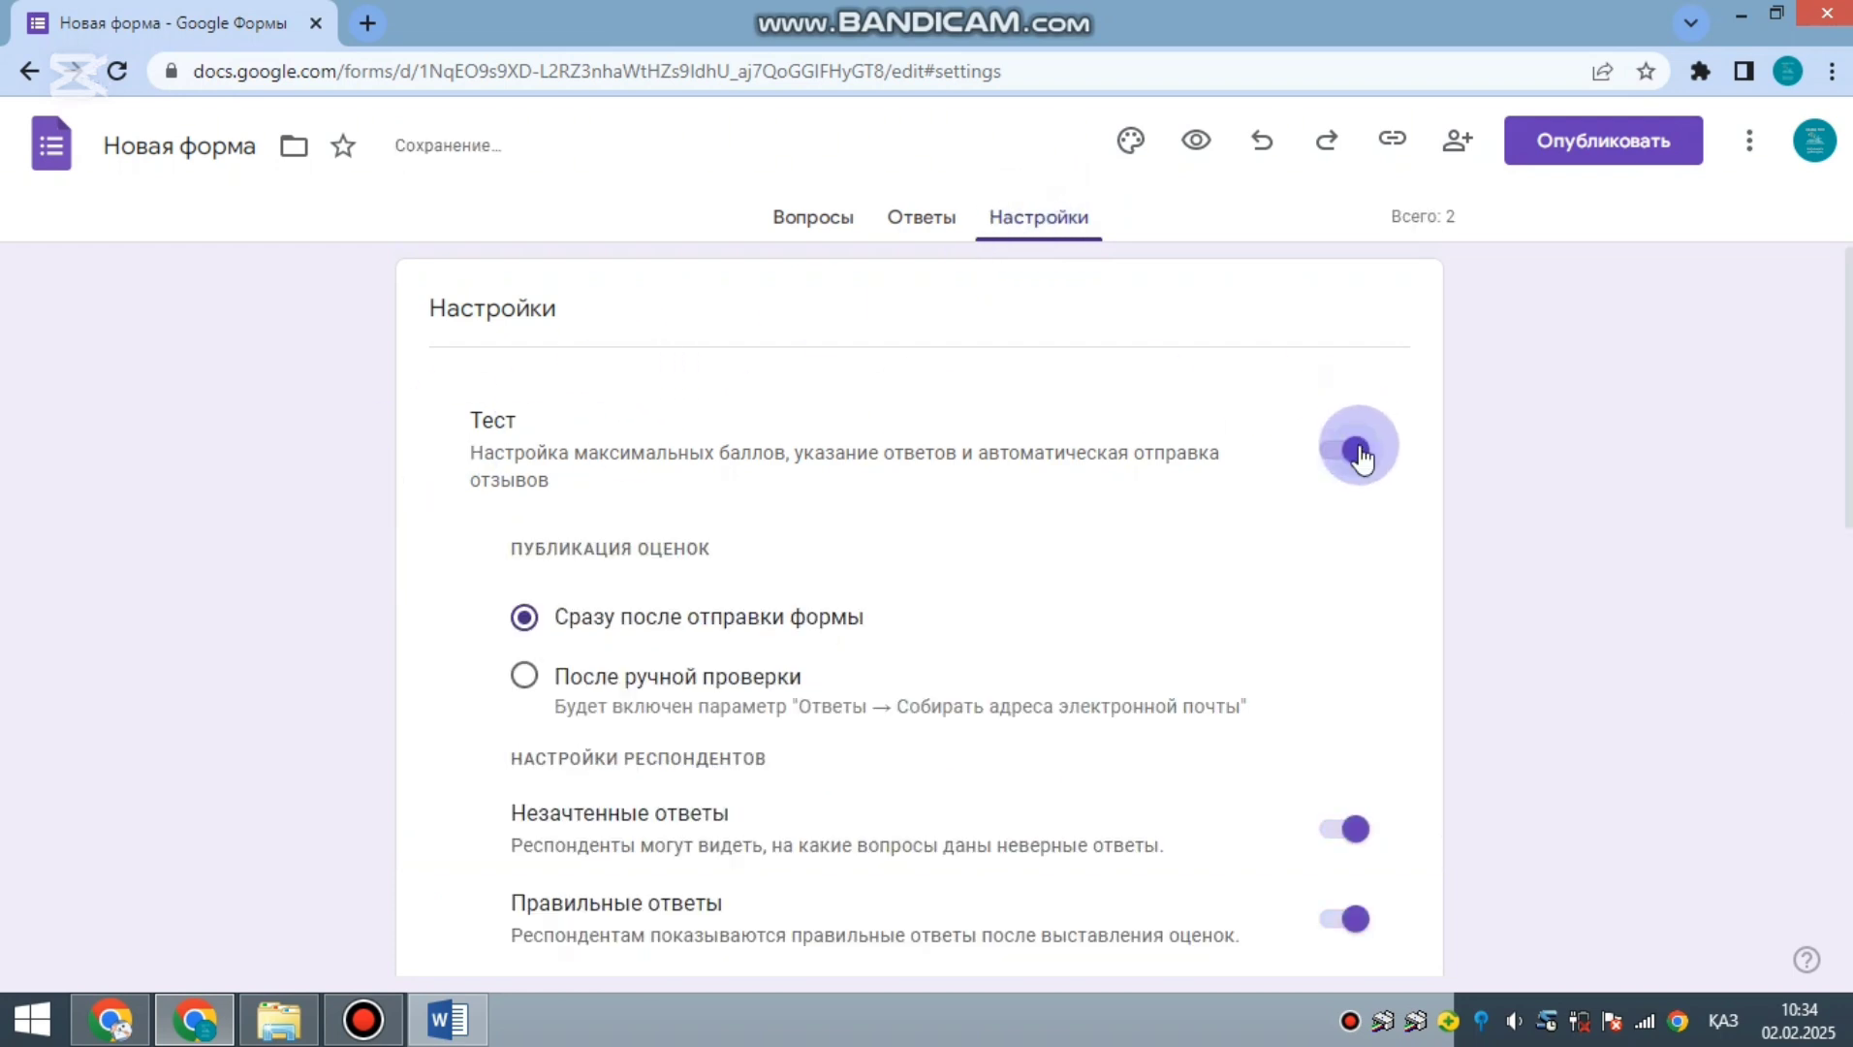
# - Switch off showing correct answers (Правильные ответы) to respondents, and switch it back on
pyautogui.moveTo(1846, 330); pyautogui.dragTo(1846, 473)
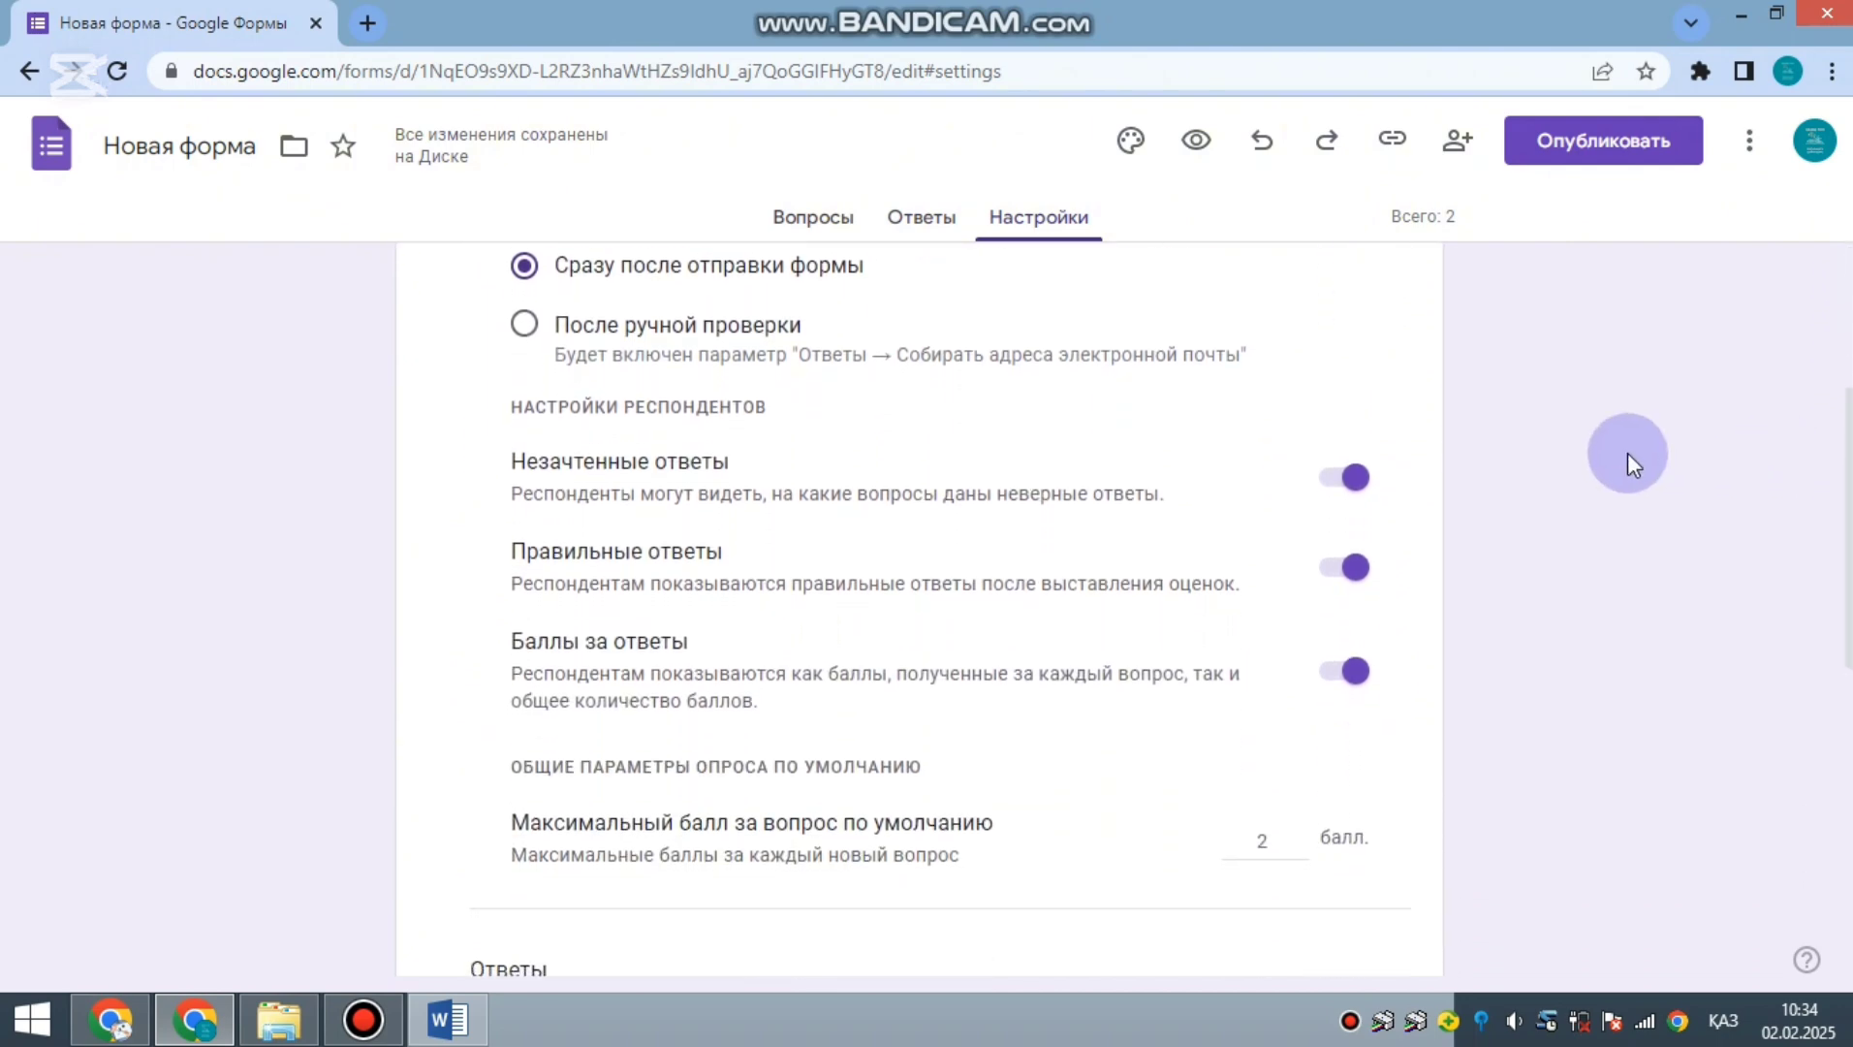
pyautogui.click(1352, 570)
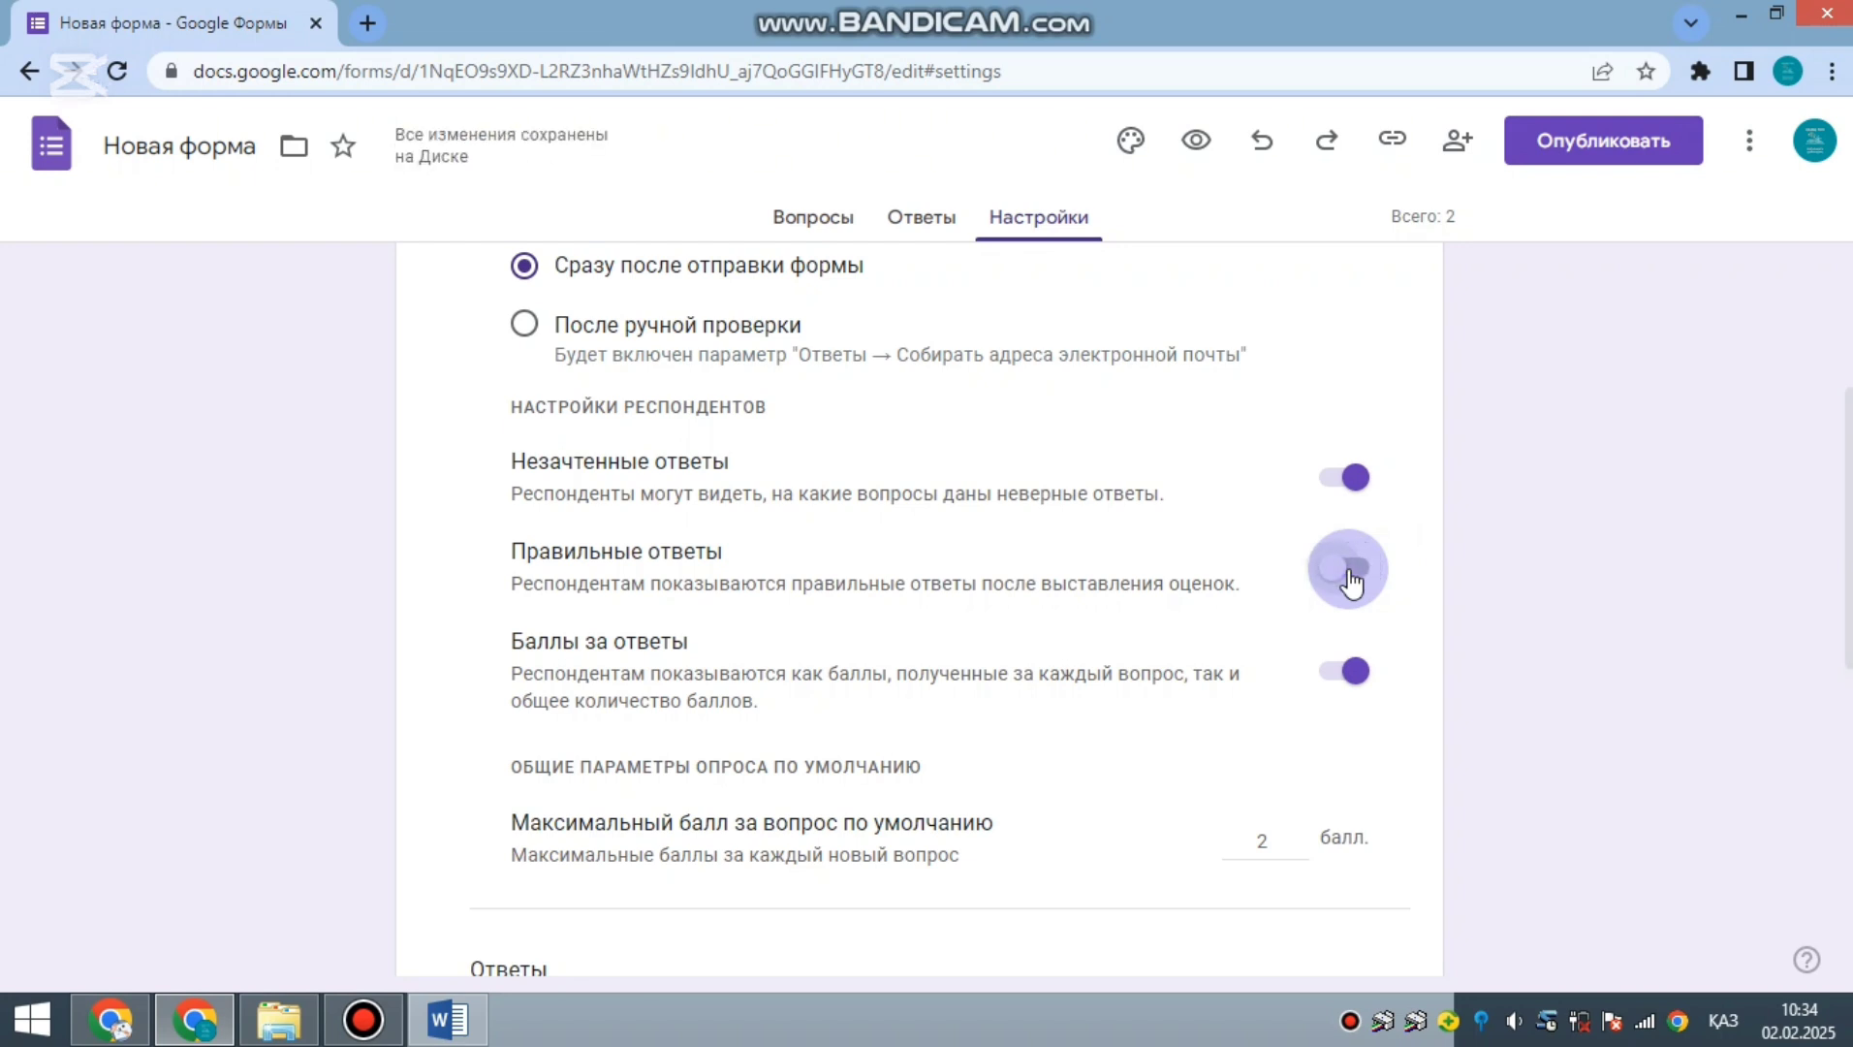
pyautogui.click(1350, 573)
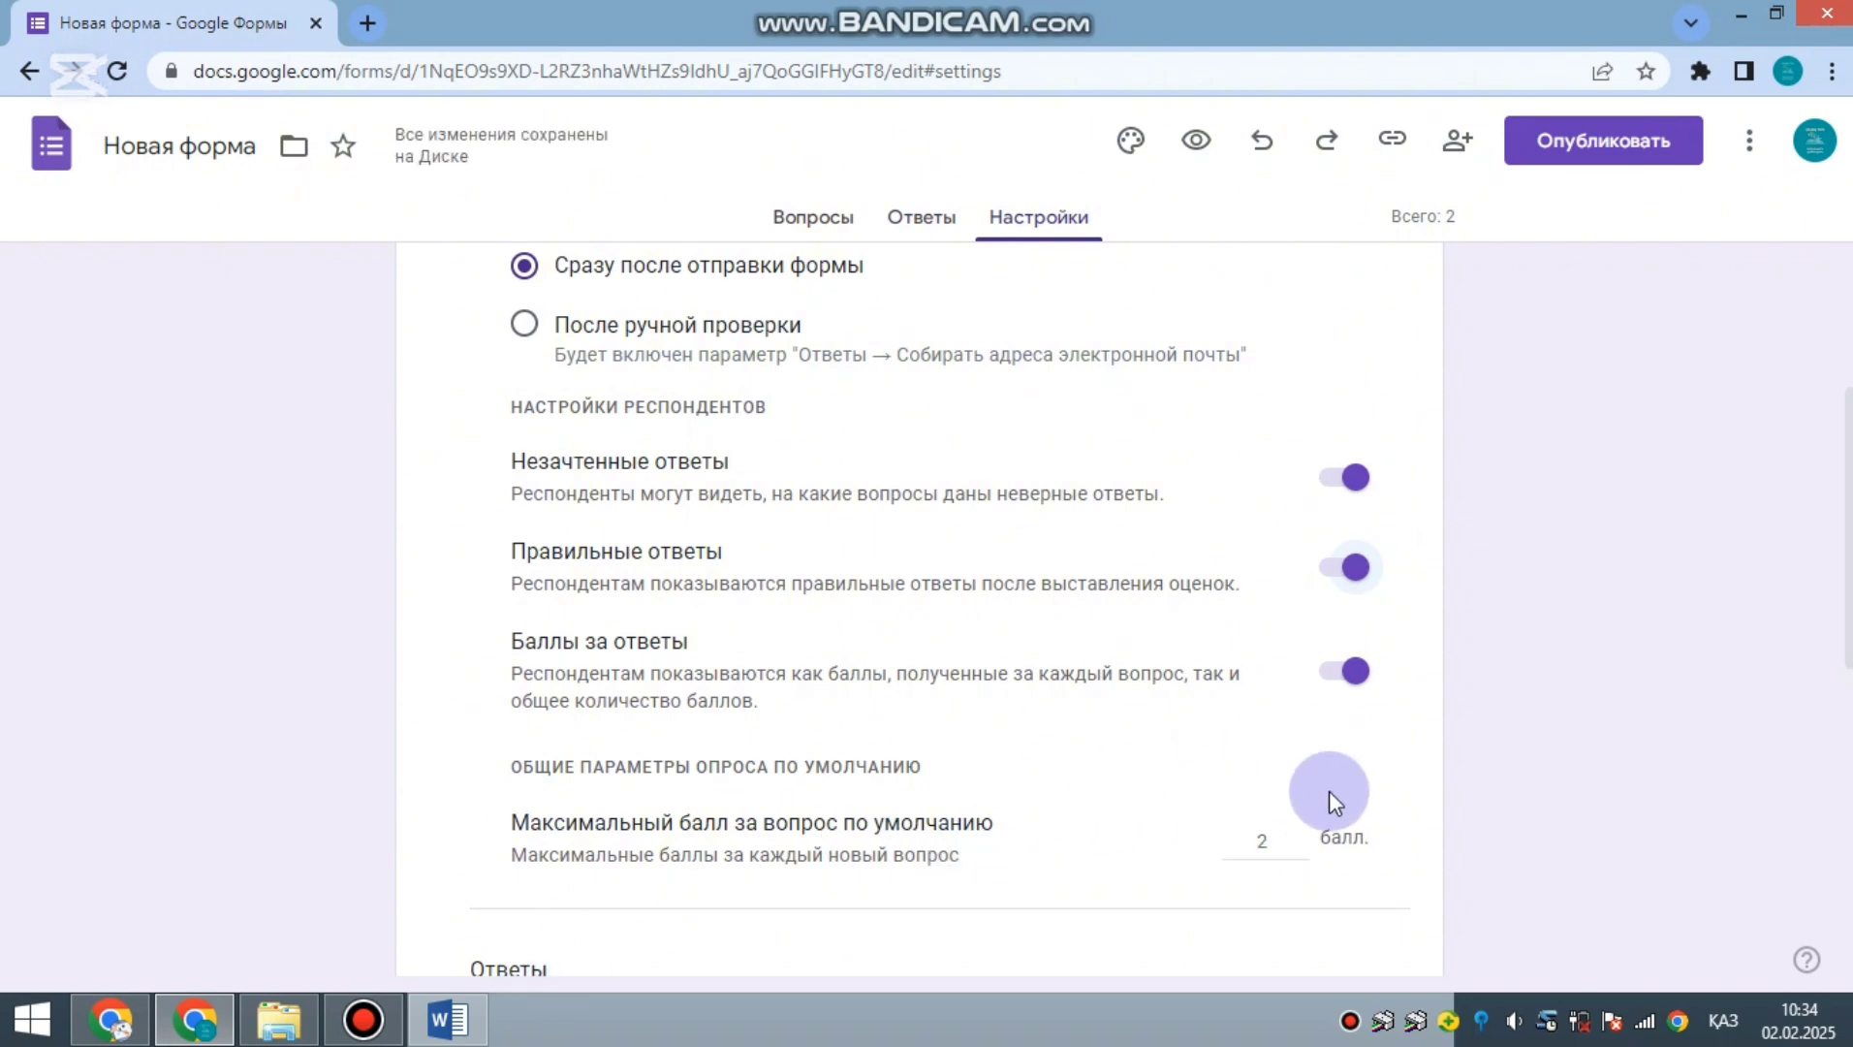
# - Try 5 points as the default maximum score per question
pyautogui.doubleClick(1266, 842)
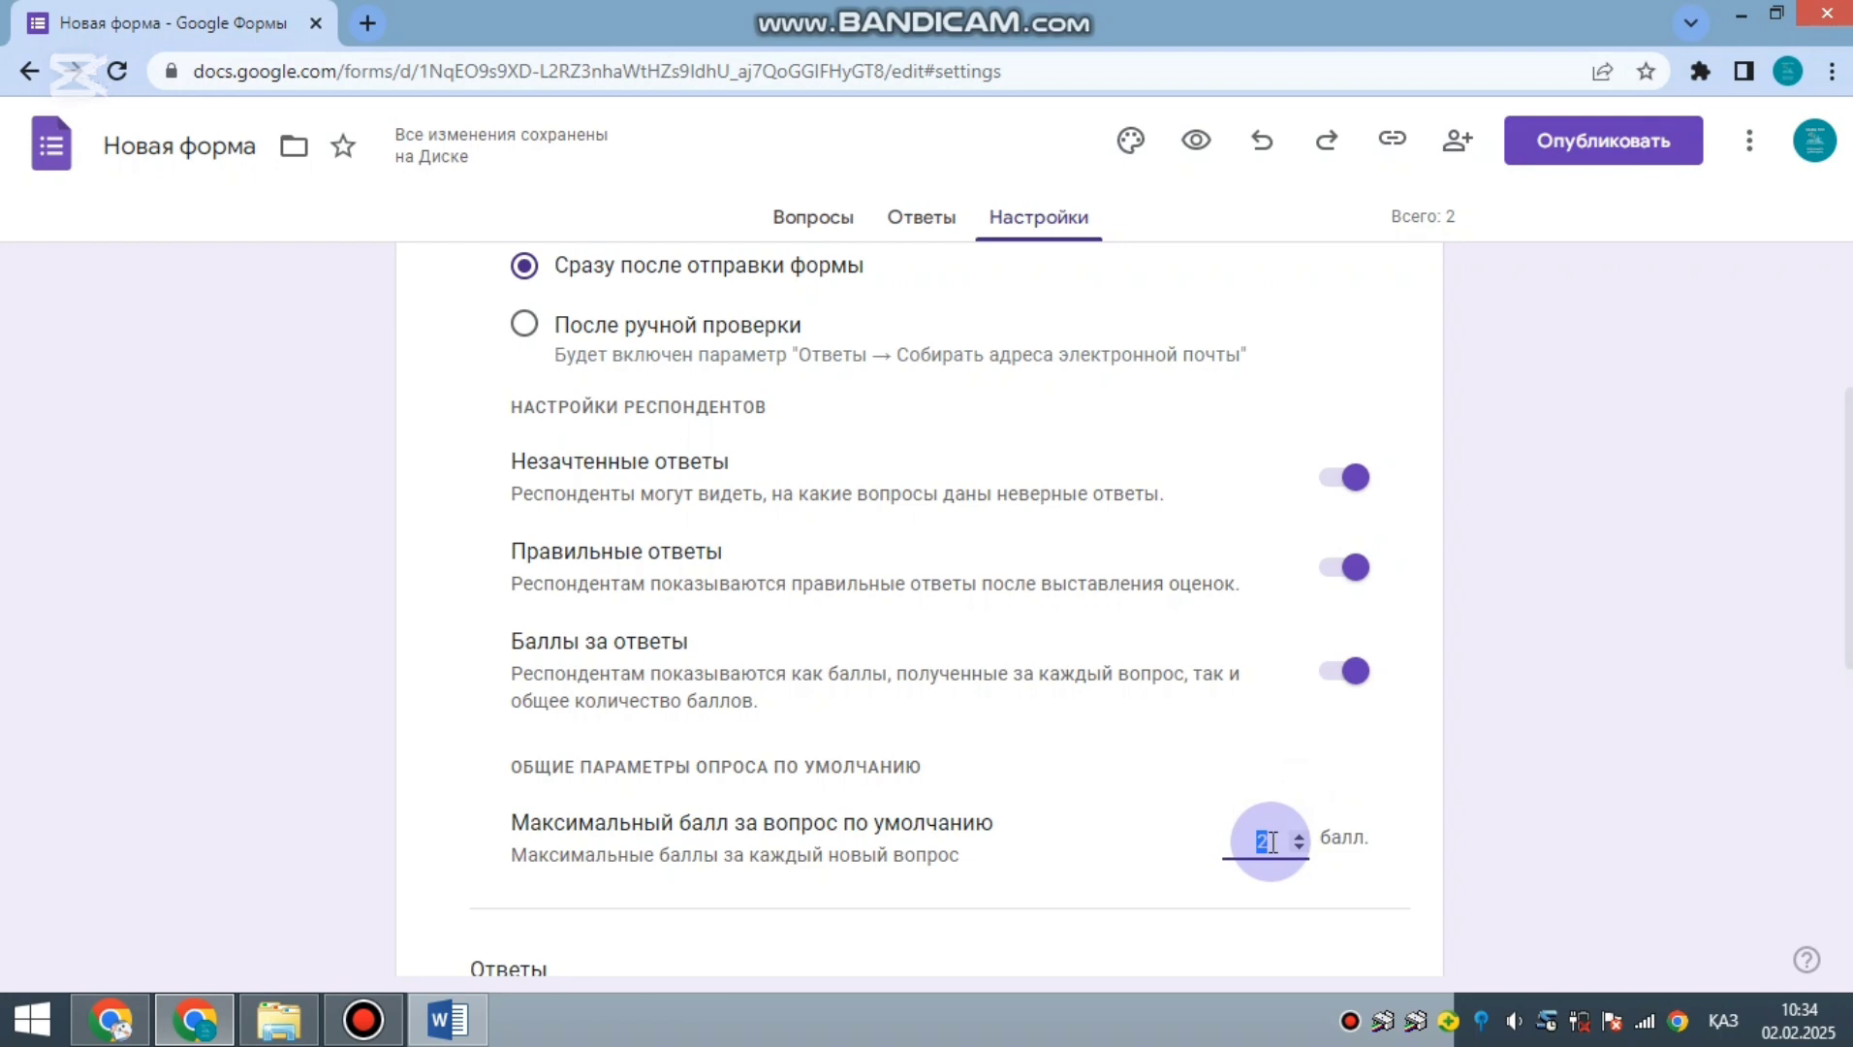
pyautogui.write('5')
pyautogui.click(1383, 704)
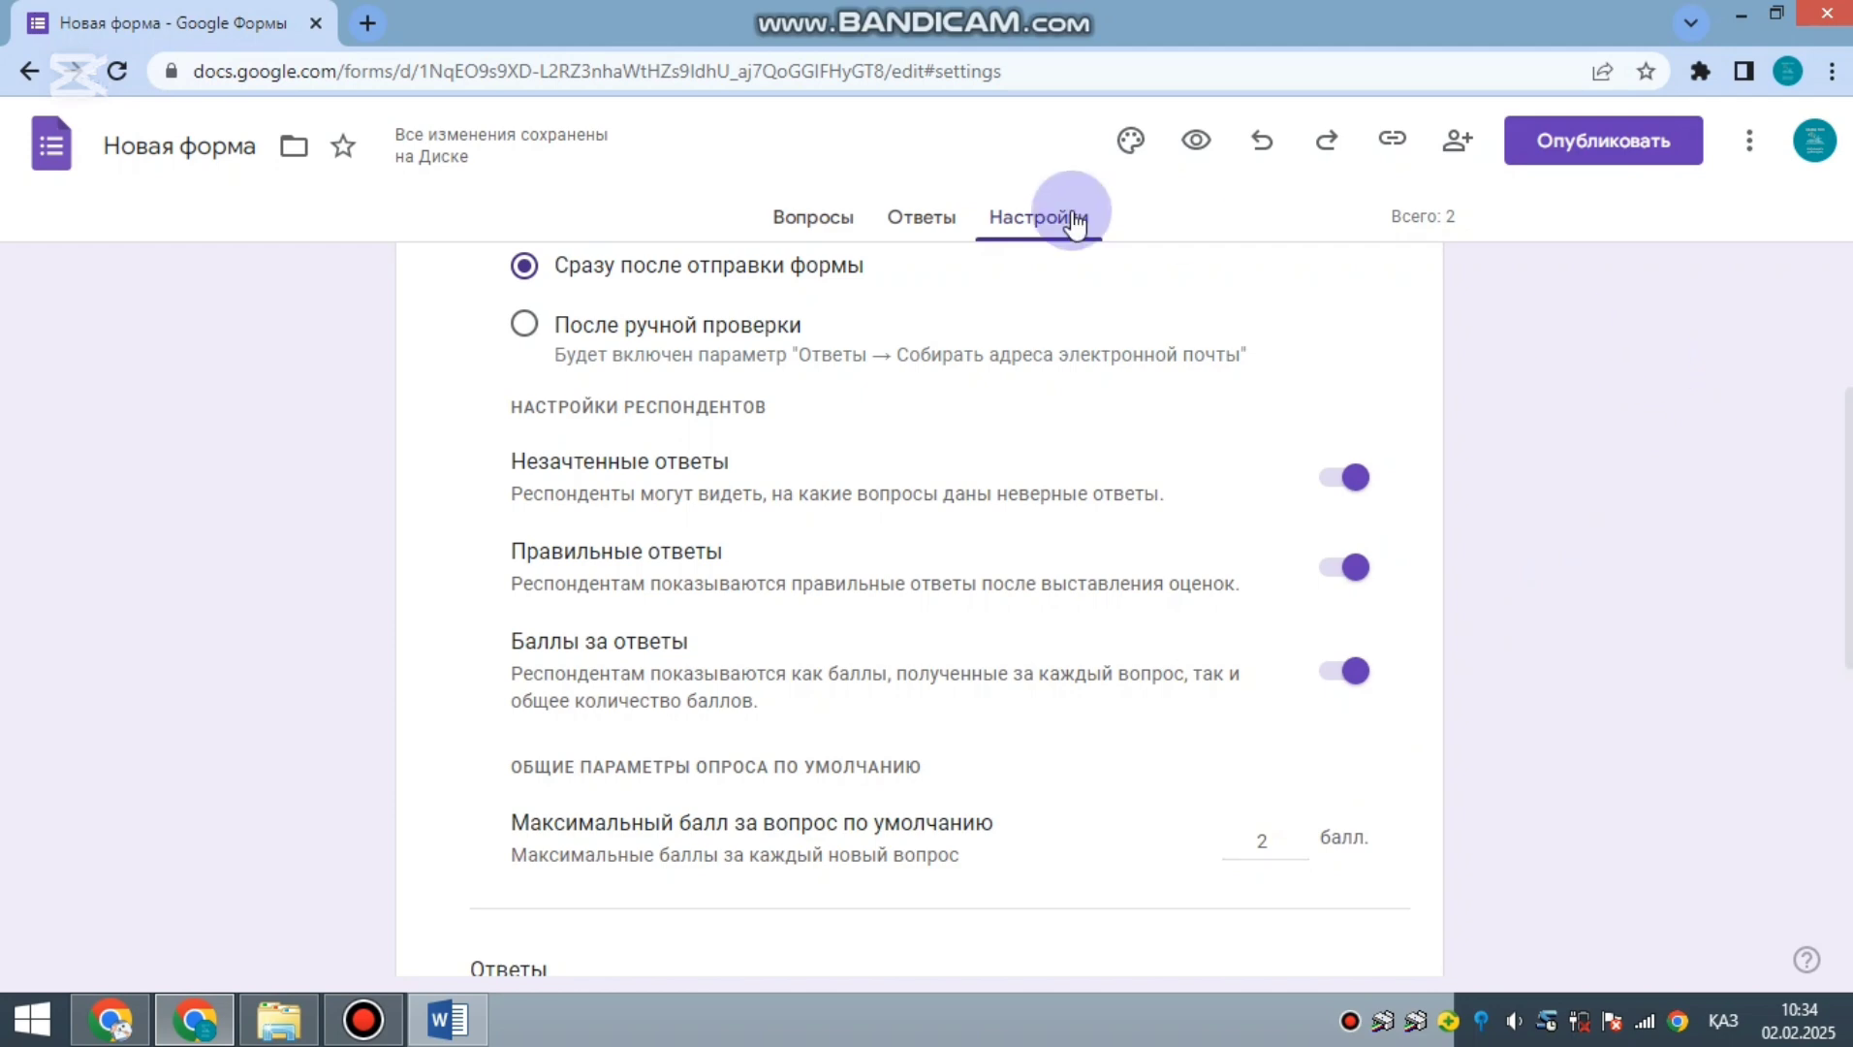
# - Fill the first question's answer options with A) Ілік септік, B) Табыс септік, C) Атау септік and D) Жатыс септік from the Word document
pyautogui.click(841, 213)
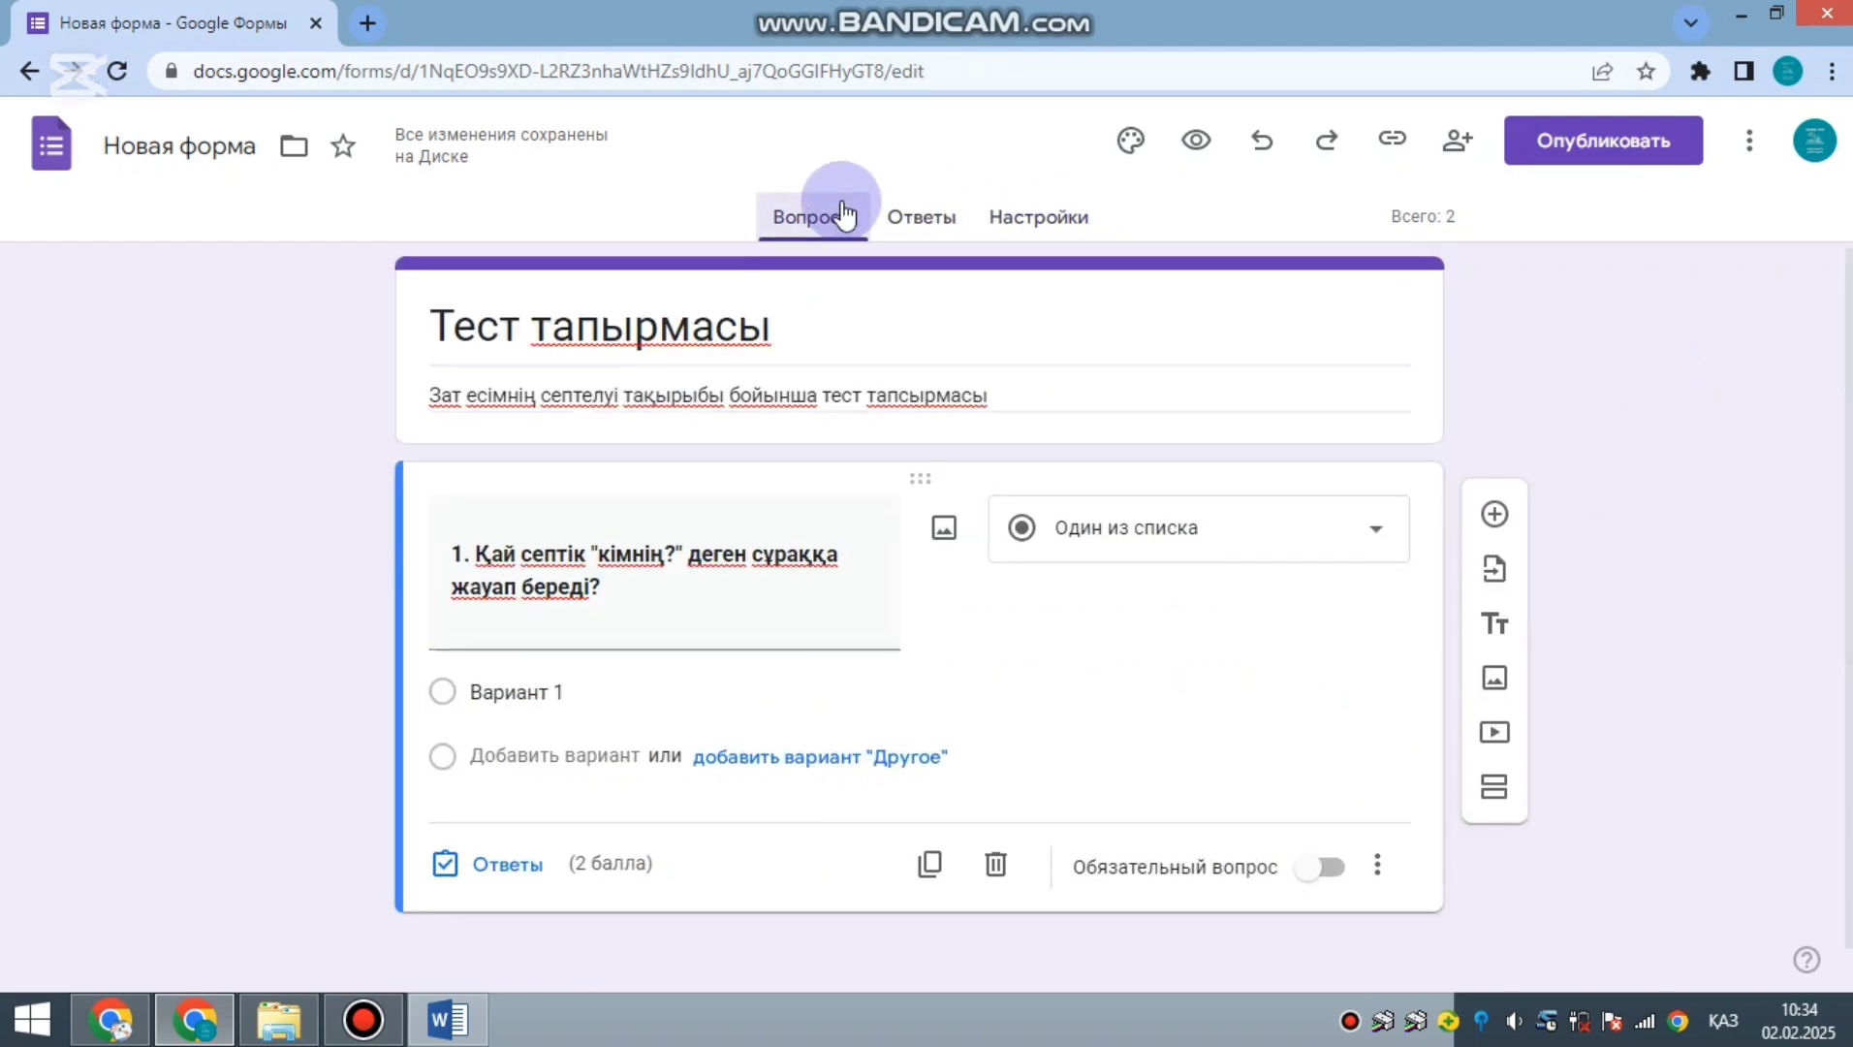
pyautogui.click(529, 688)
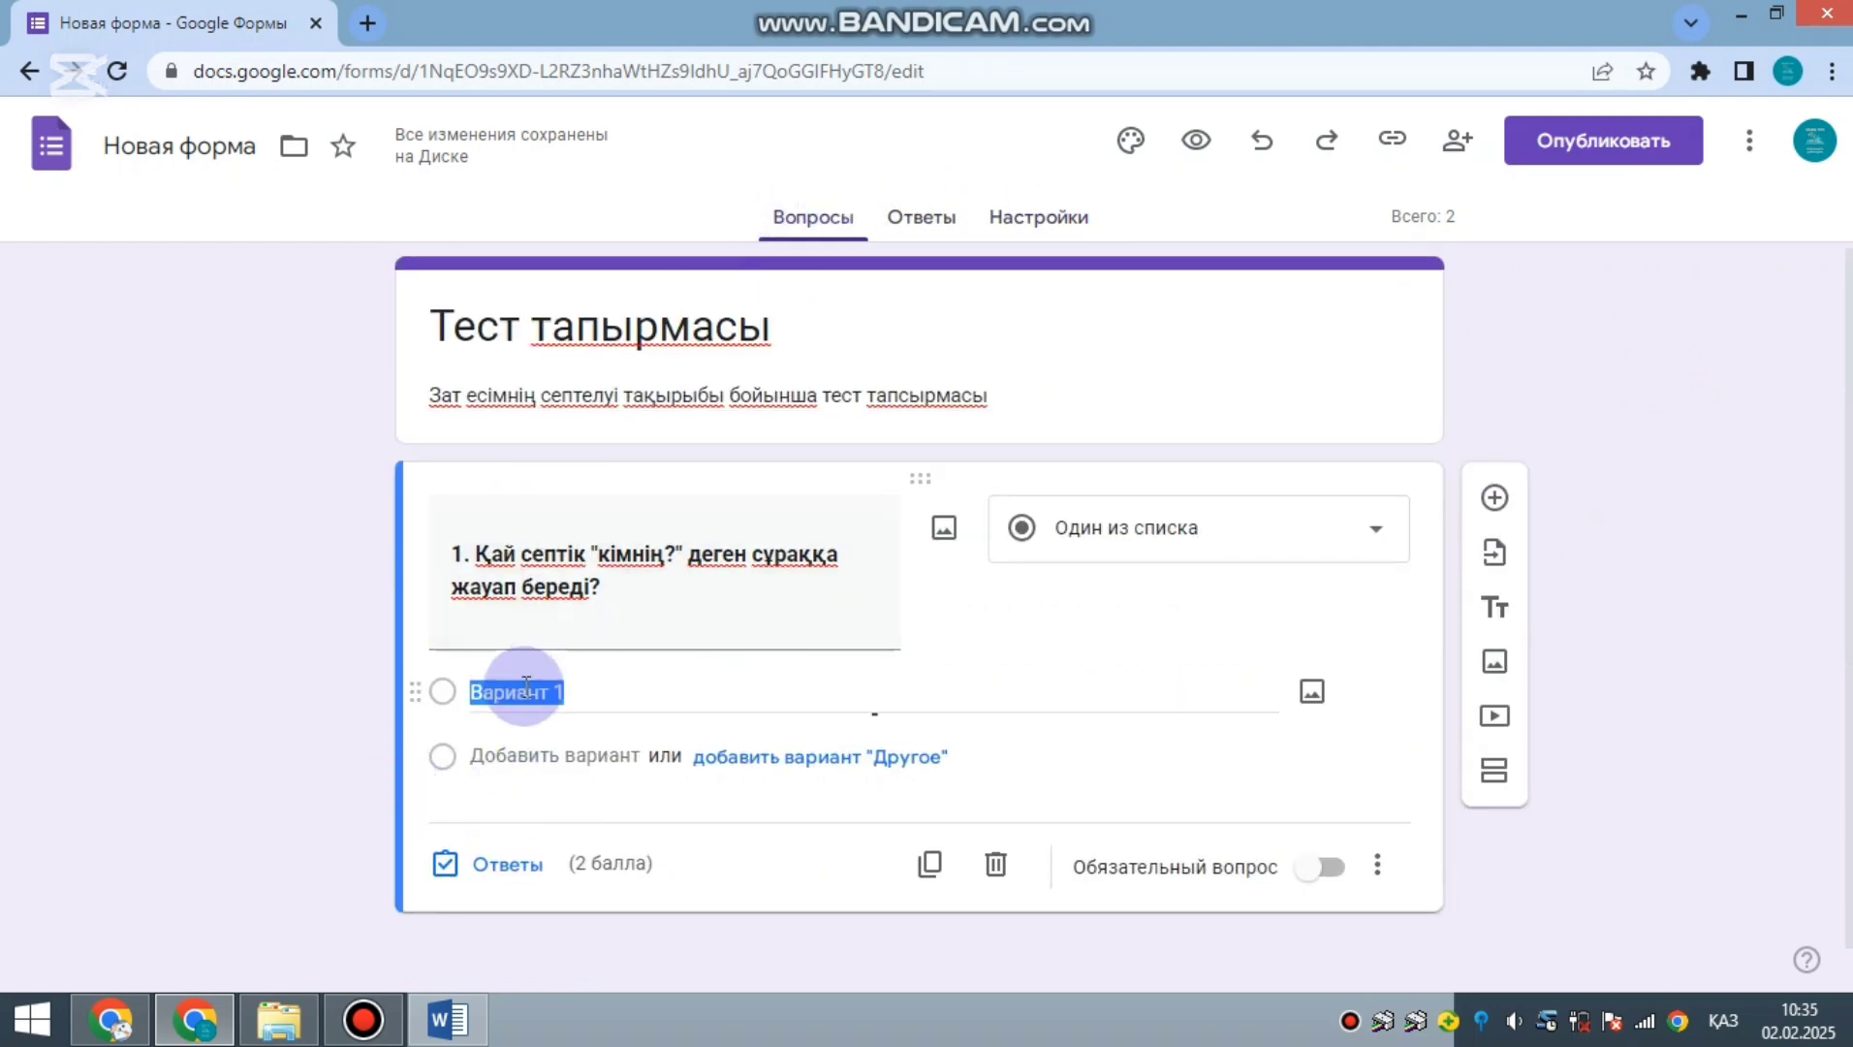
pyautogui.hotkey('alt', 'Tab')
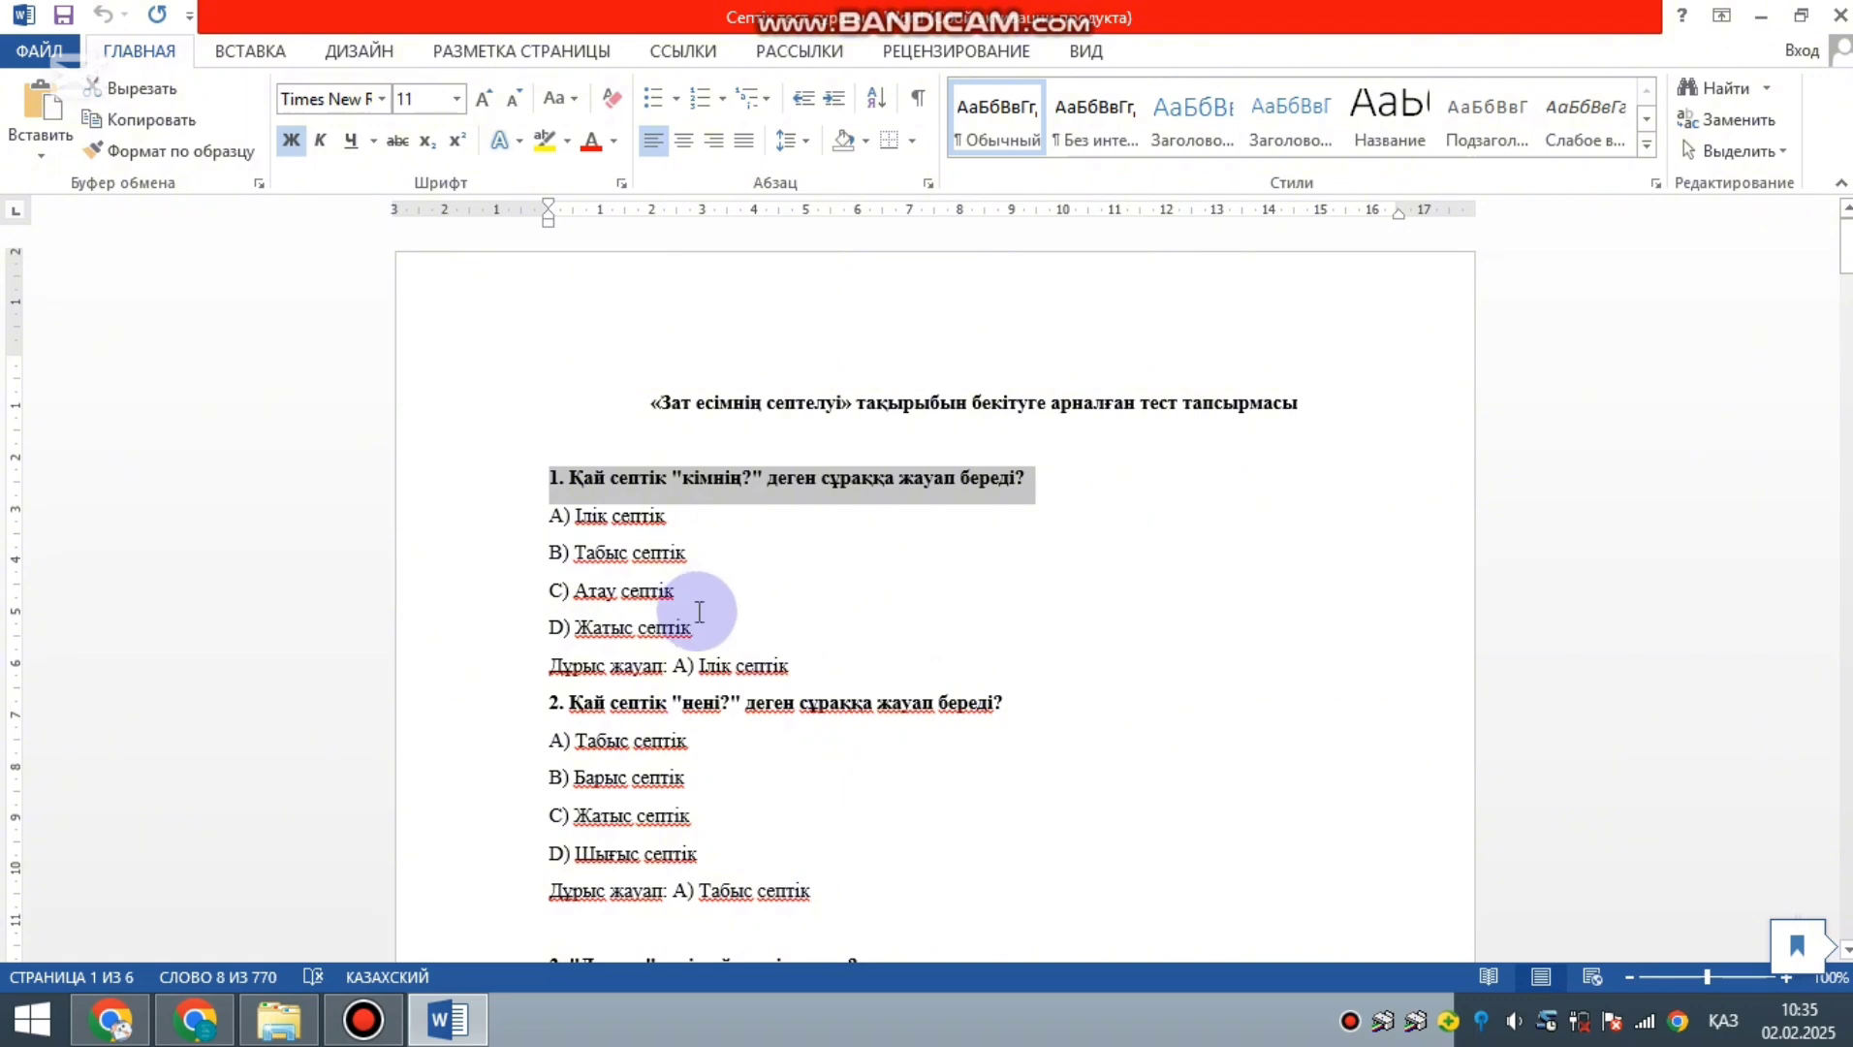
pyautogui.moveTo(698, 613); pyautogui.dragTo(543, 518)
pyautogui.hotkey('ctrl', 'c')
pyautogui.hotkey('alt', 'Tab')
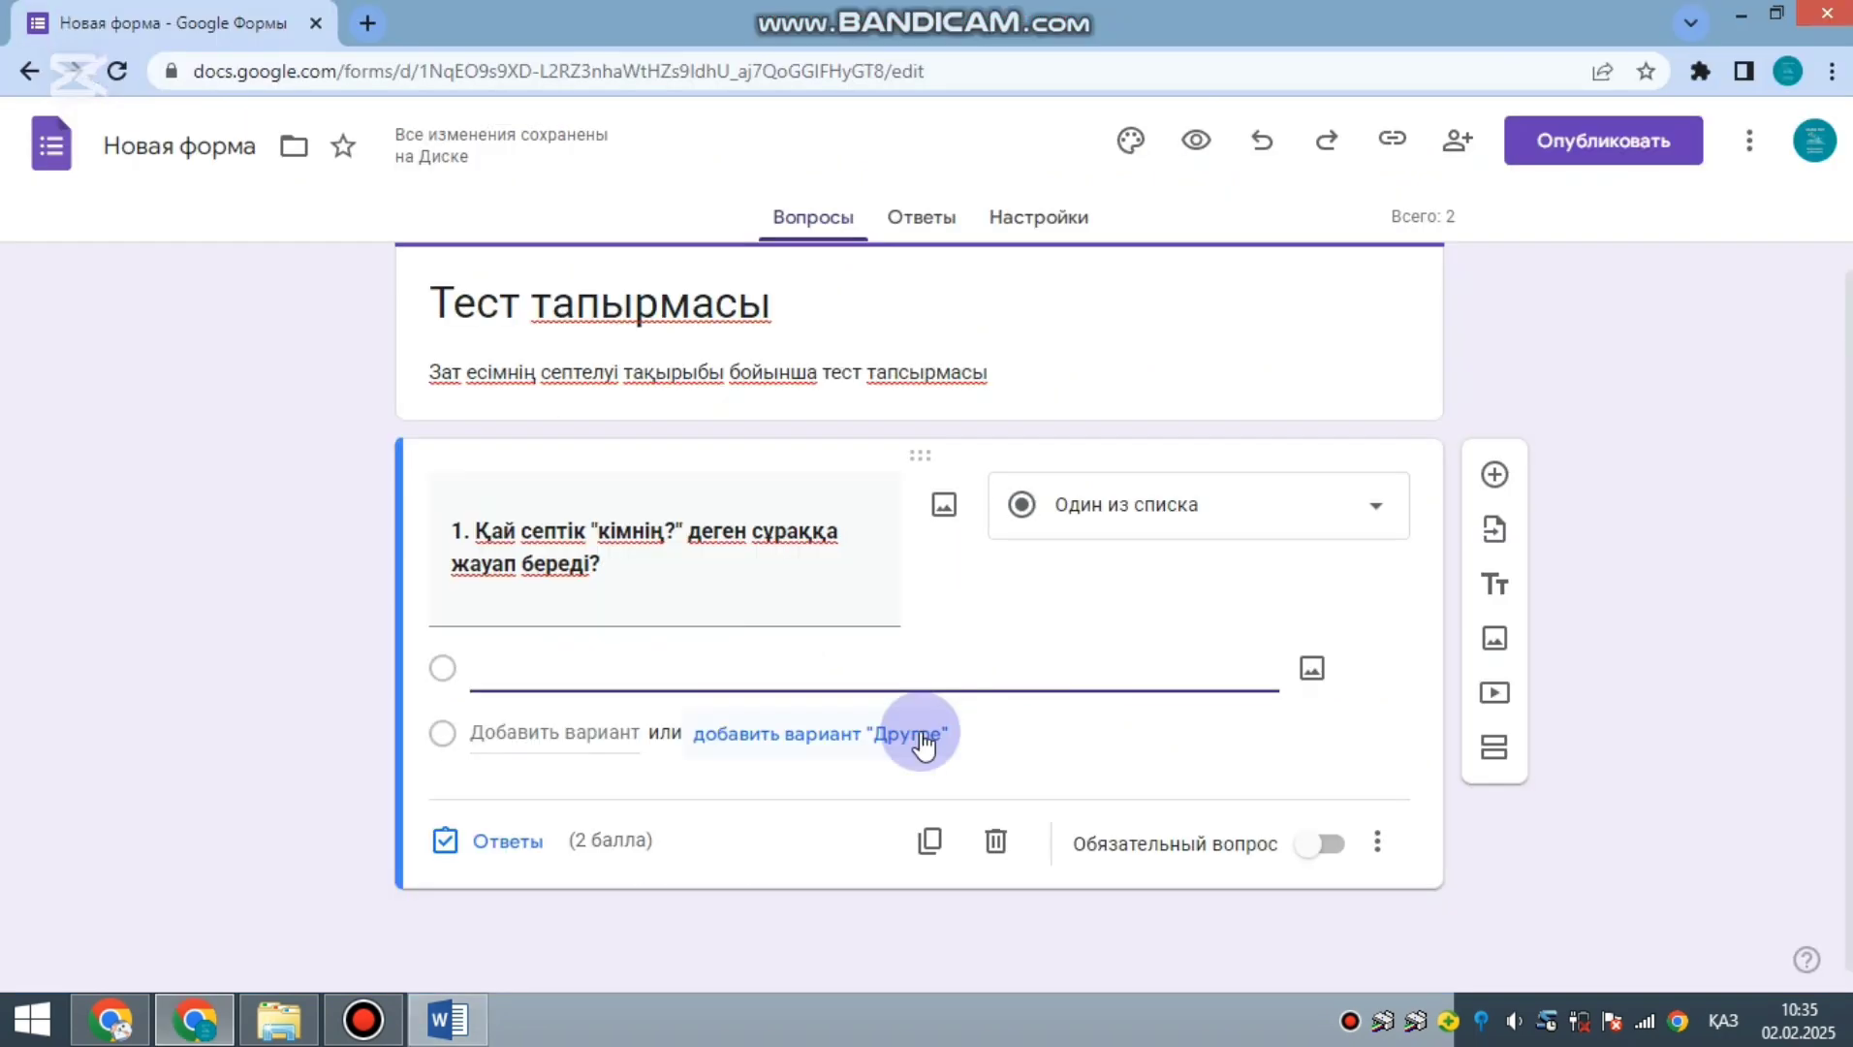
pyautogui.hotkey('ctrl', 'v')
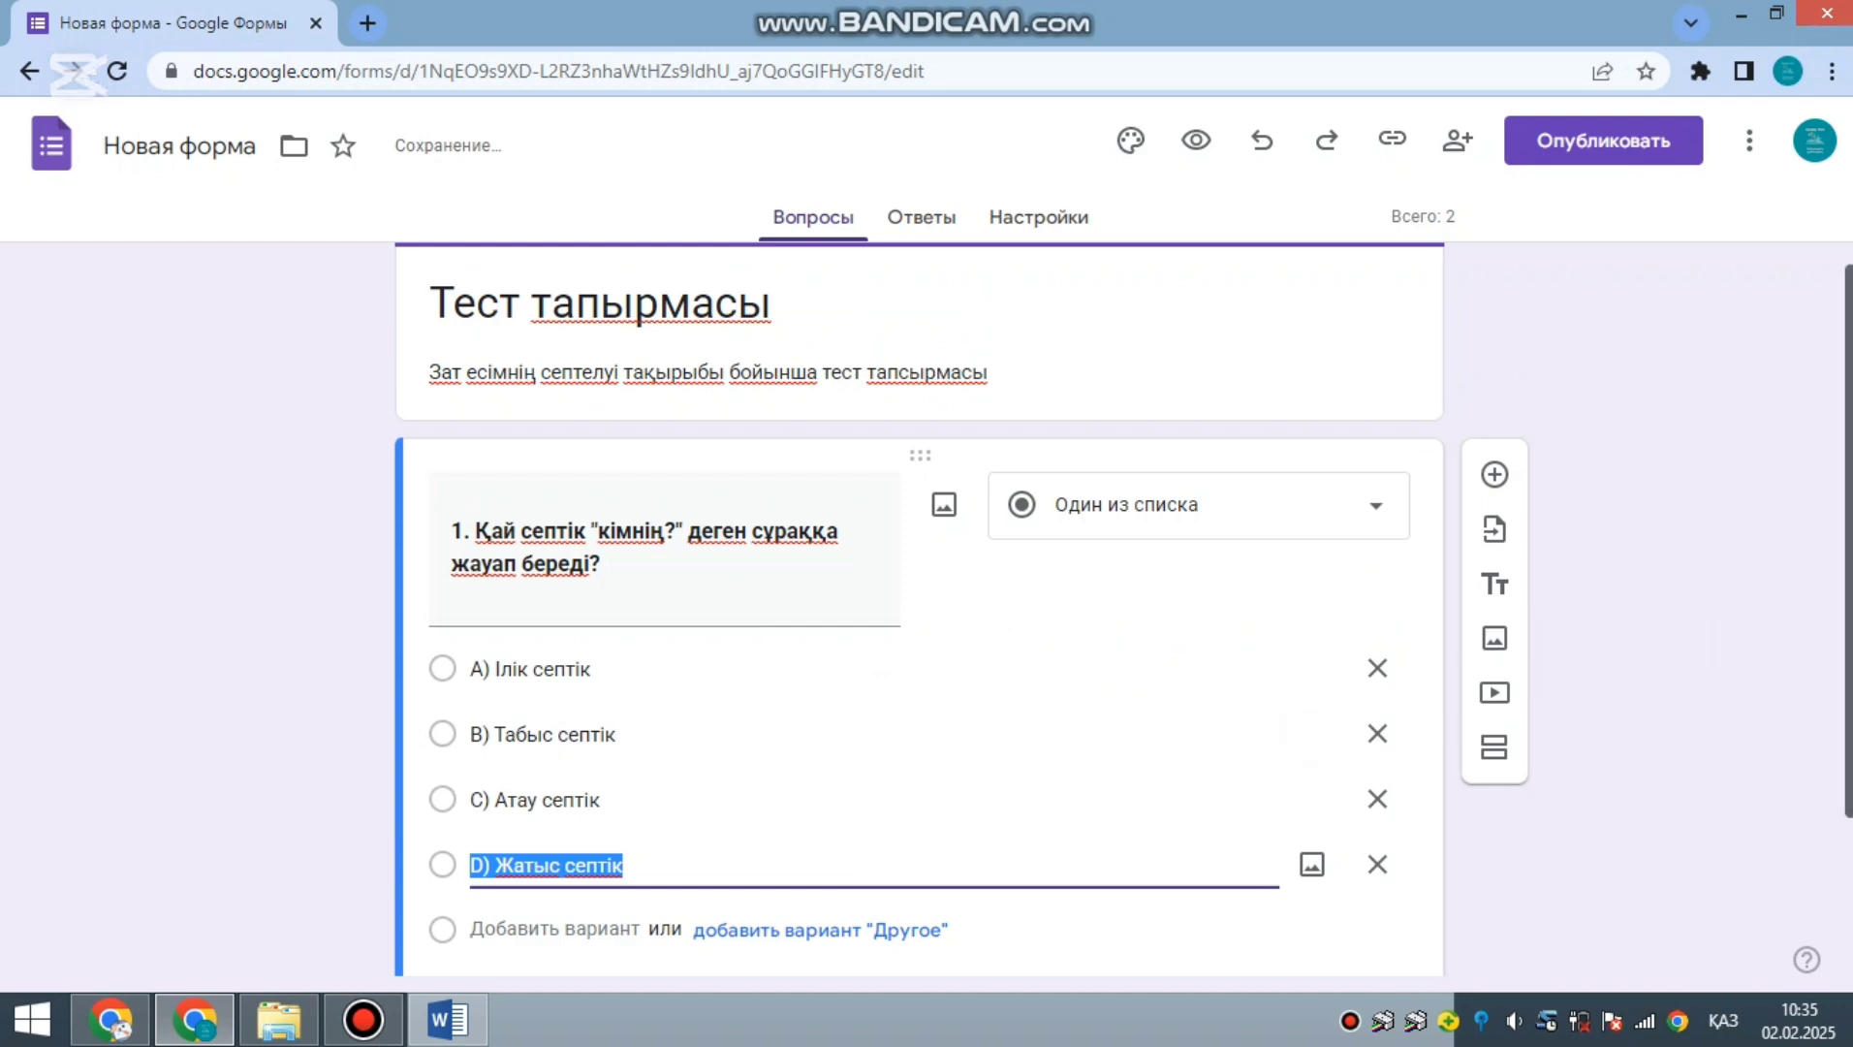
pyautogui.scroll(-2, 1791, 724)
pyautogui.click(1464, 777)
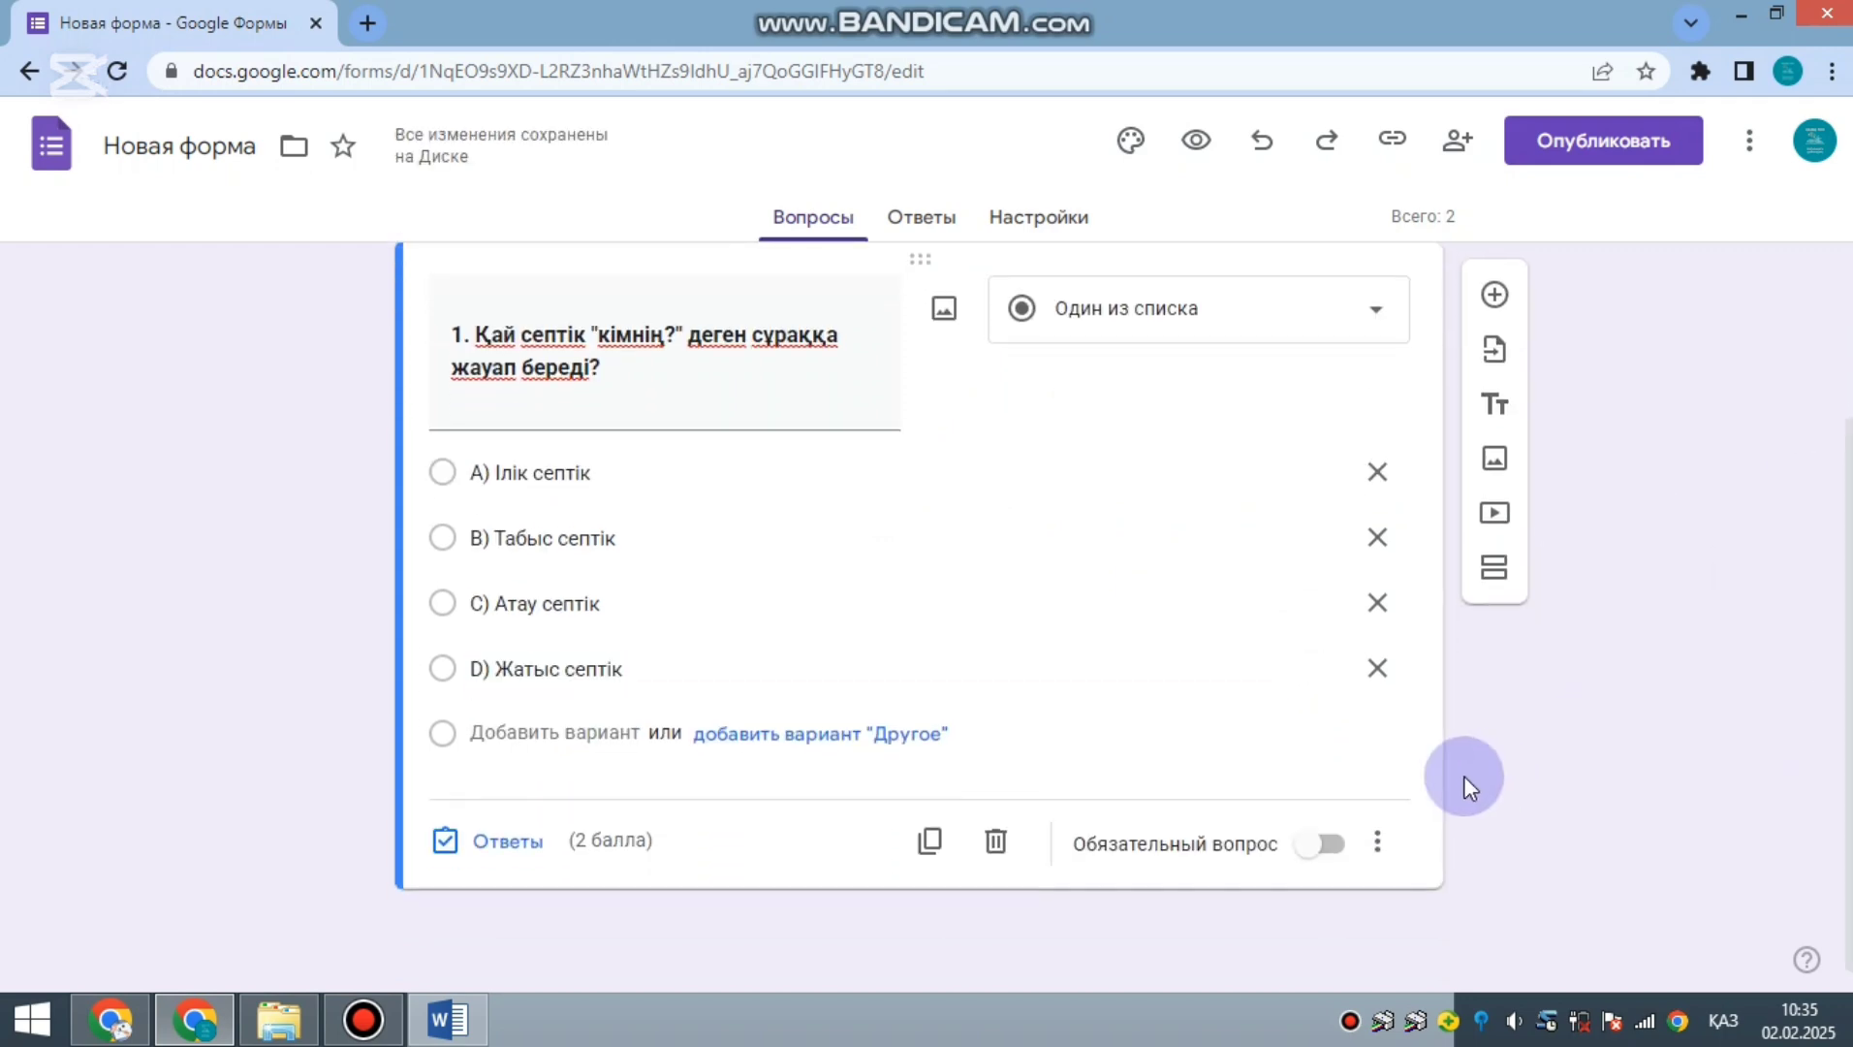
# - Mark "A) Ілік септік" as the first question's correct answer and make the question required
pyautogui.click(501, 859)
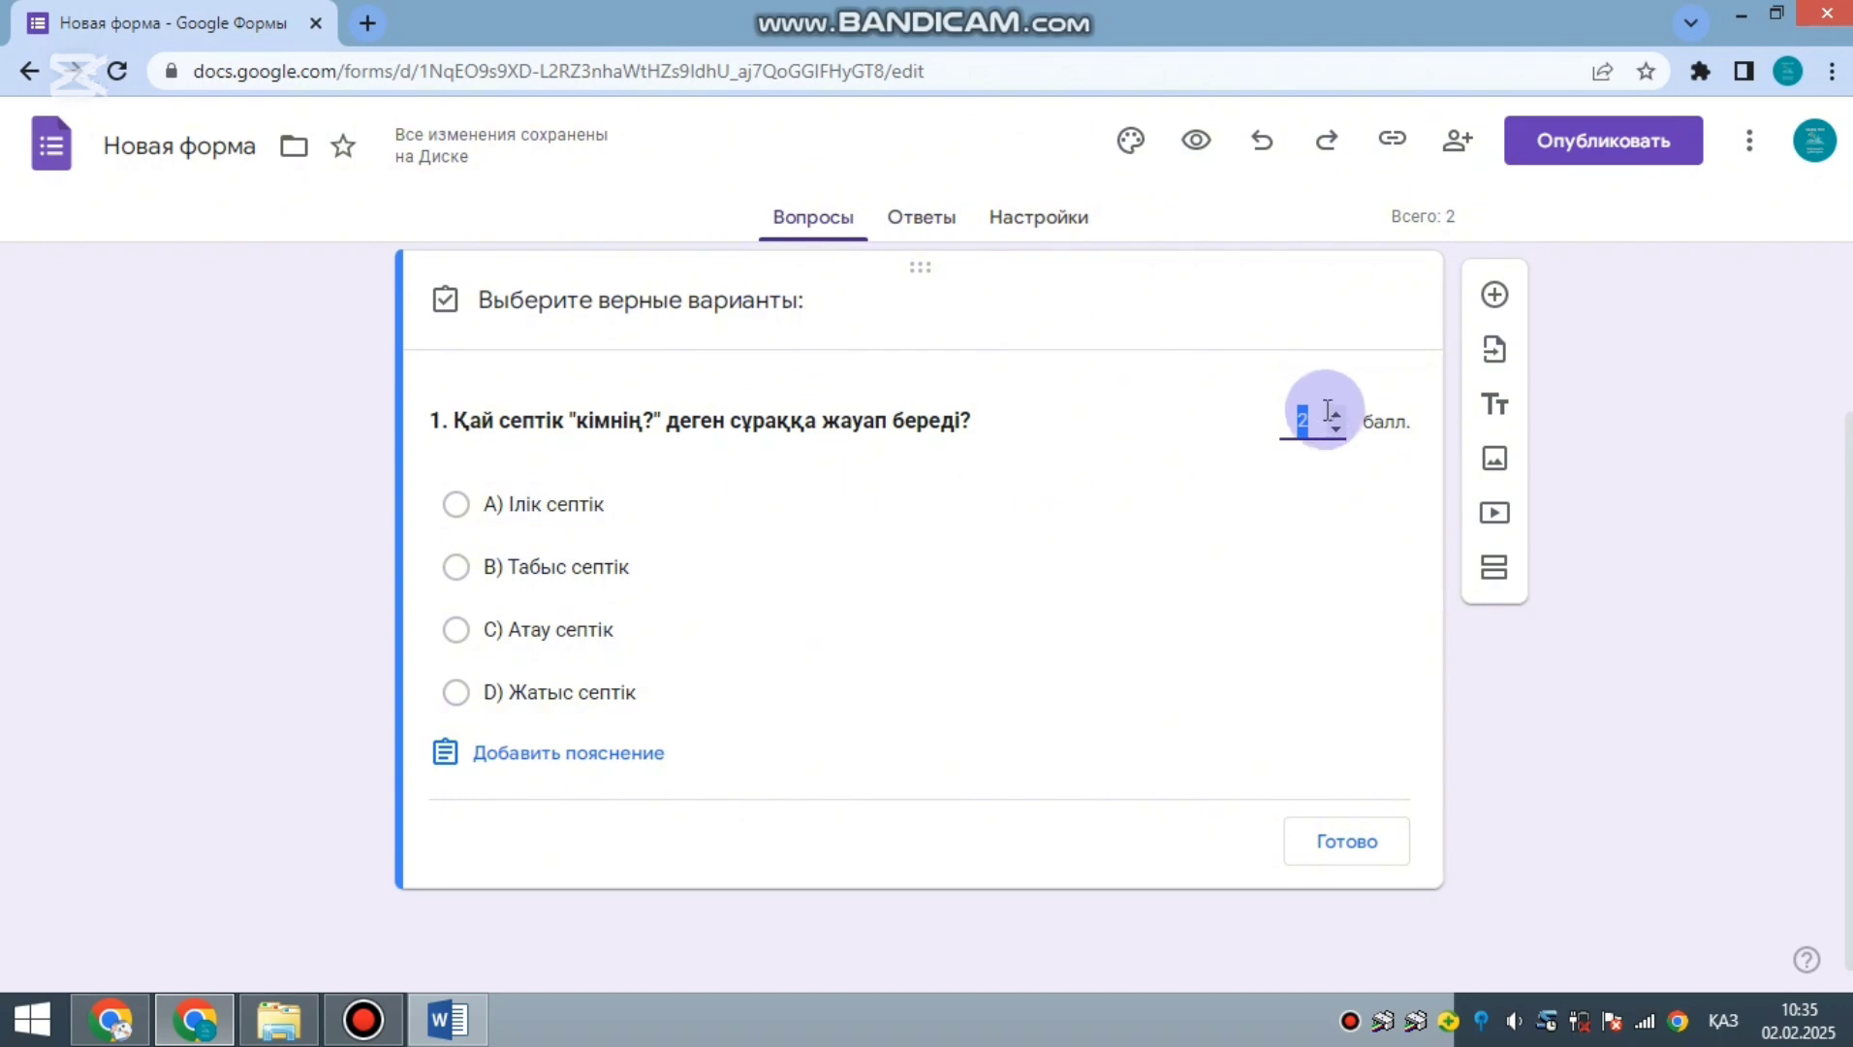
pyautogui.click(1336, 429)
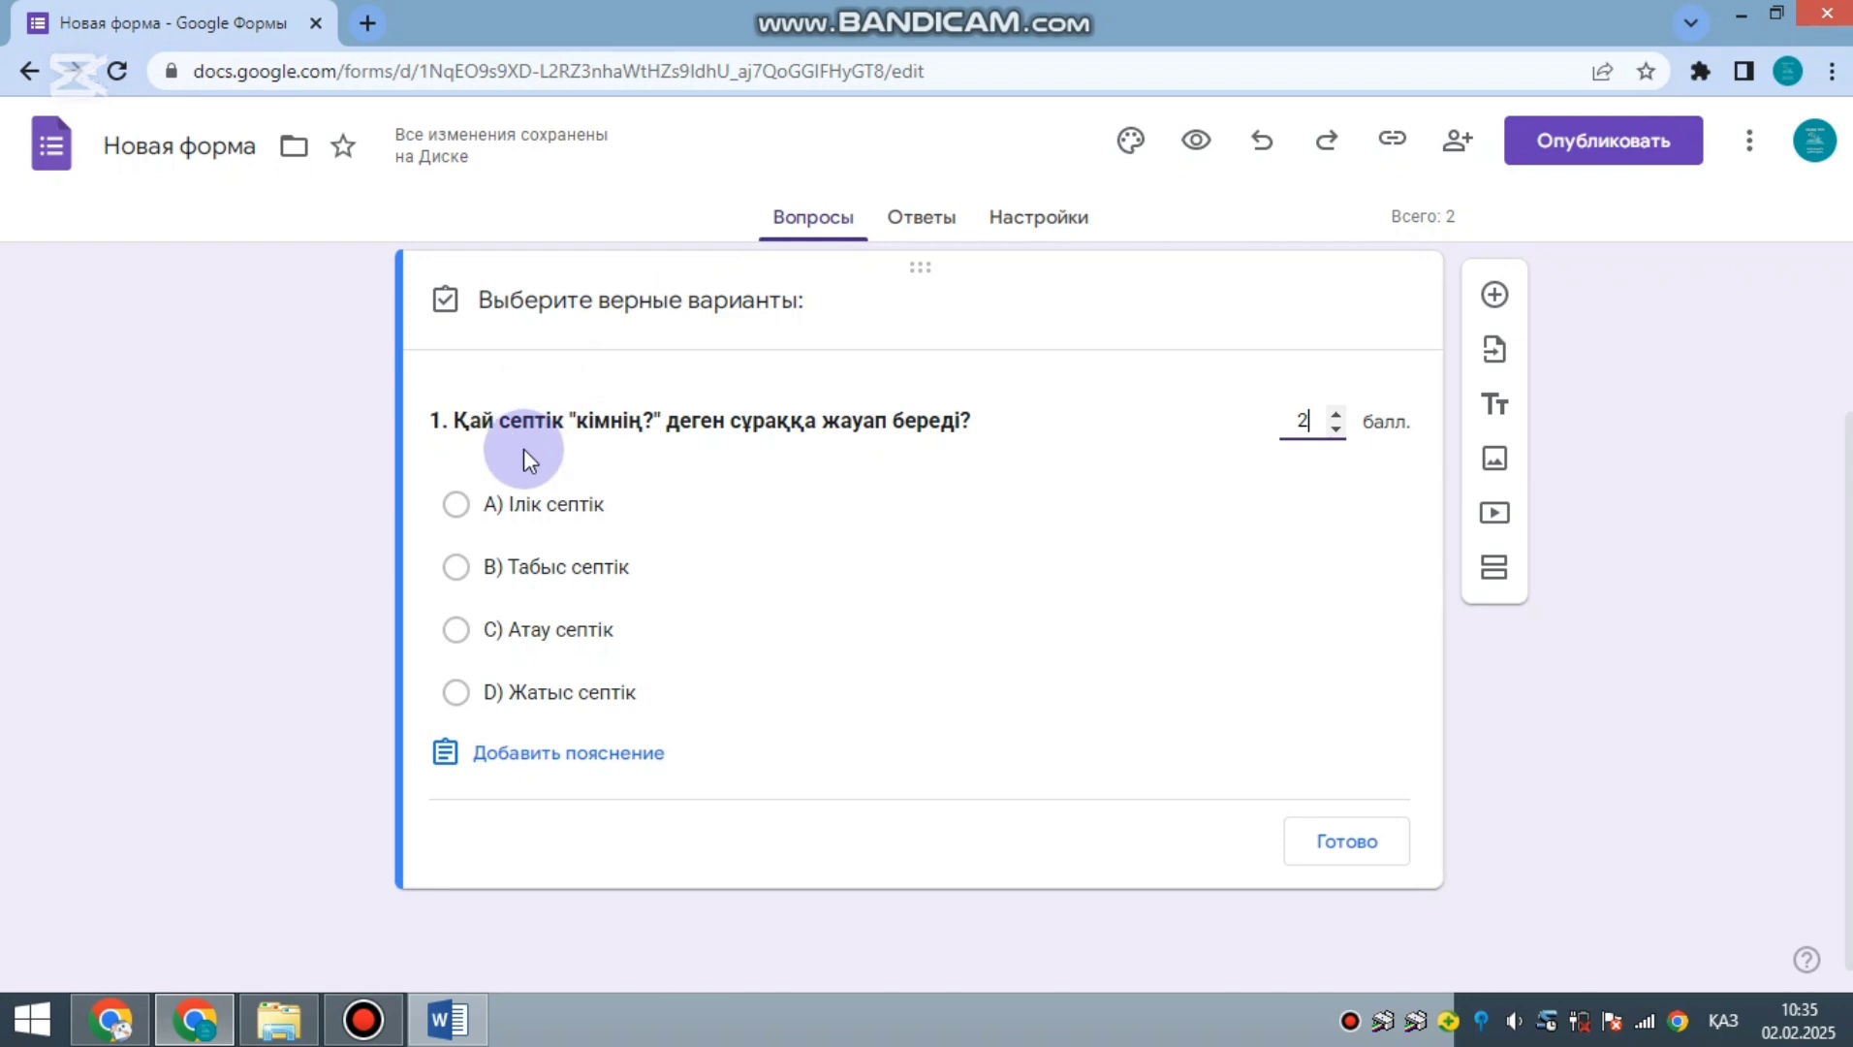
pyautogui.click(457, 505)
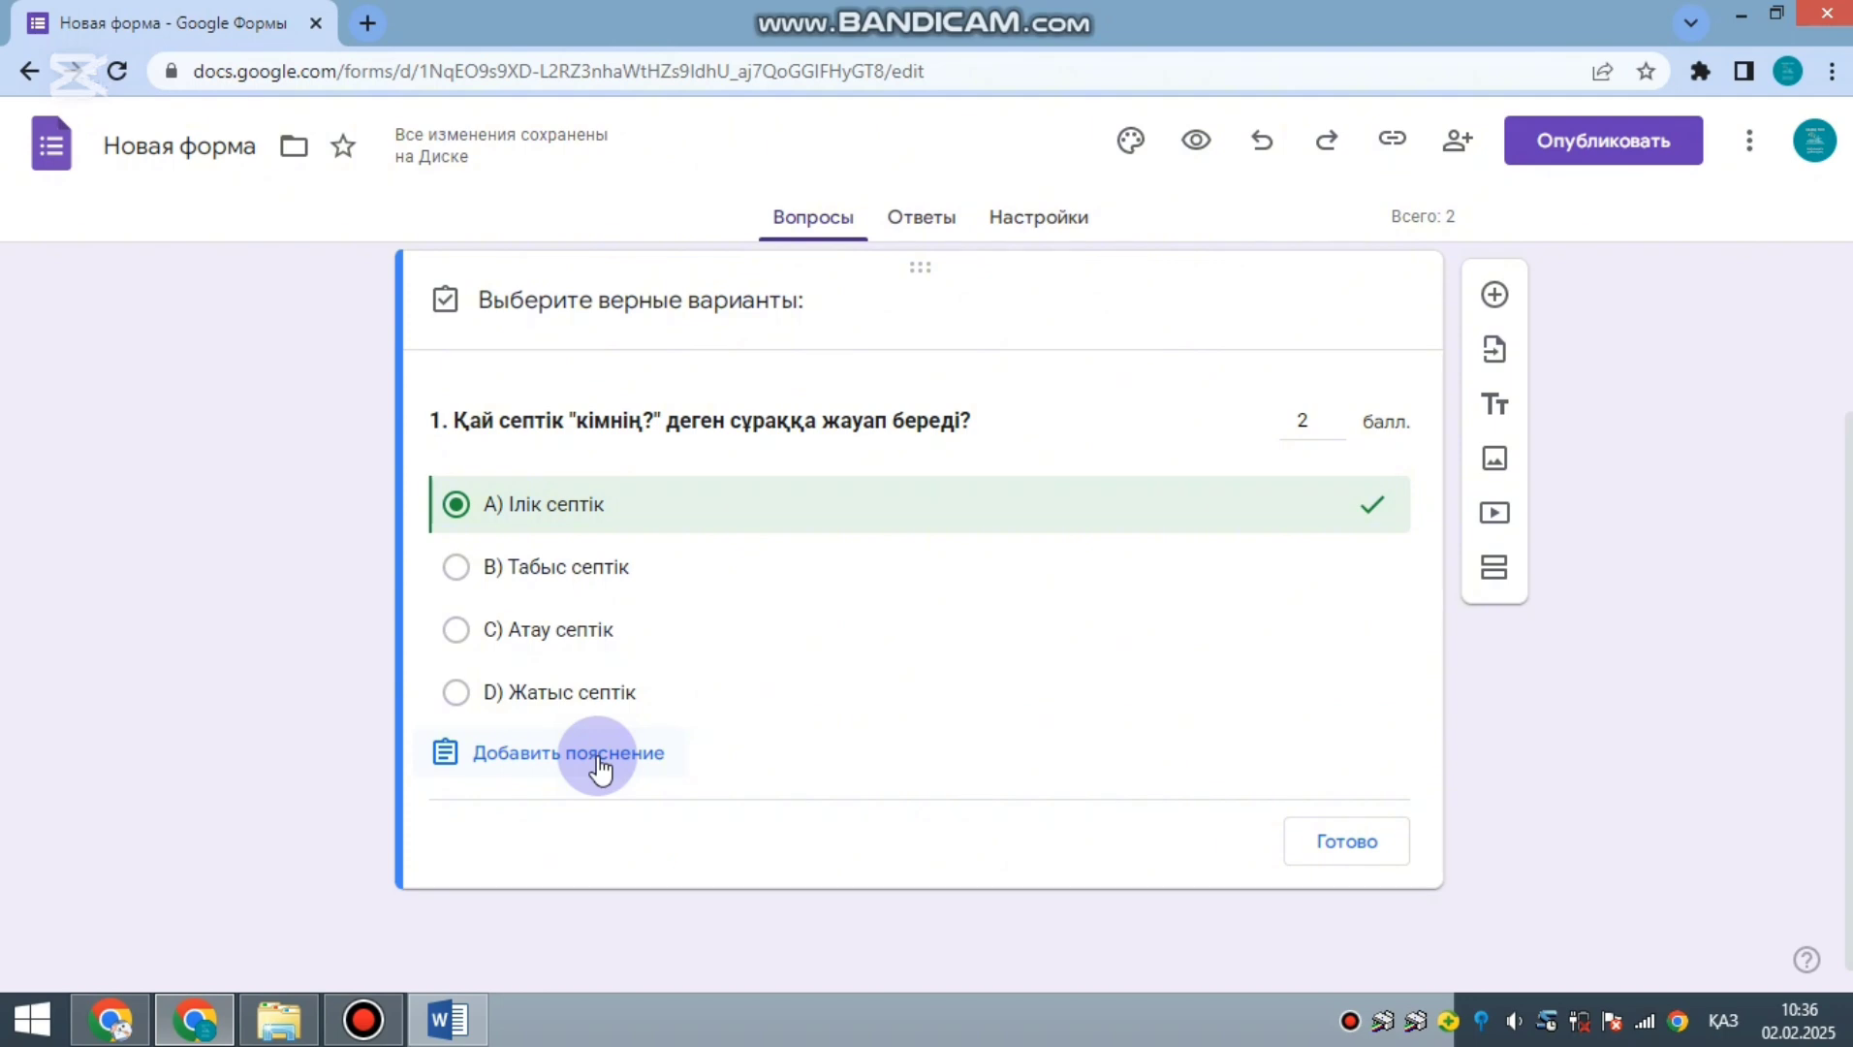
pyautogui.click(1348, 841)
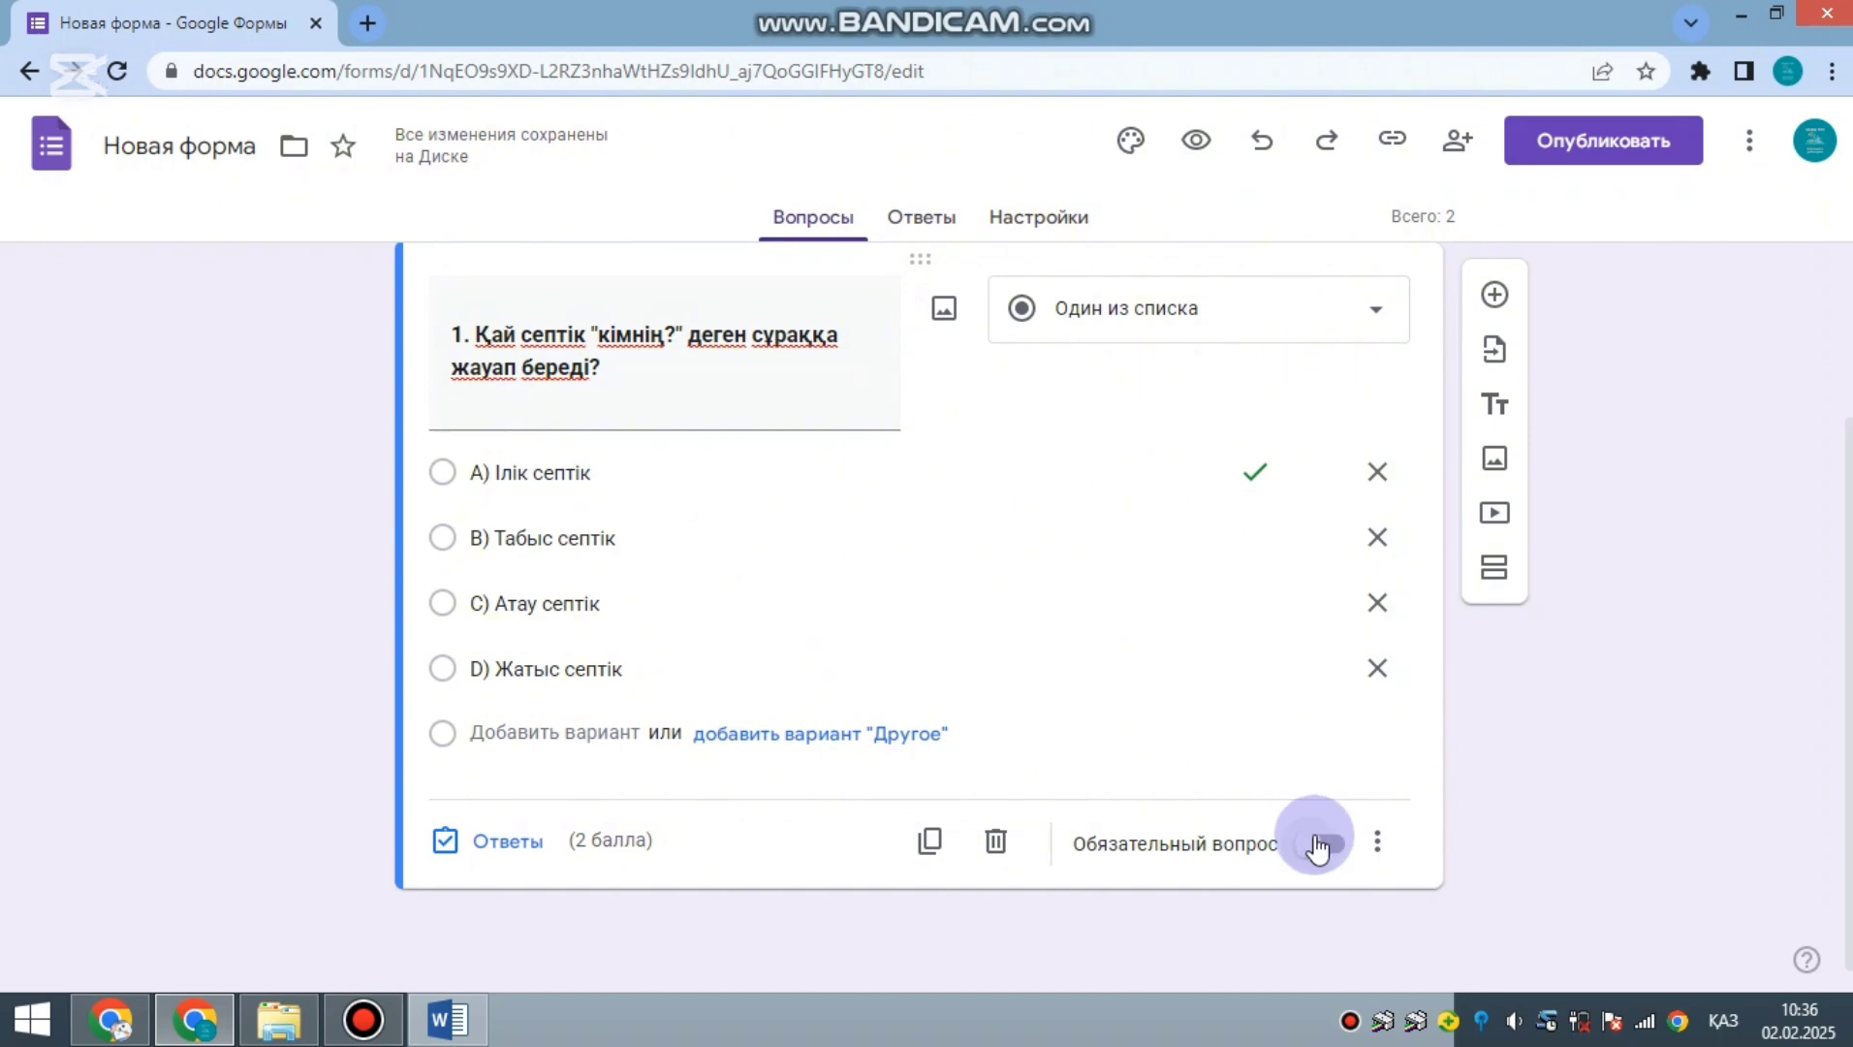
pyautogui.click(1323, 844)
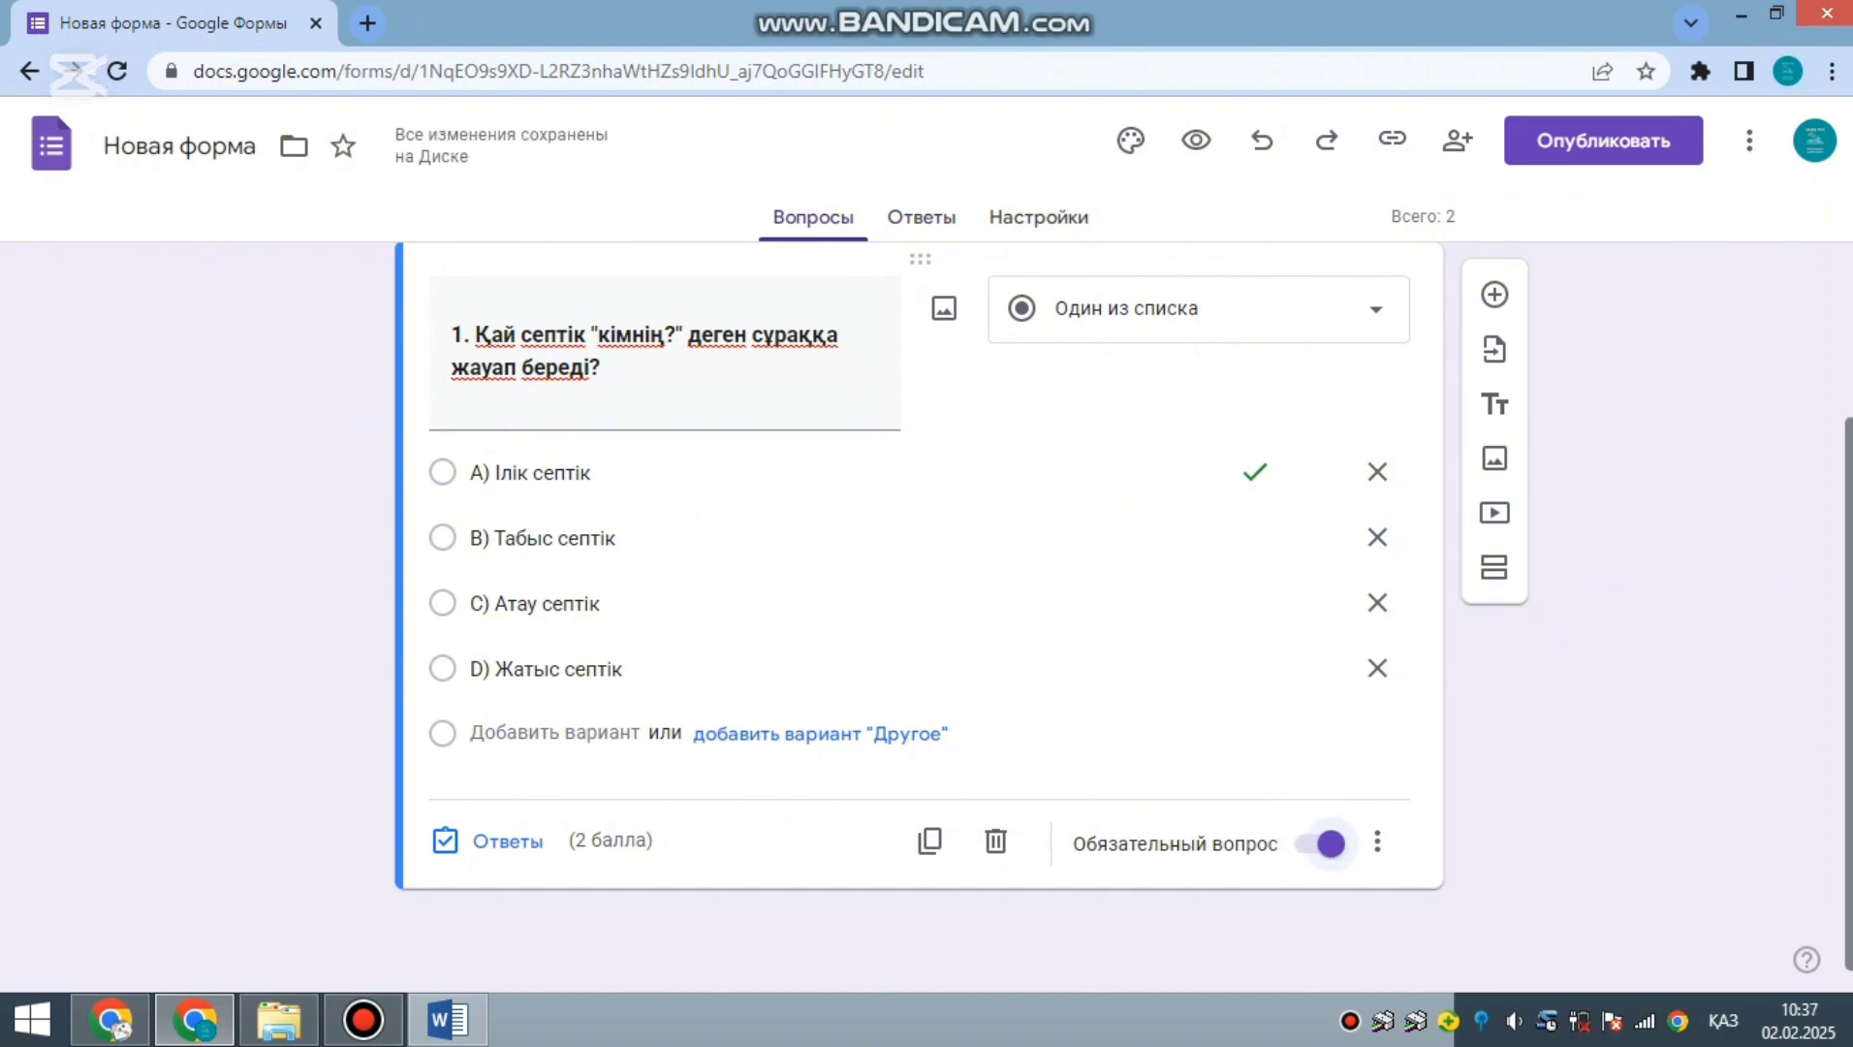
# - Add a second question below the first and set its type to Несколько из списка
pyautogui.scroll(1, 1323, 848)
pyautogui.scroll(-1, 1570, 332)
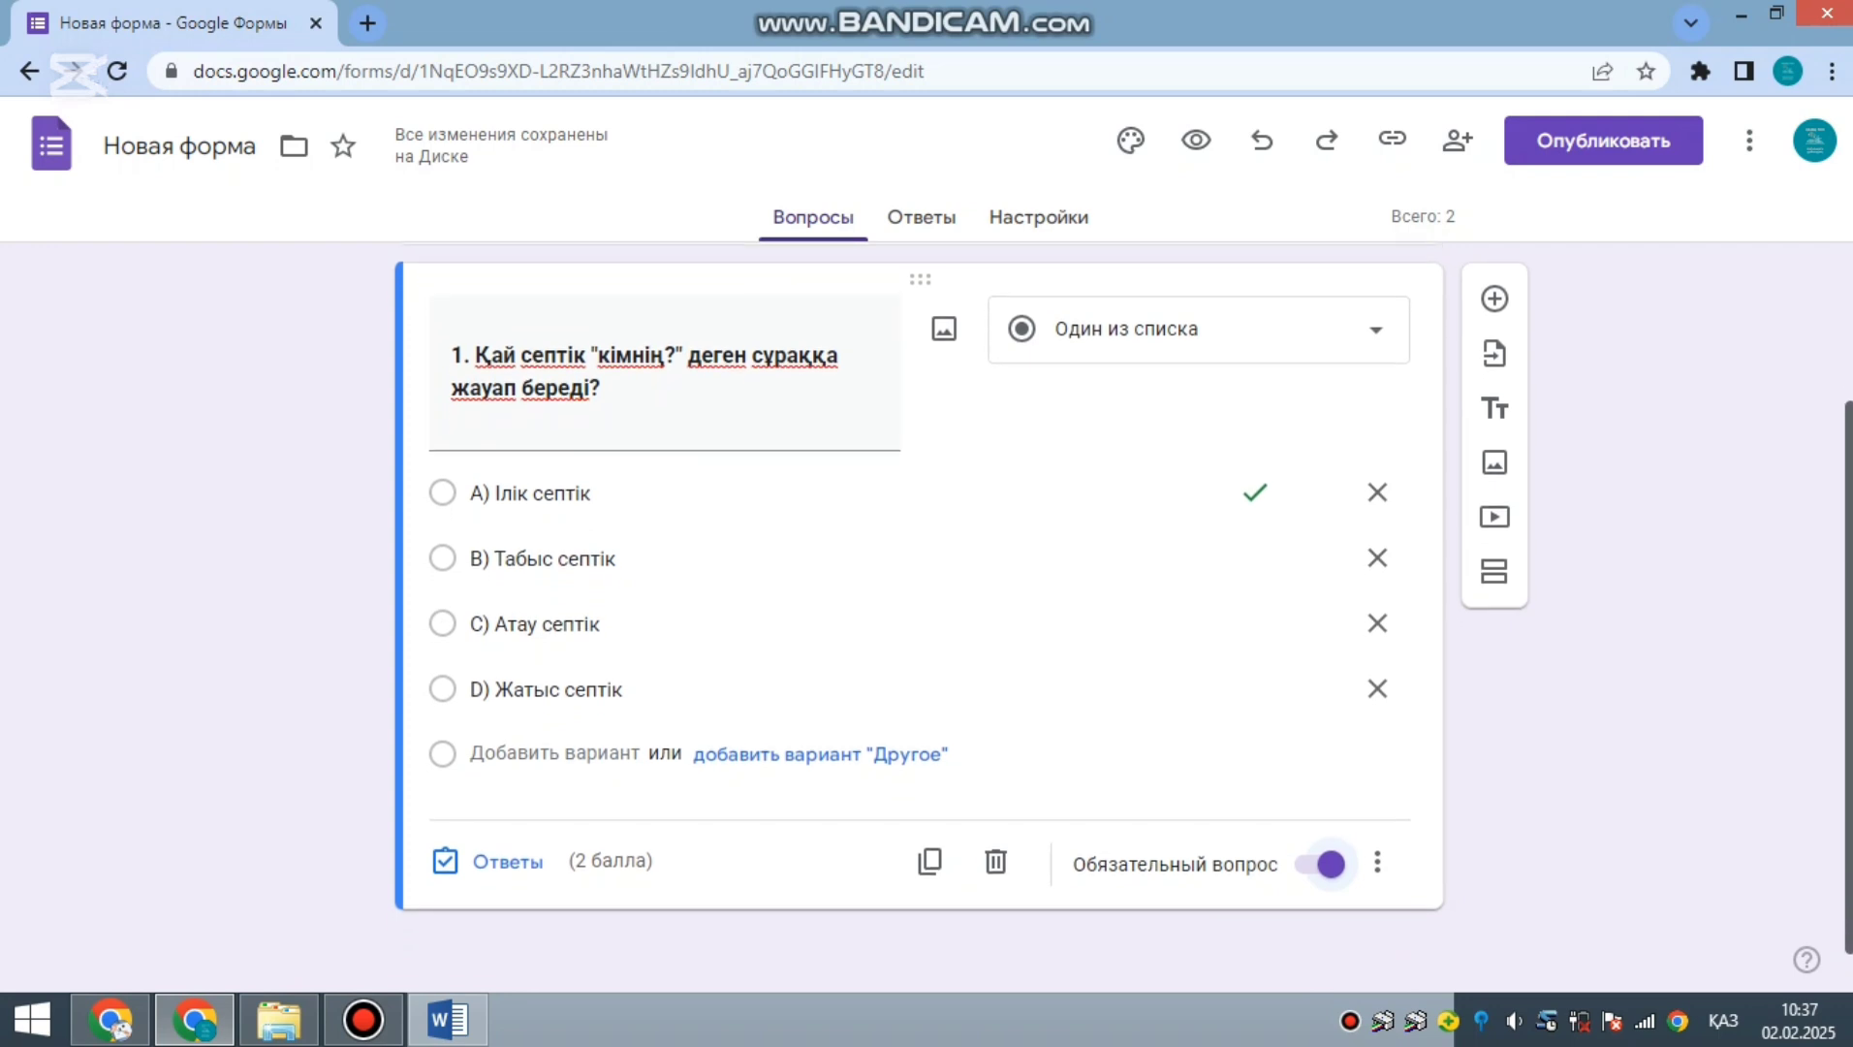
pyautogui.click(1495, 298)
pyautogui.click(1183, 598)
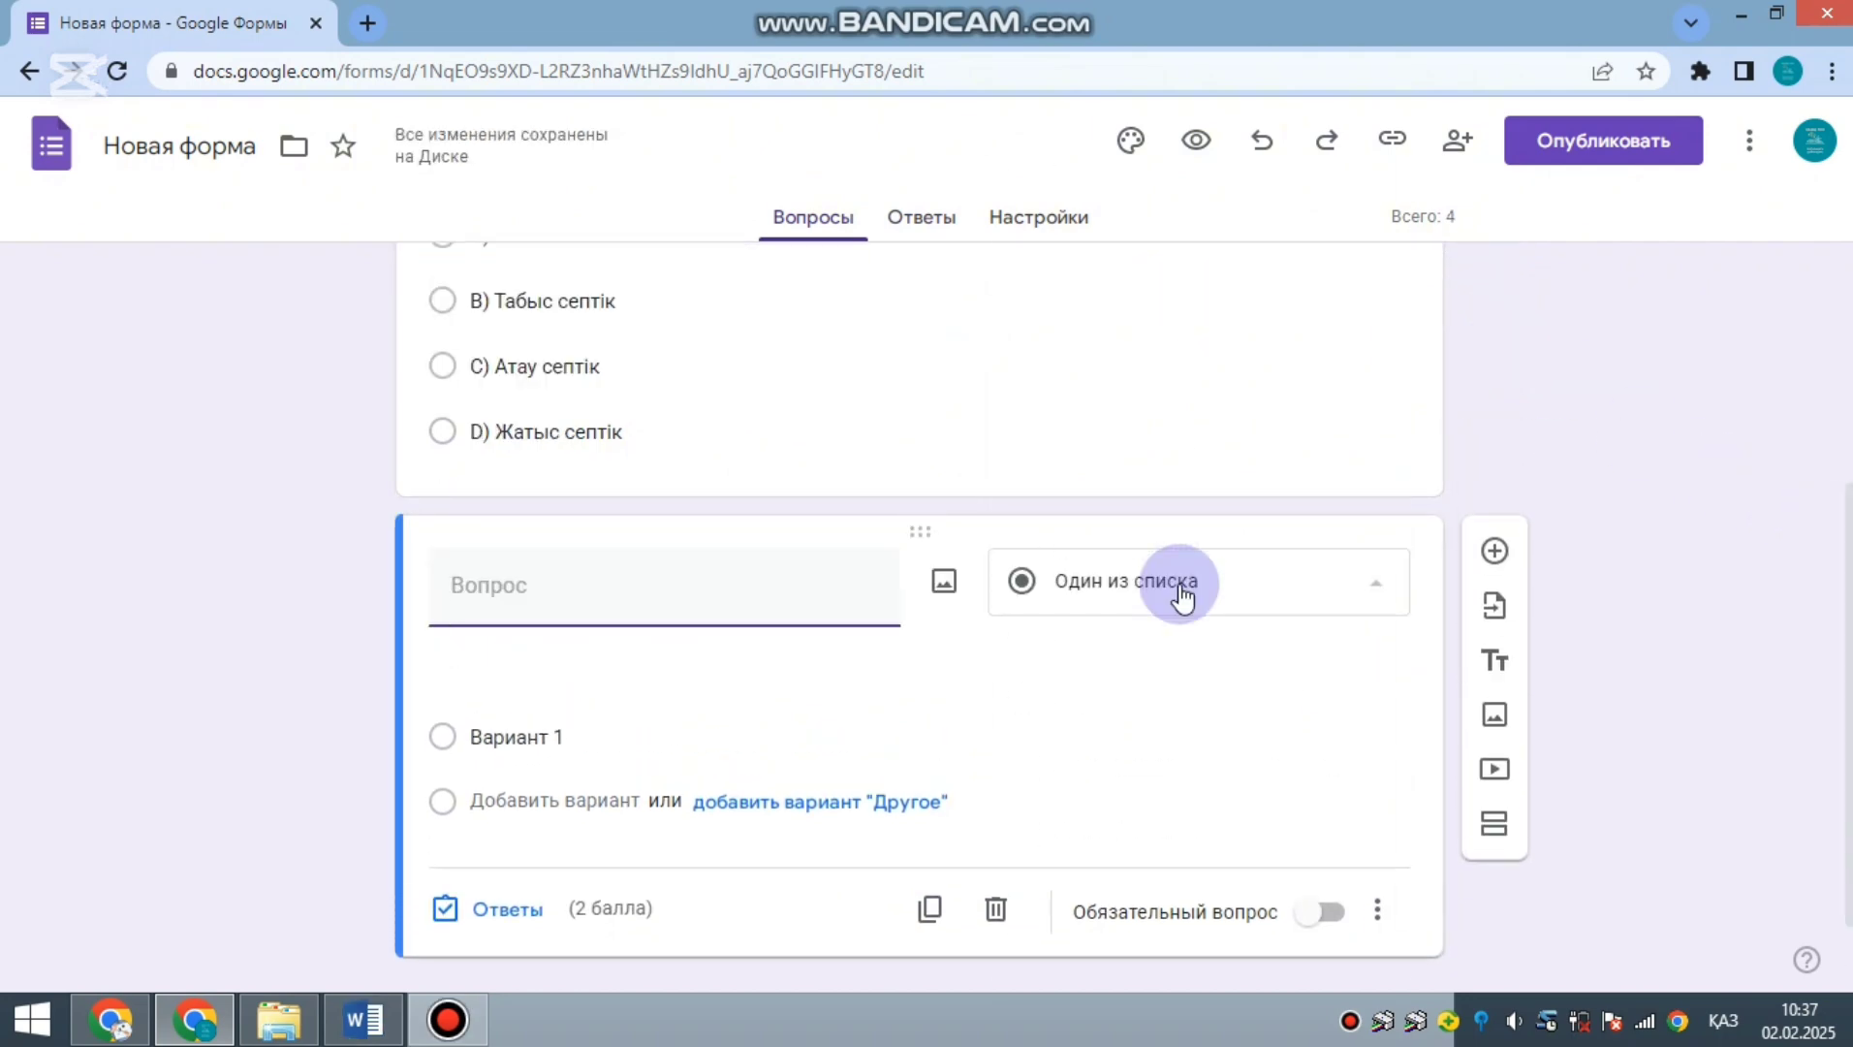
pyautogui.click(1219, 405)
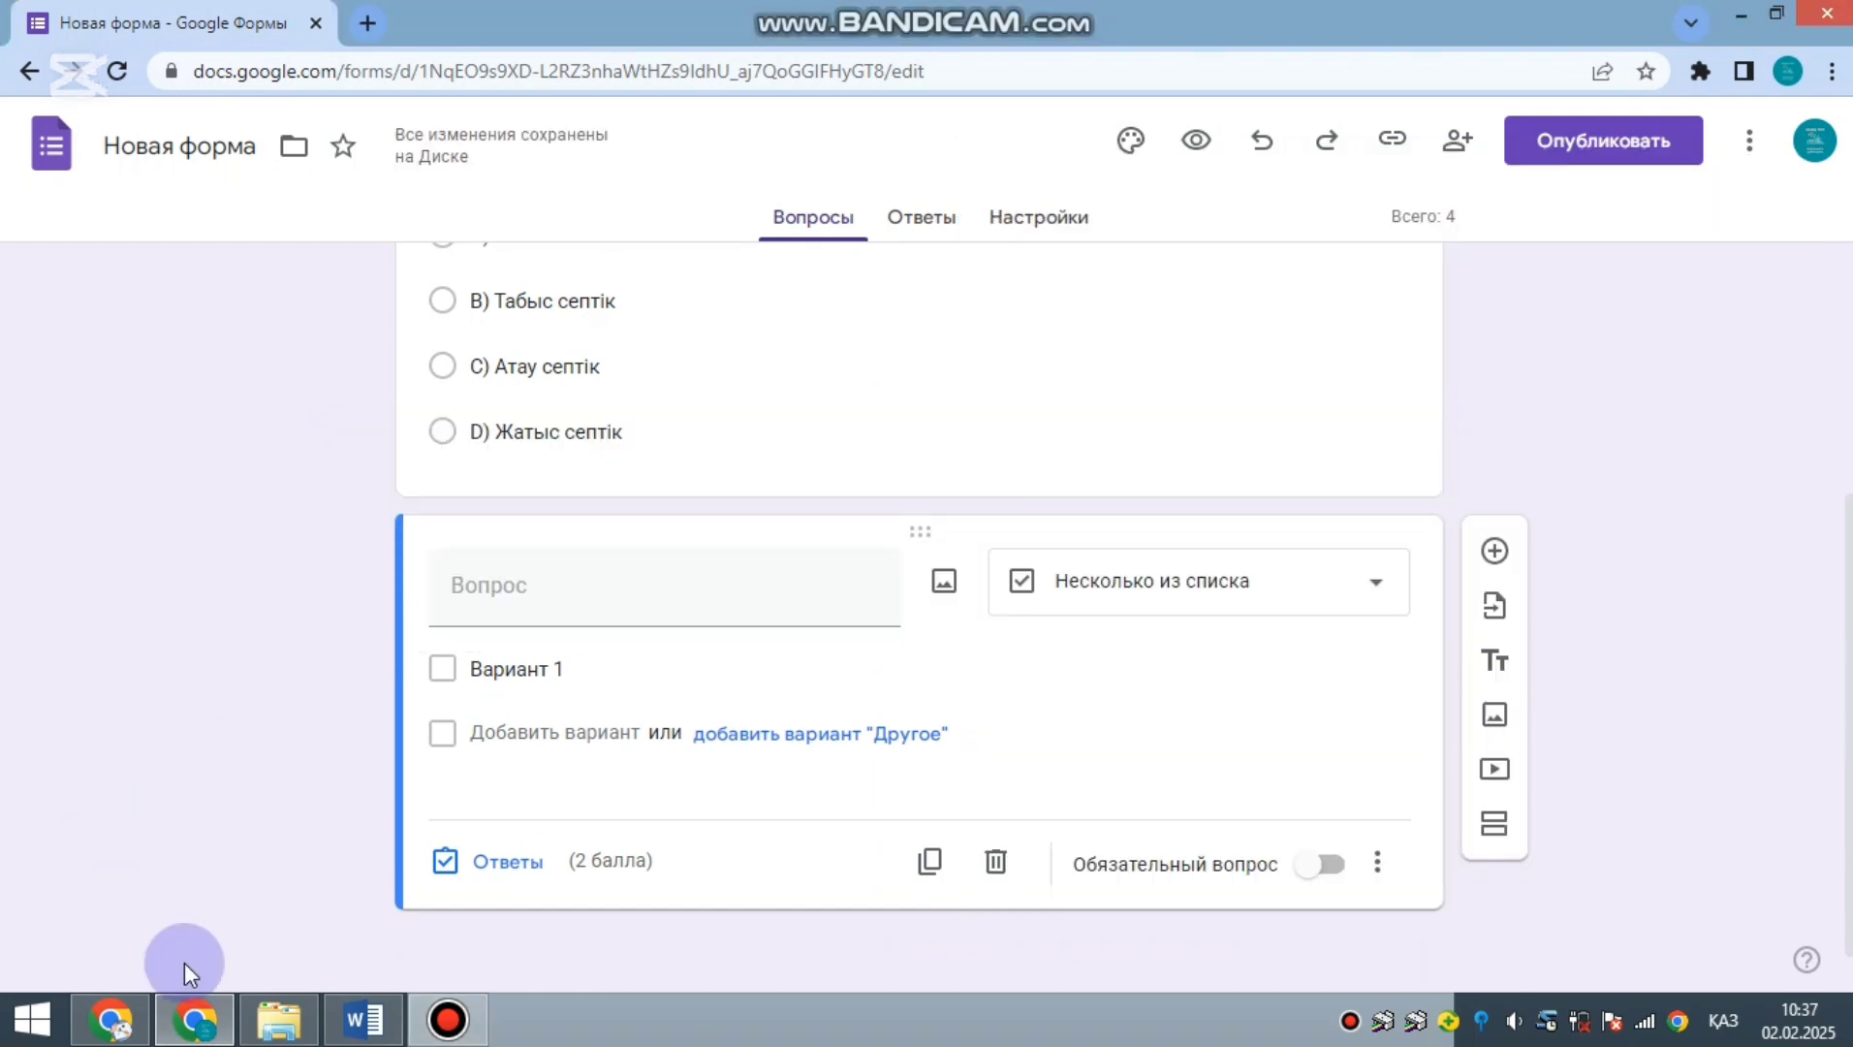
# - Switch to the Word document and copy the heading of question 4, "4. Барыс септігінің жалғауын көрсетіңіз:"
pyautogui.moveTo(364, 1017)
pyautogui.click(468, 930)
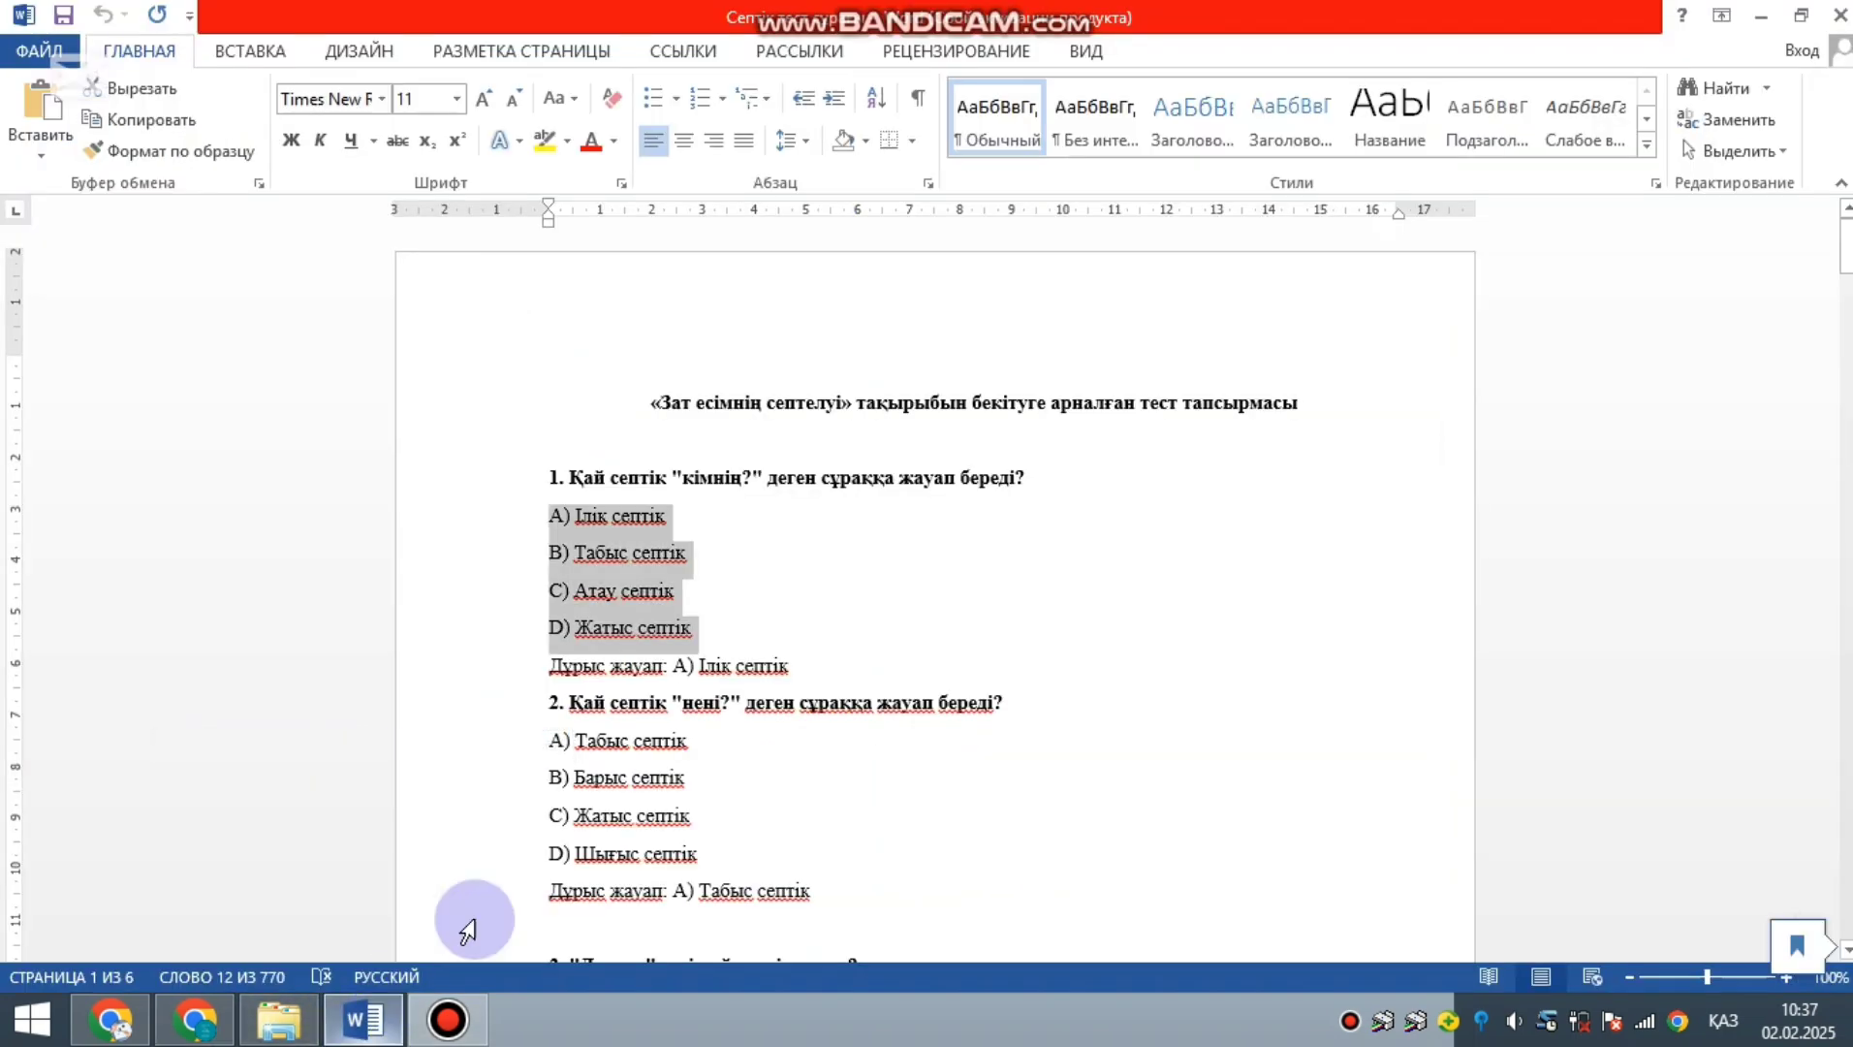
pyautogui.moveTo(1047, 703); pyautogui.dragTo(543, 704)
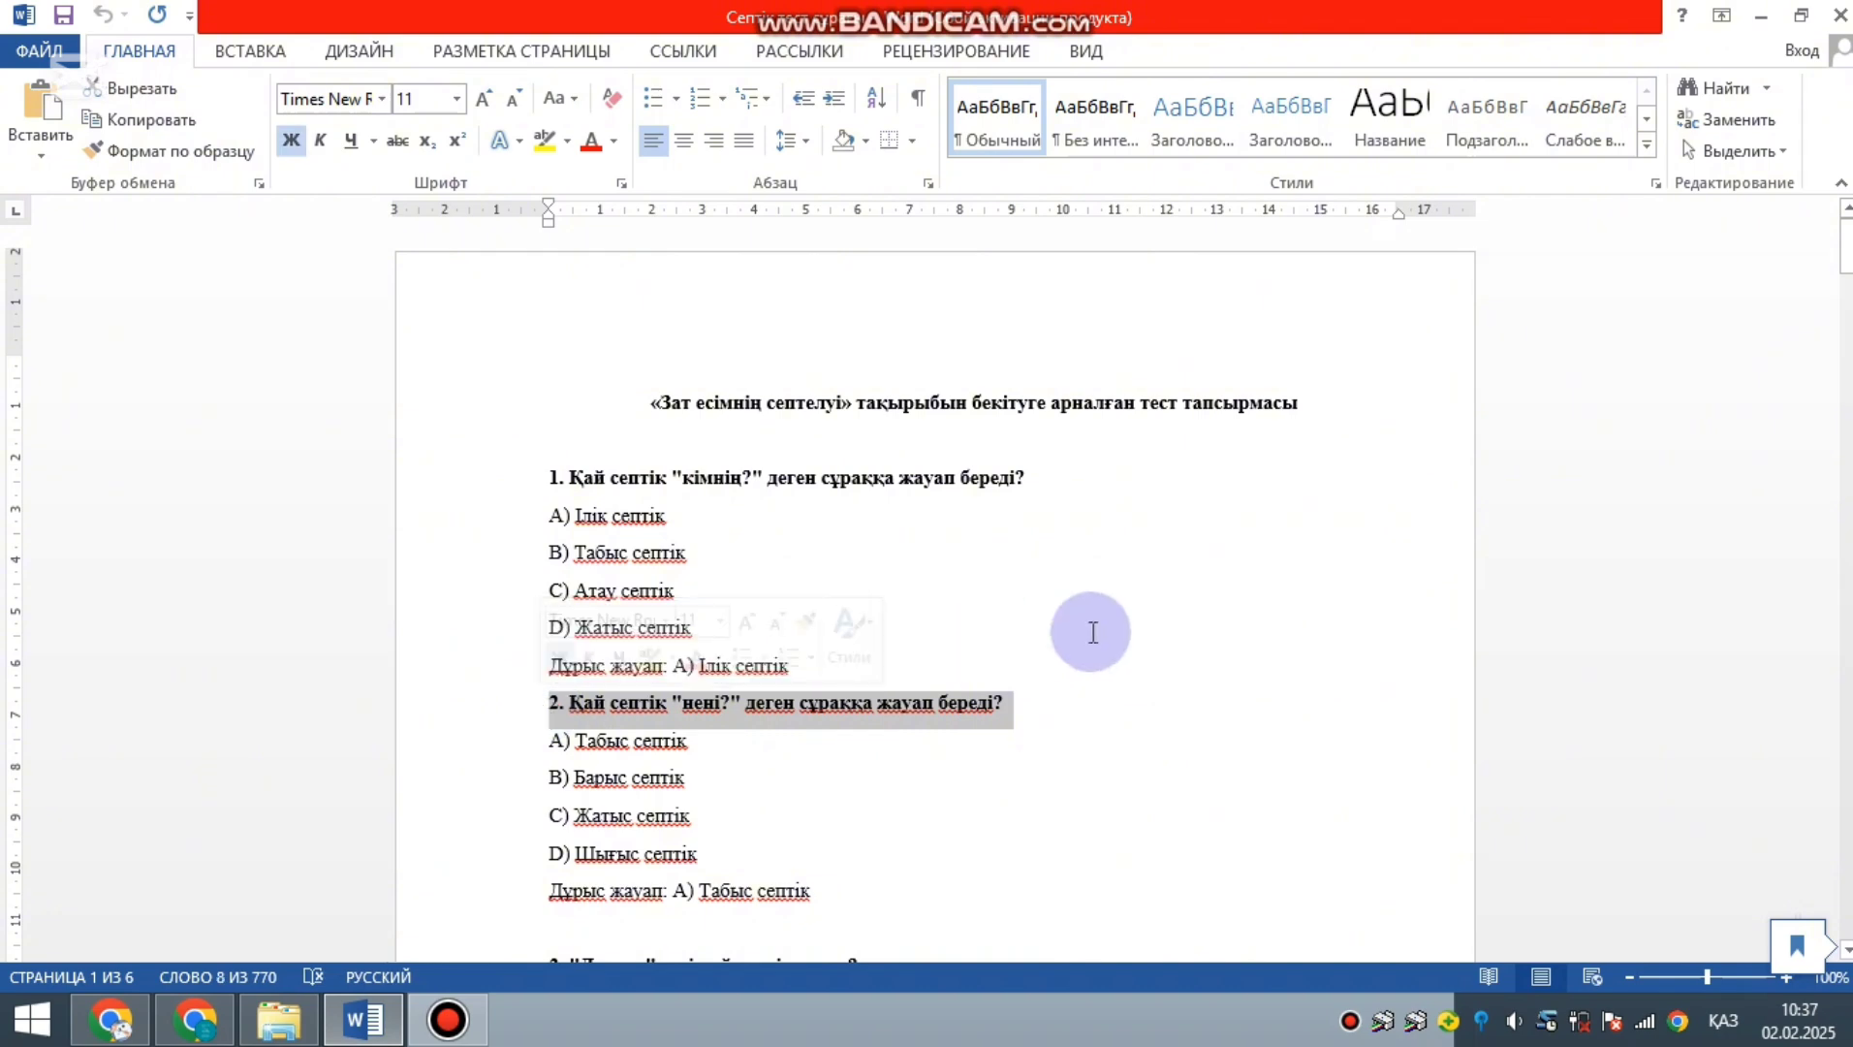
pyautogui.click(1235, 588)
pyautogui.moveTo(1846, 242); pyautogui.dragTo(1846, 304)
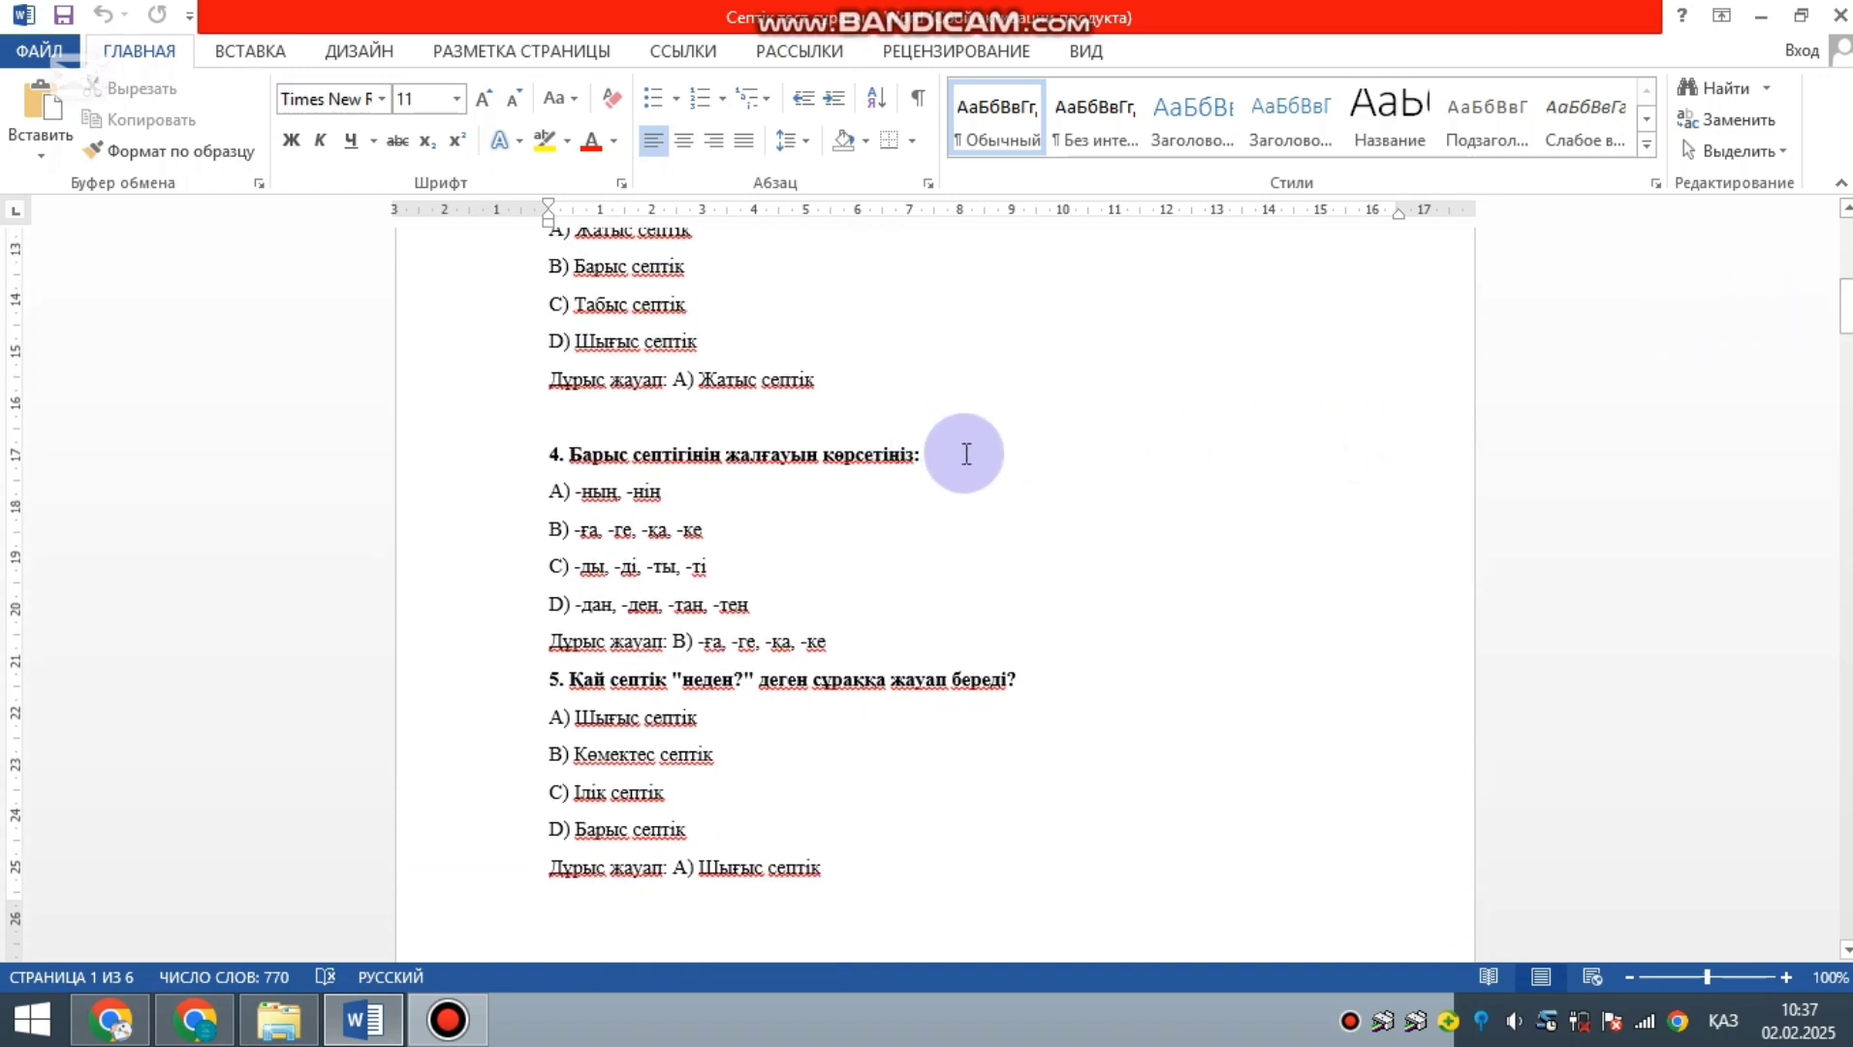
pyautogui.moveTo(954, 454); pyautogui.dragTo(545, 464)
pyautogui.hotkey('ctrl', 'c')
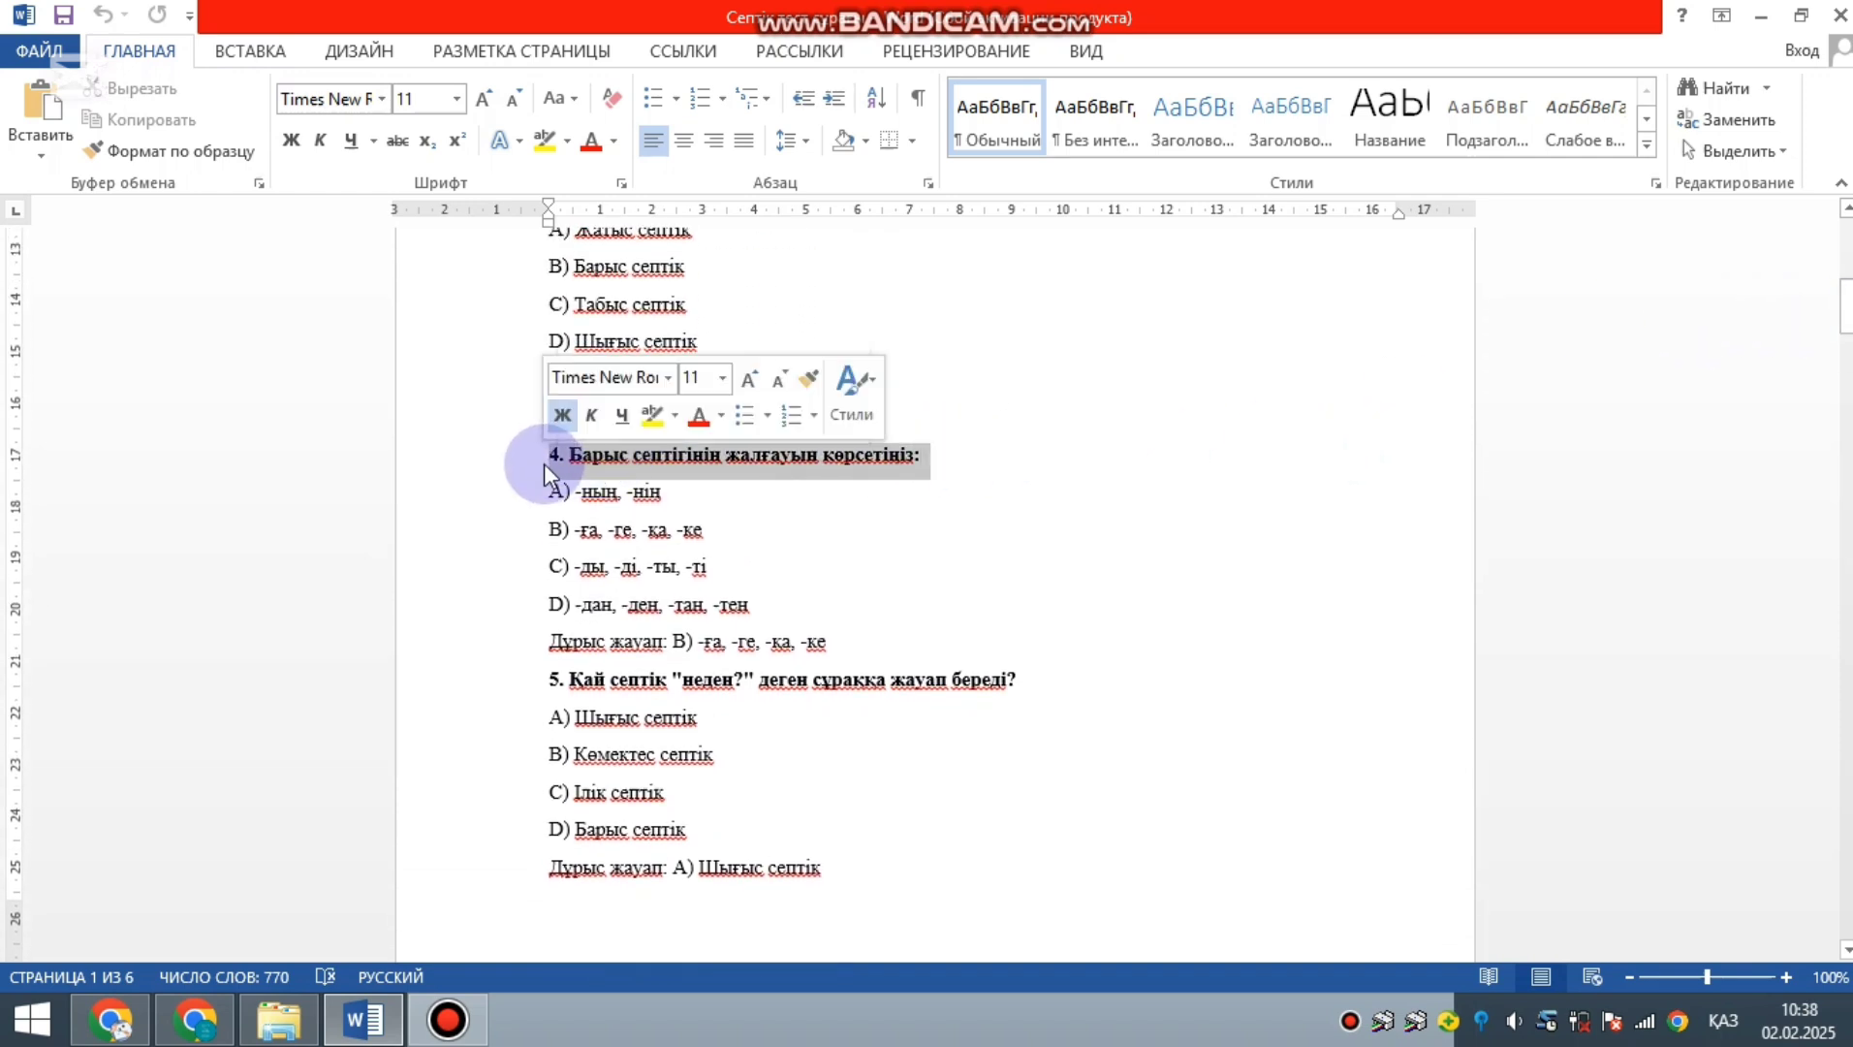
# - Paste the copied heading as the second question's title in the form and renumber it to "2."
pyautogui.hotkey('alt', 'Tab')
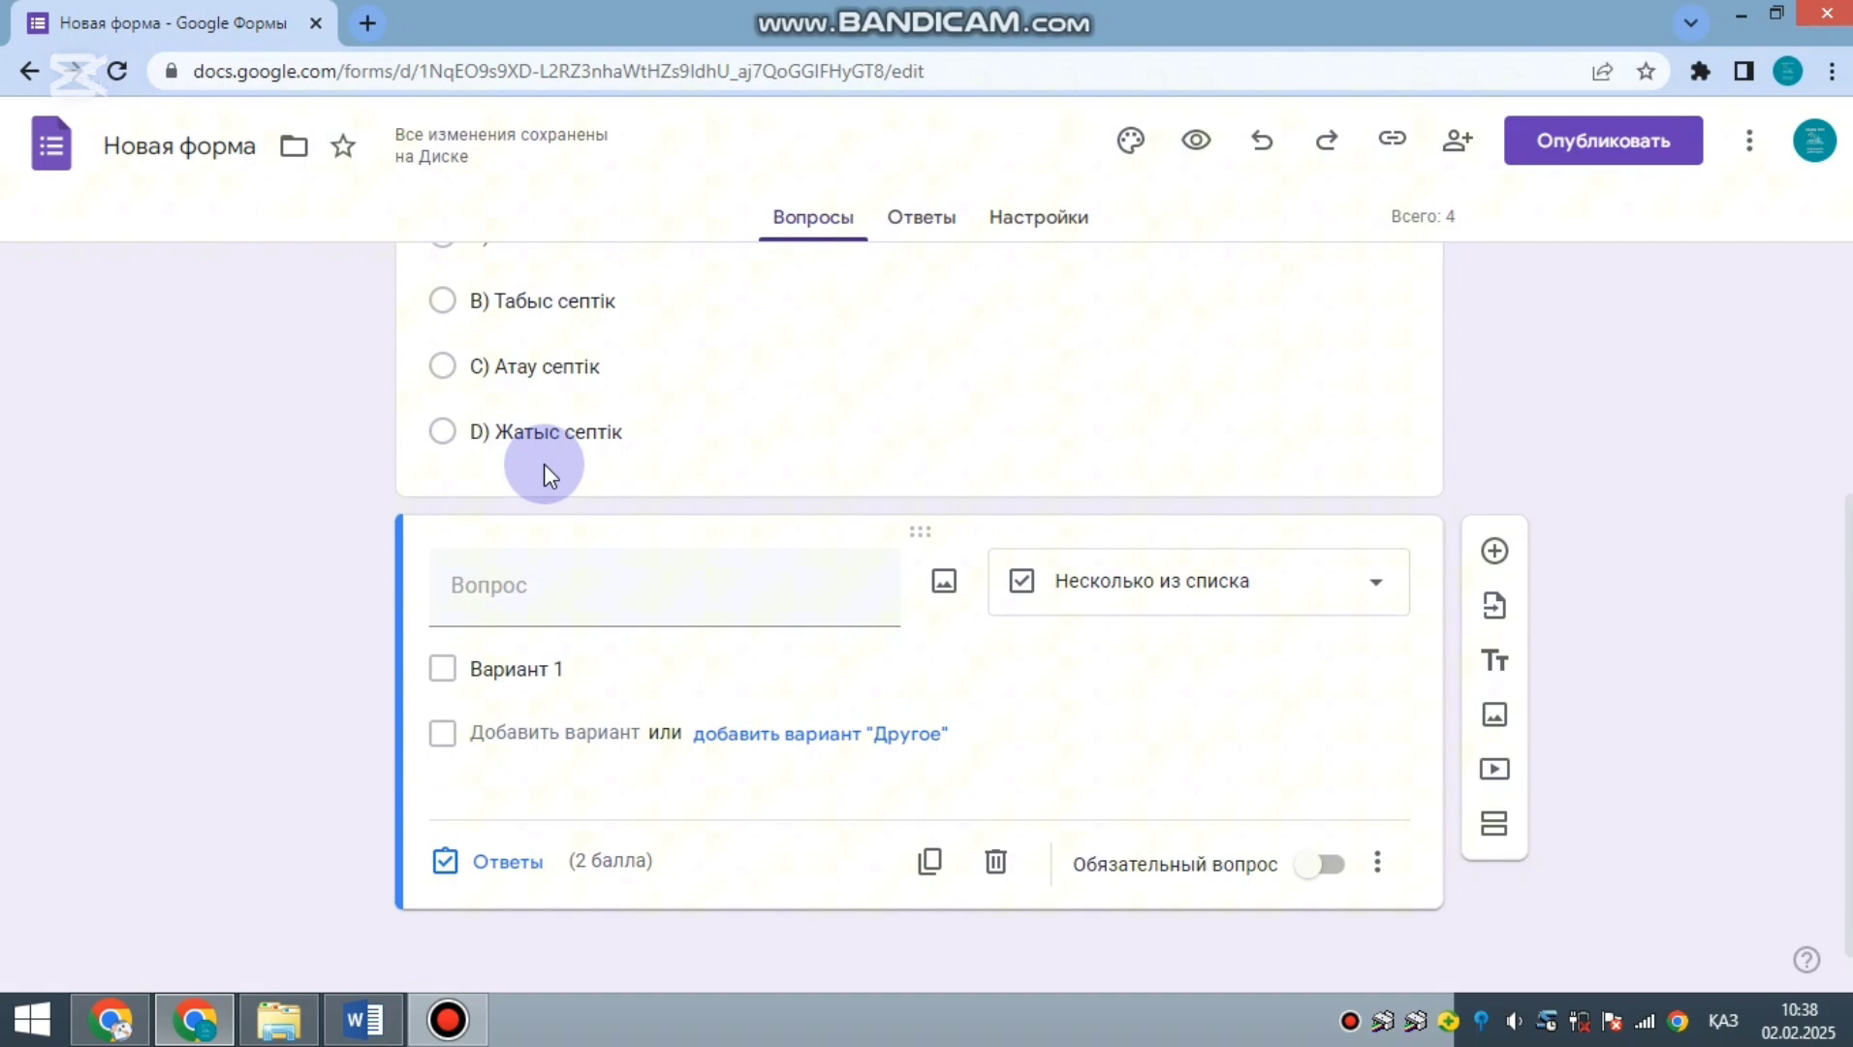
pyautogui.click(531, 582)
pyautogui.hotkey('ctrl', 'v')
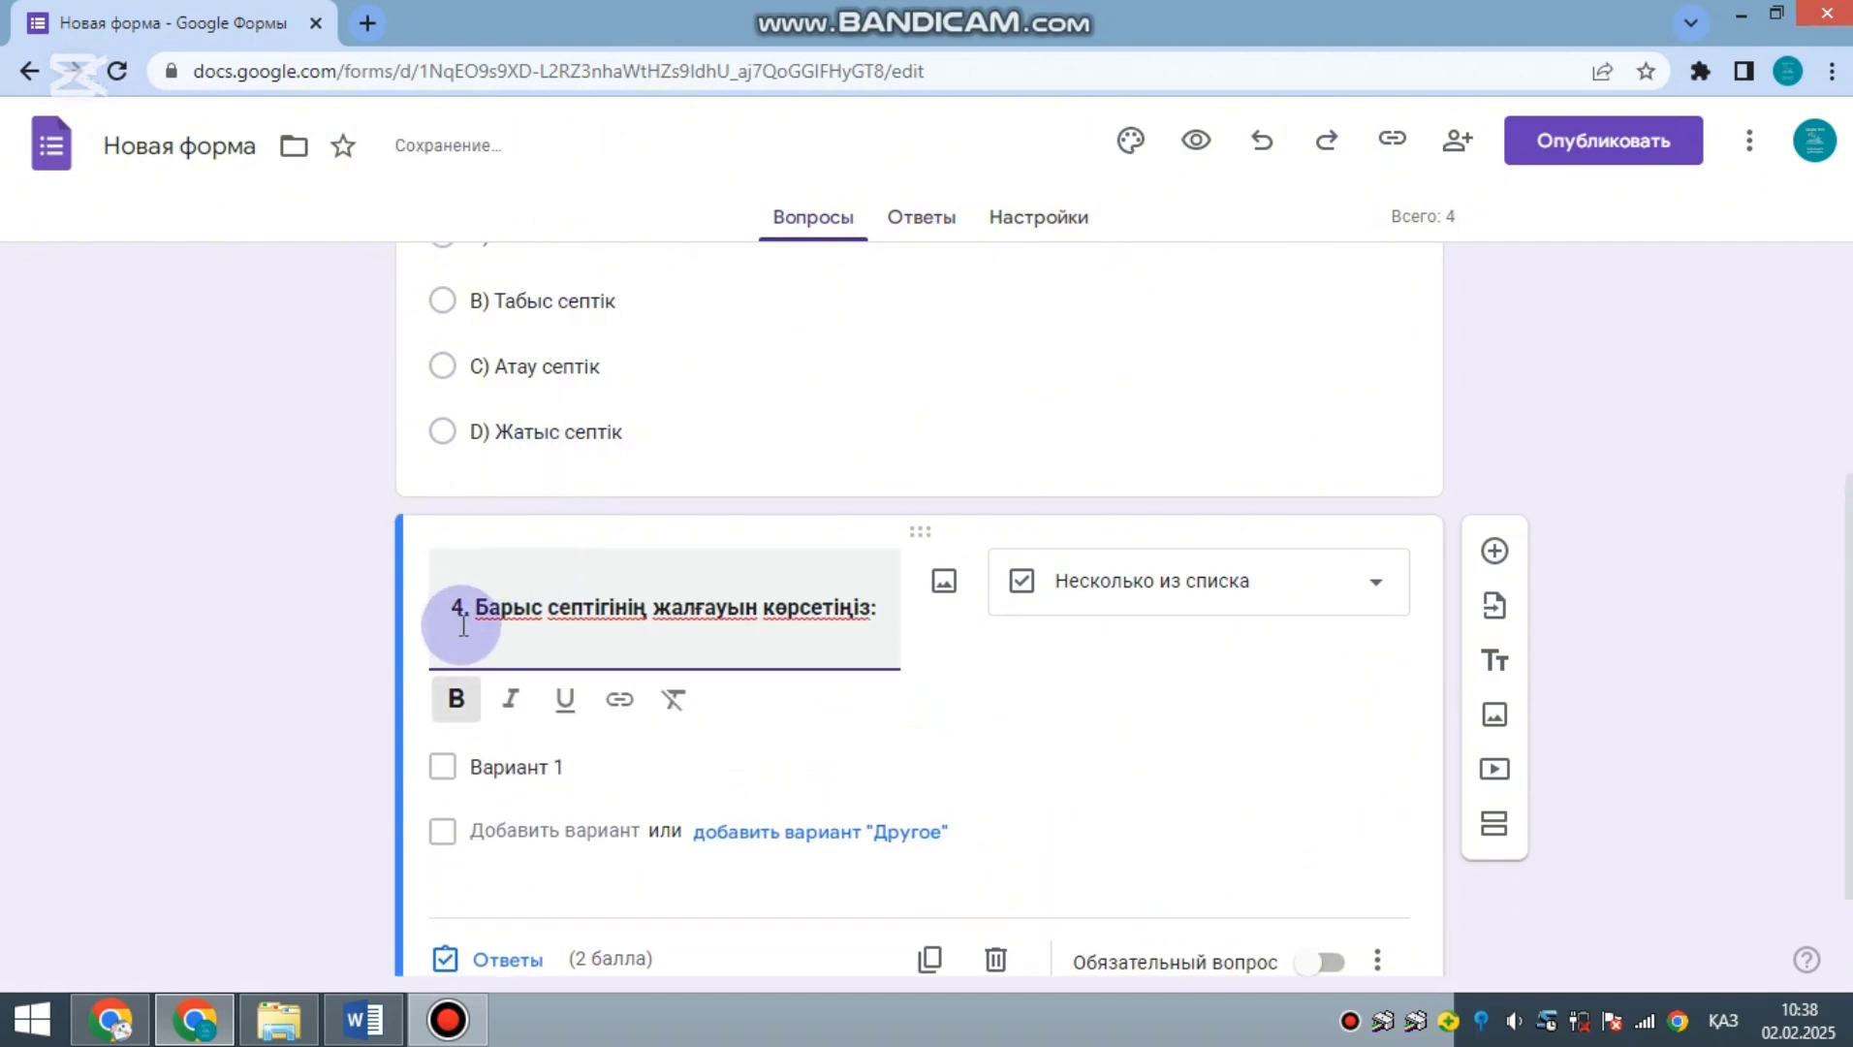
pyautogui.press('BackSpace')
pyautogui.write('2')
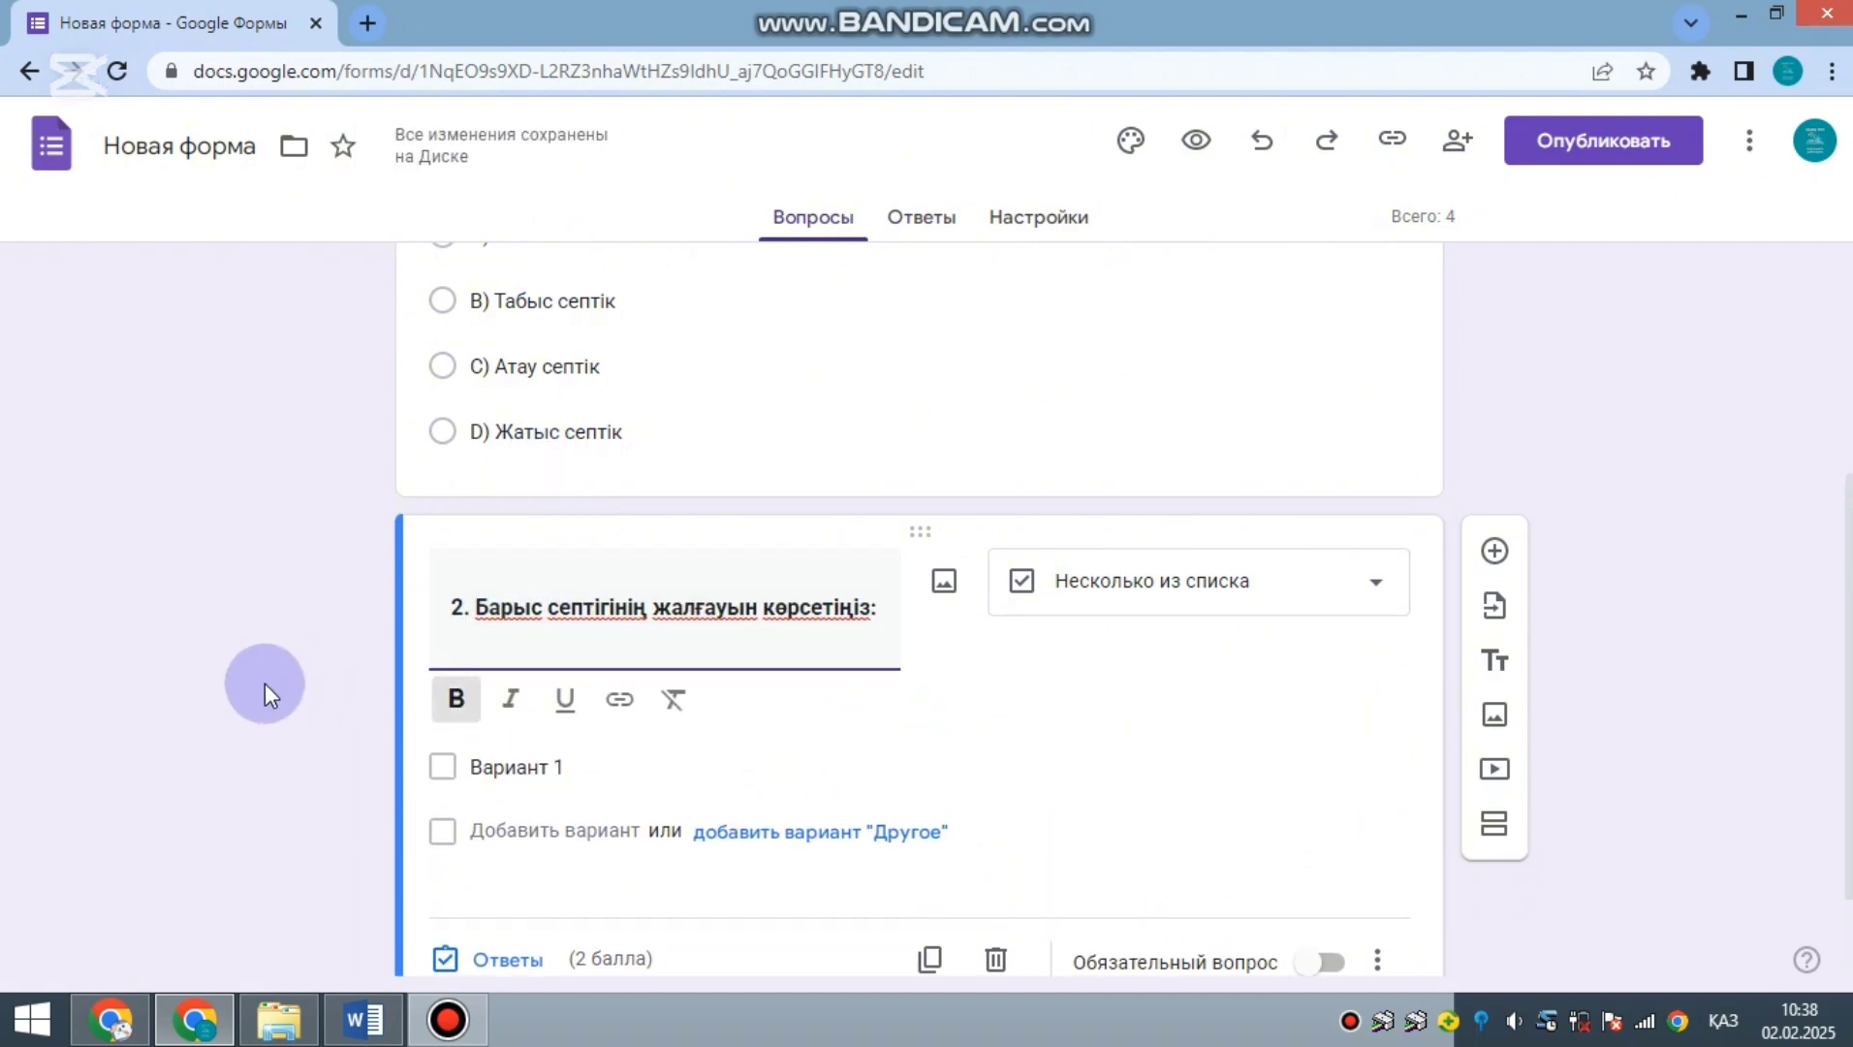
pyautogui.click(258, 683)
# - Fill the second question's options with the four case-ending answers A) to D) of question 4 from the Word document
pyautogui.hotkey('alt', 'Tab')
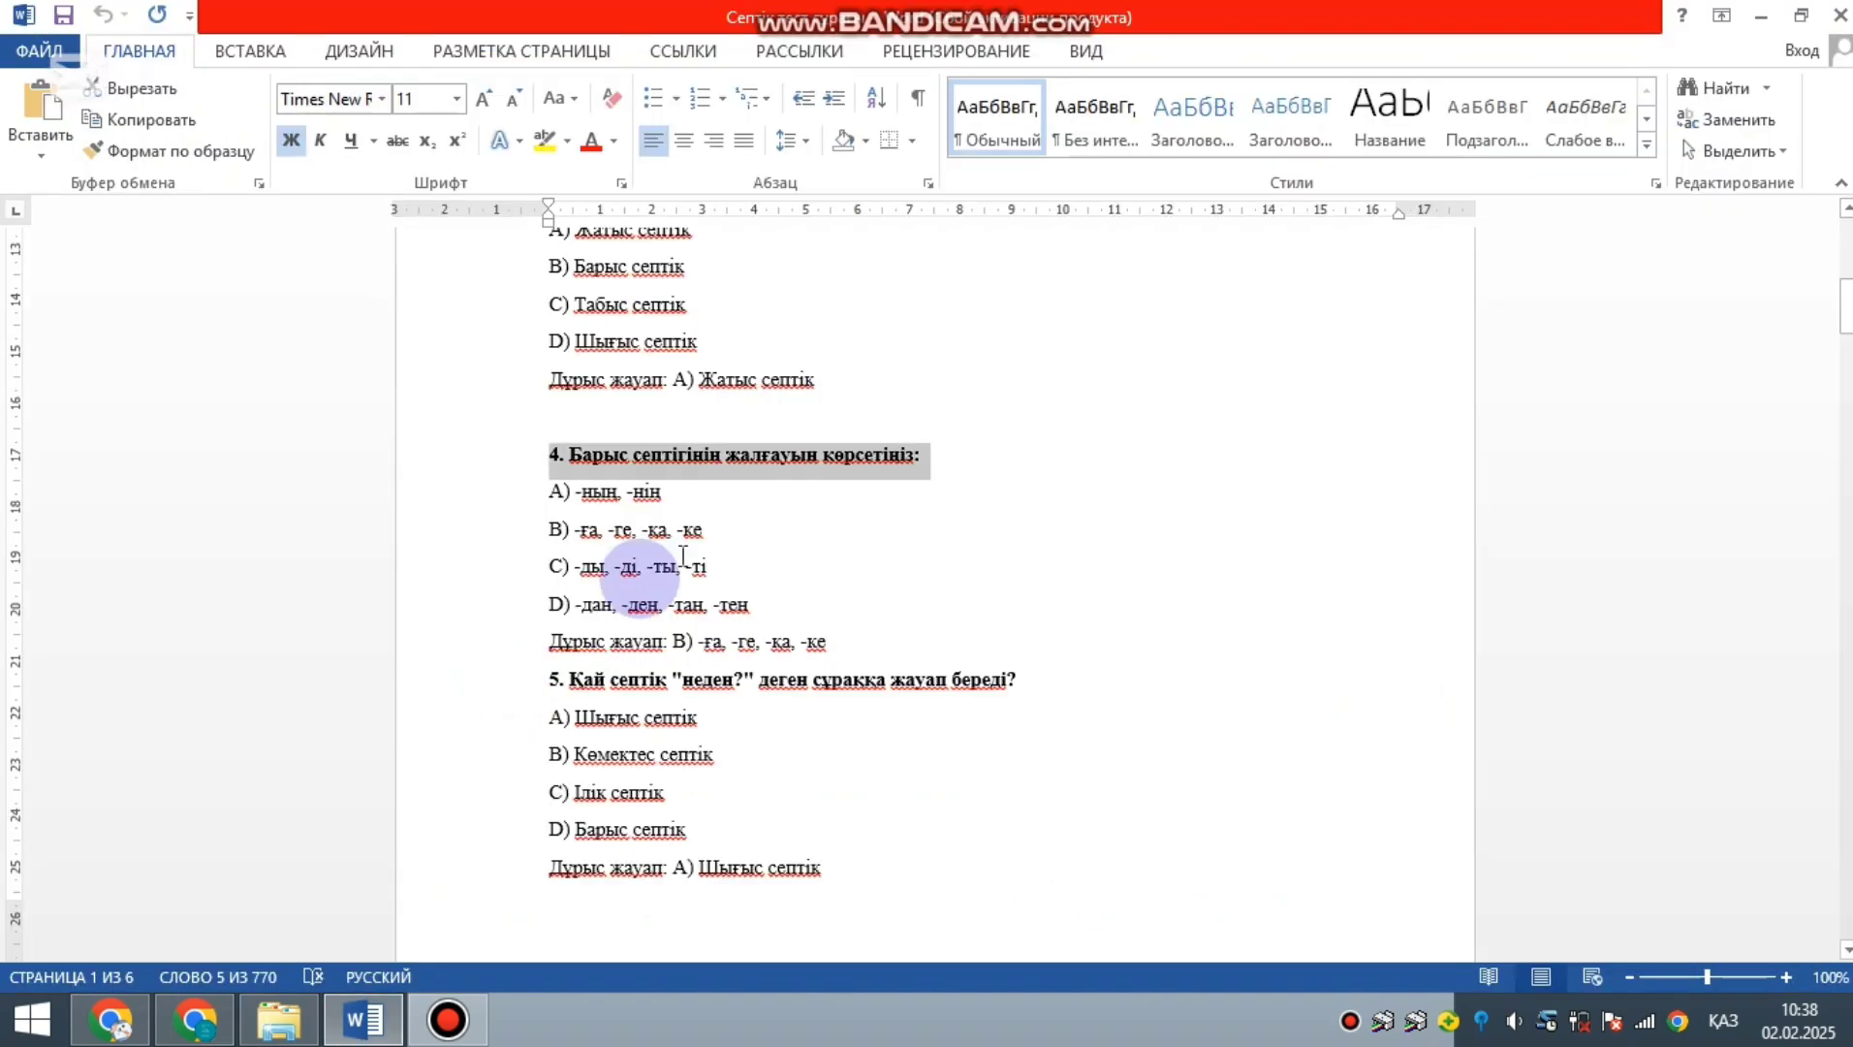
pyautogui.moveTo(804, 608); pyautogui.dragTo(536, 491)
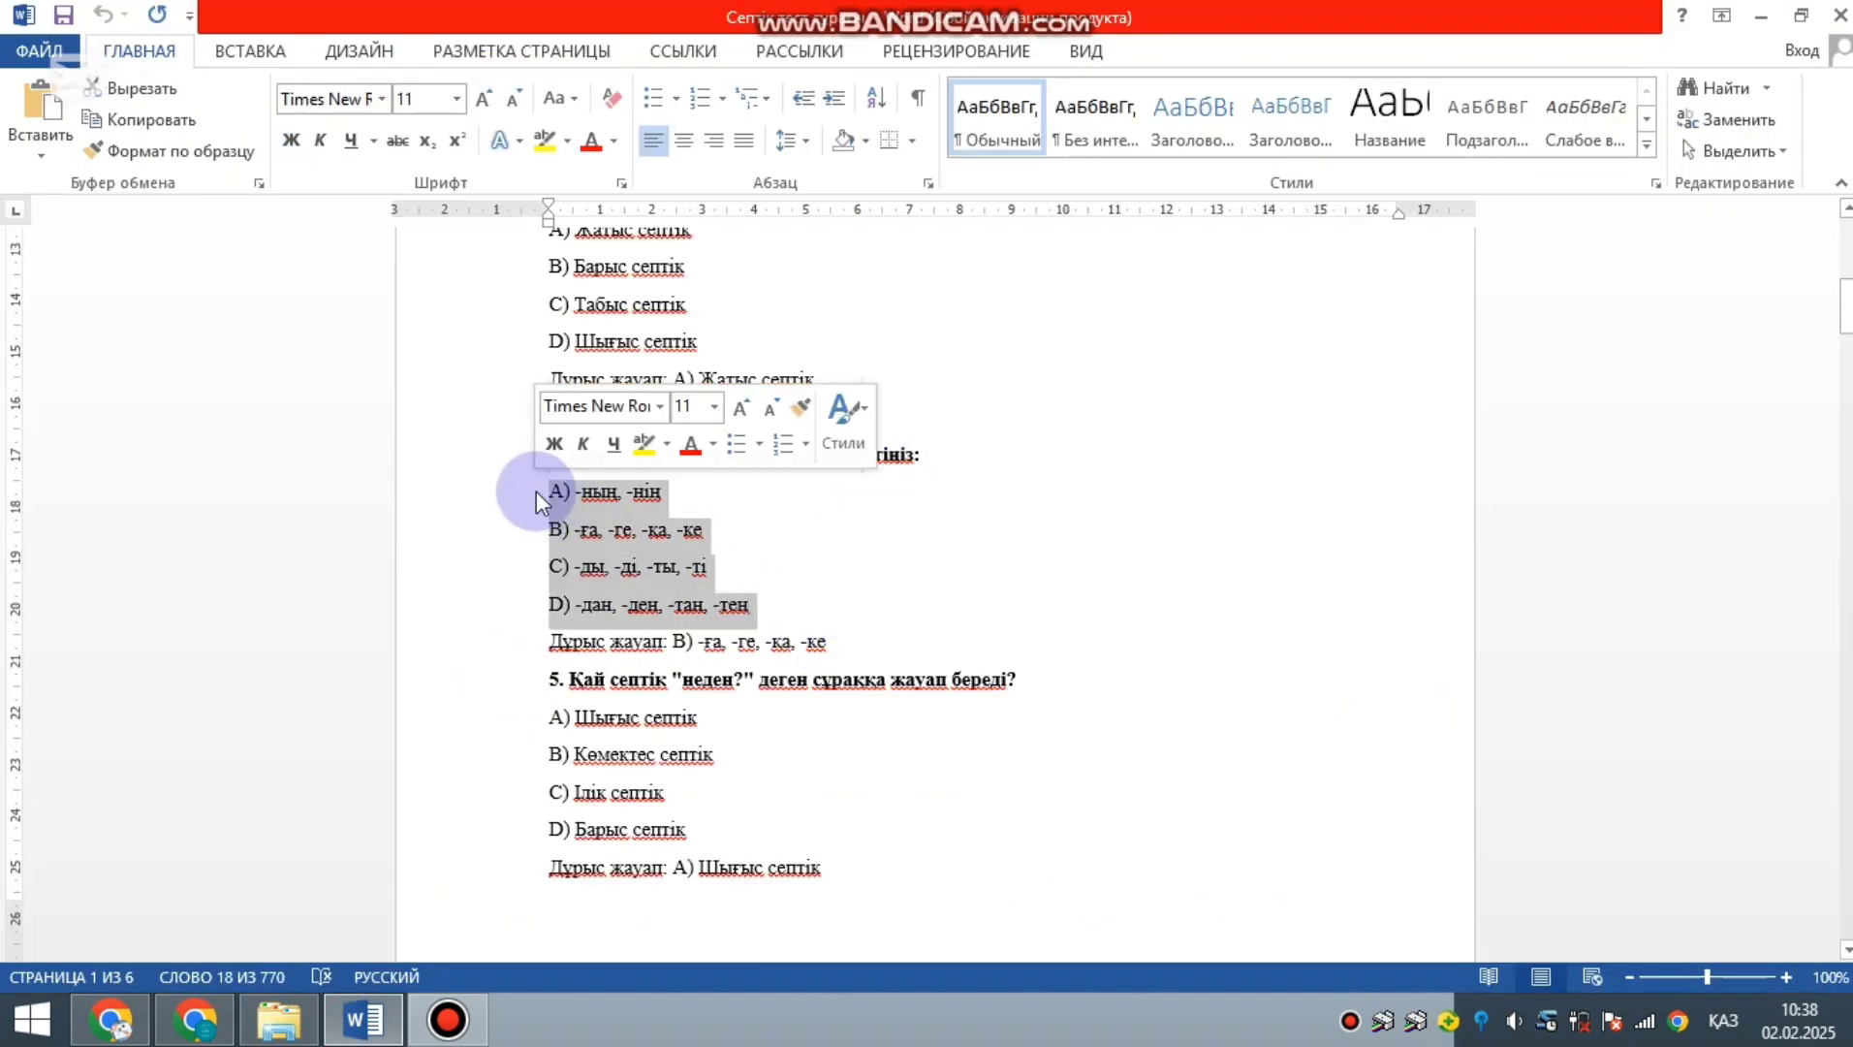
pyautogui.hotkey('ctrl', 'c')
pyautogui.hotkey('alt', 'Tab')
pyautogui.click(507, 742)
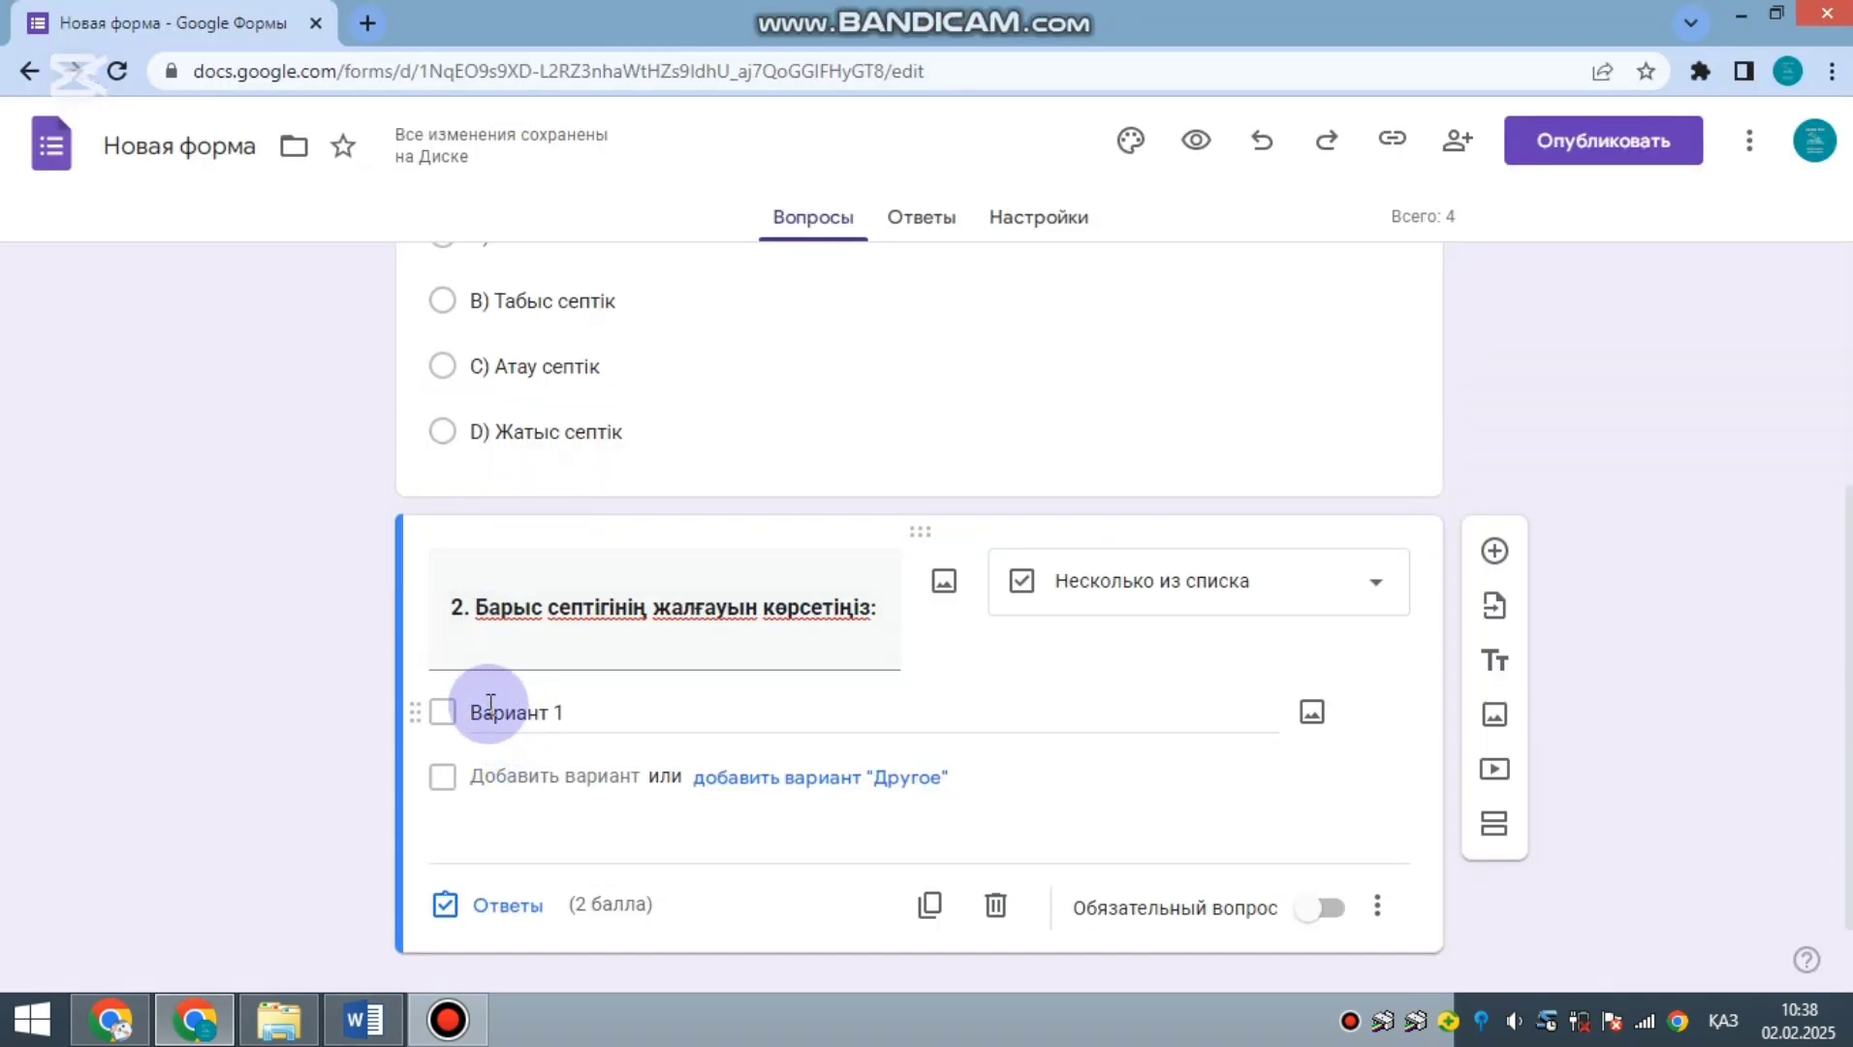
pyautogui.tripleClick(480, 713)
pyautogui.hotkey('ctrl', 'v')
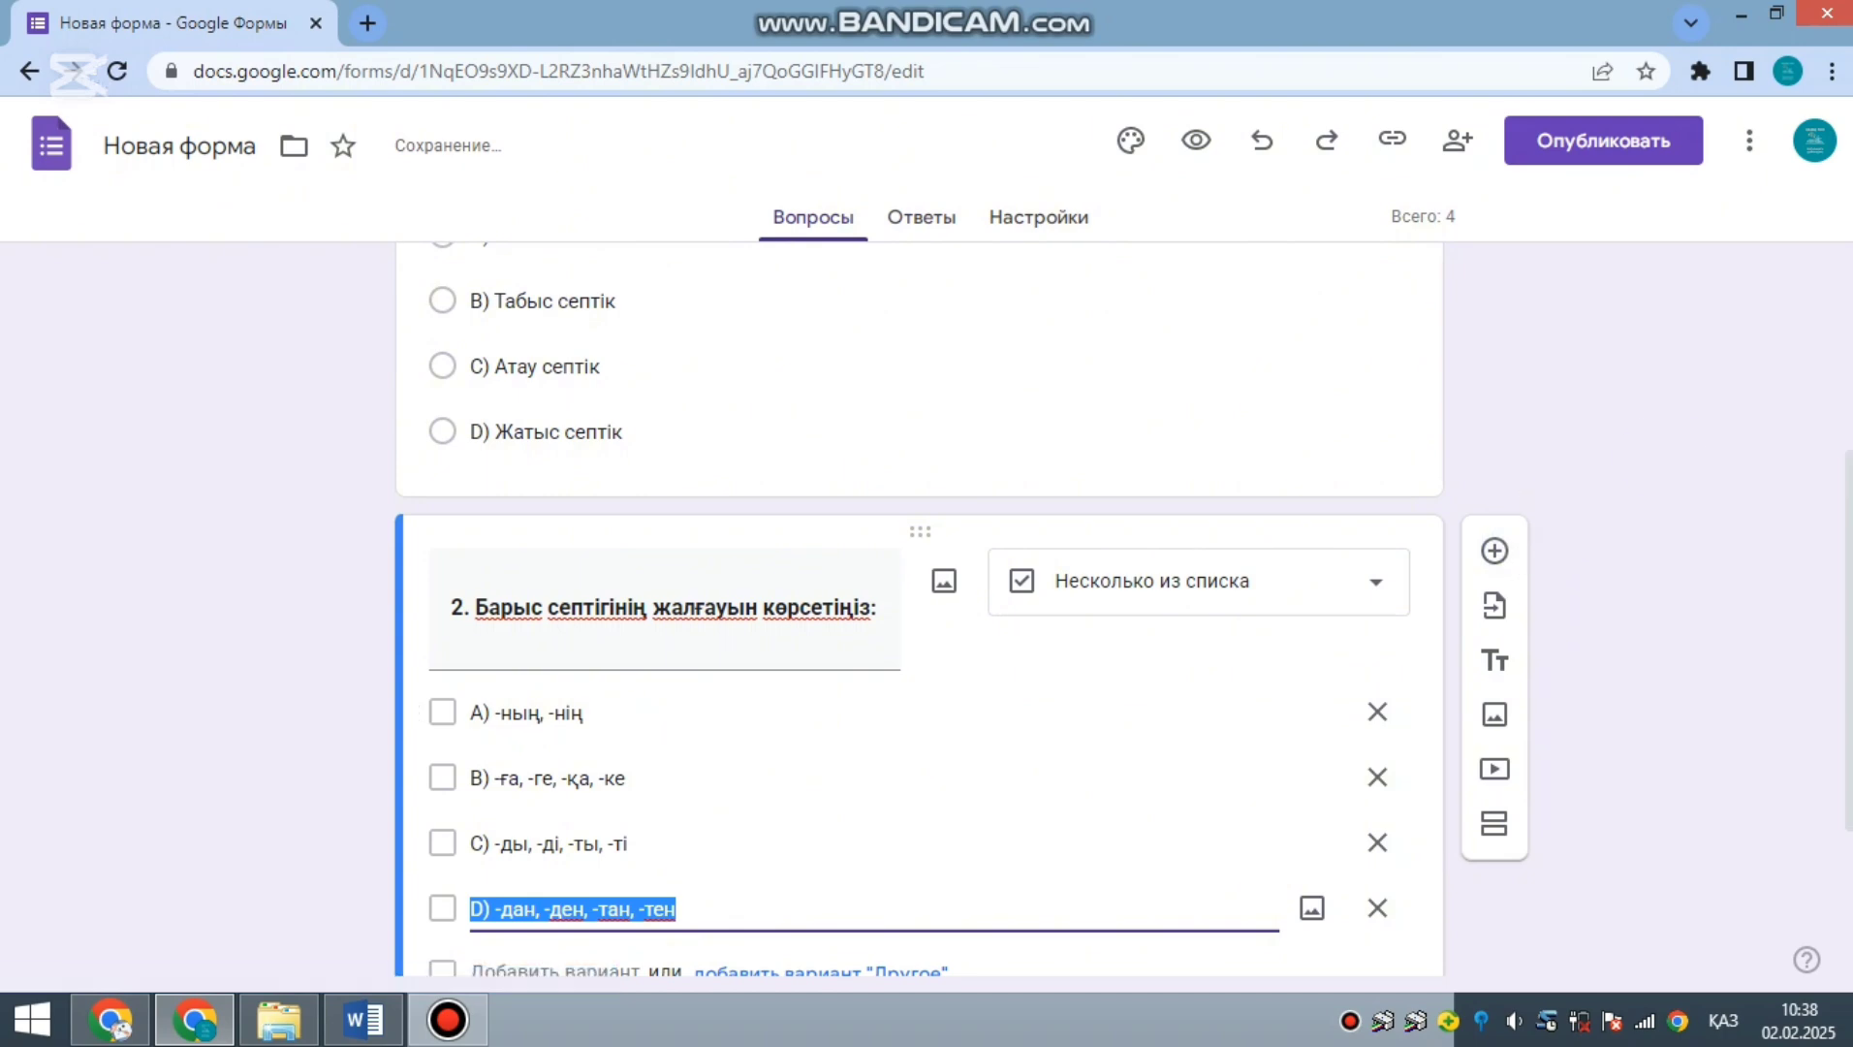
# - Add a fifth option "-қа, -ке" to the second question, copying the endings from option B
pyautogui.moveTo(1850, 504); pyautogui.dragTo(1850, 619)
pyautogui.click(622, 794)
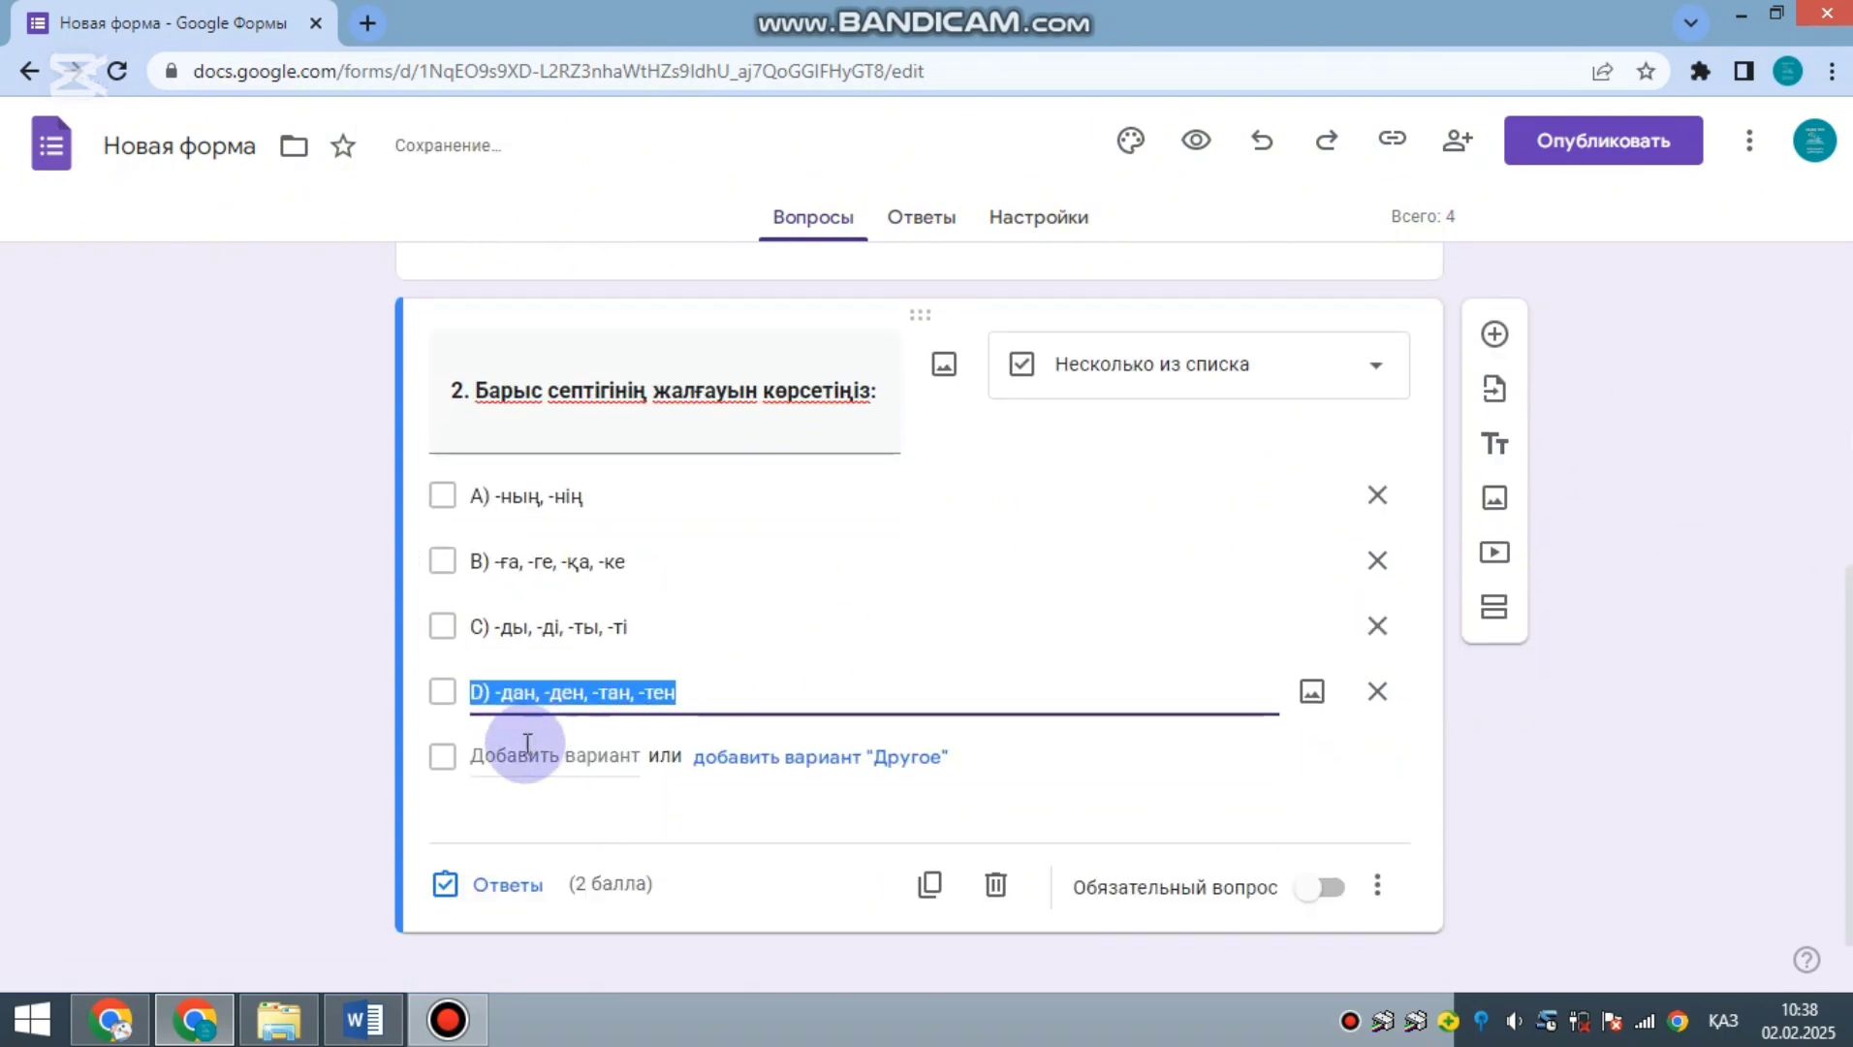
pyautogui.click(495, 753)
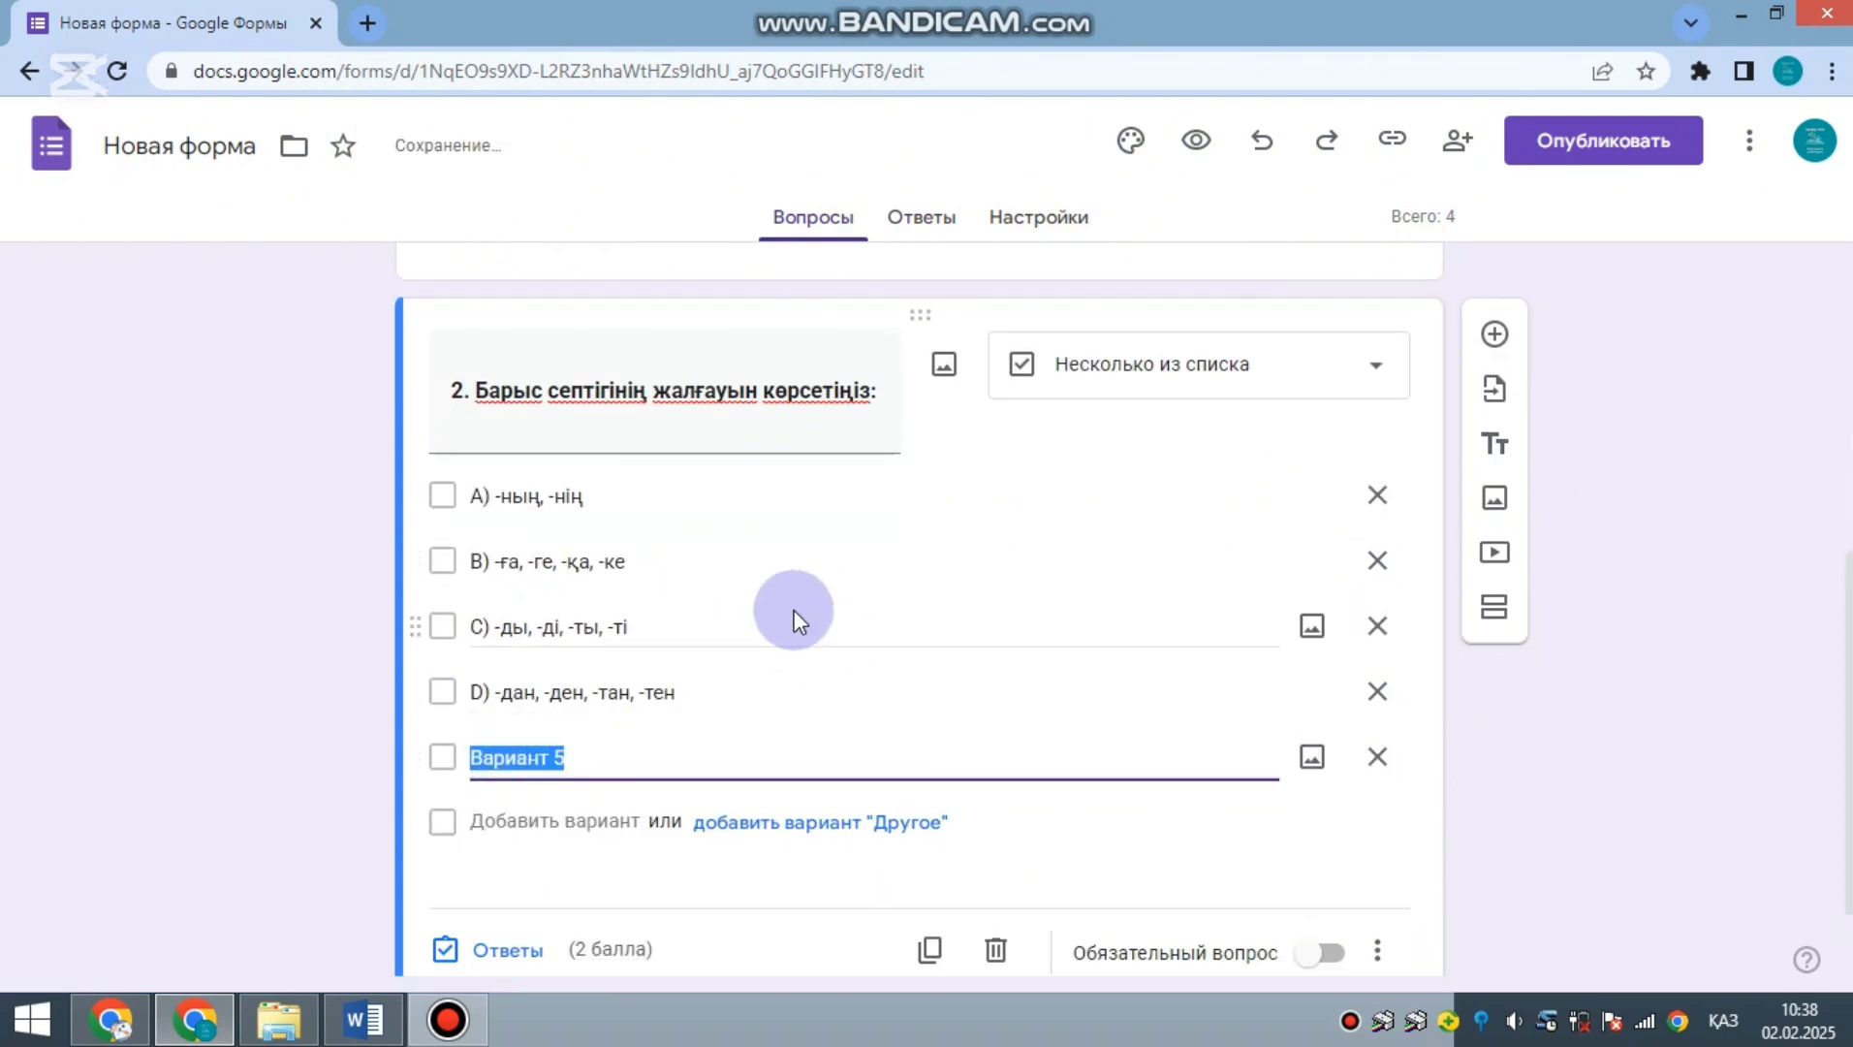
pyautogui.click(649, 560)
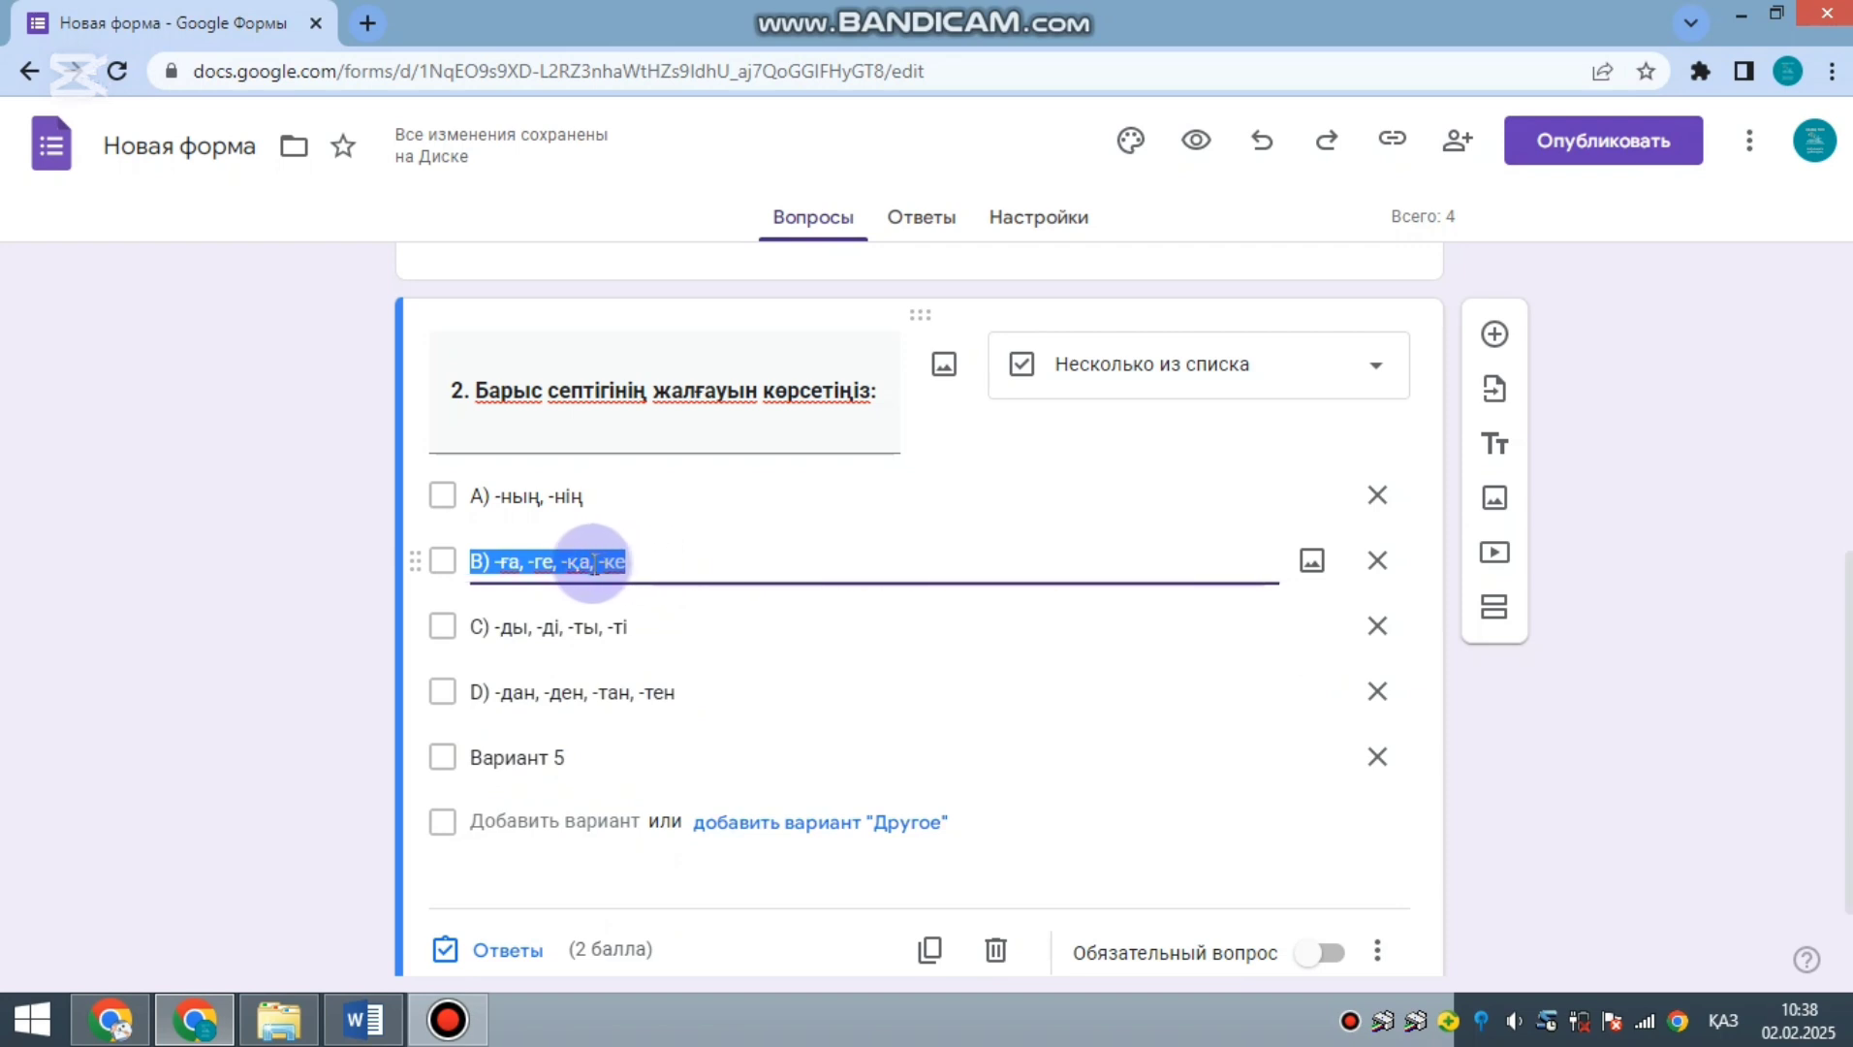
pyautogui.moveTo(674, 563); pyautogui.dragTo(562, 567)
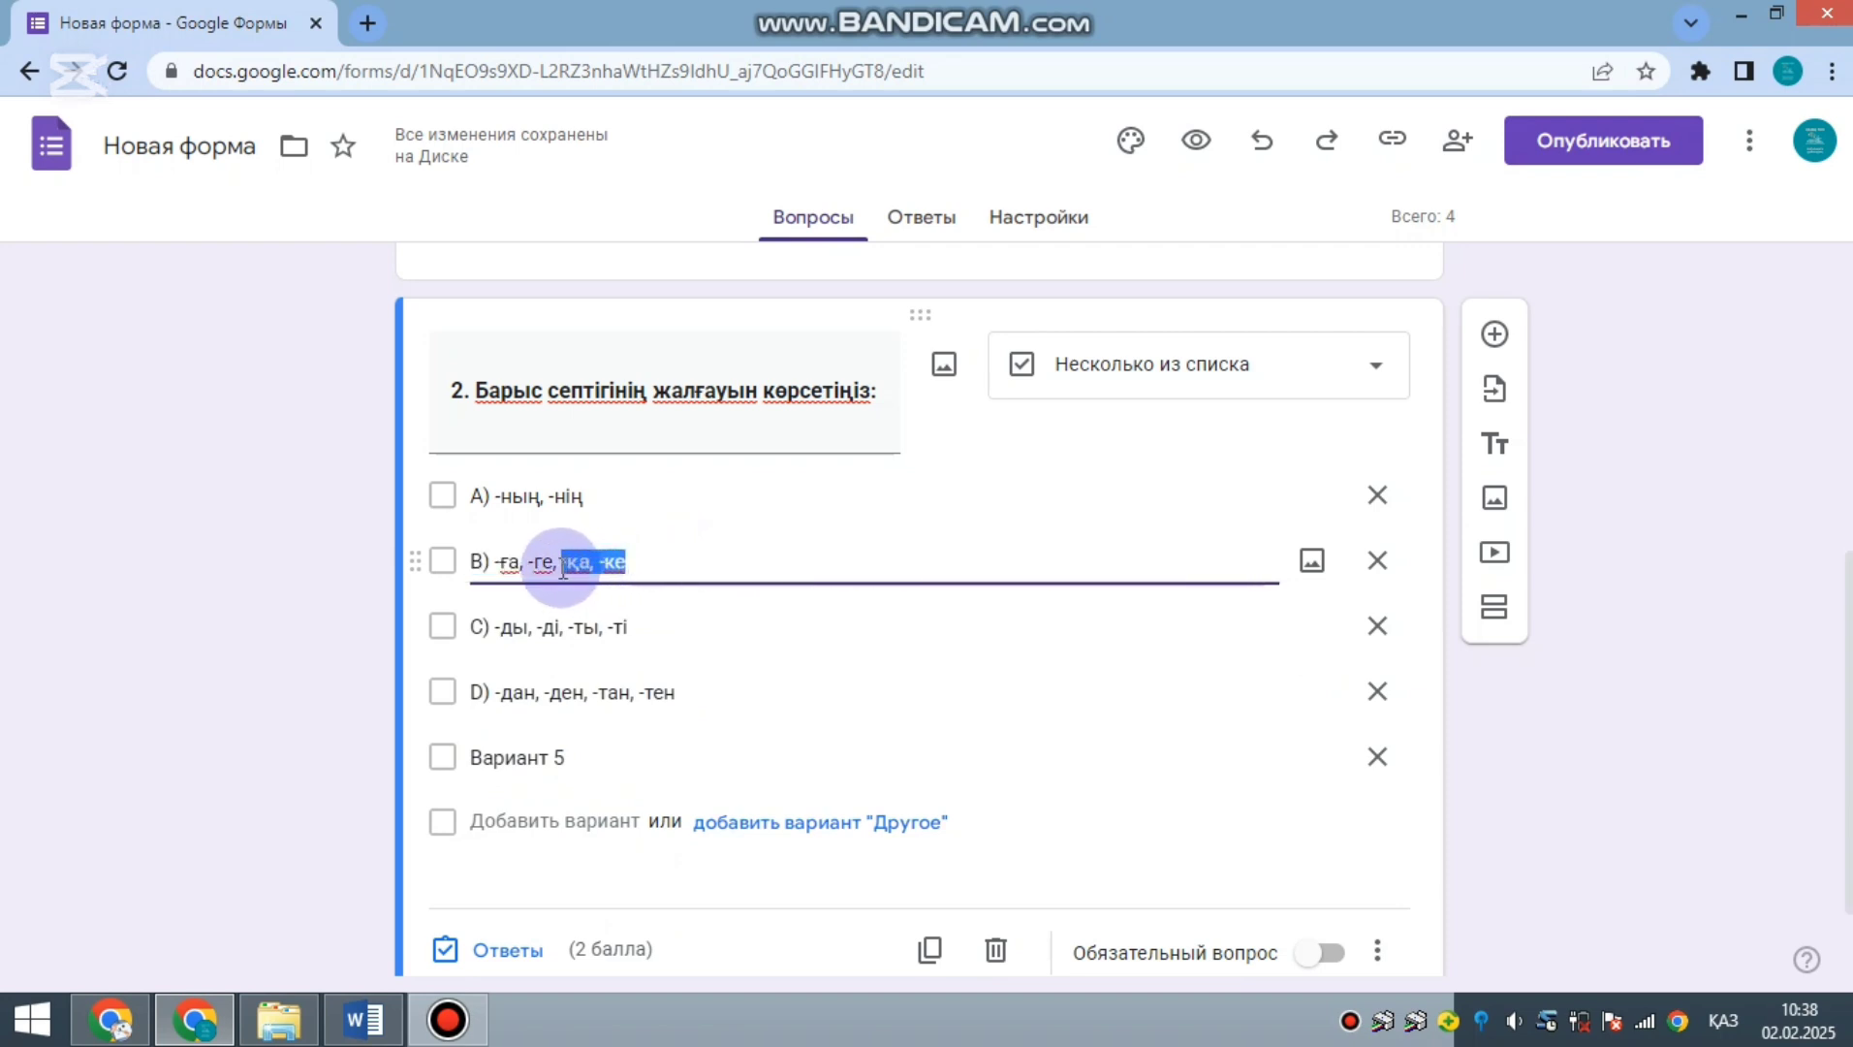
pyautogui.hotkey('ctrl', 'c')
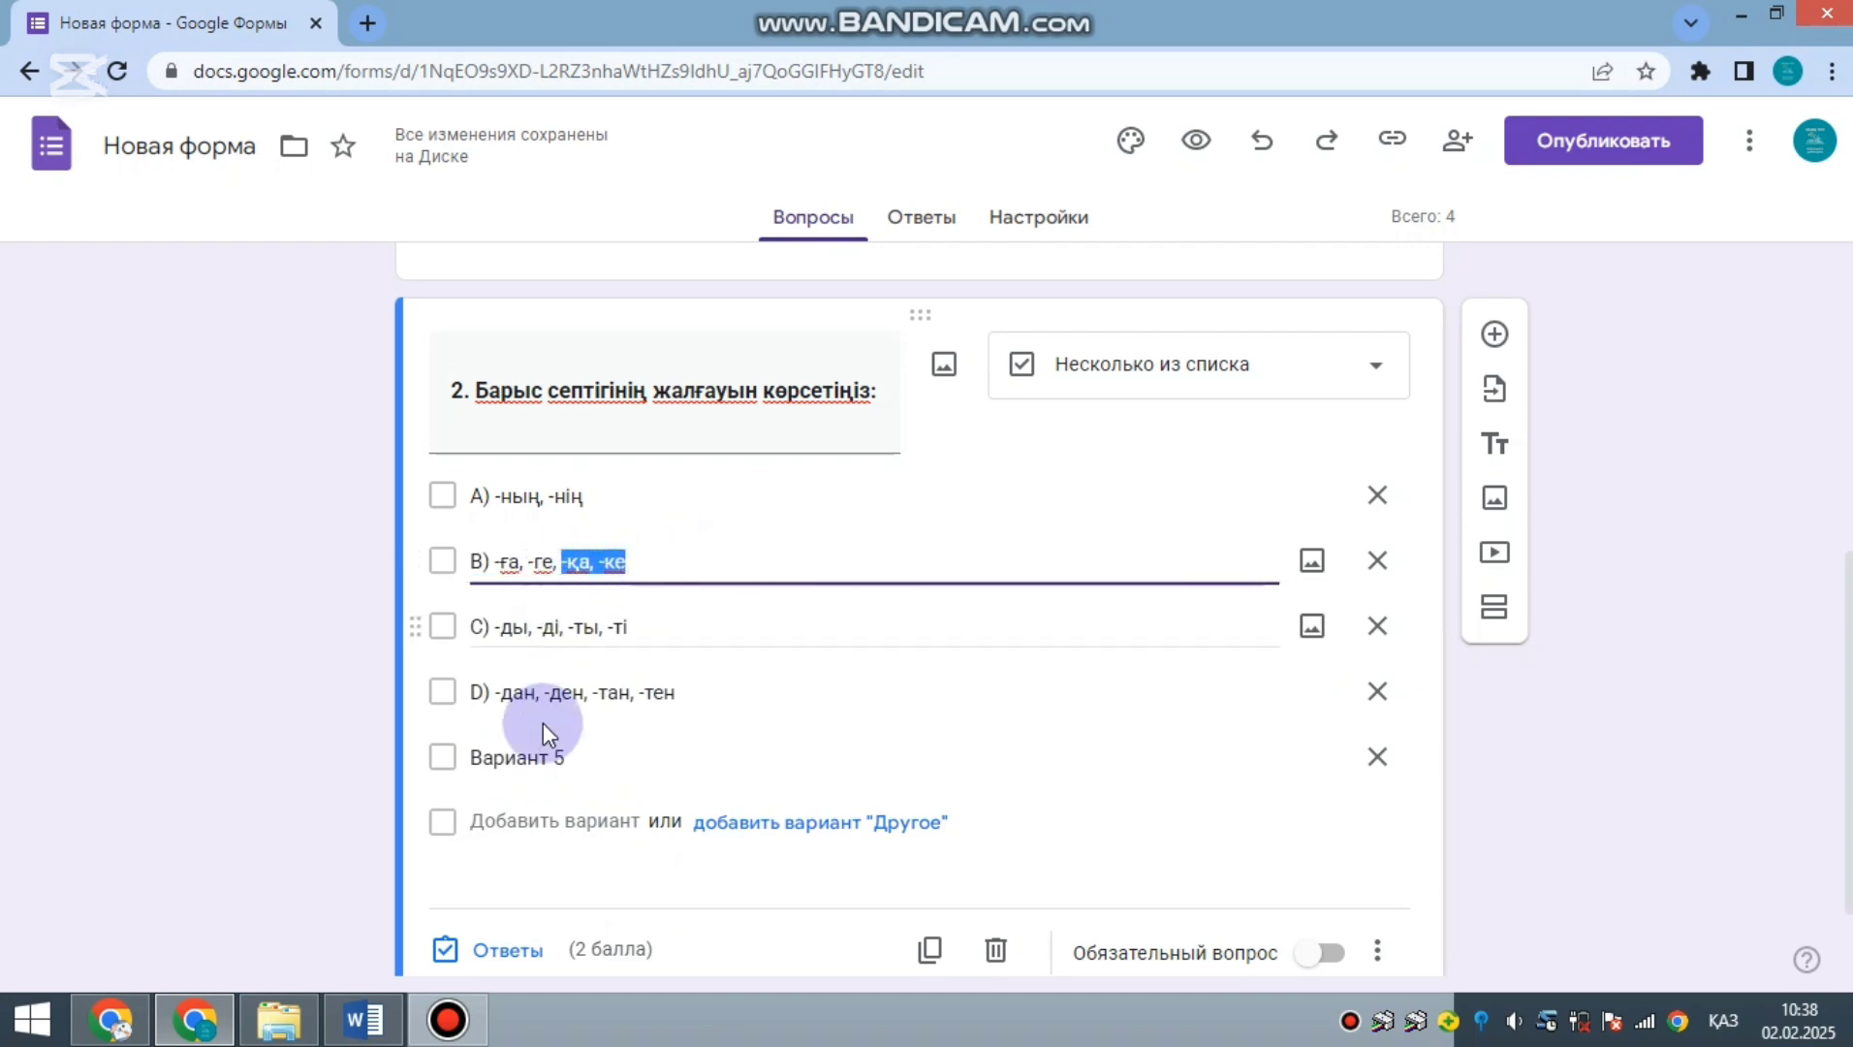
pyautogui.click(538, 757)
pyautogui.hotkey('ctrl', 'v')
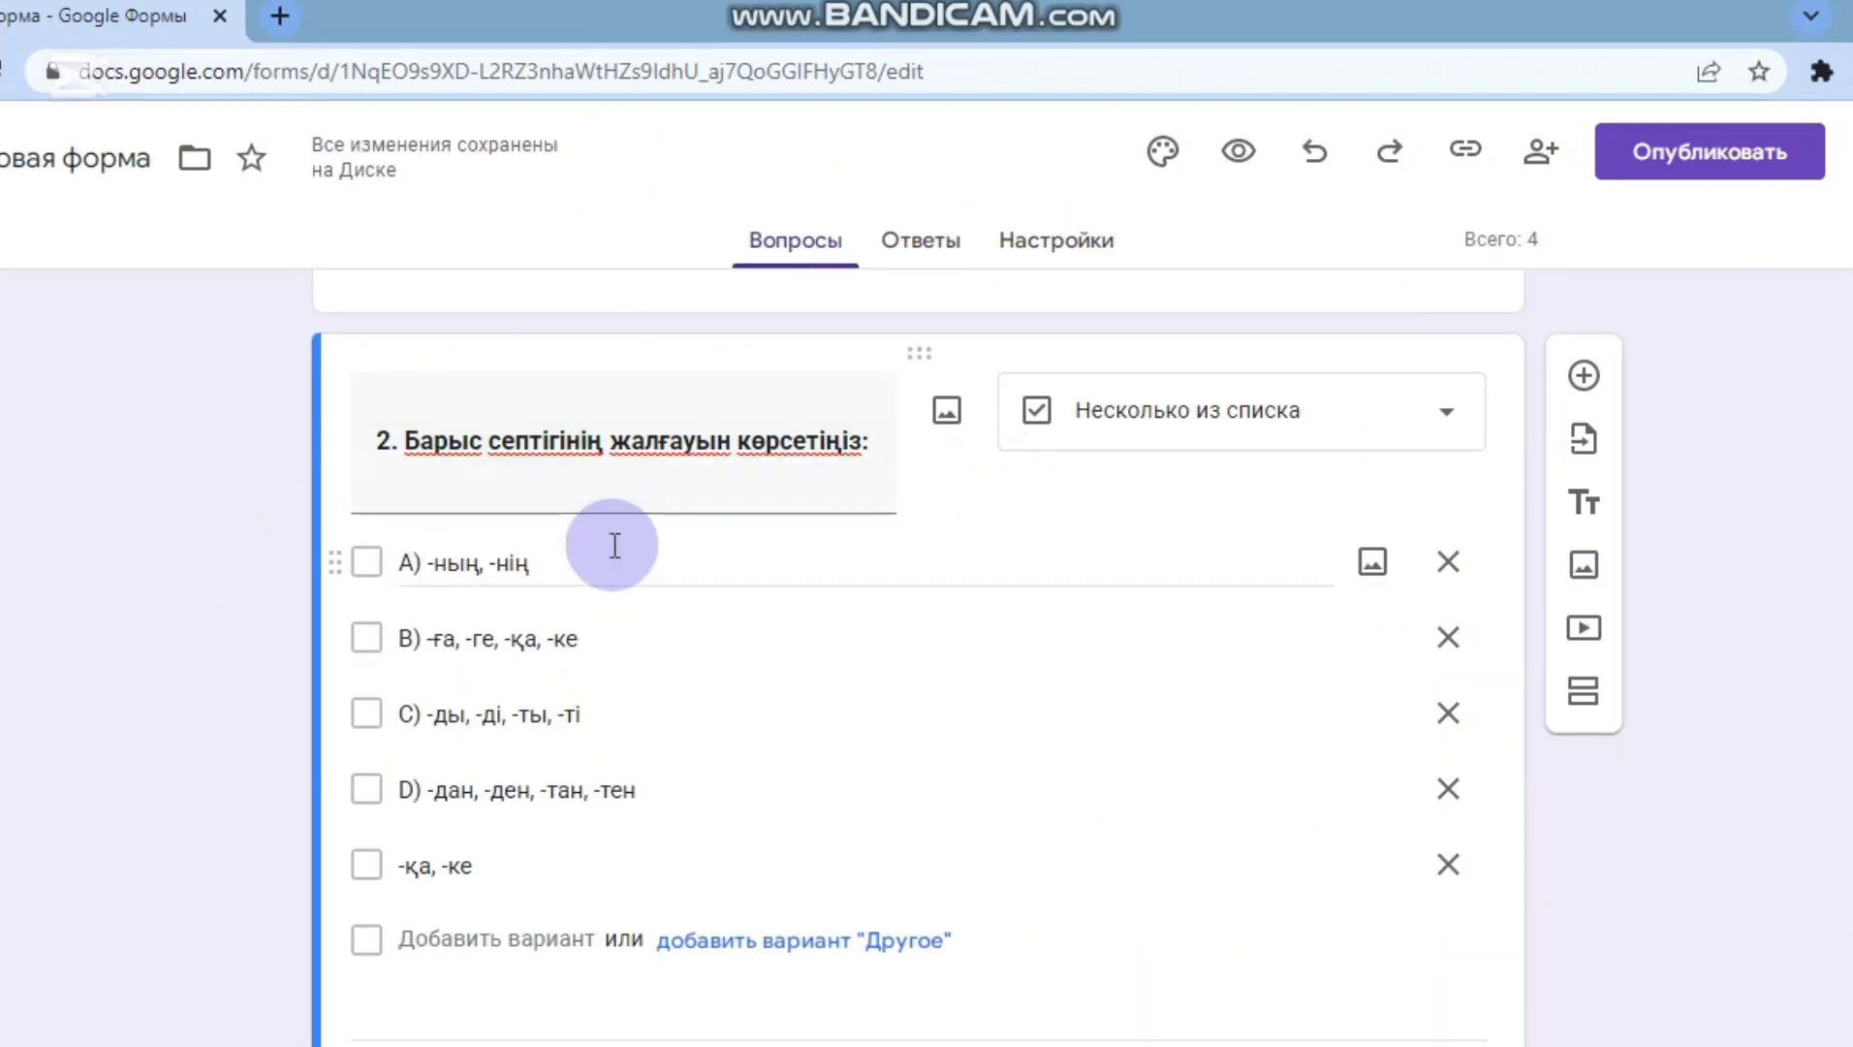
# - Remove "-қа, -ке" from the second question's option B, leaving "B) -ға, -ге,"
pyautogui.click(608, 632)
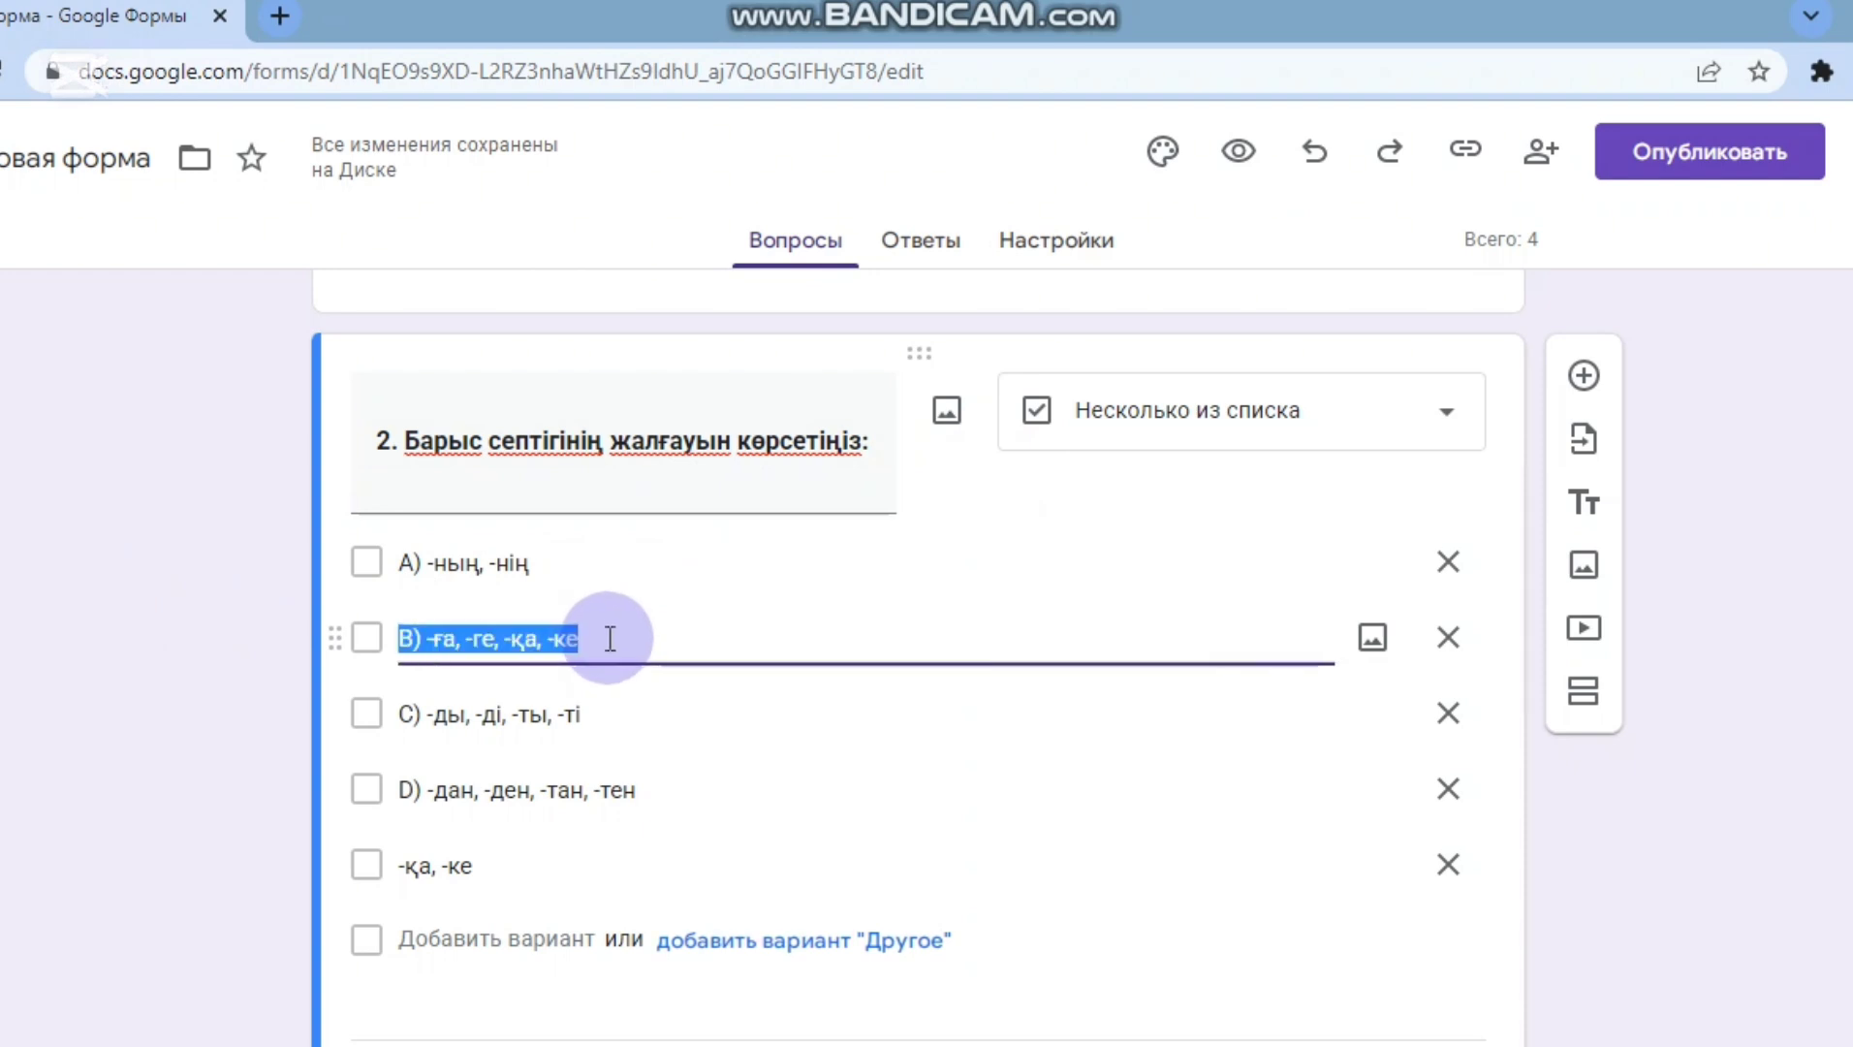
pyautogui.click(611, 638)
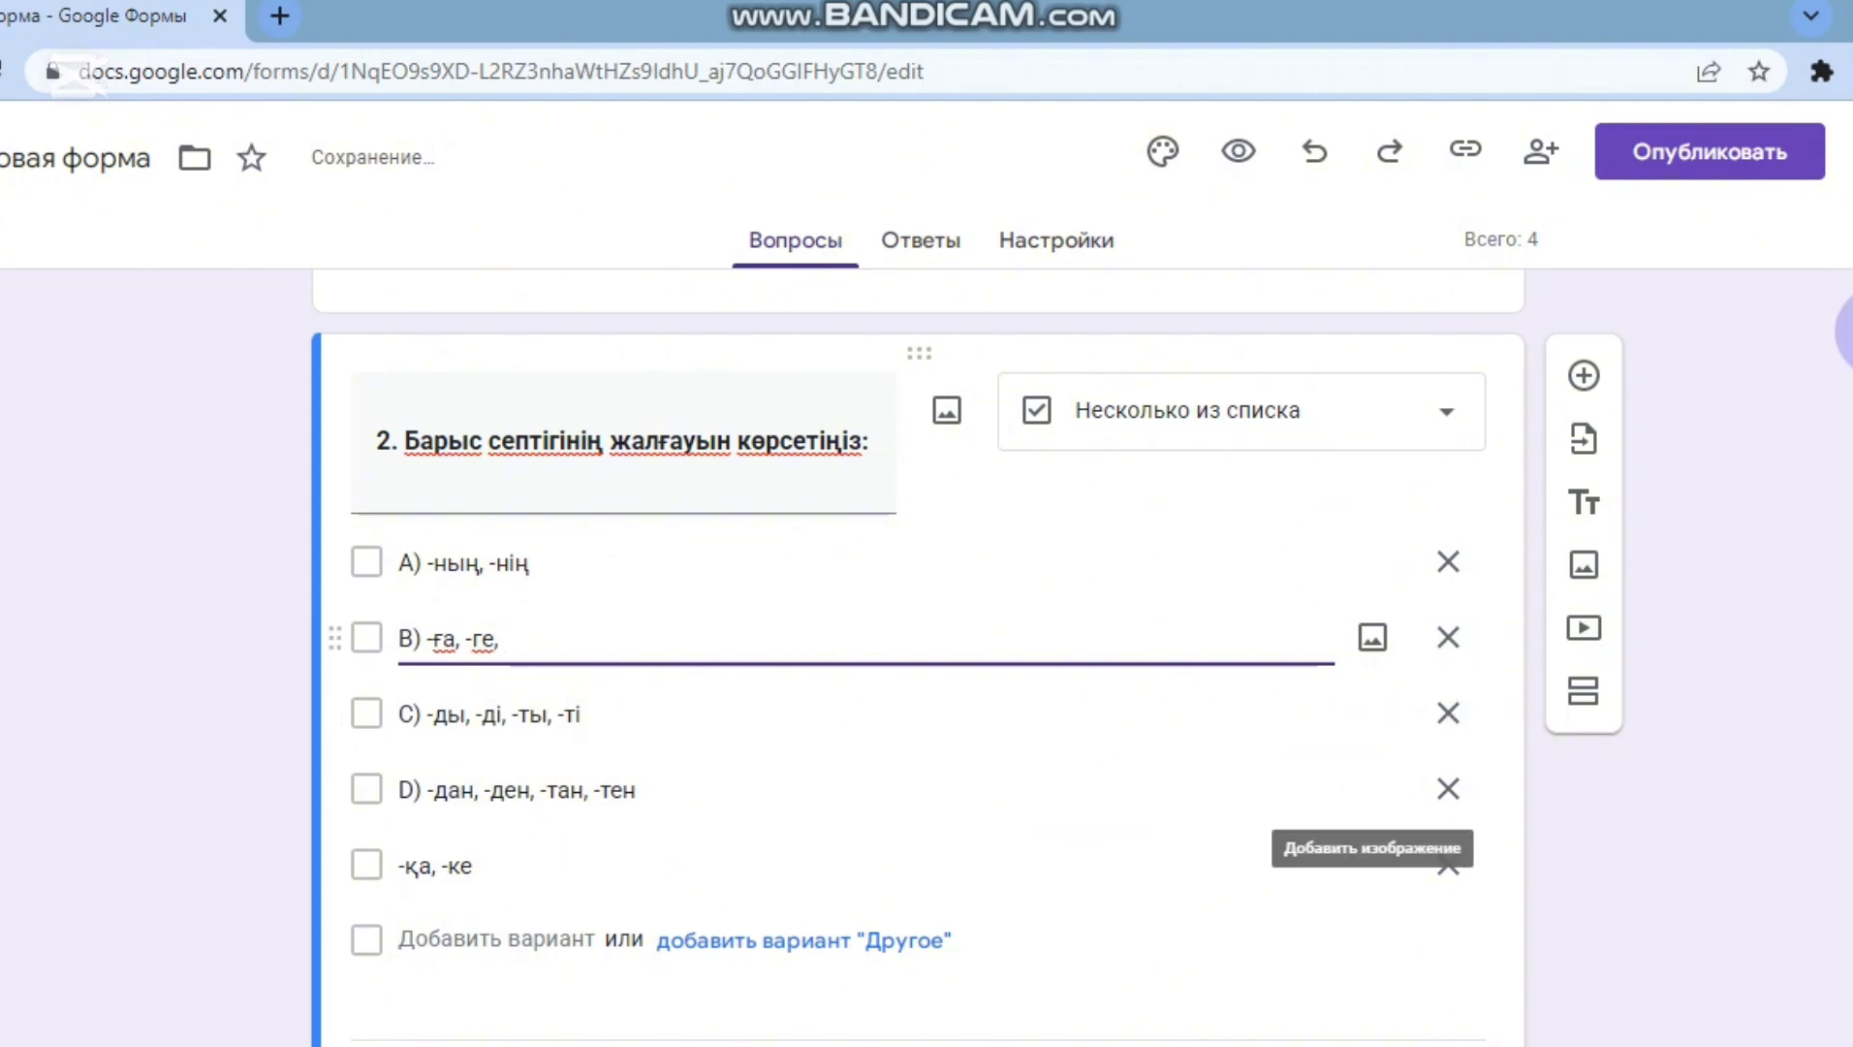
# - Mark "B) -ға, -ге," and "-қа, -ке" as the second question's correct answers worth 1 point, and make the question required
pyautogui.scroll(-1, 902, 918)
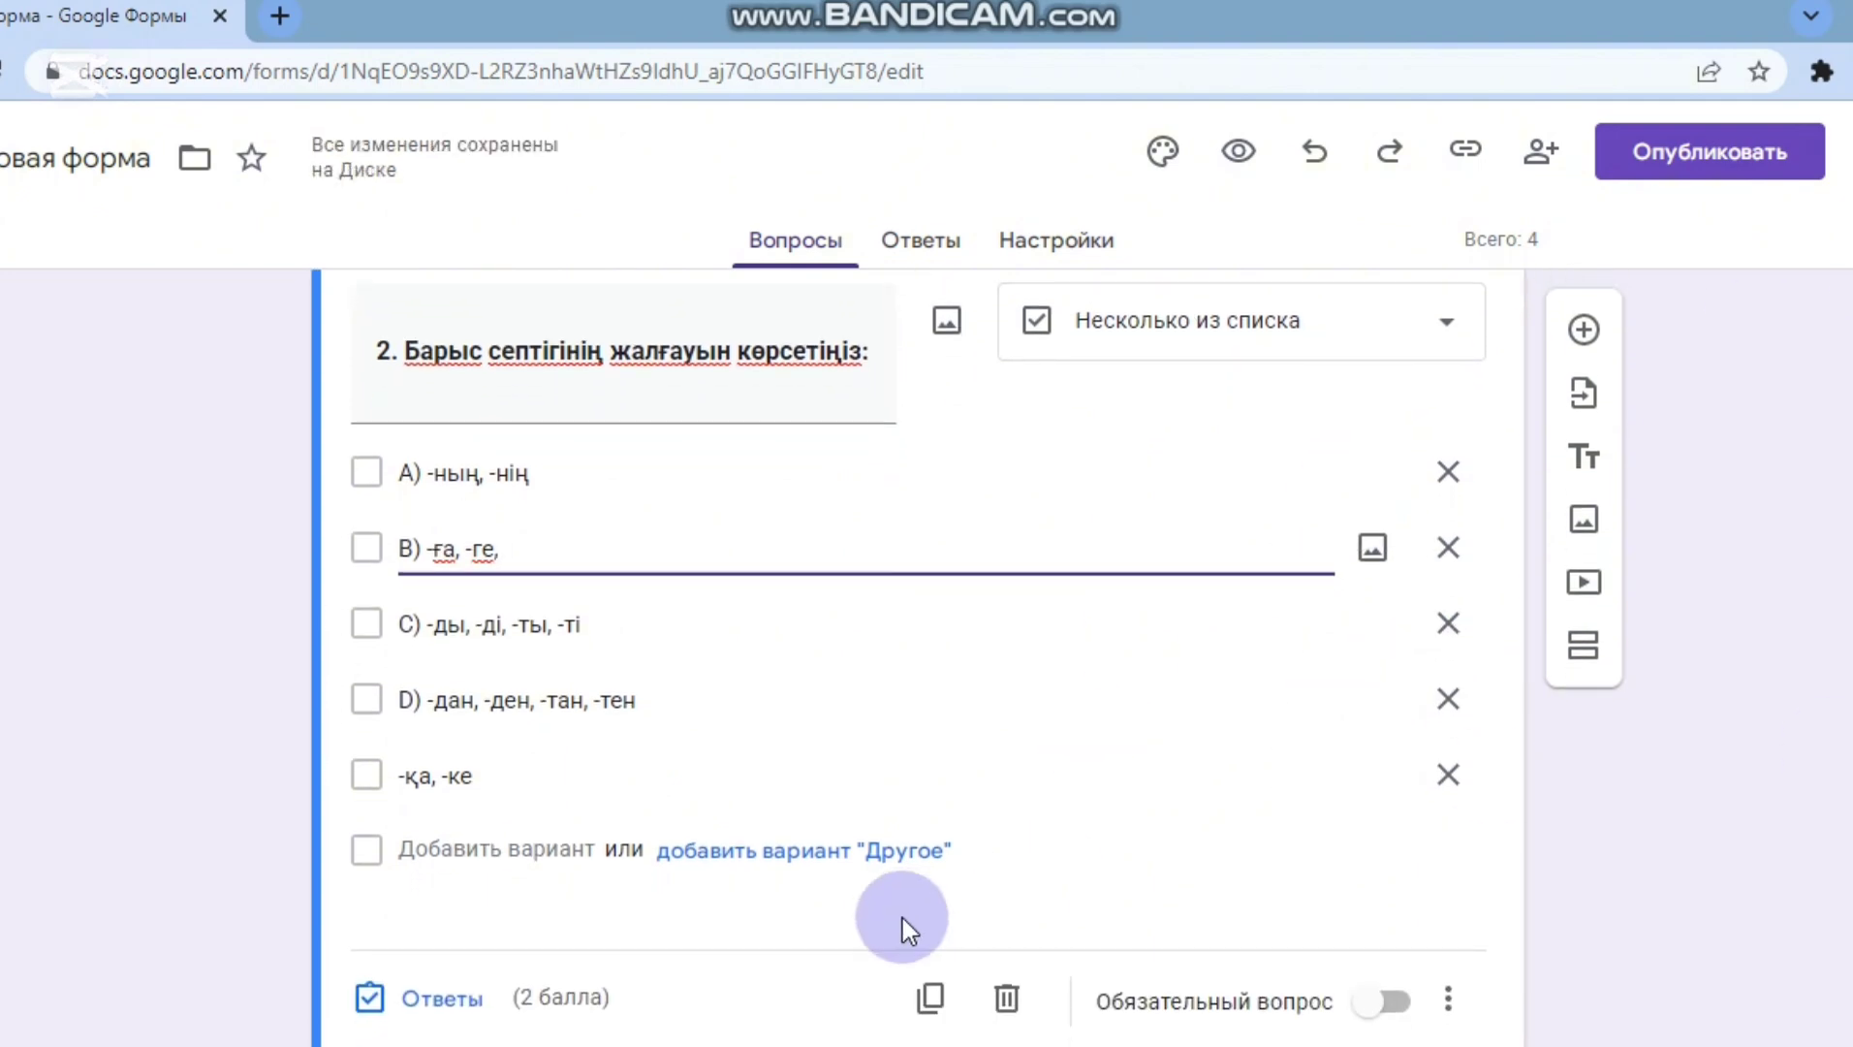
pyautogui.click(436, 998)
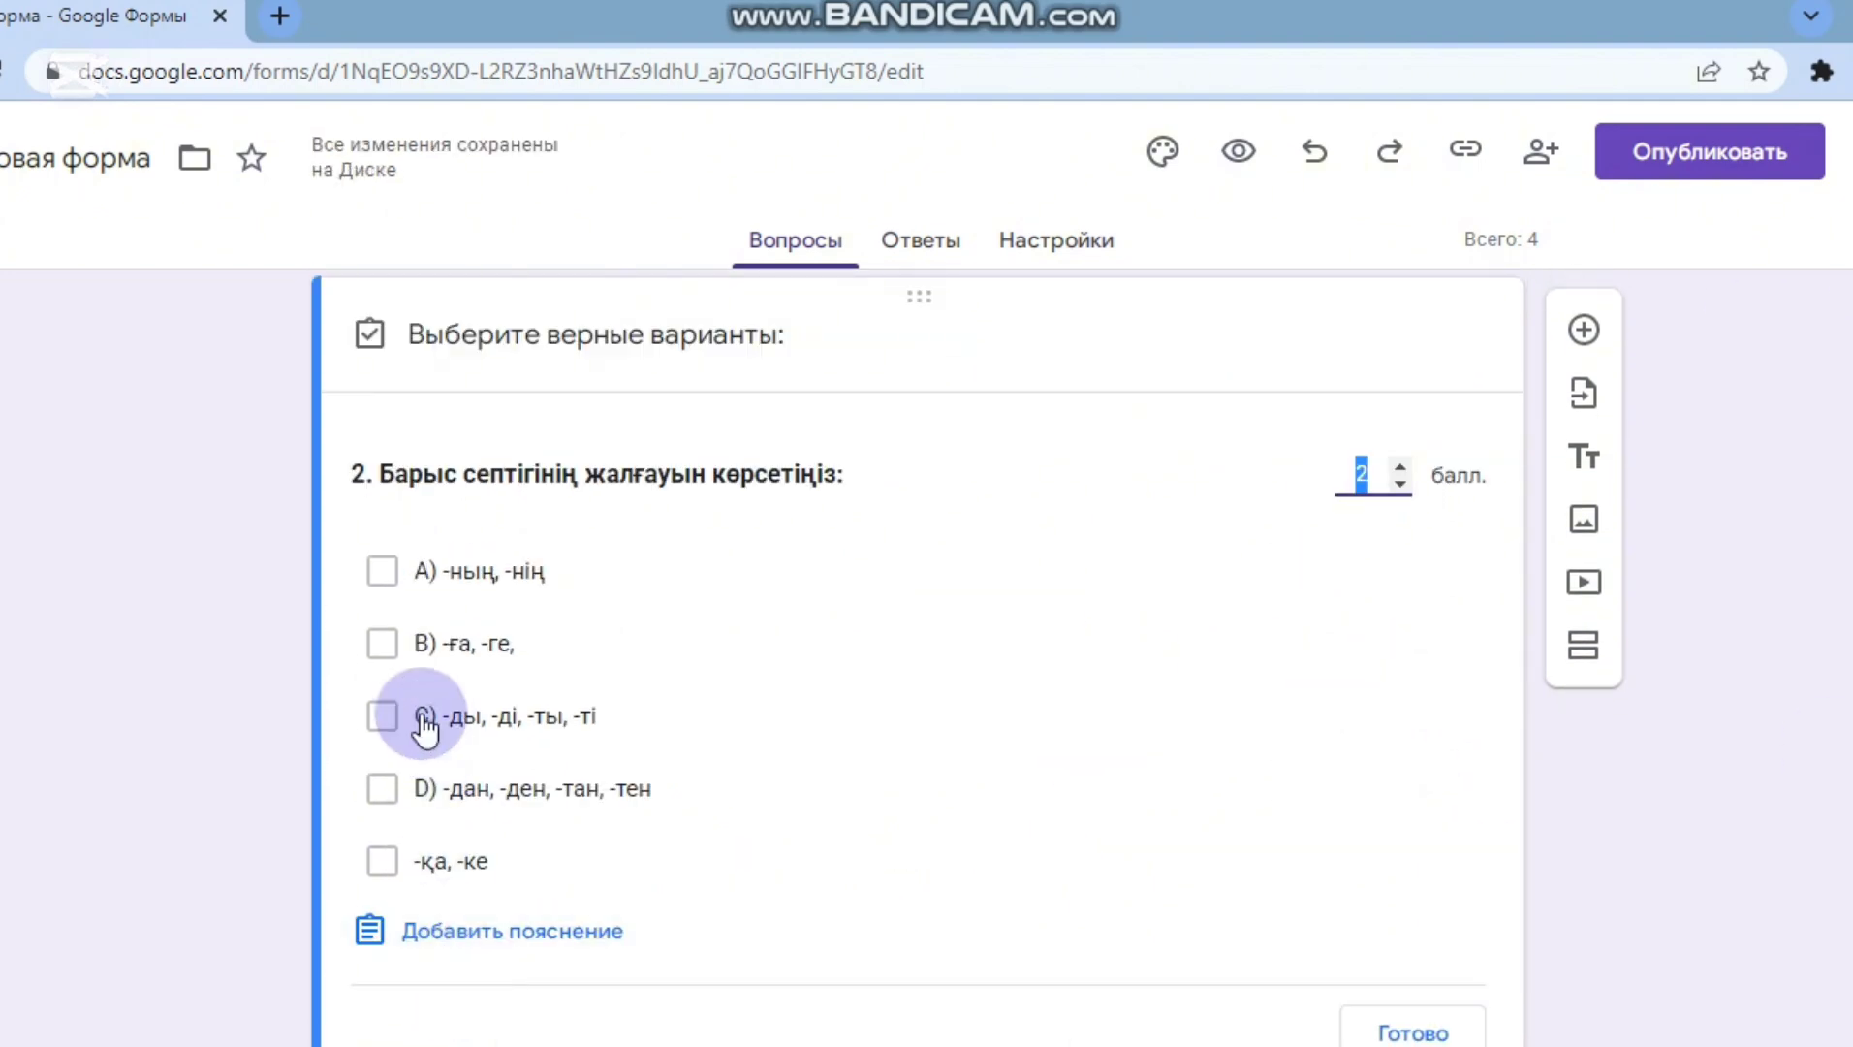
pyautogui.click(374, 650)
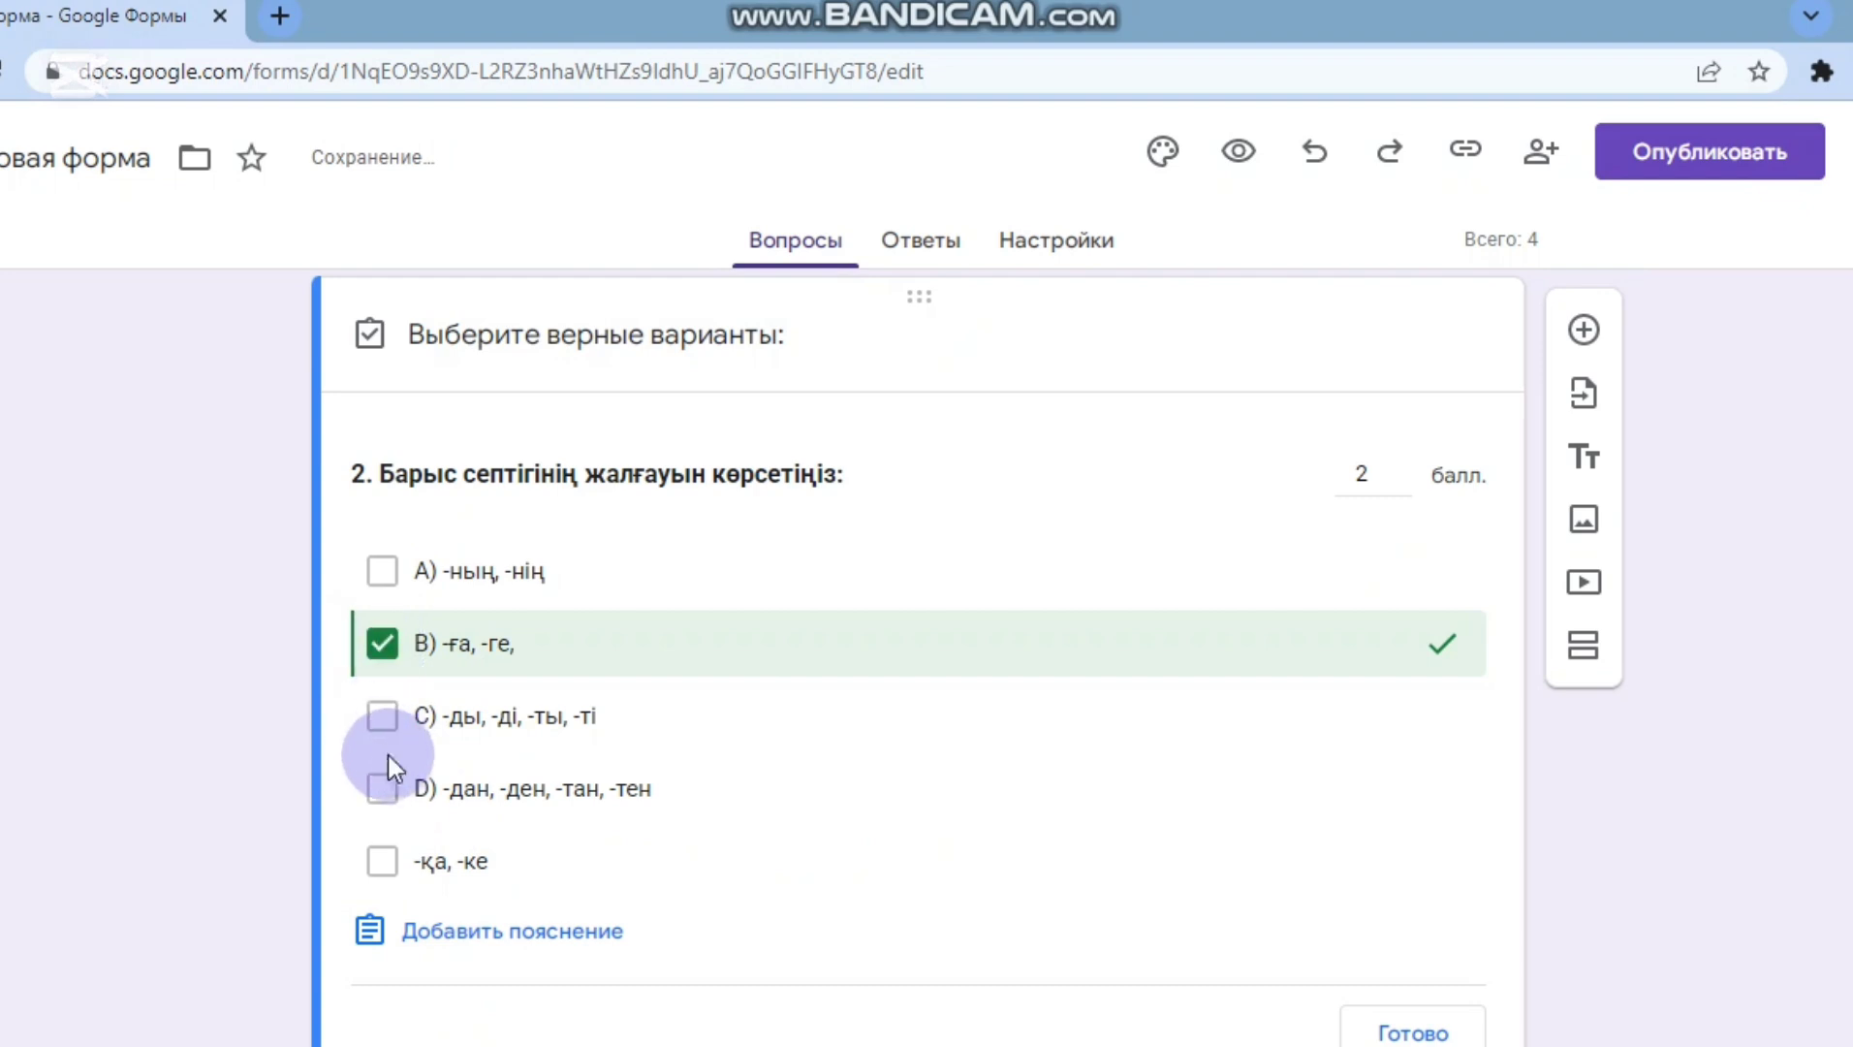
pyautogui.click(382, 861)
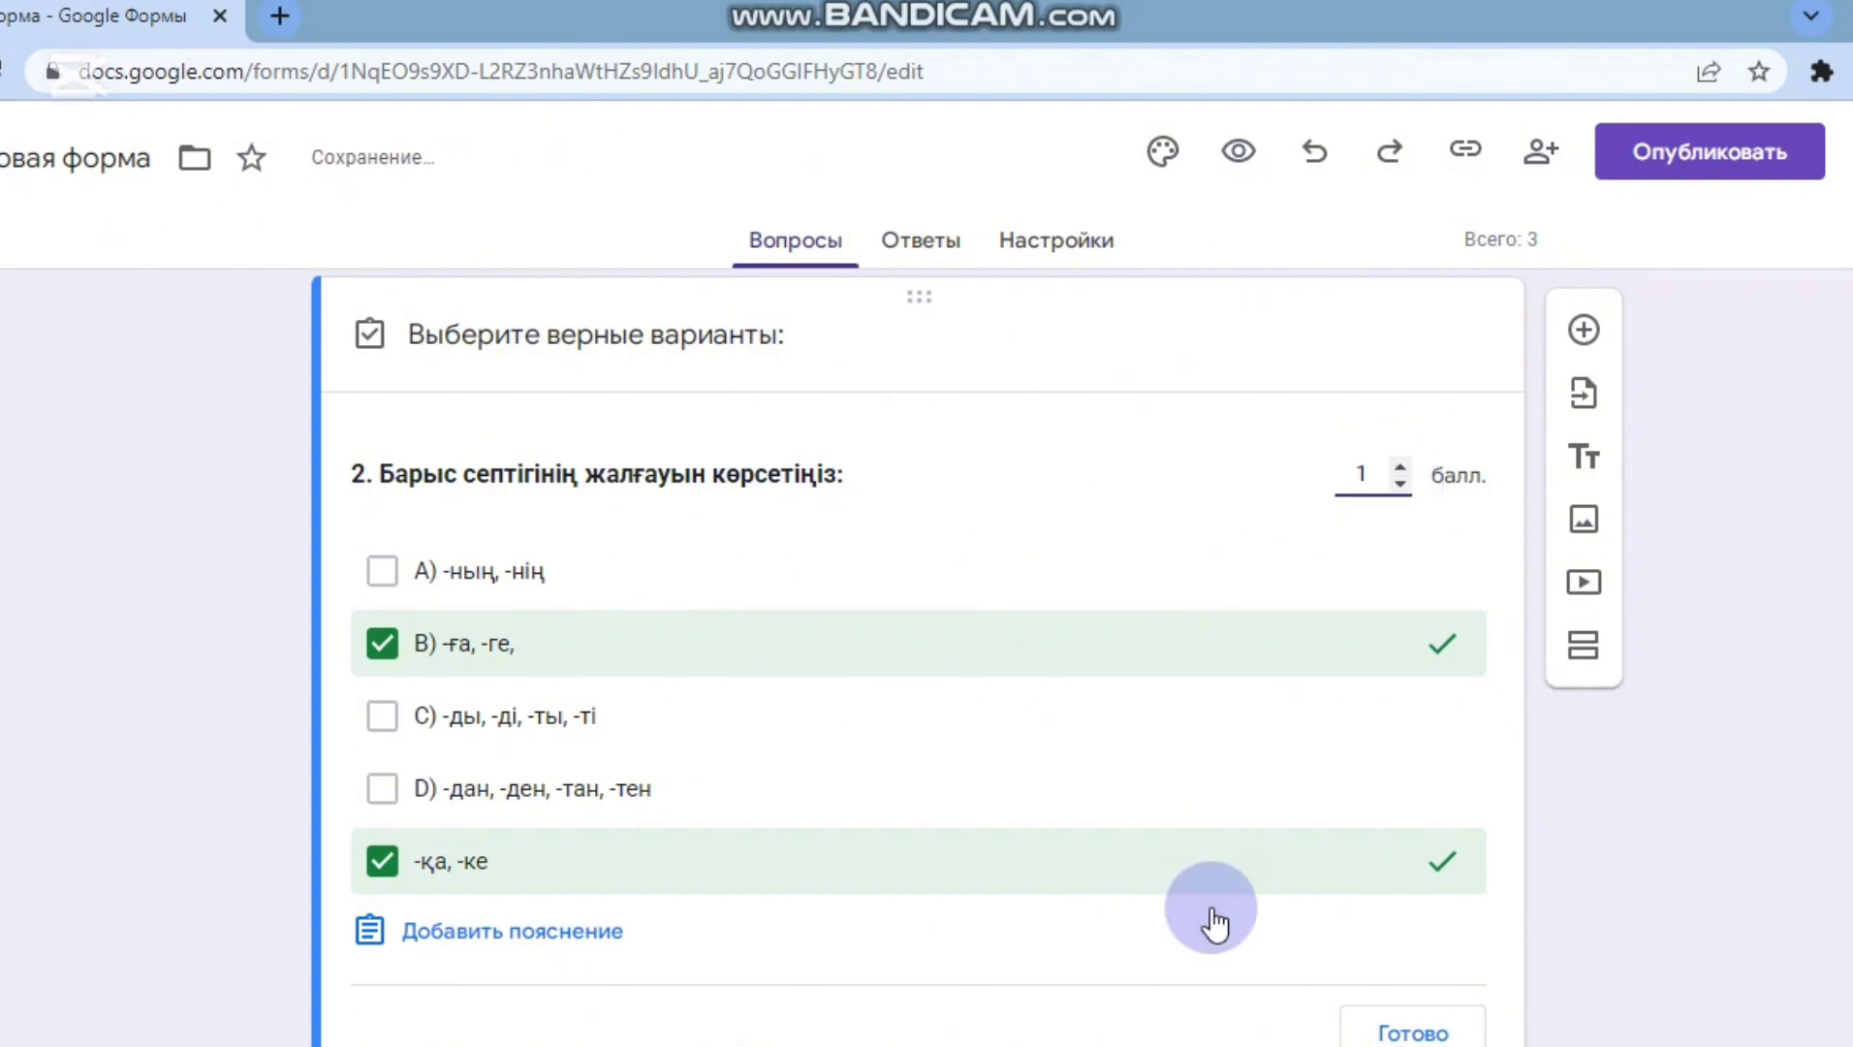
pyautogui.click(1389, 1036)
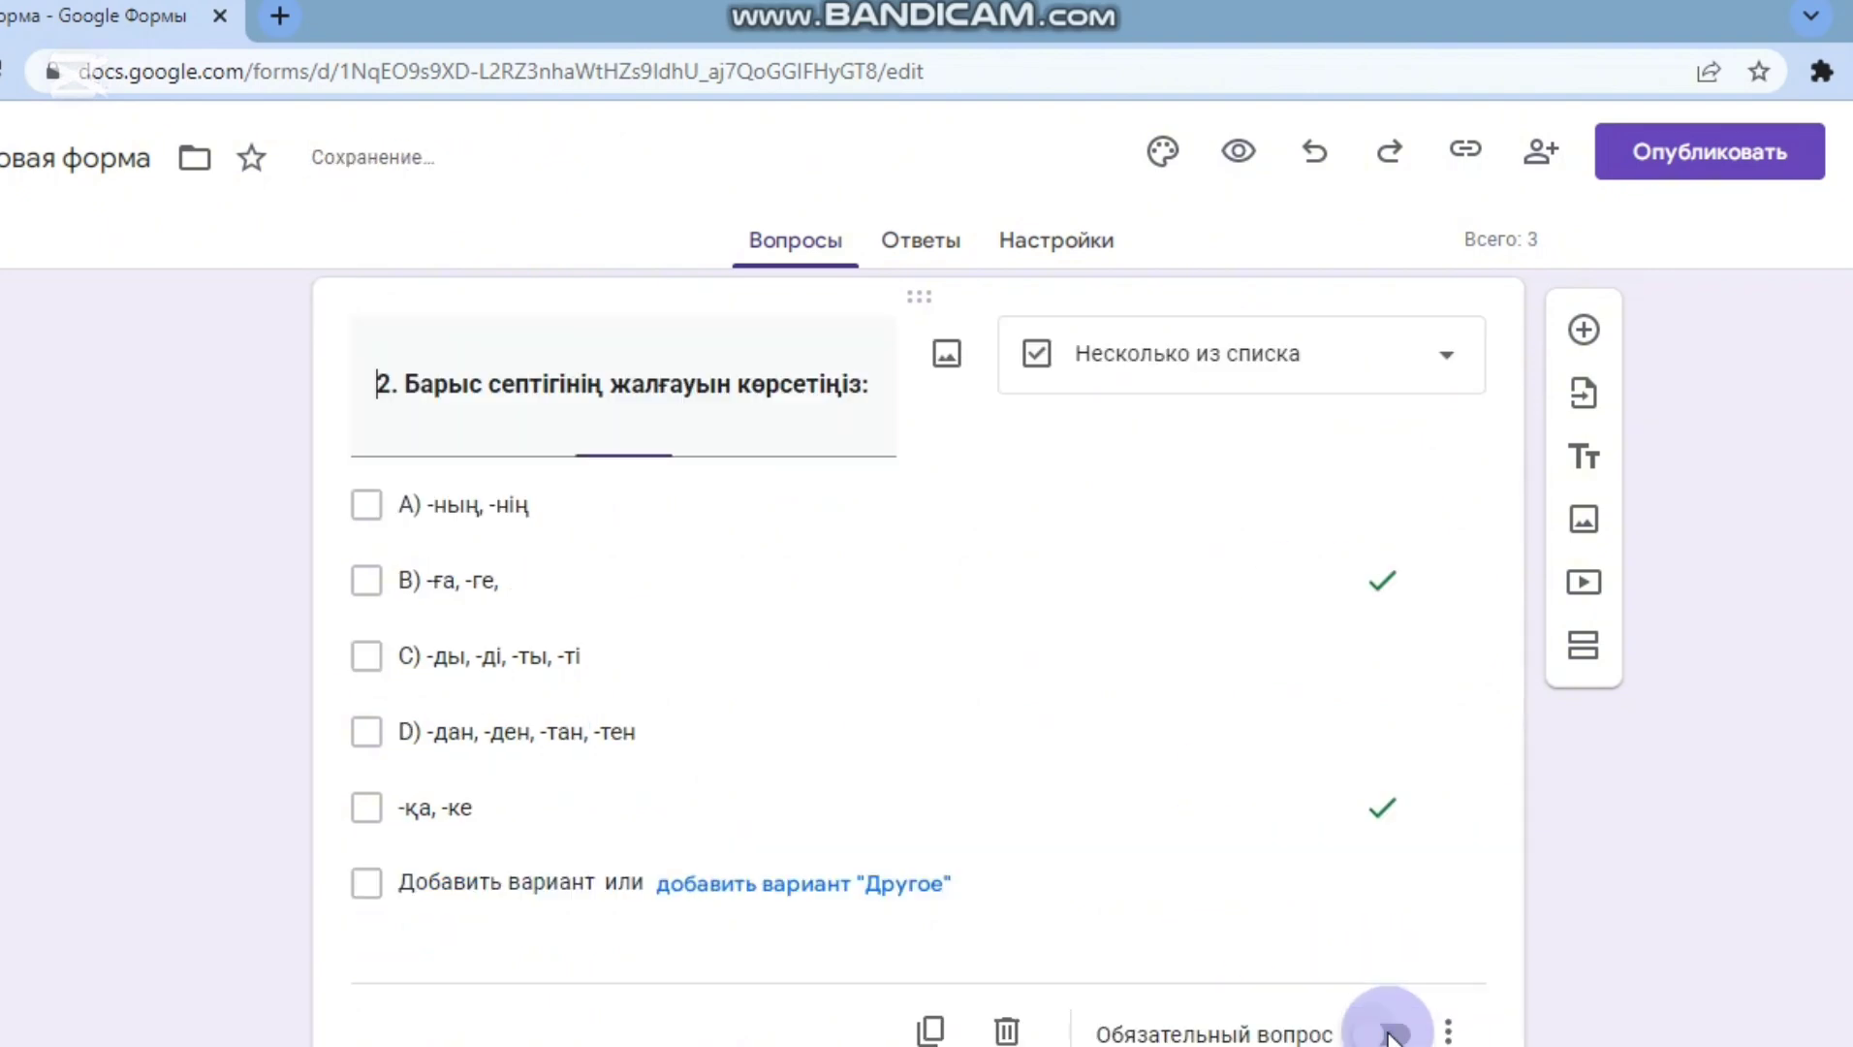
pyautogui.click(1504, 1008)
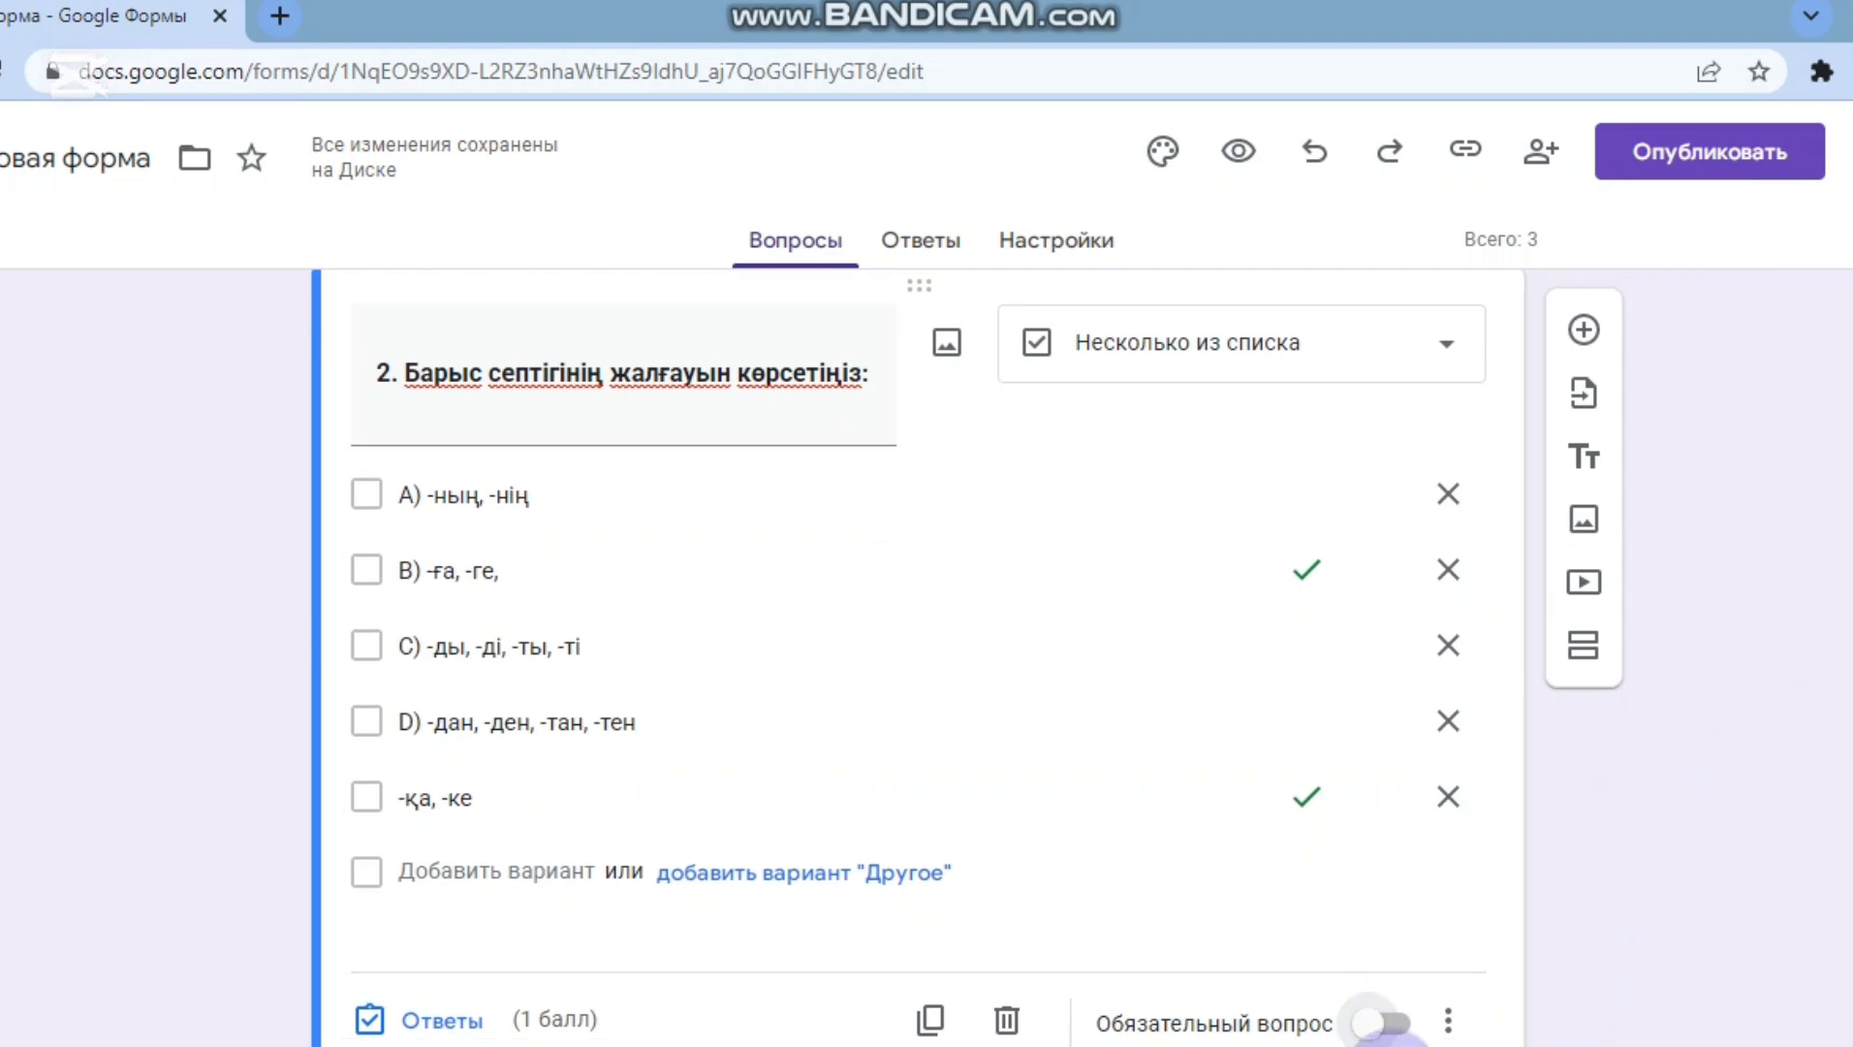
pyautogui.click(1386, 1029)
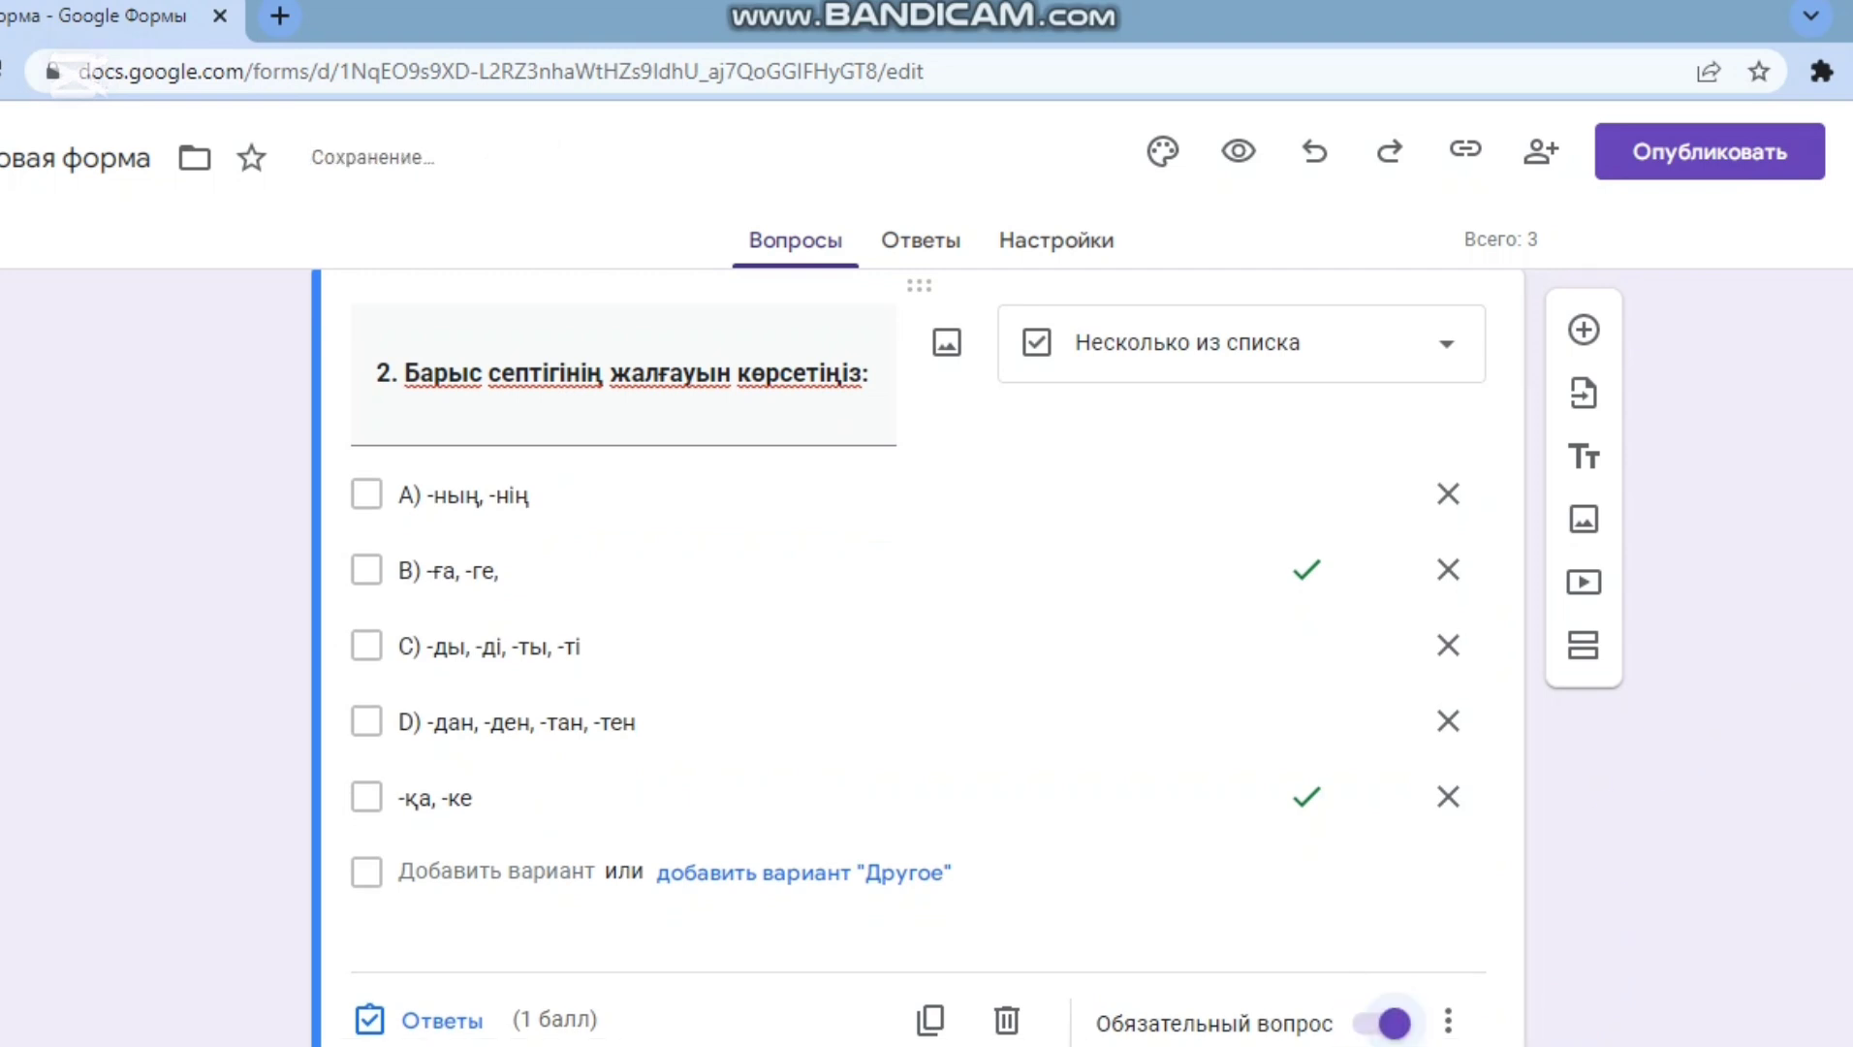
# - Add a new question below the second one and set its type to short text "Текст (строка)"
pyautogui.scroll(-1, 918, 659)
pyautogui.scroll(1, 919, 659)
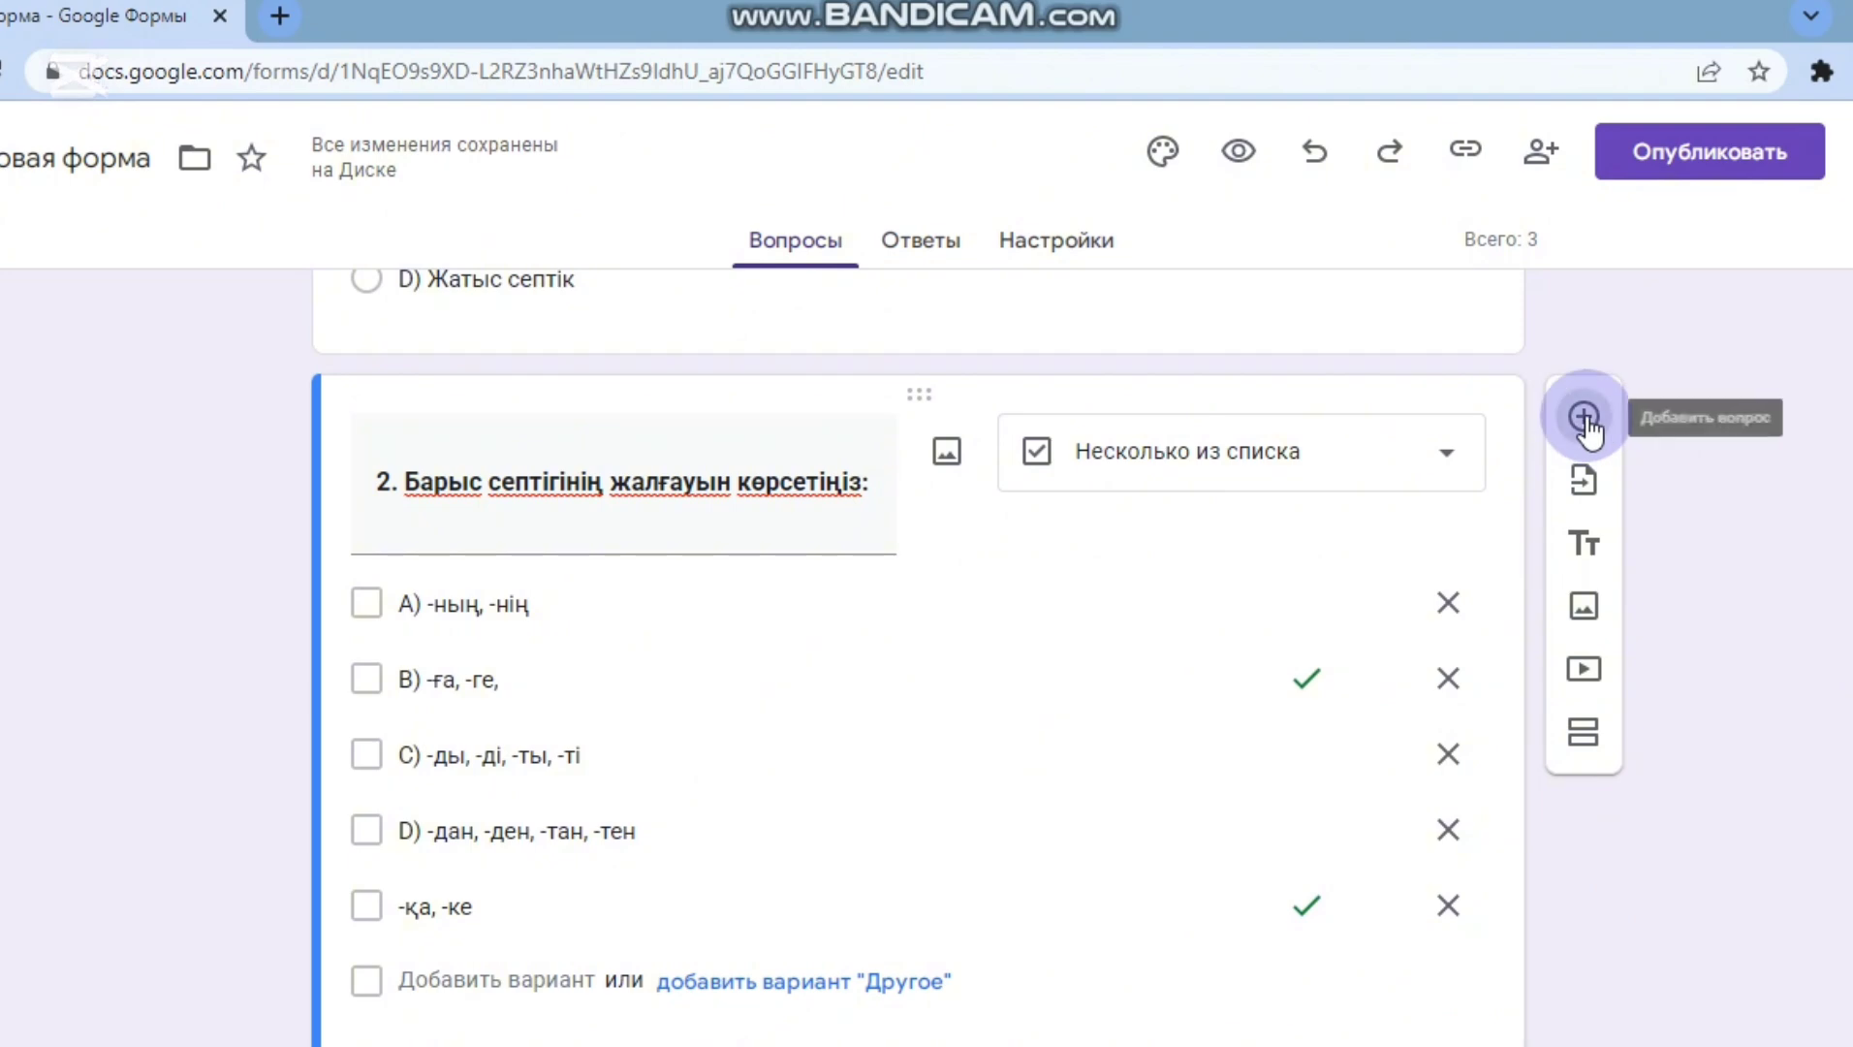
pyautogui.click(1589, 420)
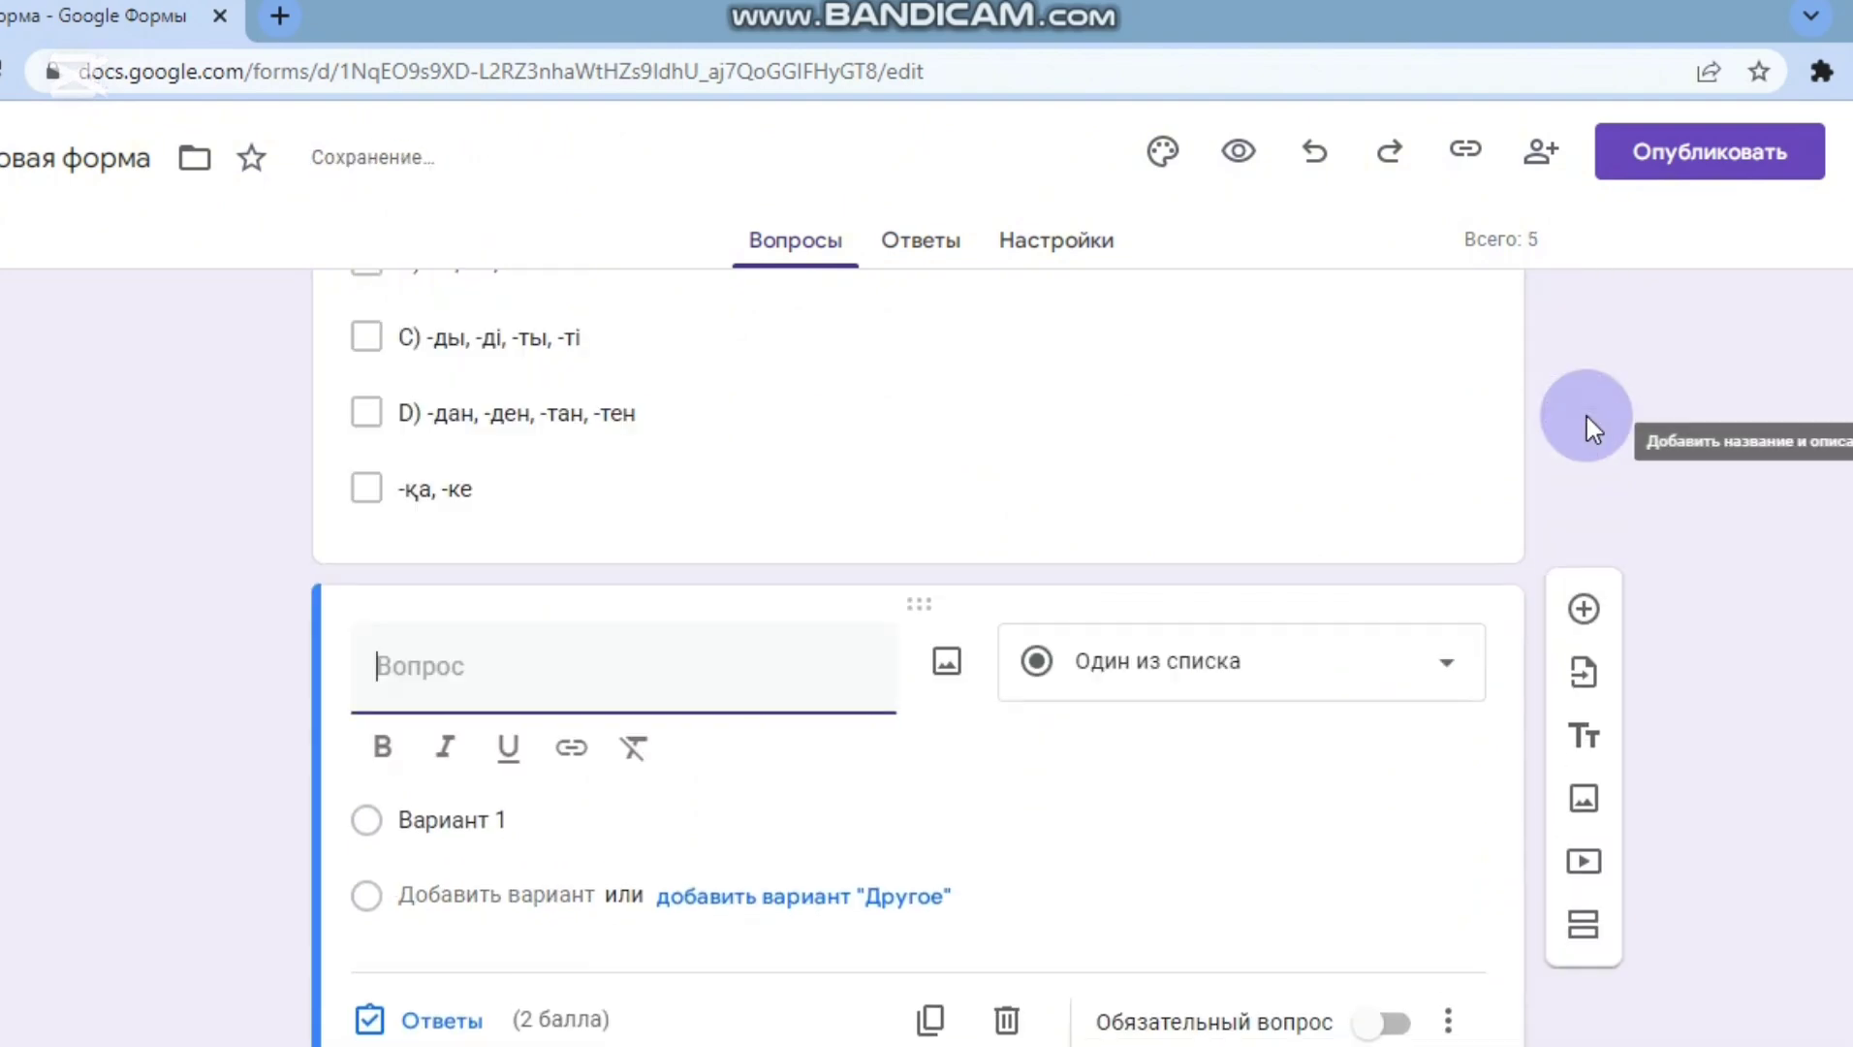
pyautogui.click(1321, 659)
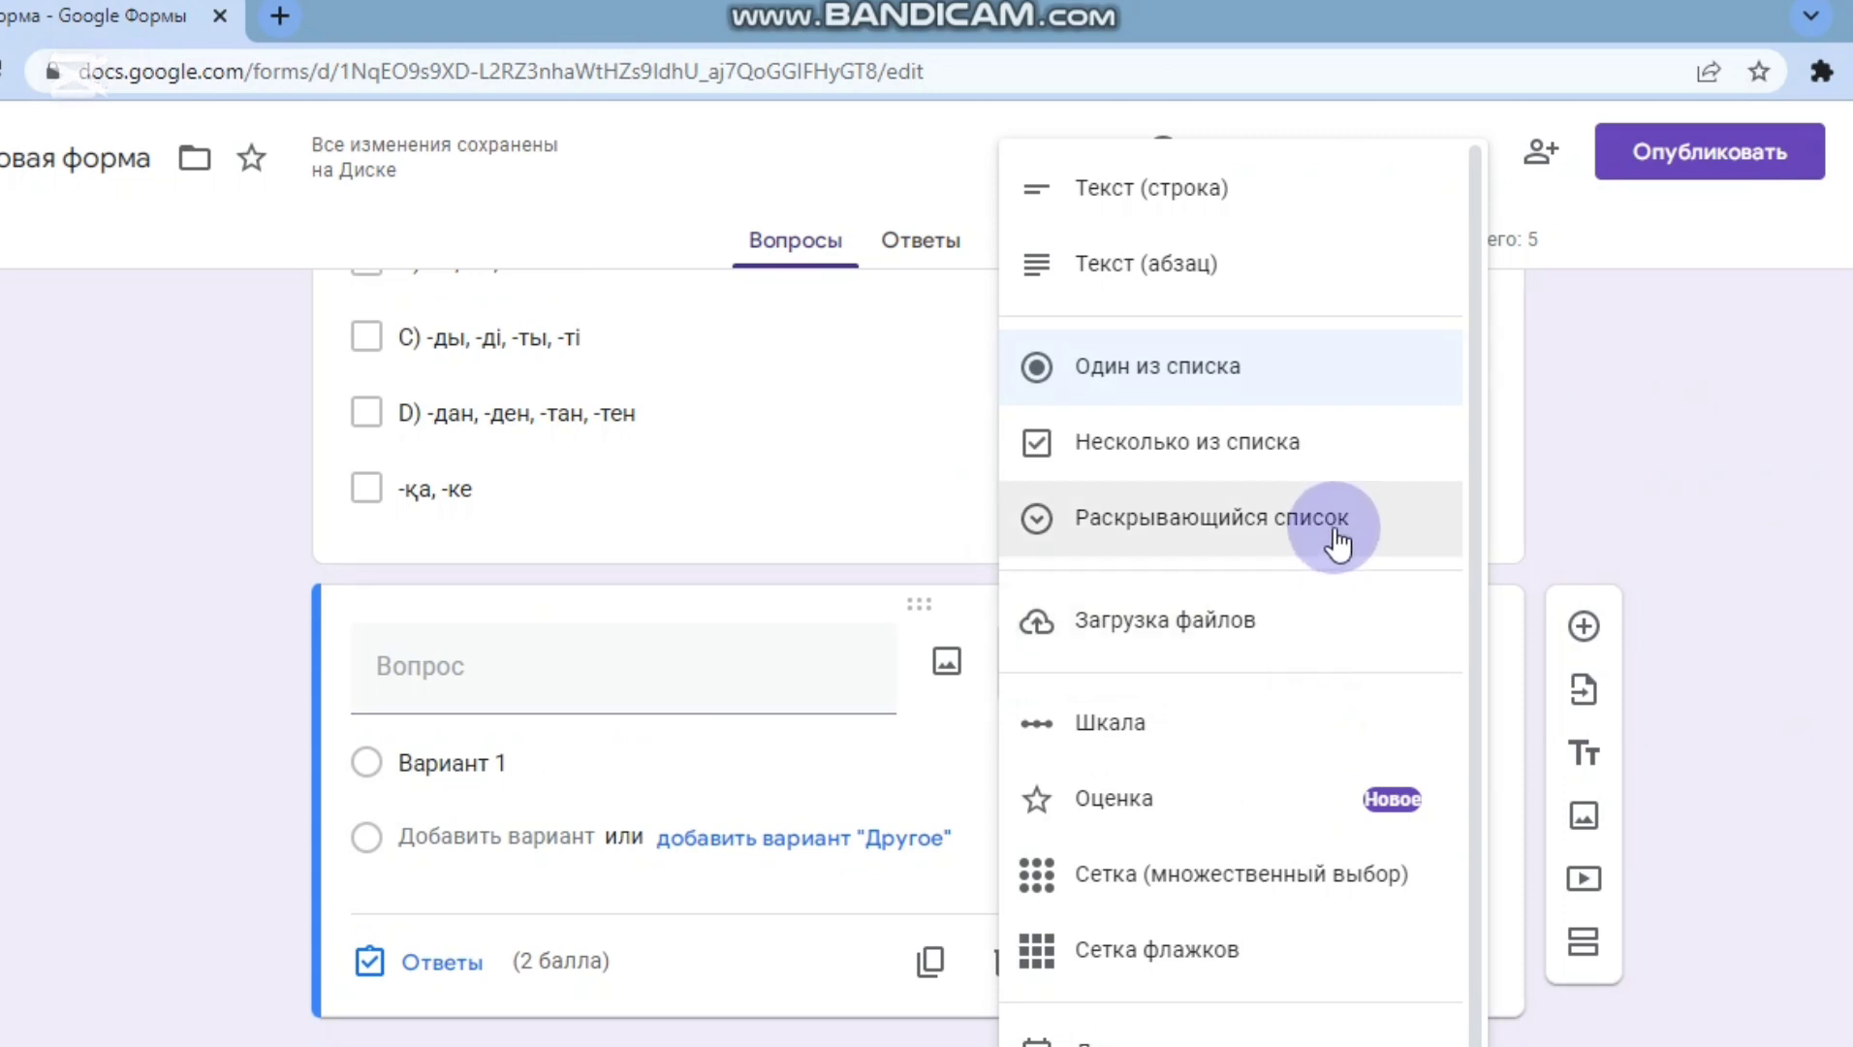
pyautogui.click(1200, 199)
# - Title the short-text question "ауылға, үйге, қалаға сөздерінен сөйлем құра" and make it required
pyautogui.click(422, 727)
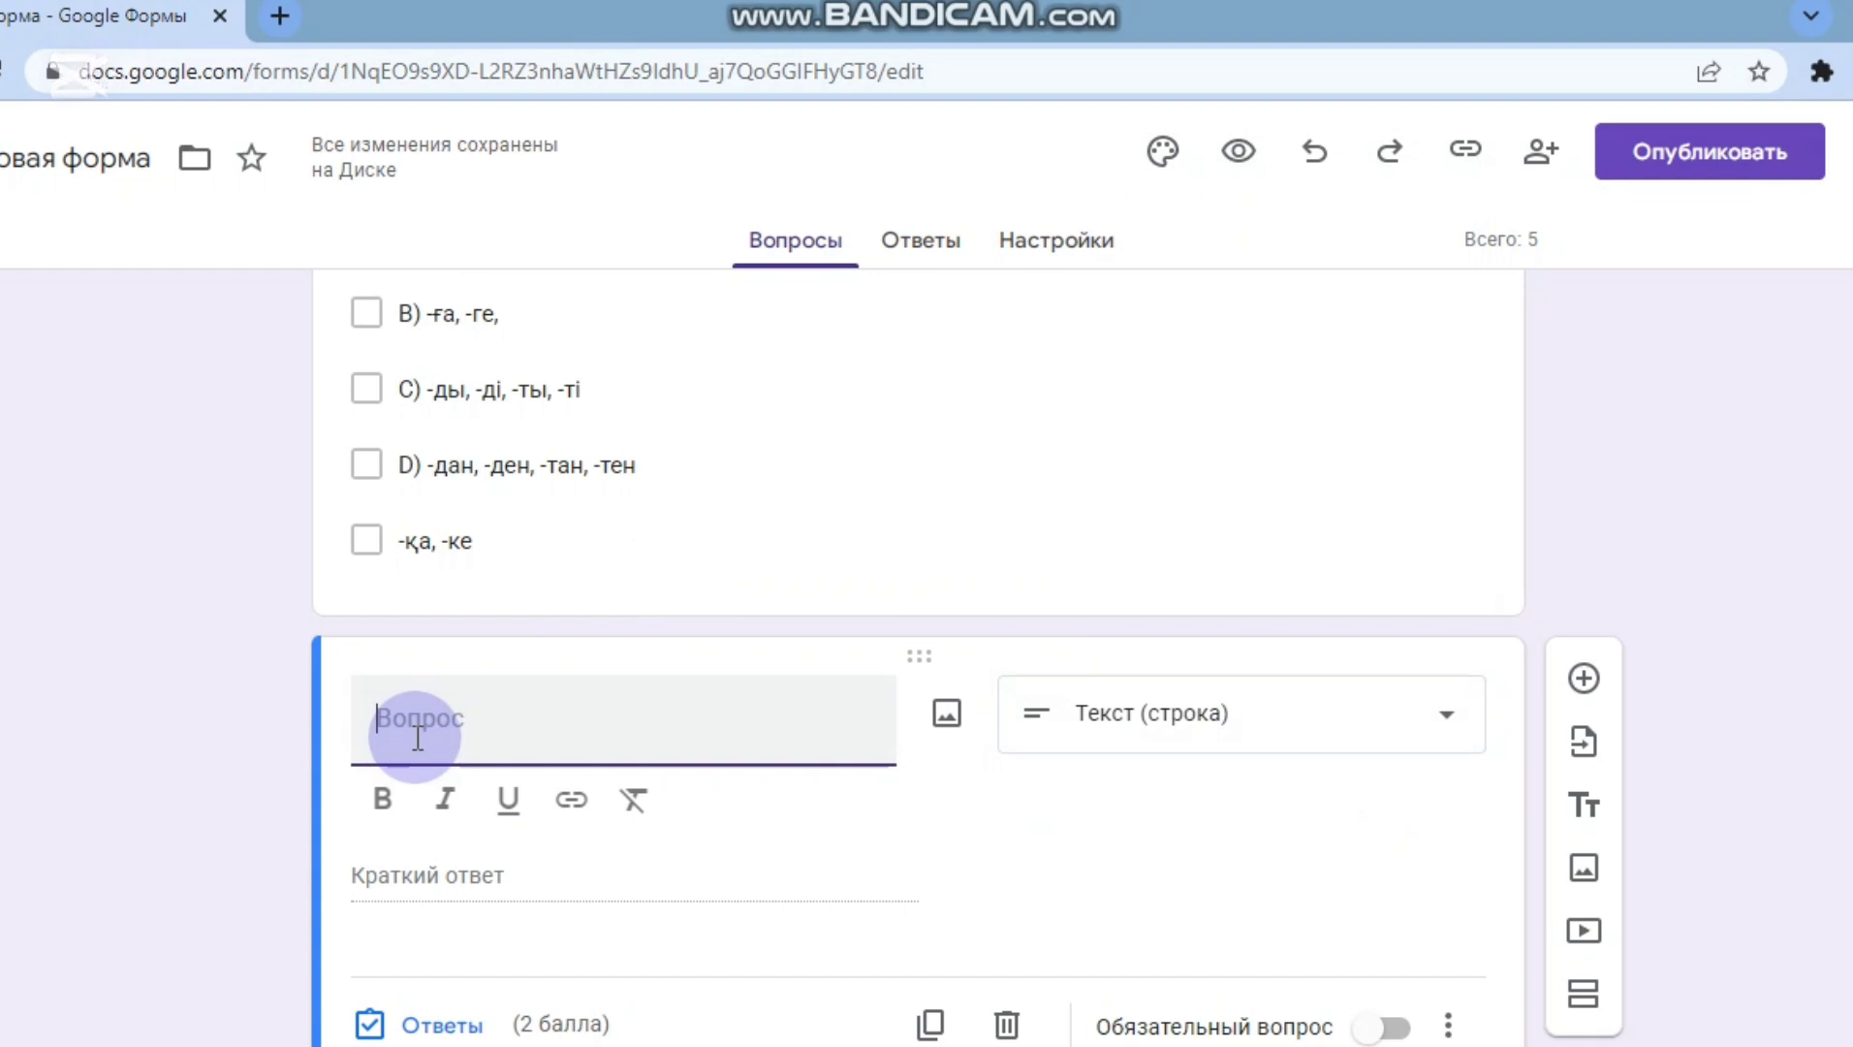
pyautogui.write('ауылға,')
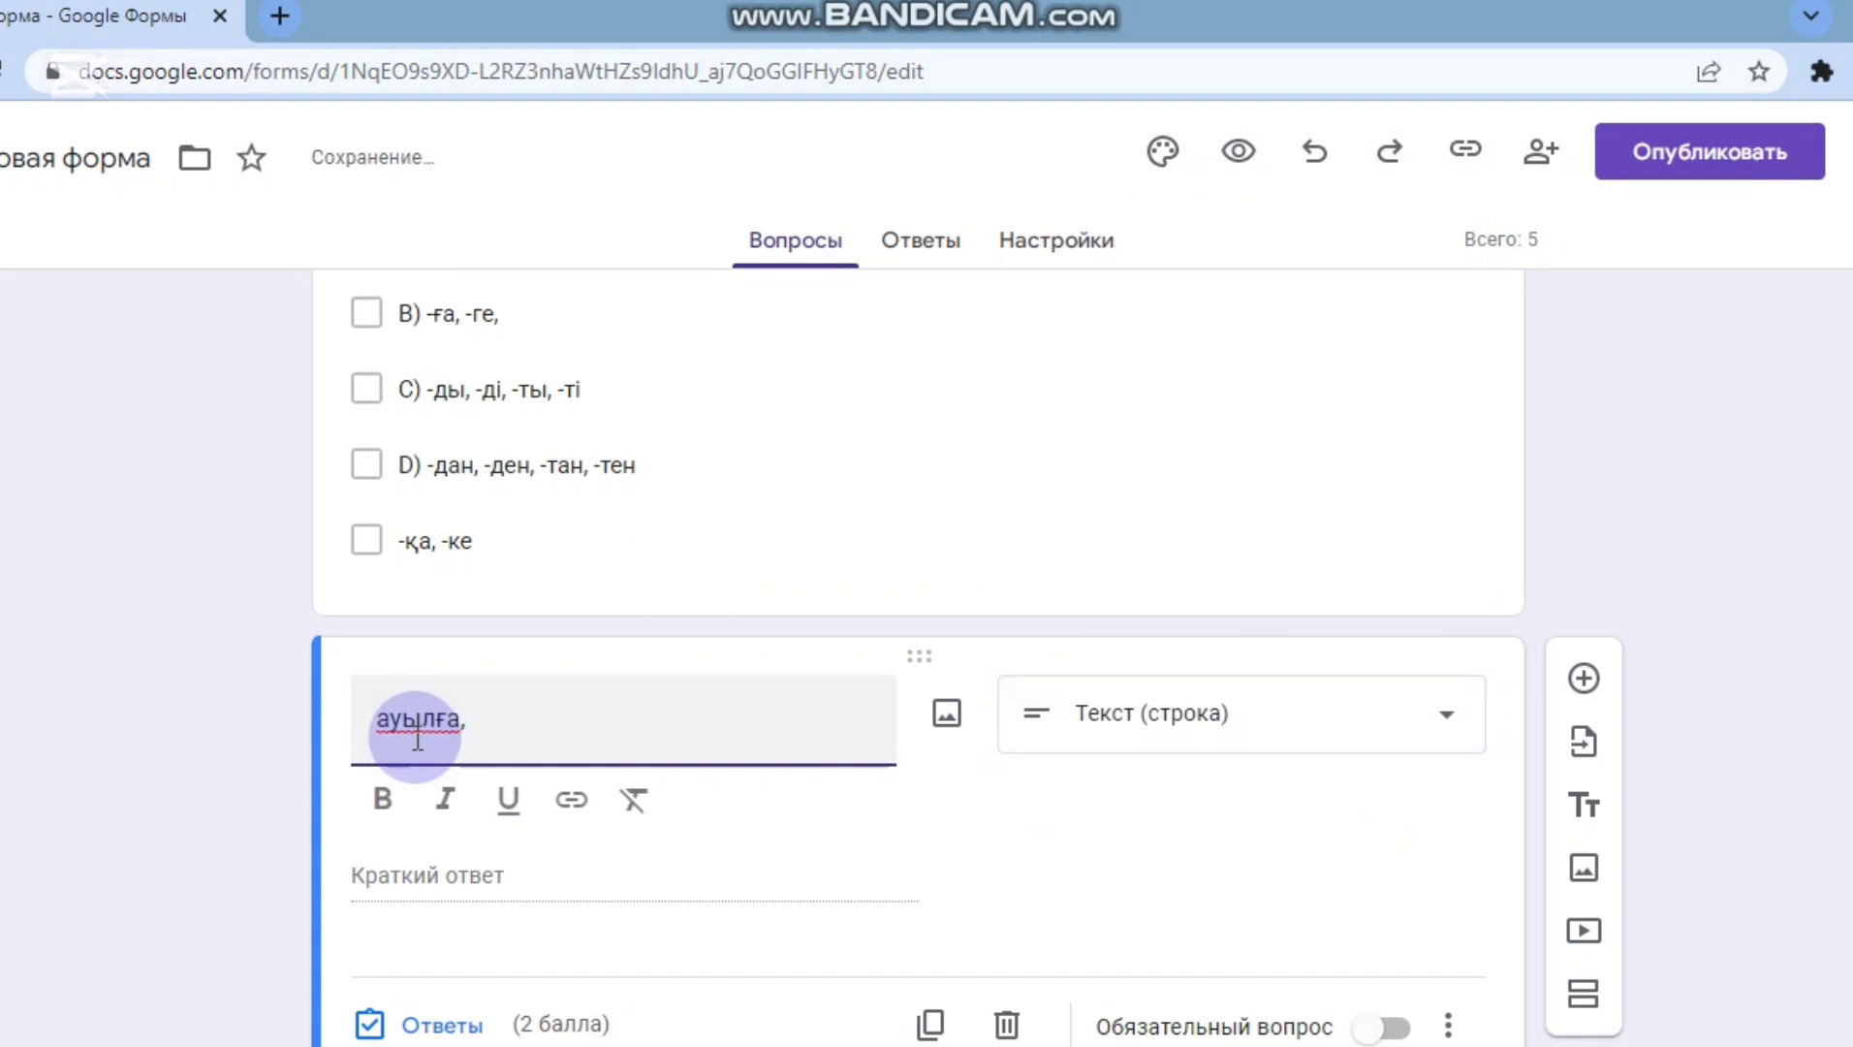
pyautogui.write(' үйге , қалаға се')
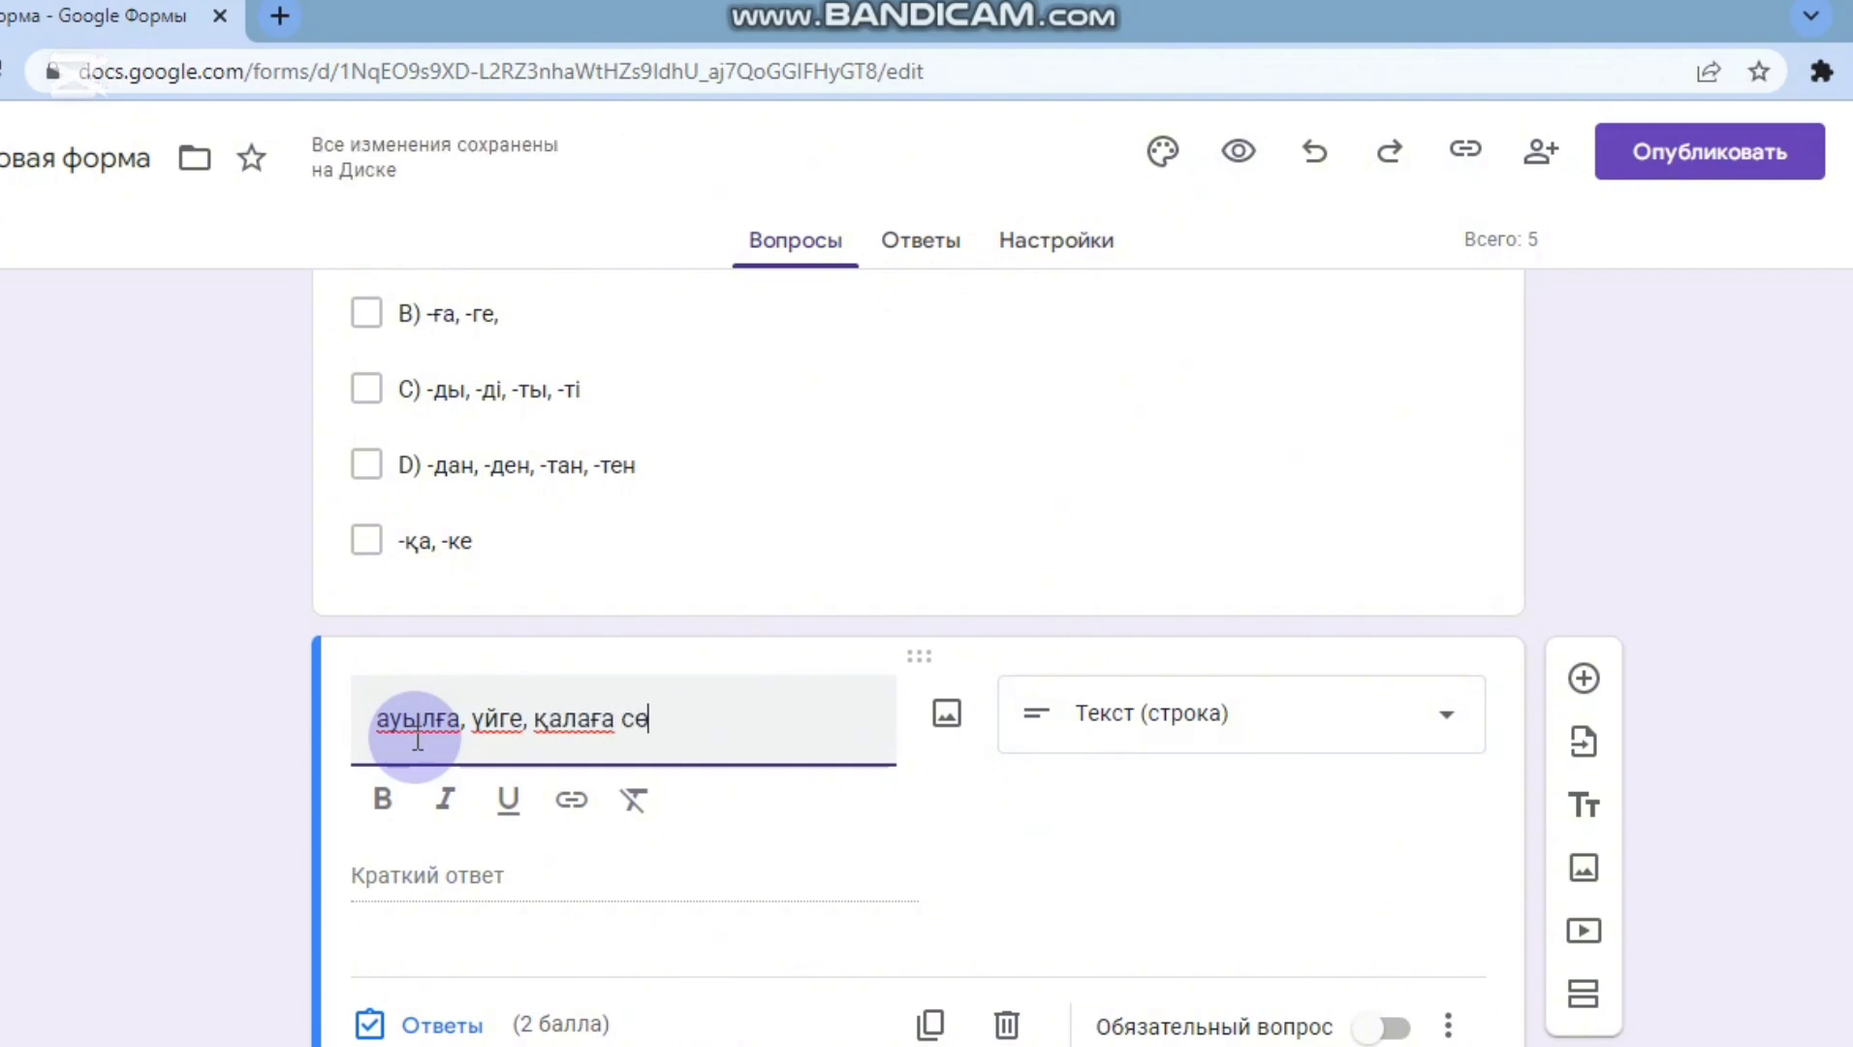
pyautogui.press('BackSpace')
pyautogui.write('өздерінен сө')
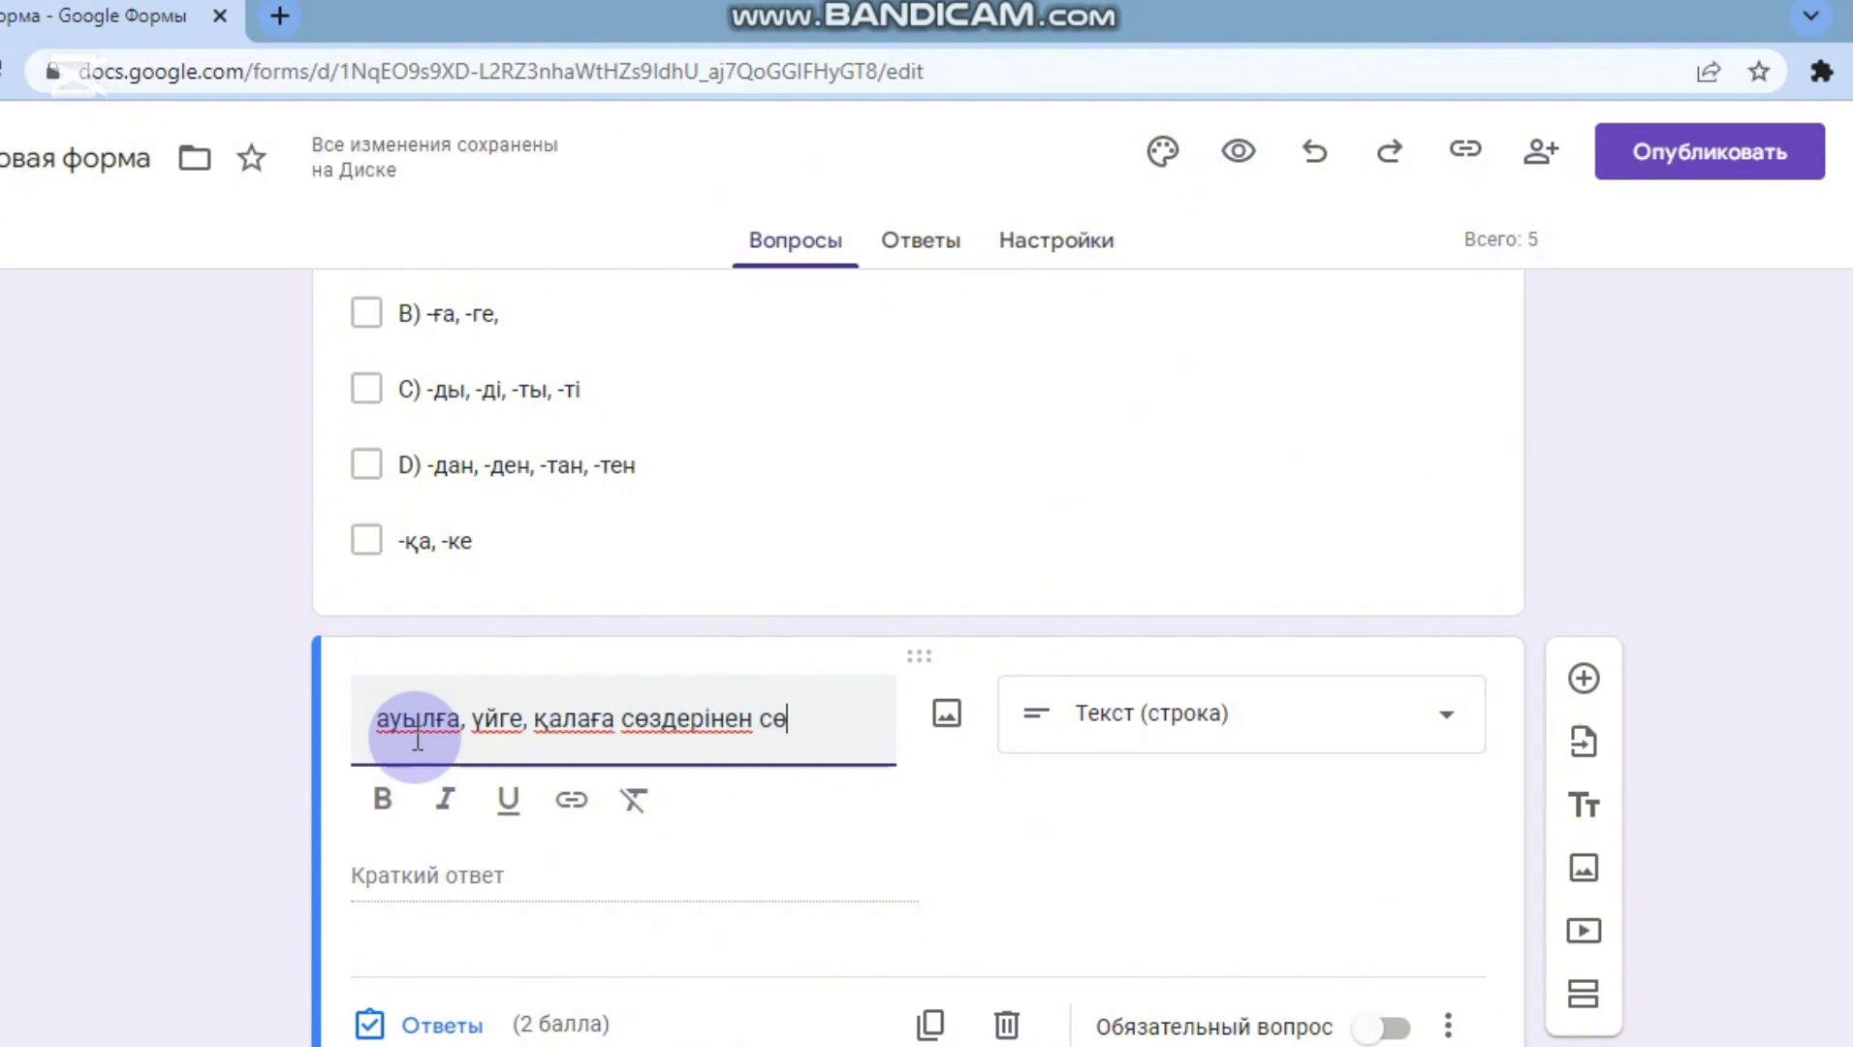
pyautogui.write('йлем құр')
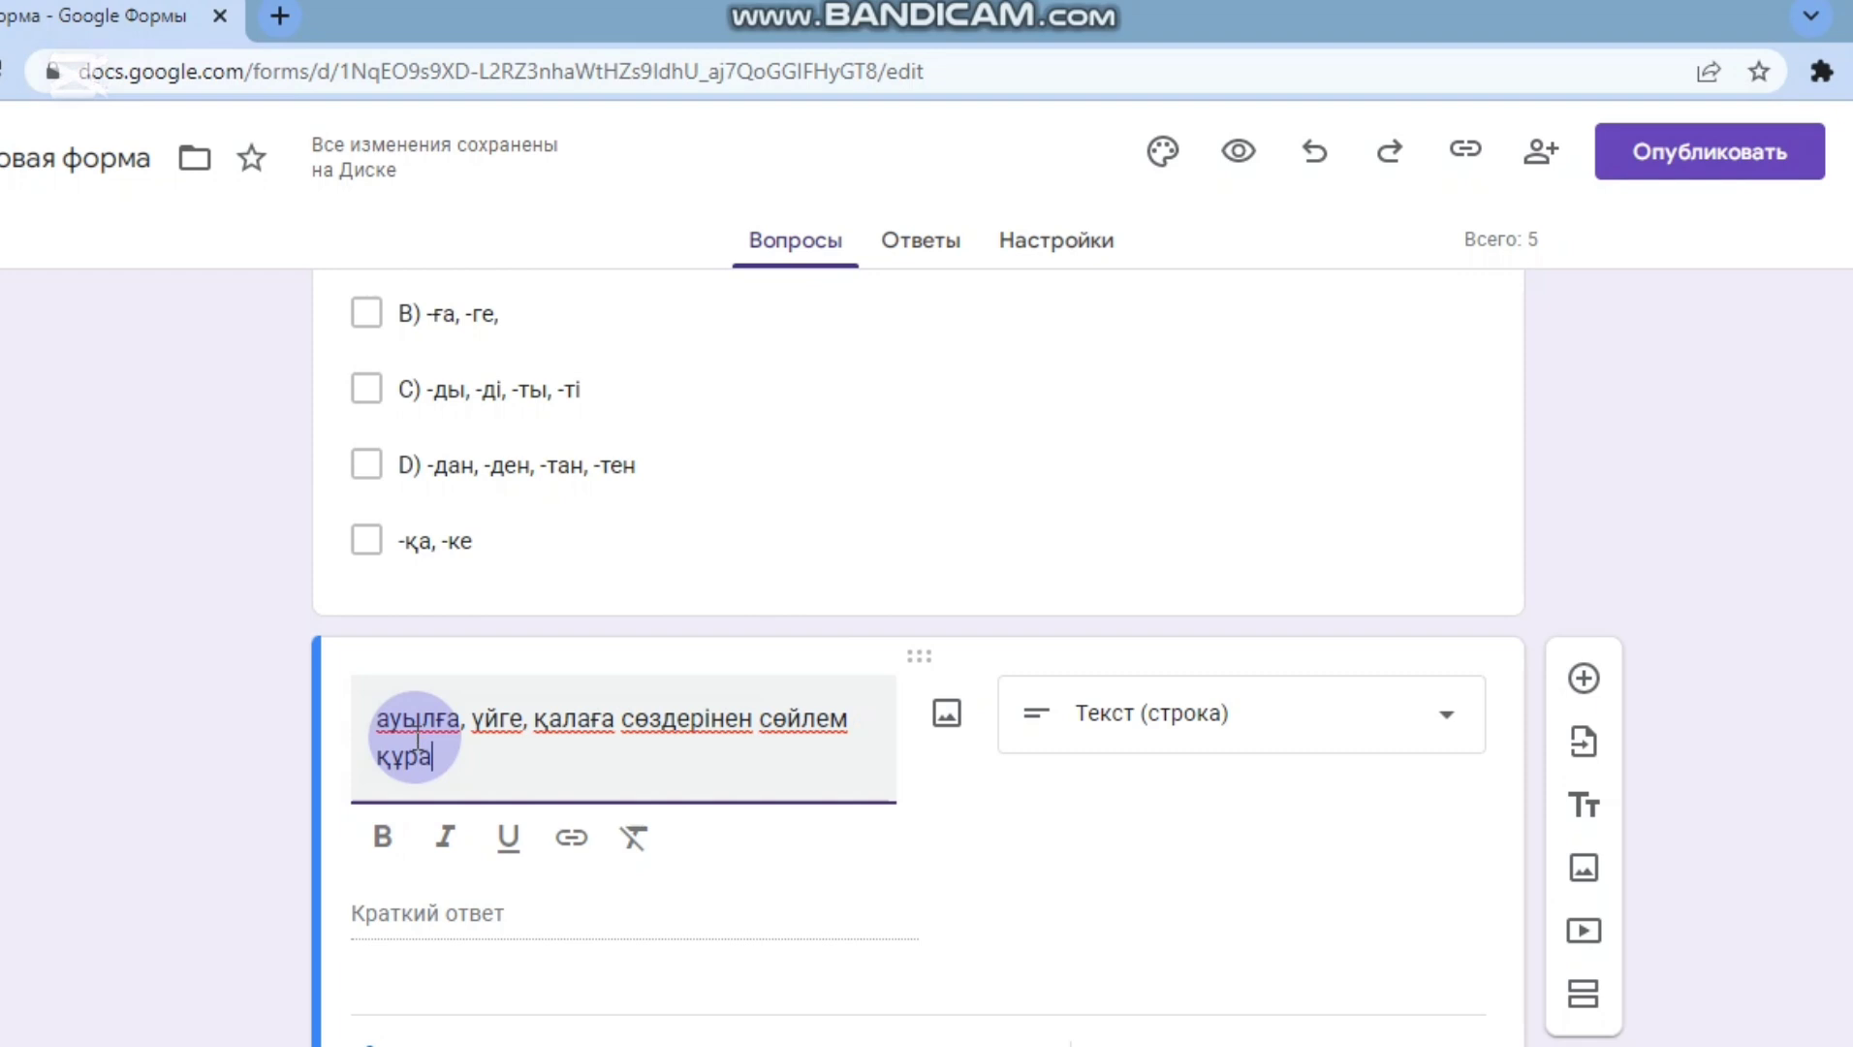
pyautogui.write('а')
pyautogui.click(602, 848)
pyautogui.click(458, 914)
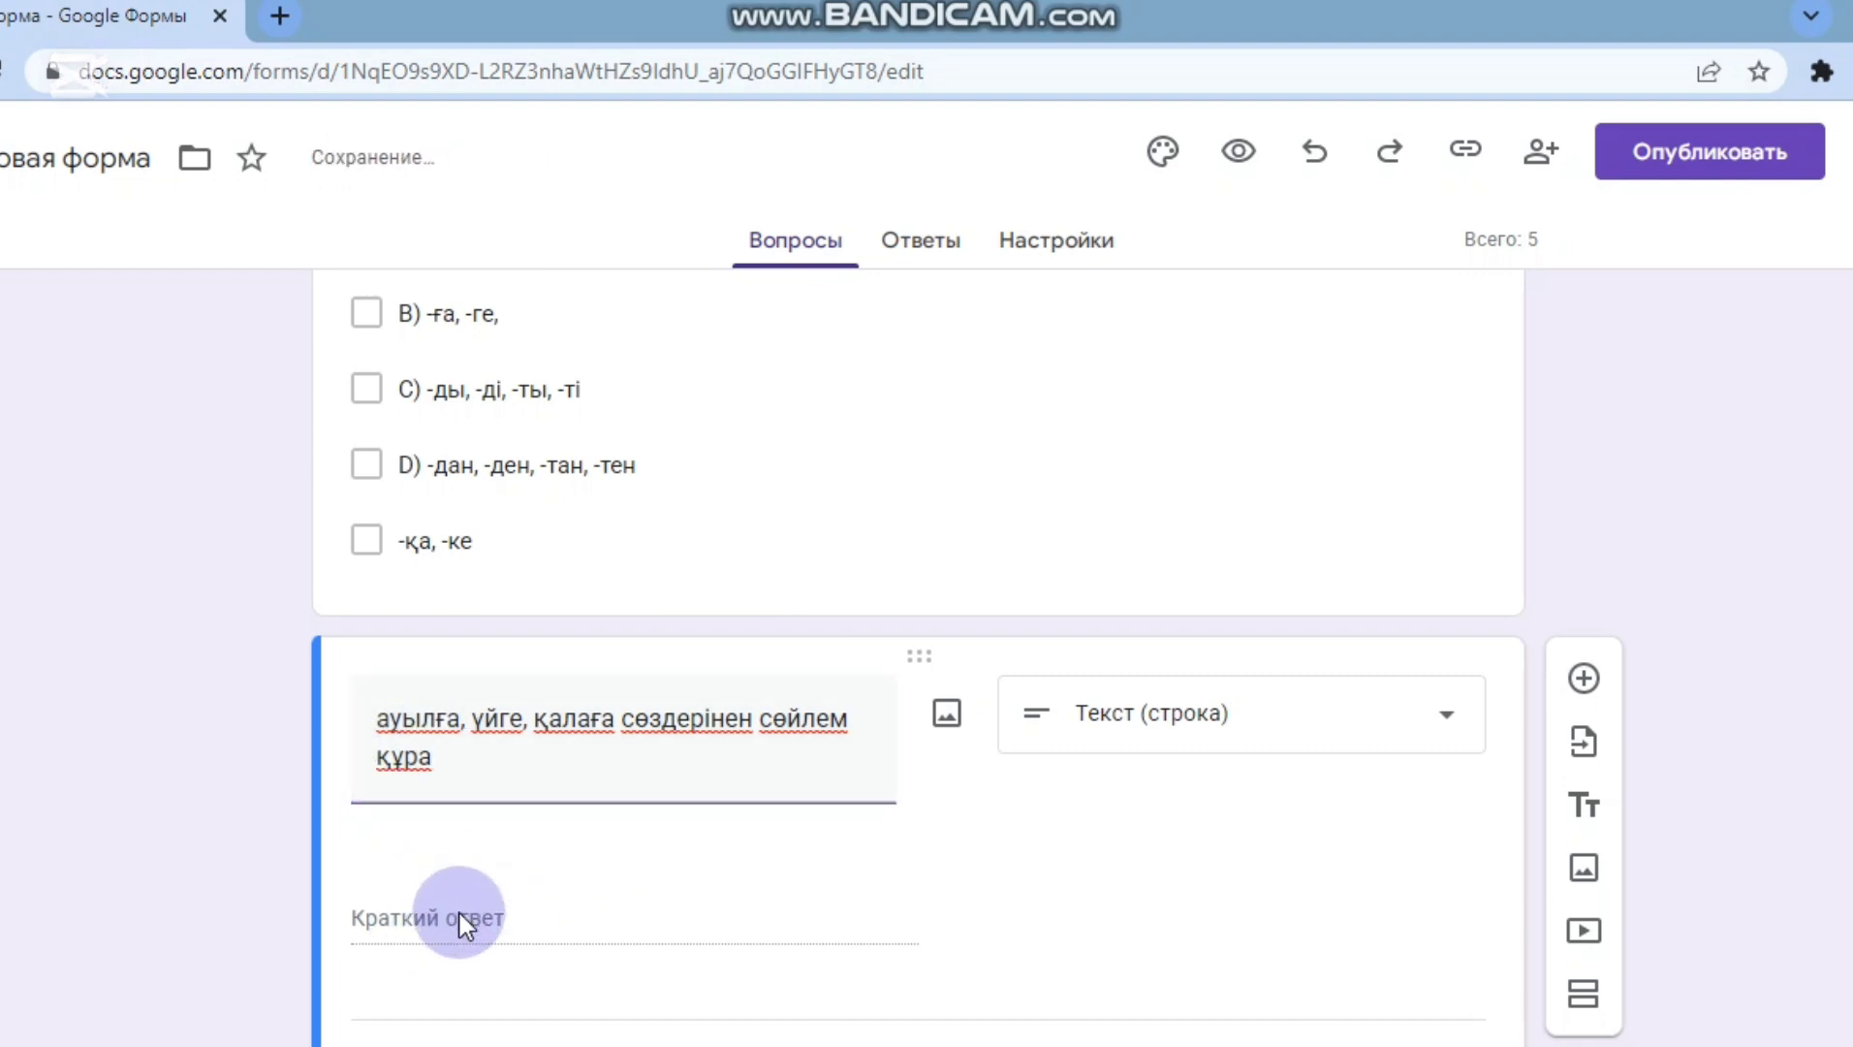
pyautogui.click(461, 1004)
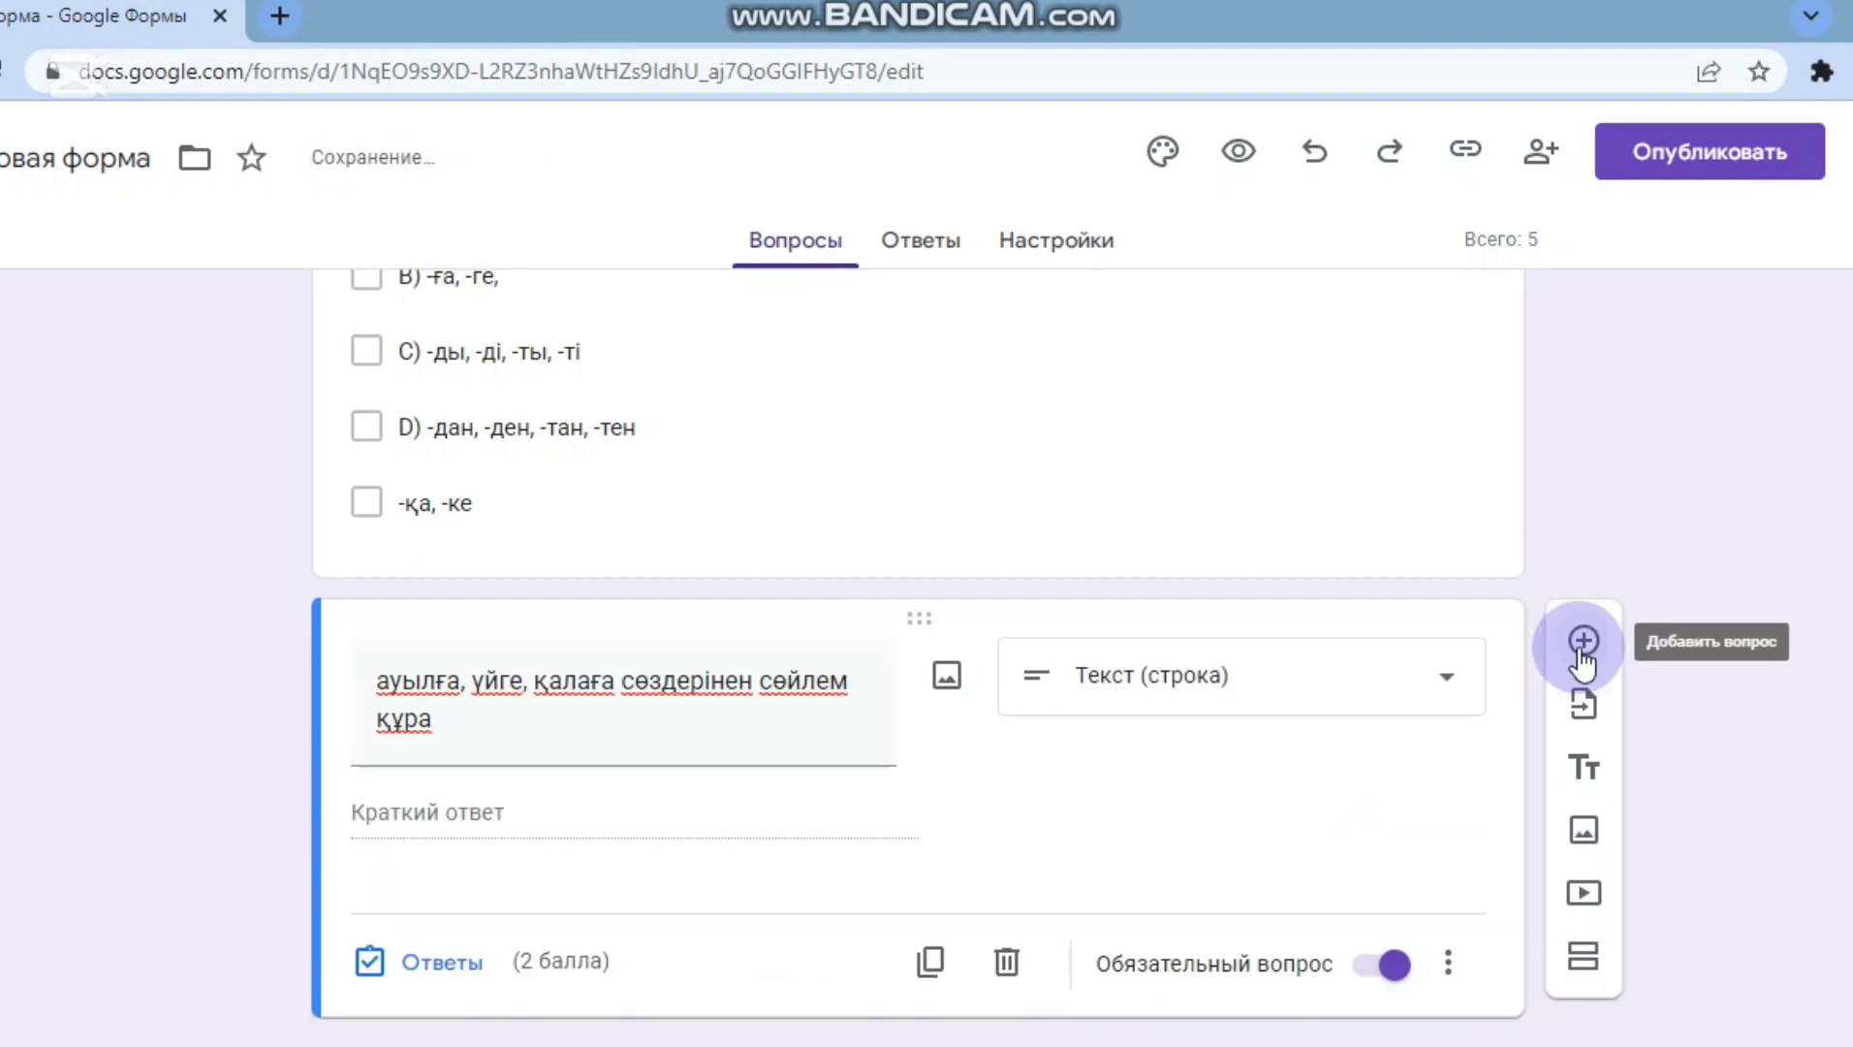
# - Add another question below the short-text one and set its type to paragraph "Текст (абзац)"
pyautogui.click(1583, 641)
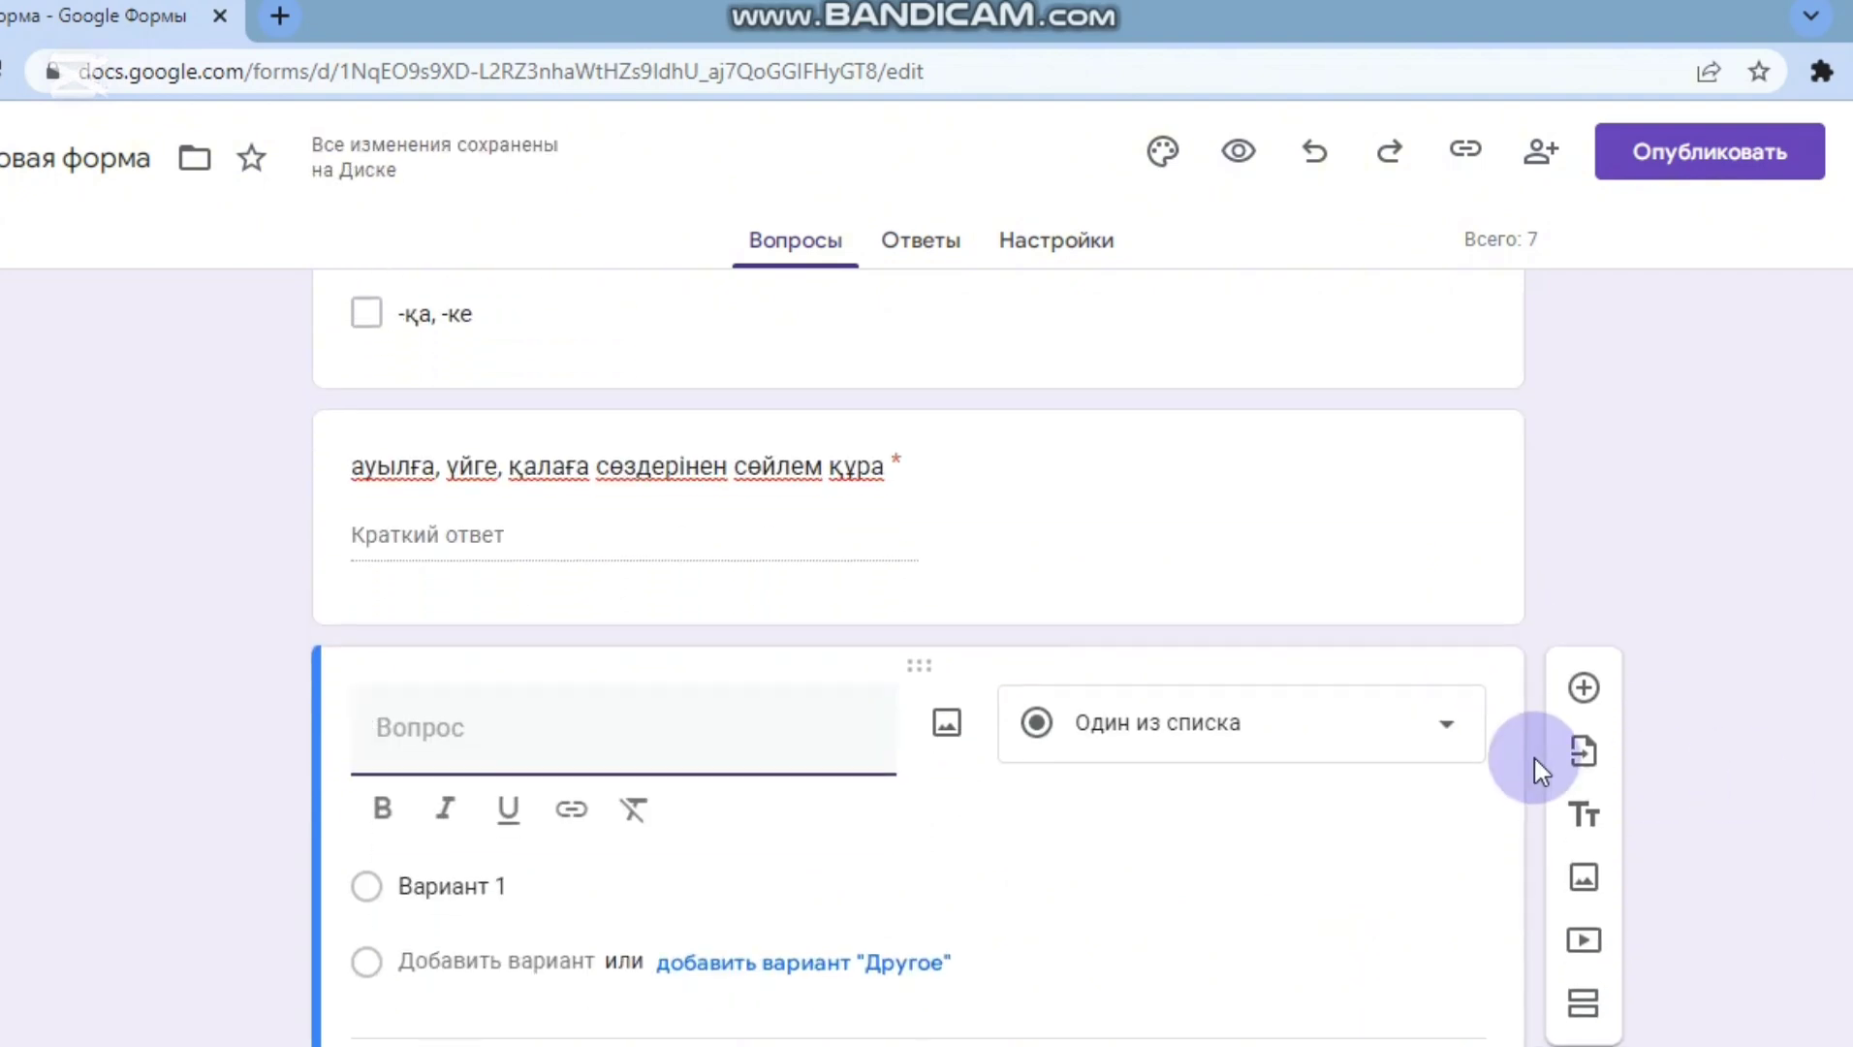
pyautogui.click(1403, 742)
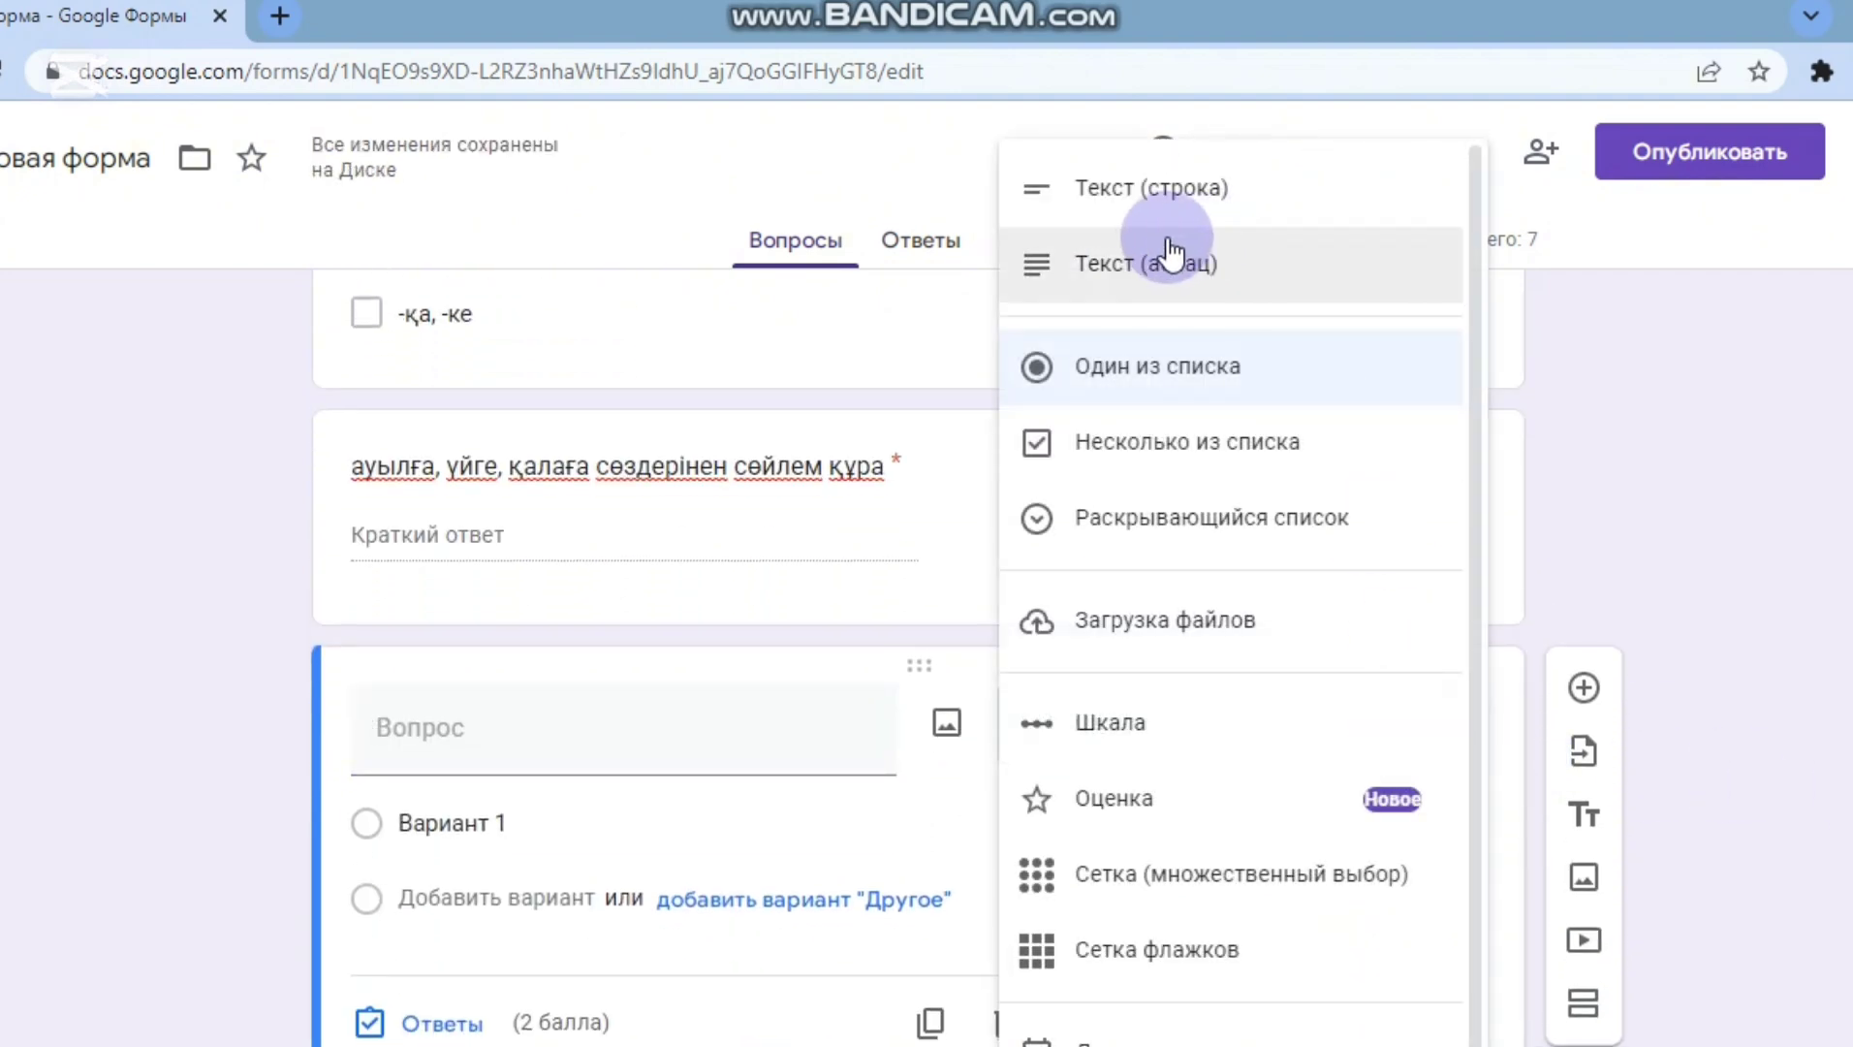
pyautogui.click(1151, 261)
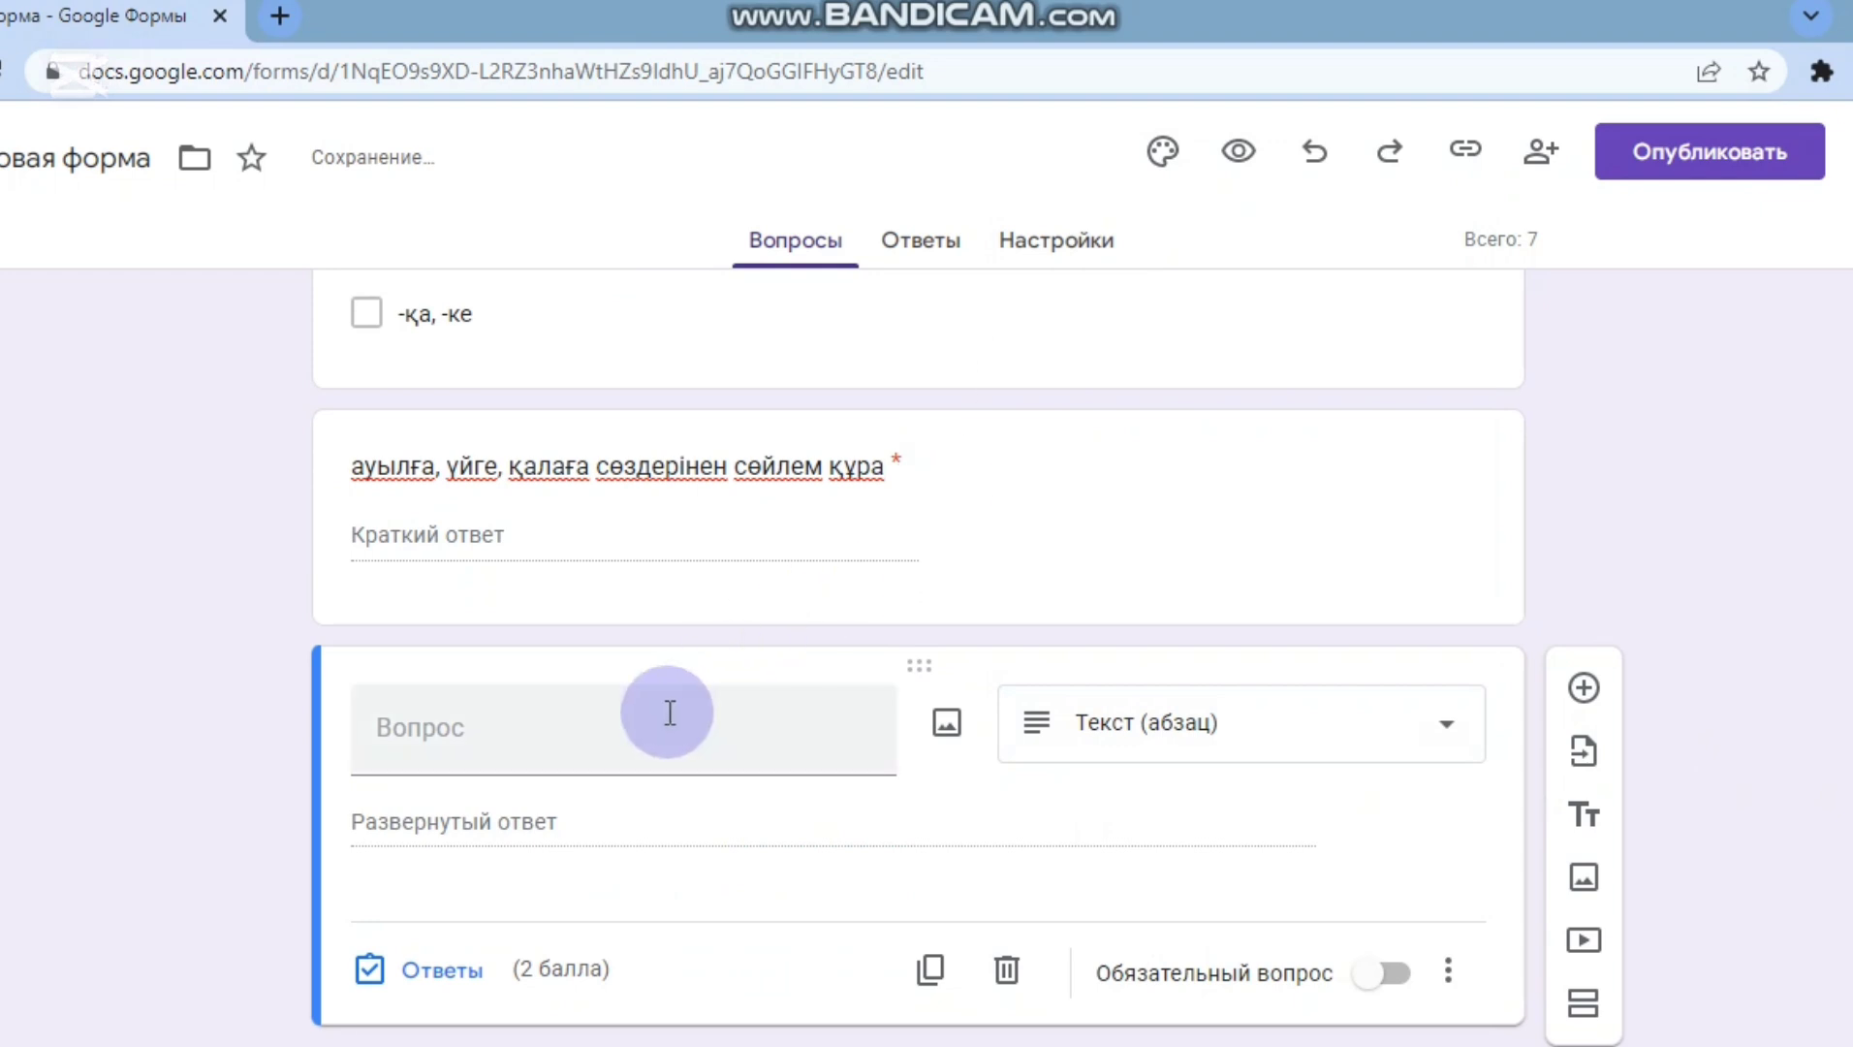
# - Title the paragraph question "Бүгінгі өткен сабақ туралы пікіріңізді жазыңыз" and make it required
pyautogui.click(544, 732)
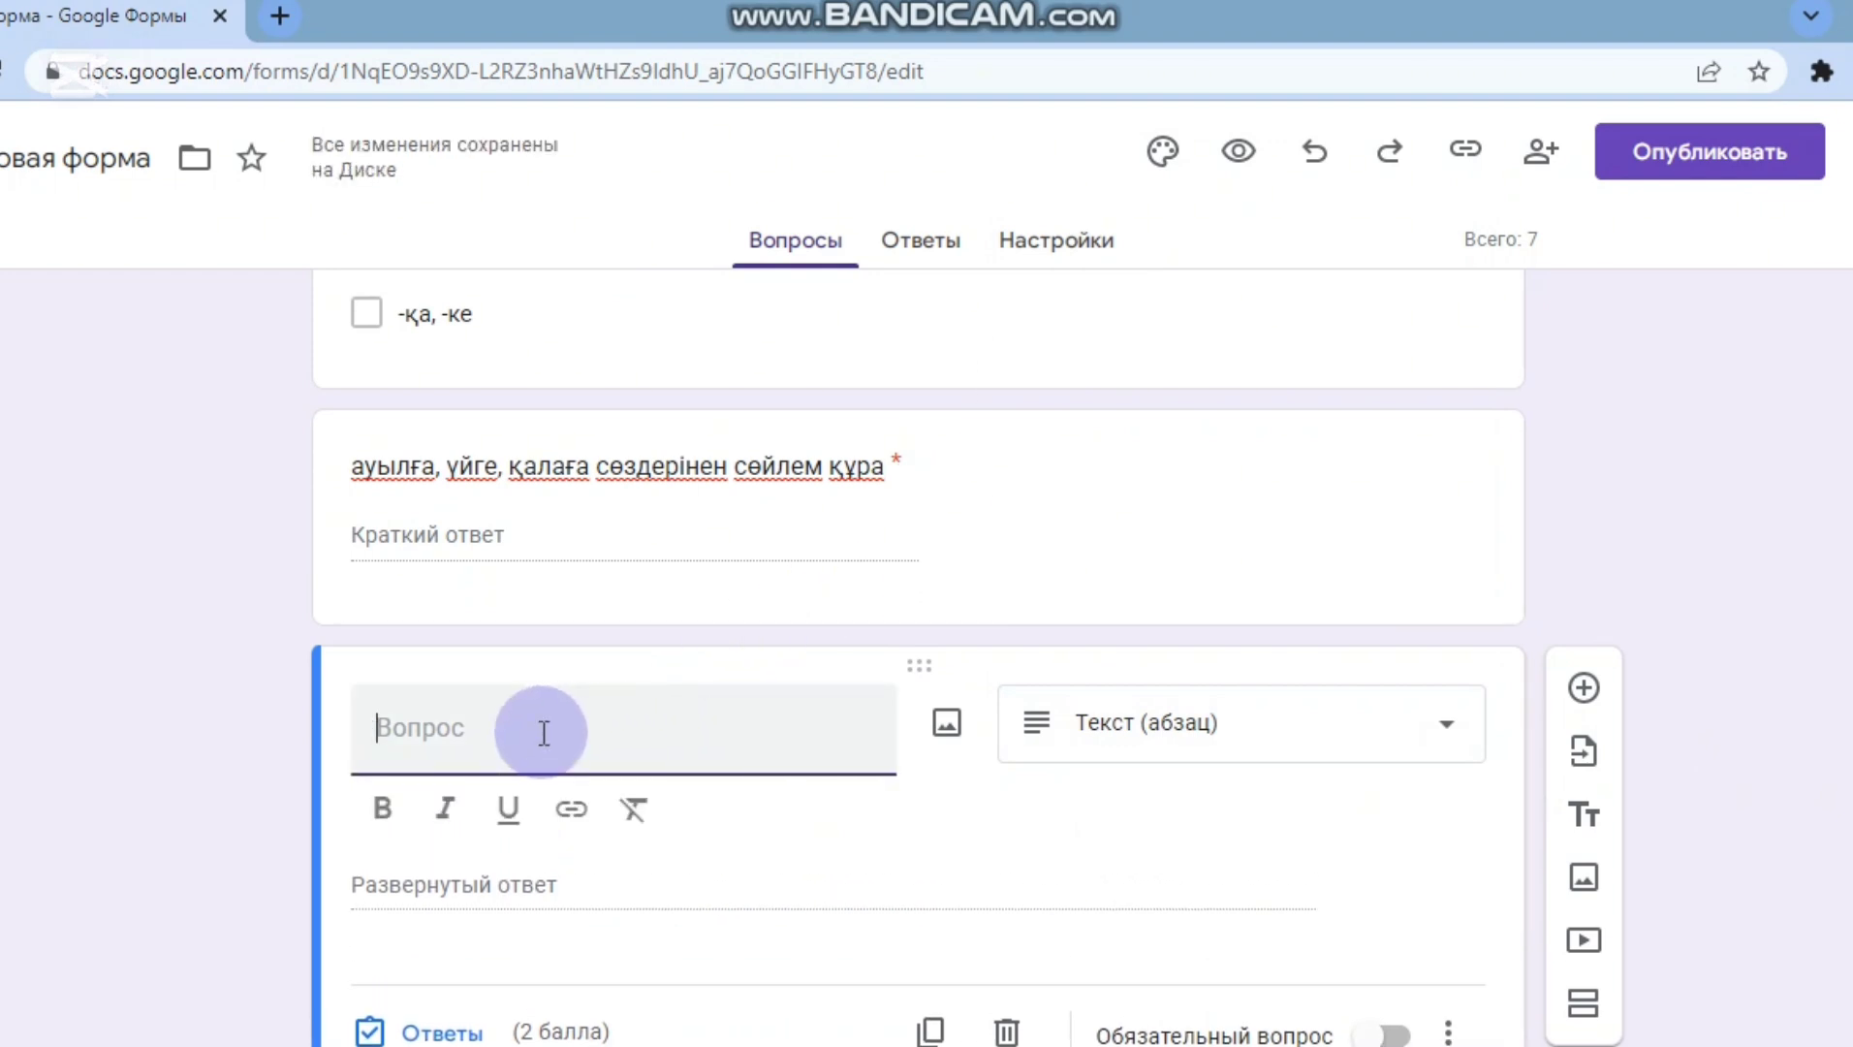
pyautogui.write('Бүгінгі өткен сабақ')
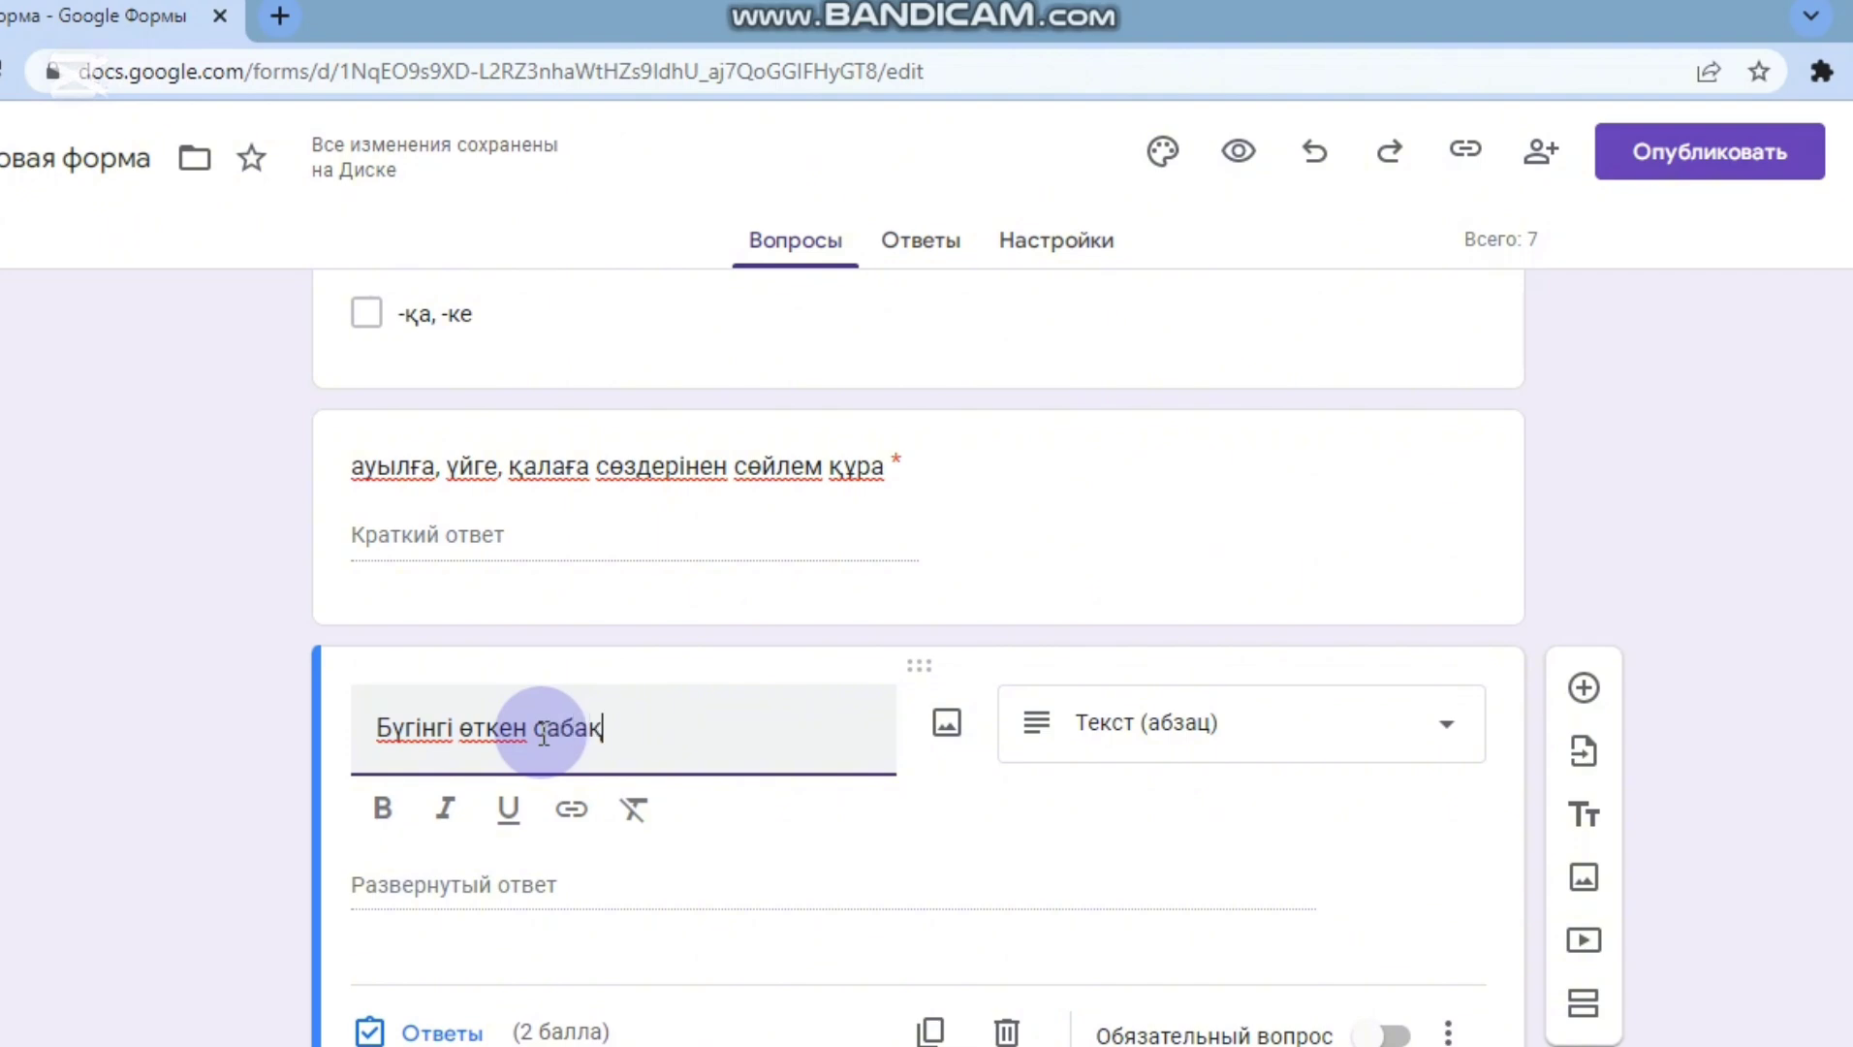
pyautogui.write(' туралы')
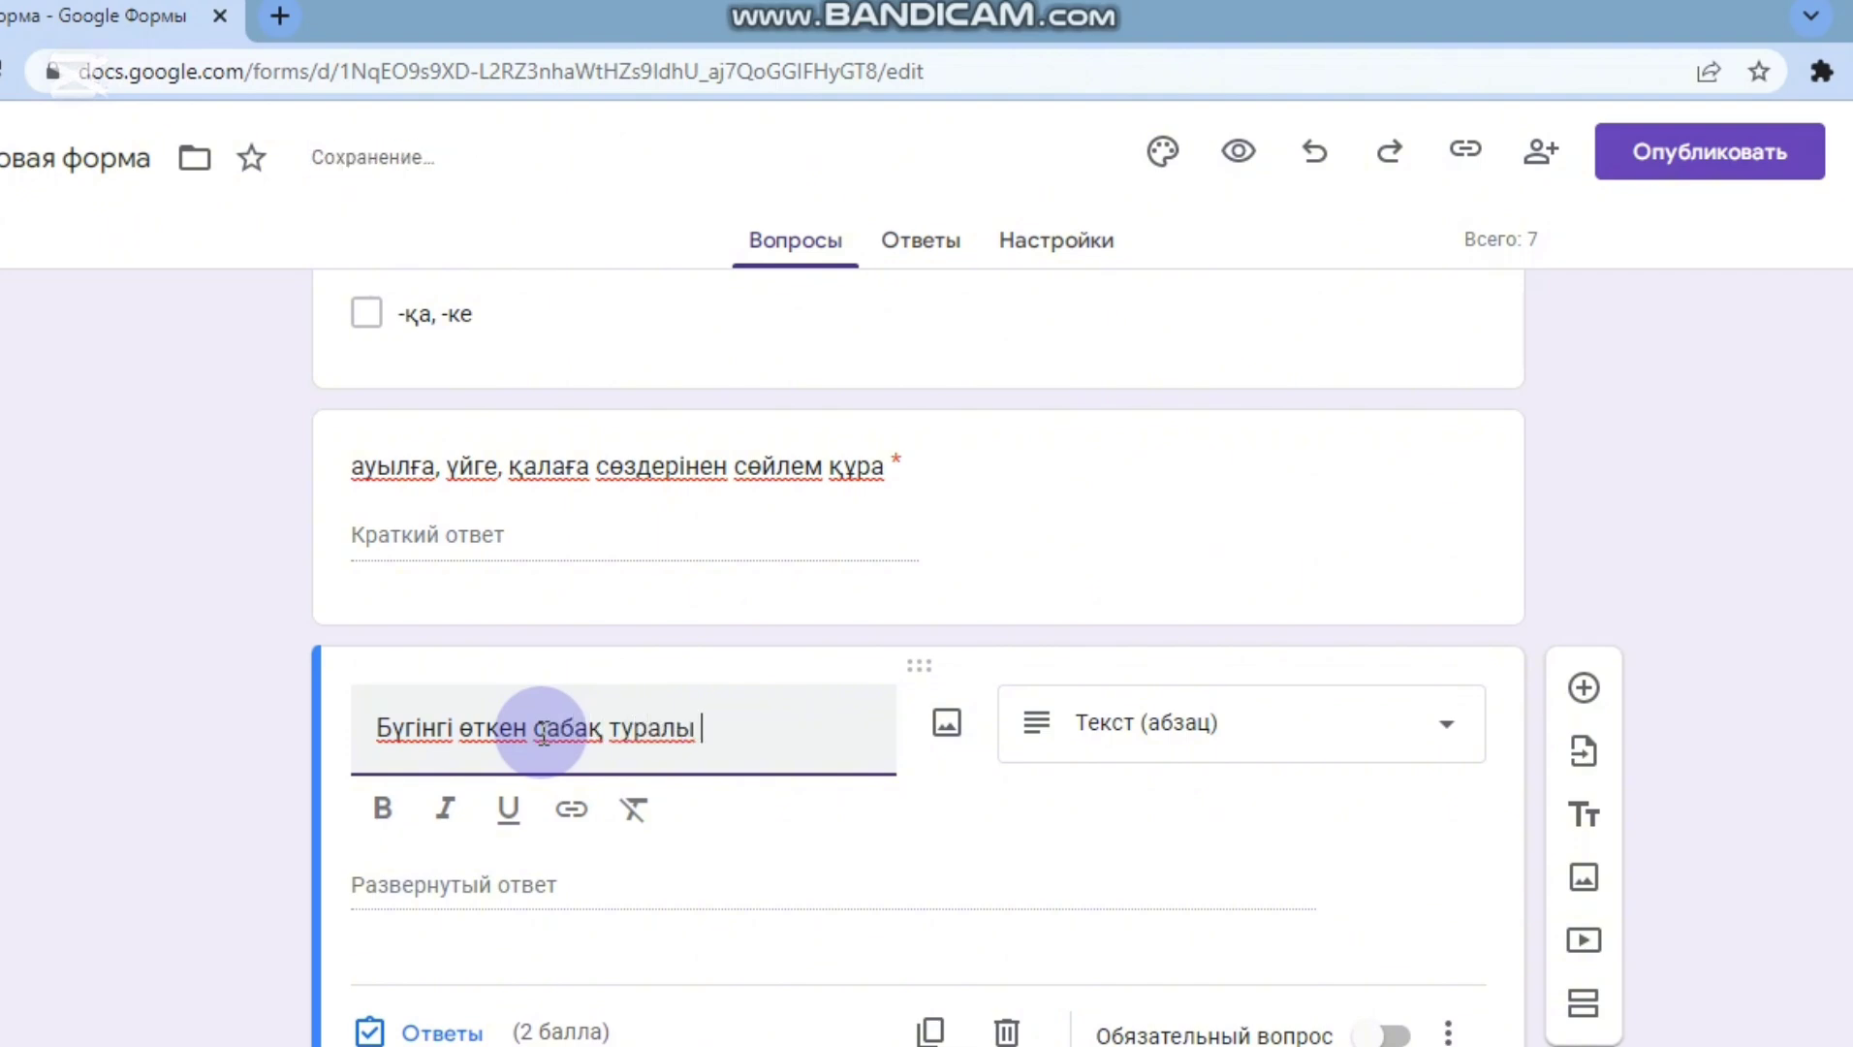
pyautogui.write(' пікірің')
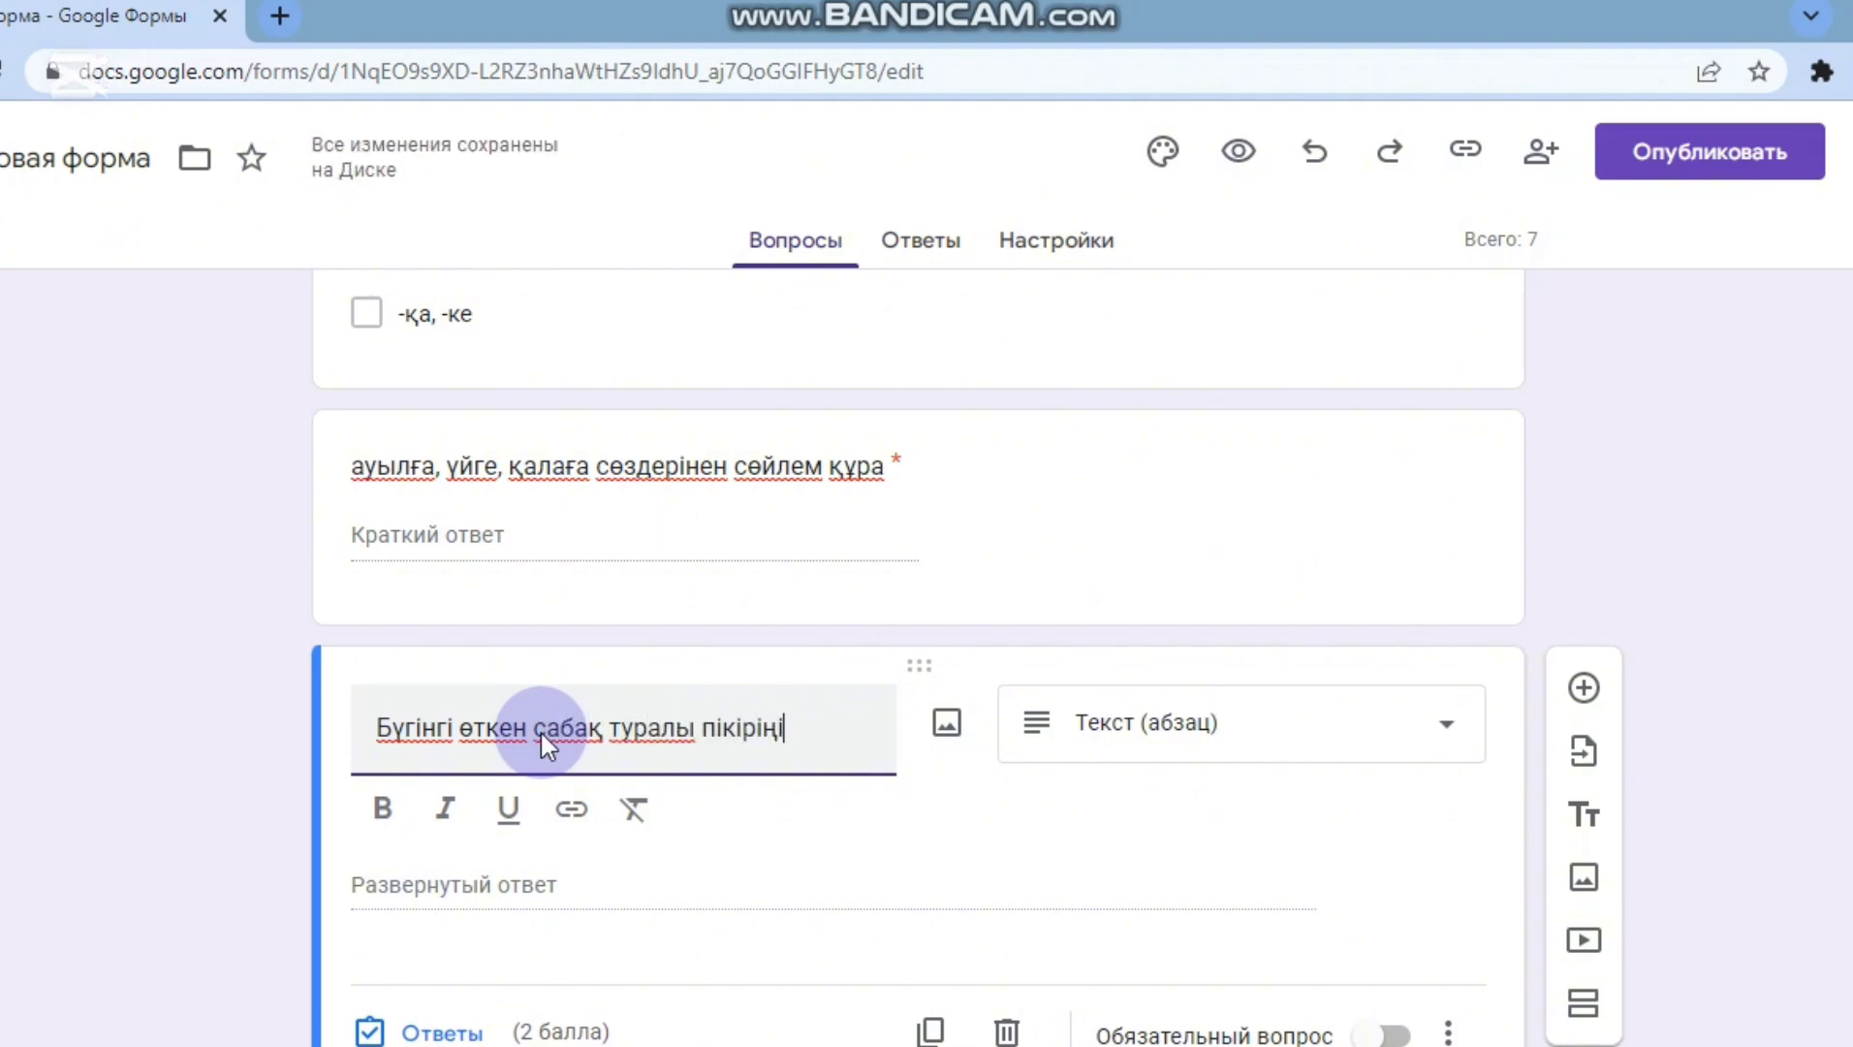
pyautogui.write('ізді жазыңыз')
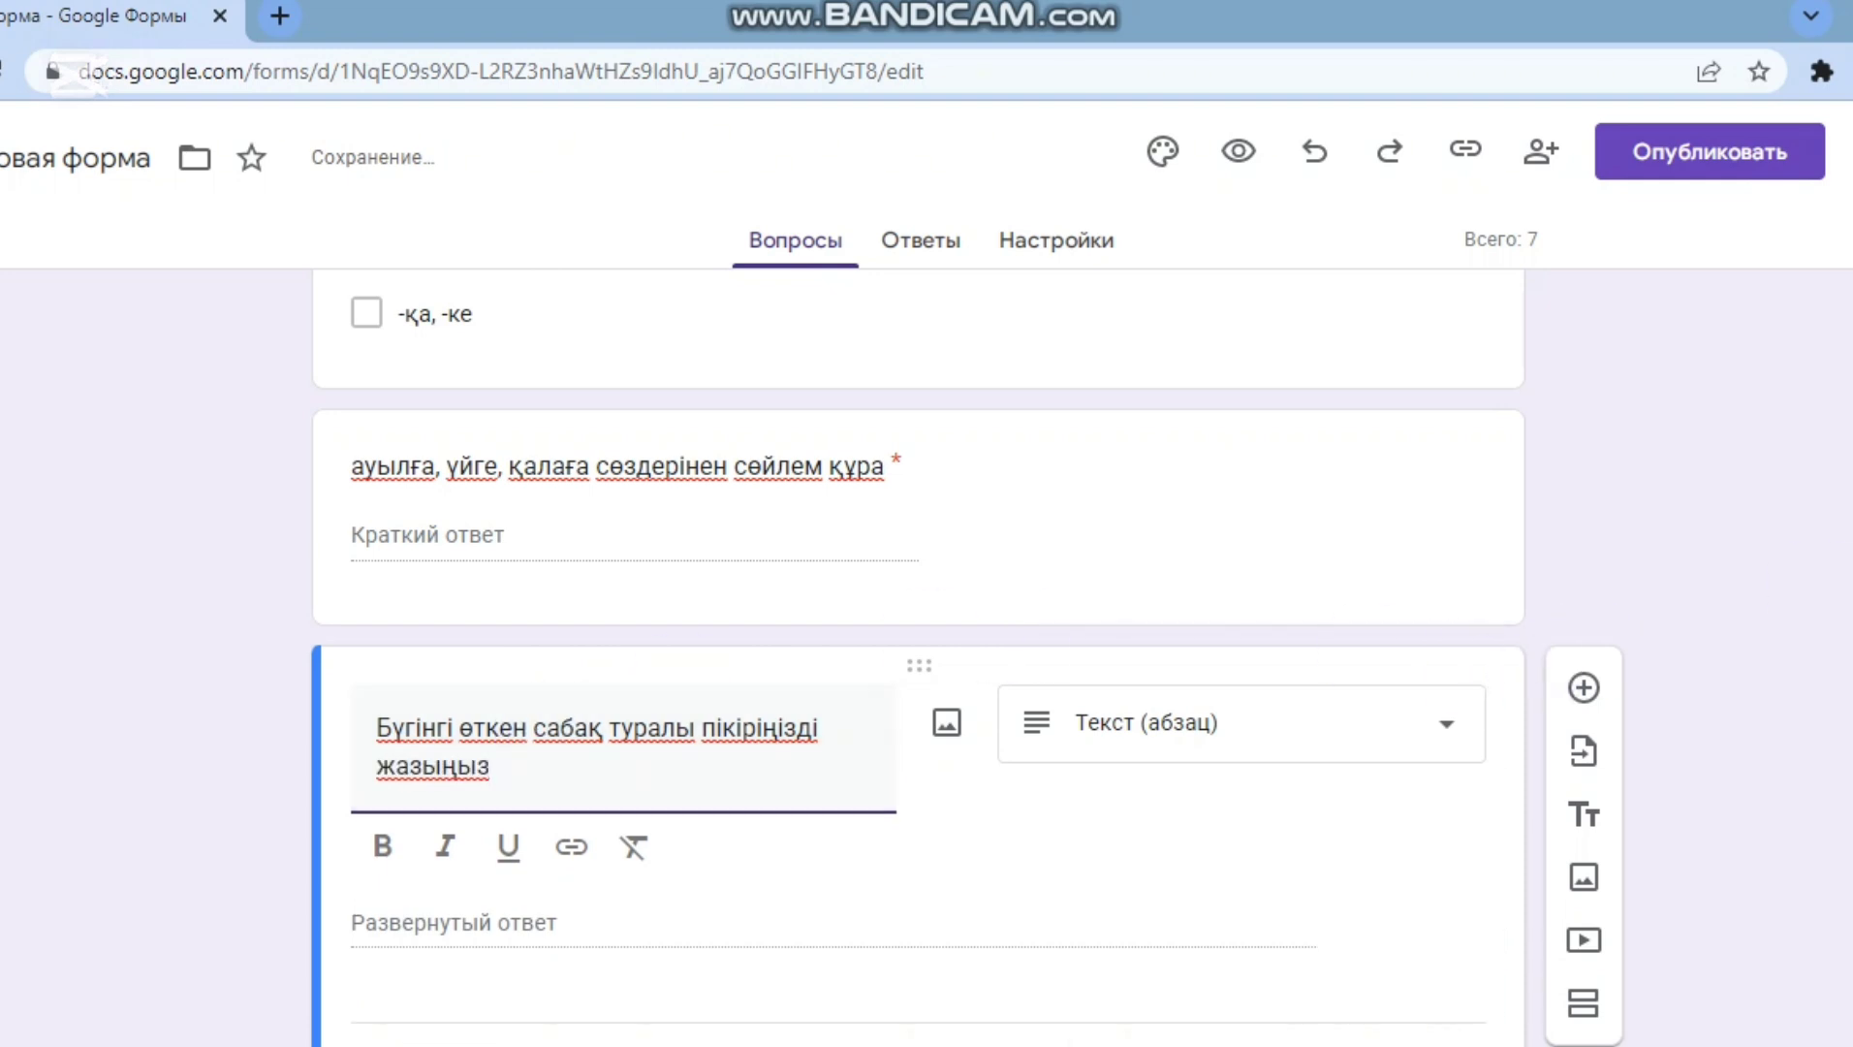
pyautogui.click(477, 936)
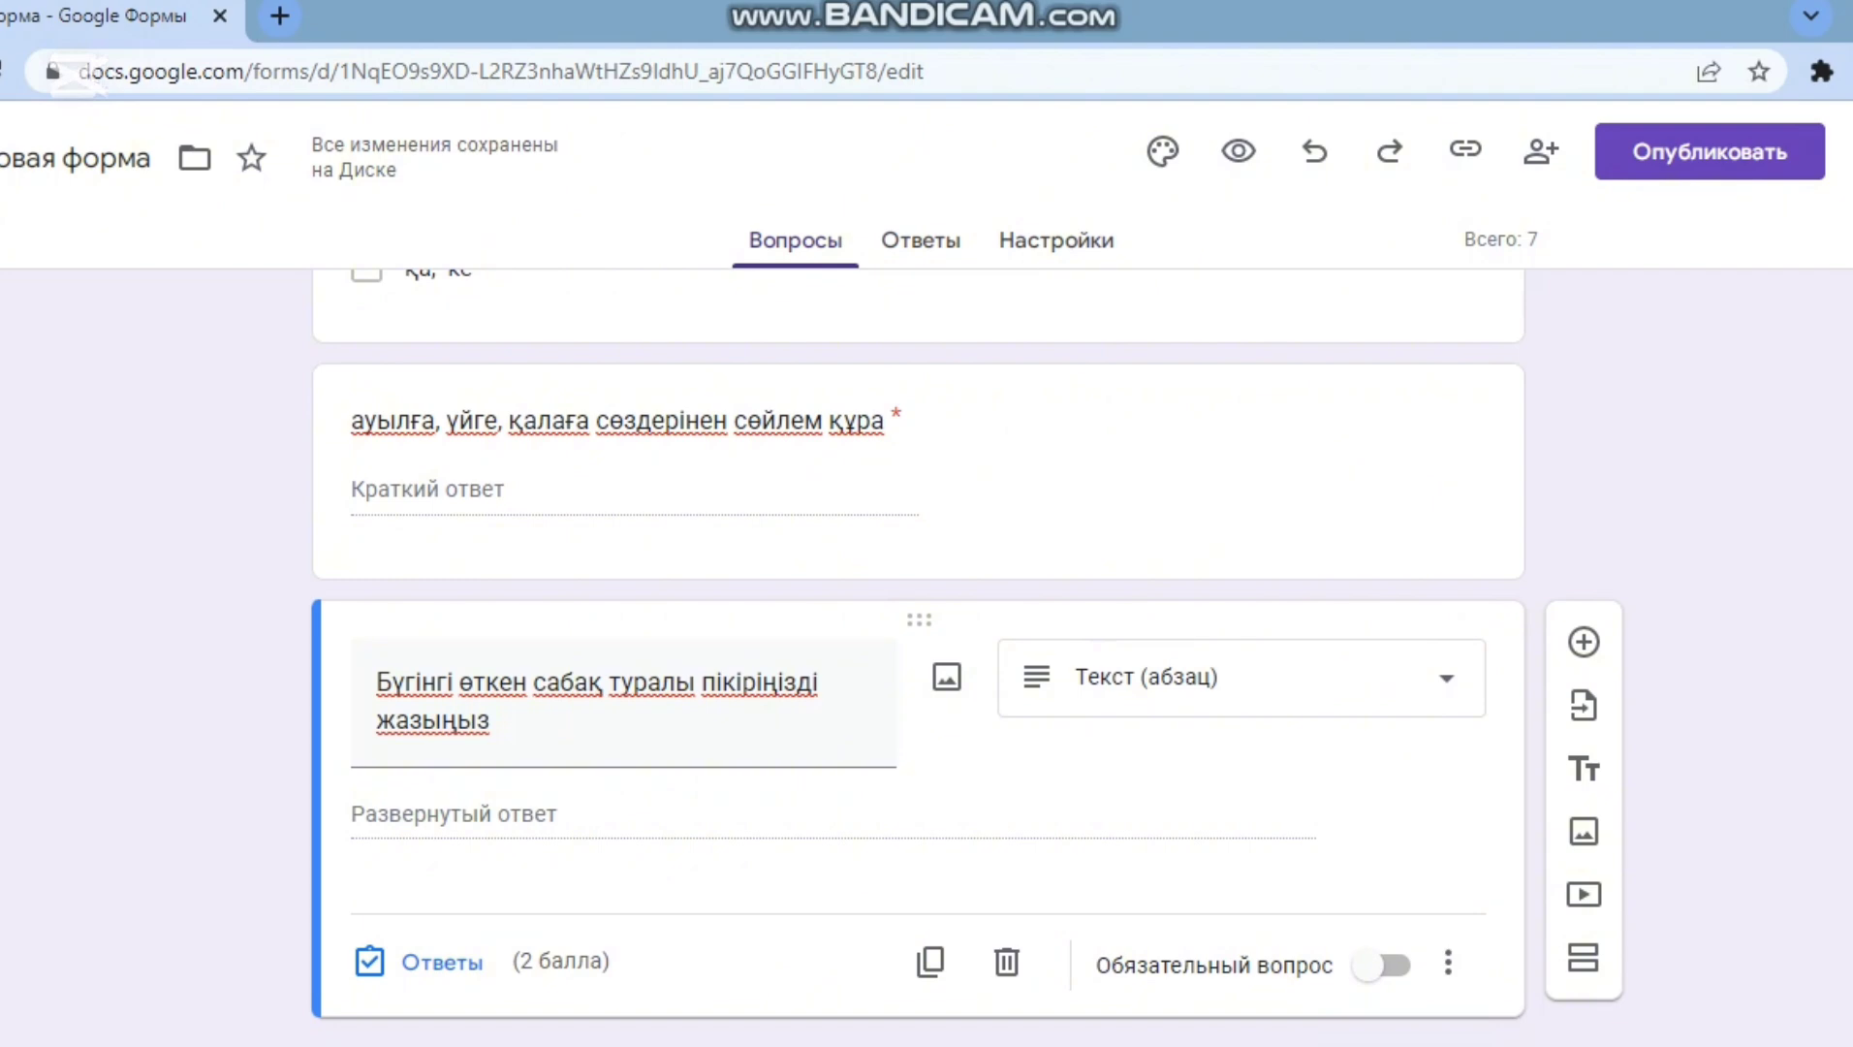
pyautogui.click(1406, 963)
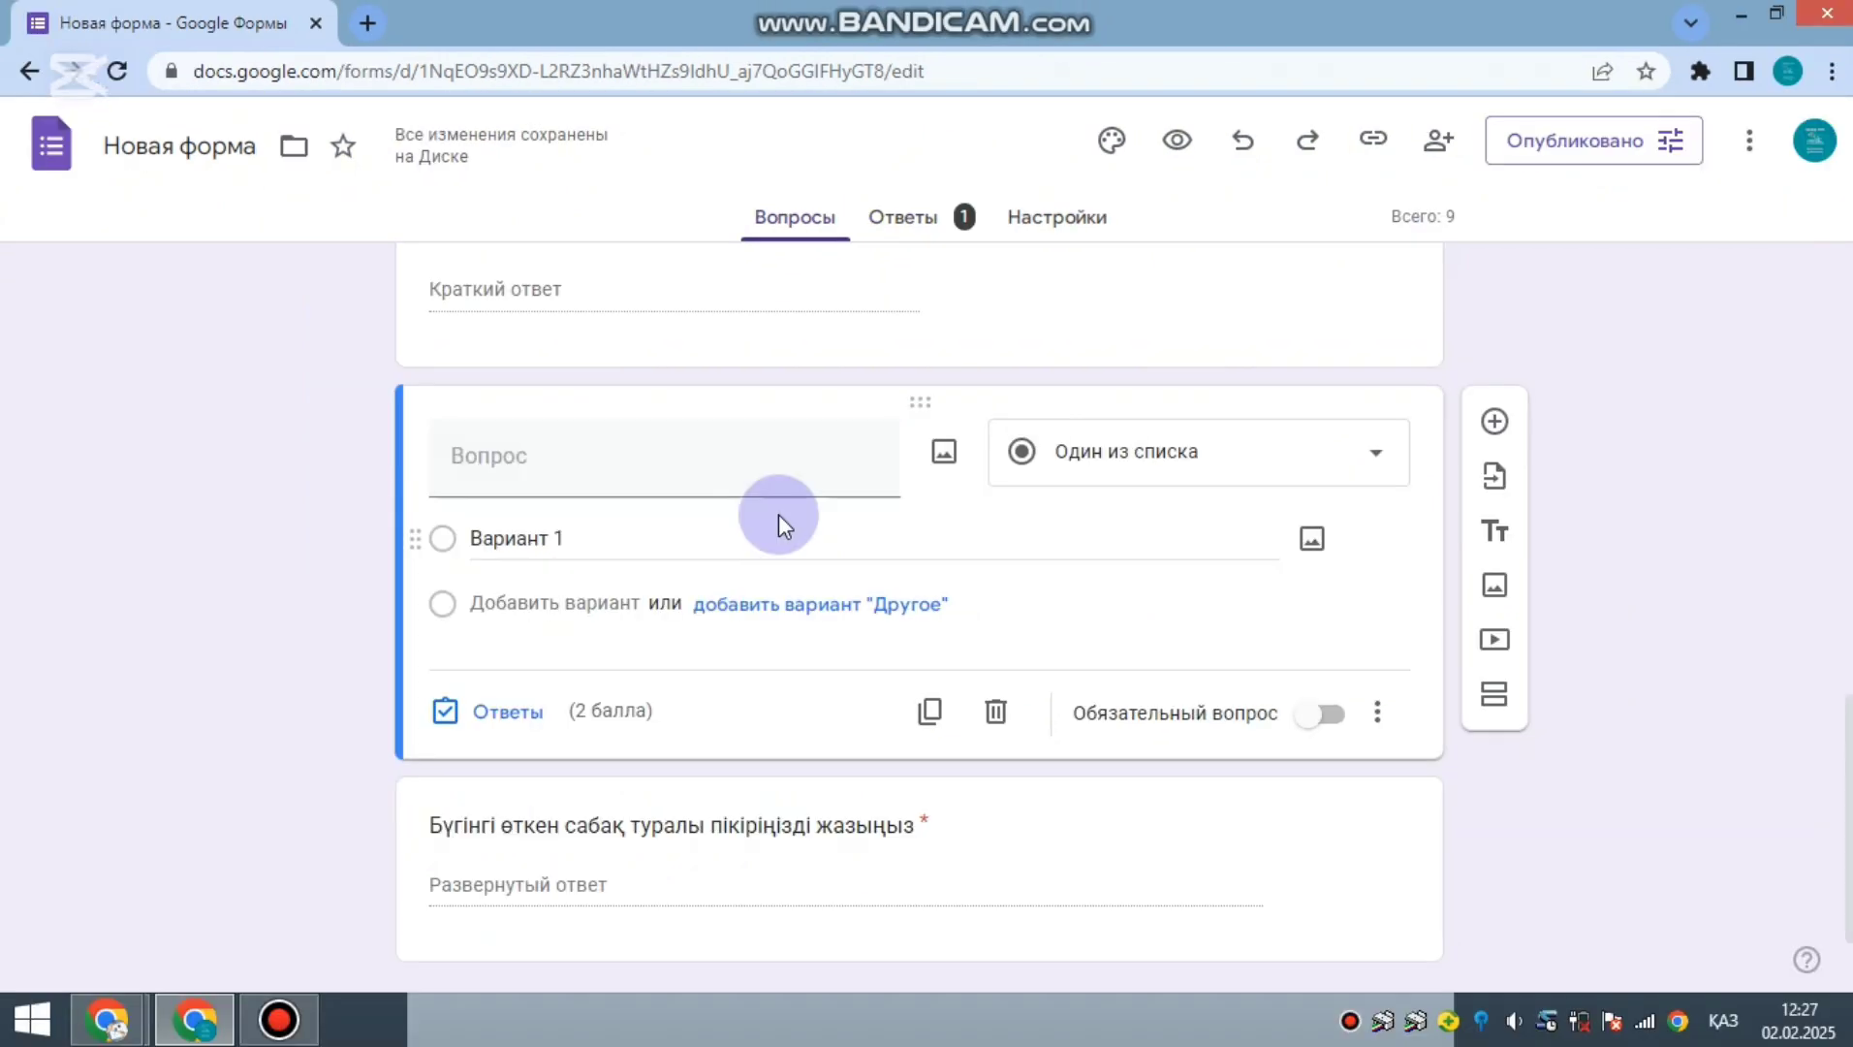
# - Change the blank question's type to rating "Оценка" and title it "Бүгінгі ашық сабағымды қалай бағалайсыз?"
pyautogui.click(1394, 462)
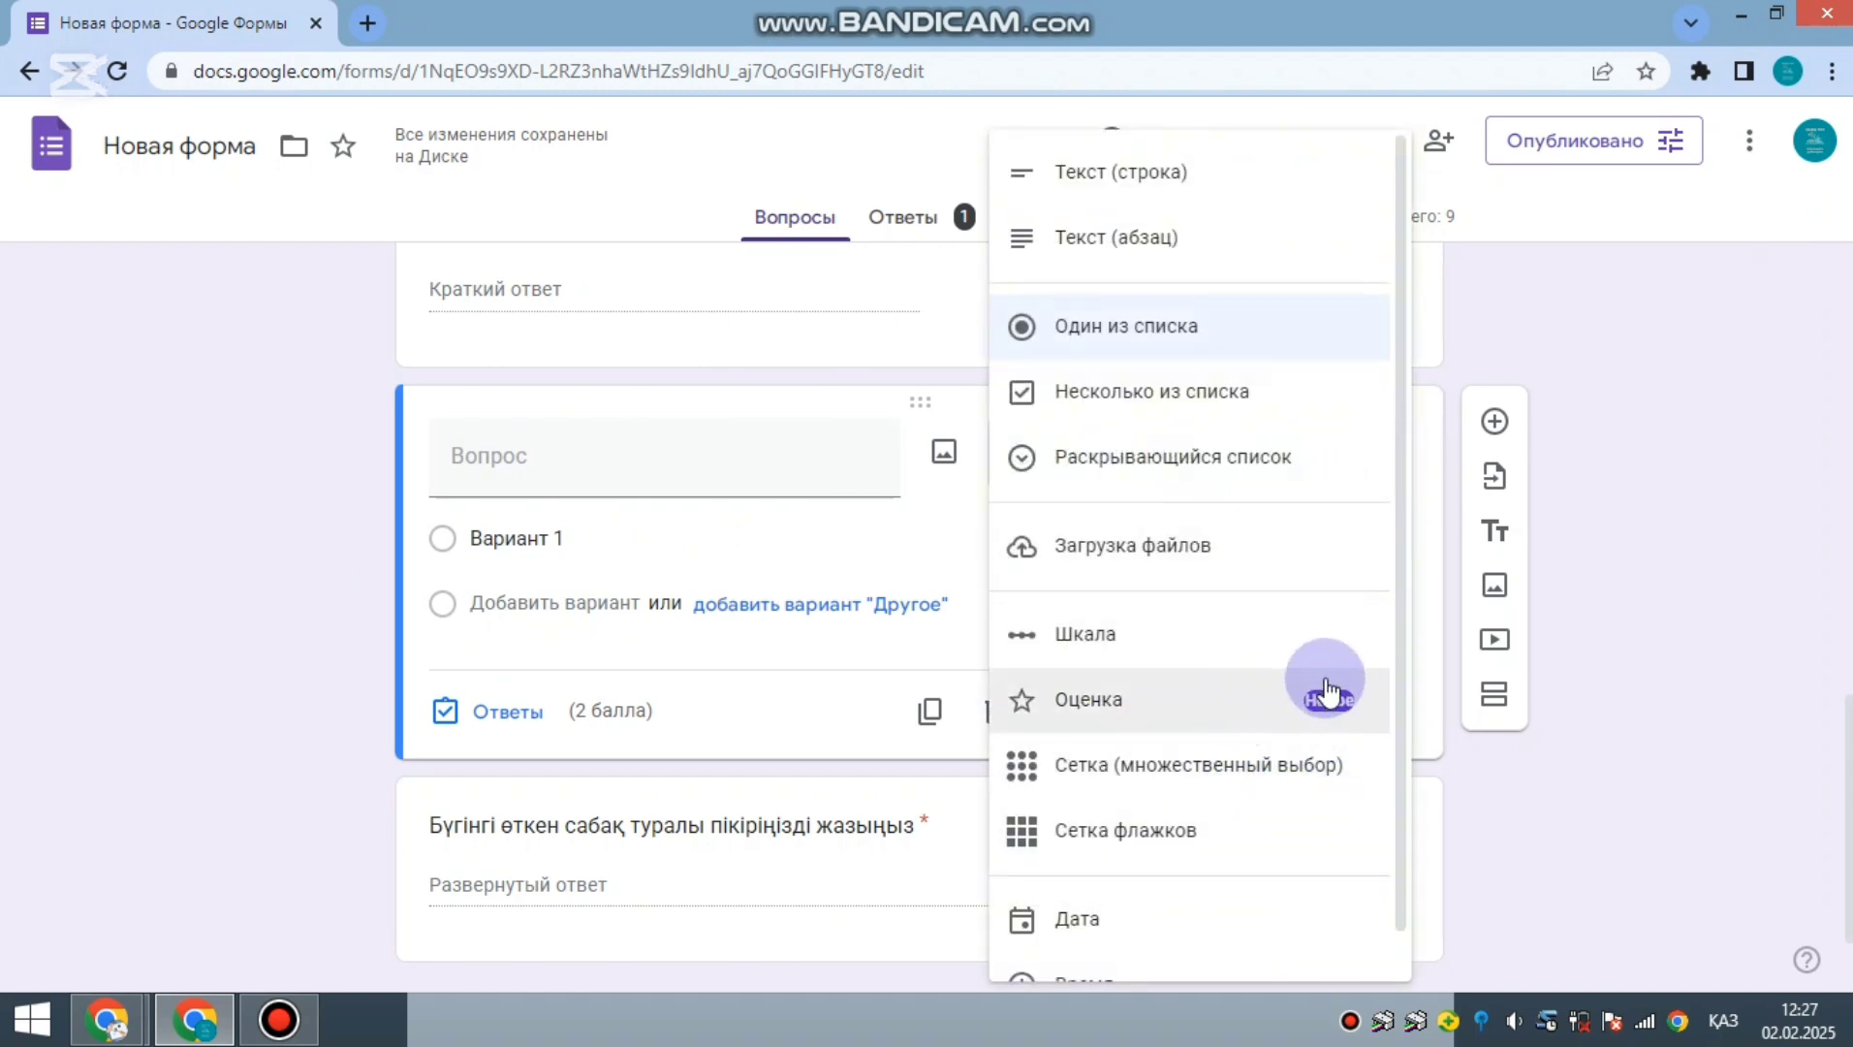
pyautogui.click(1105, 700)
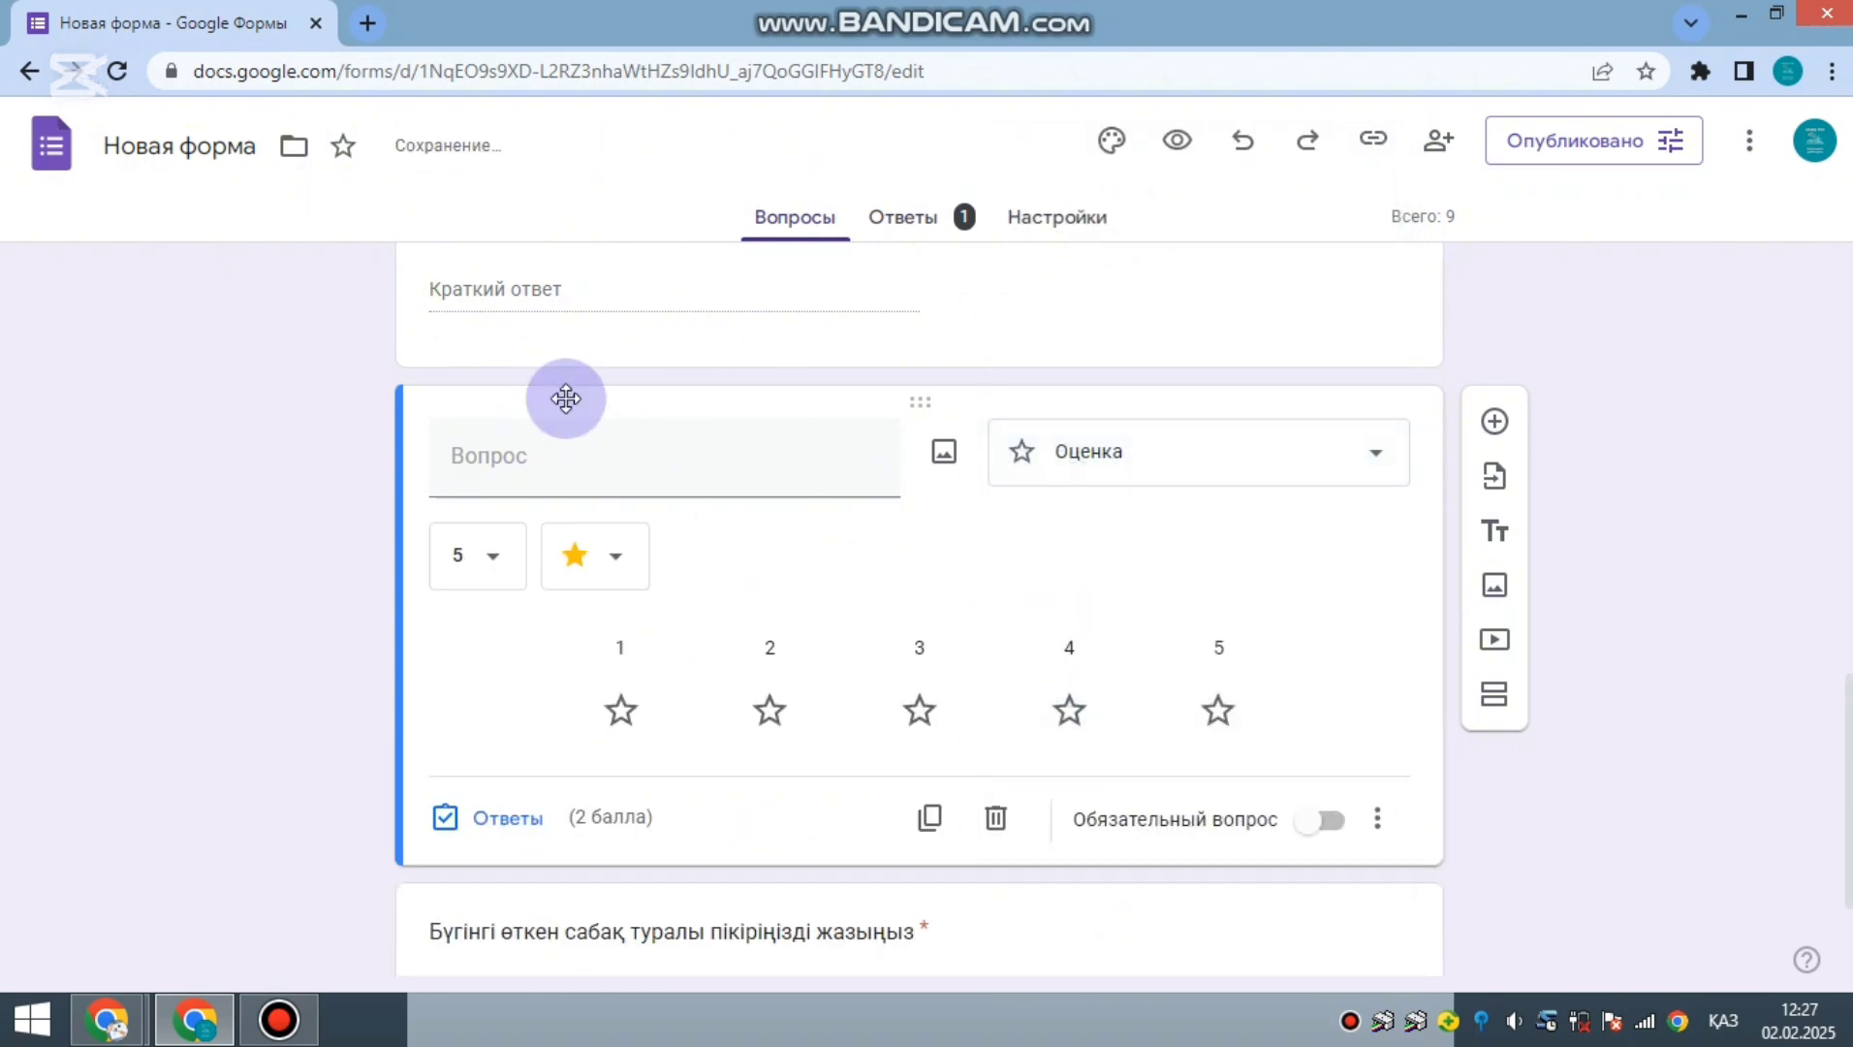
pyautogui.click(561, 472)
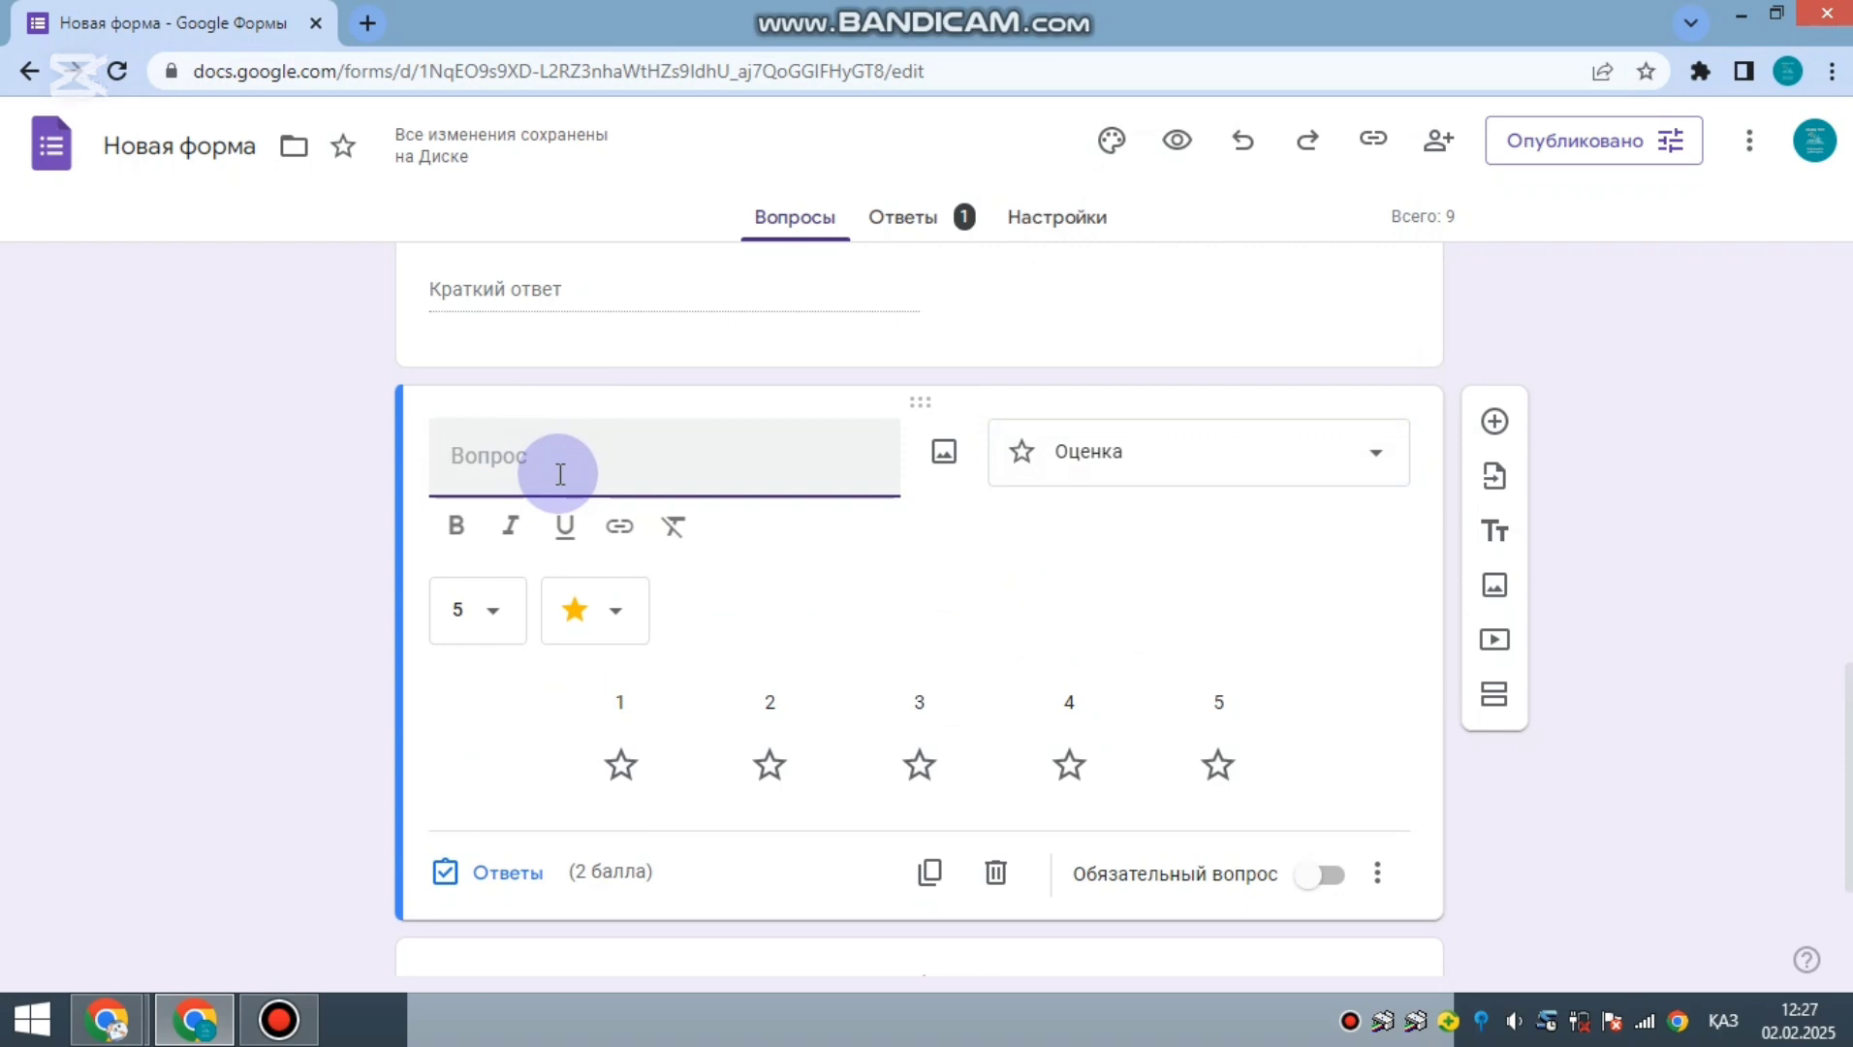
pyautogui.write('Бүгінгі ашық ')
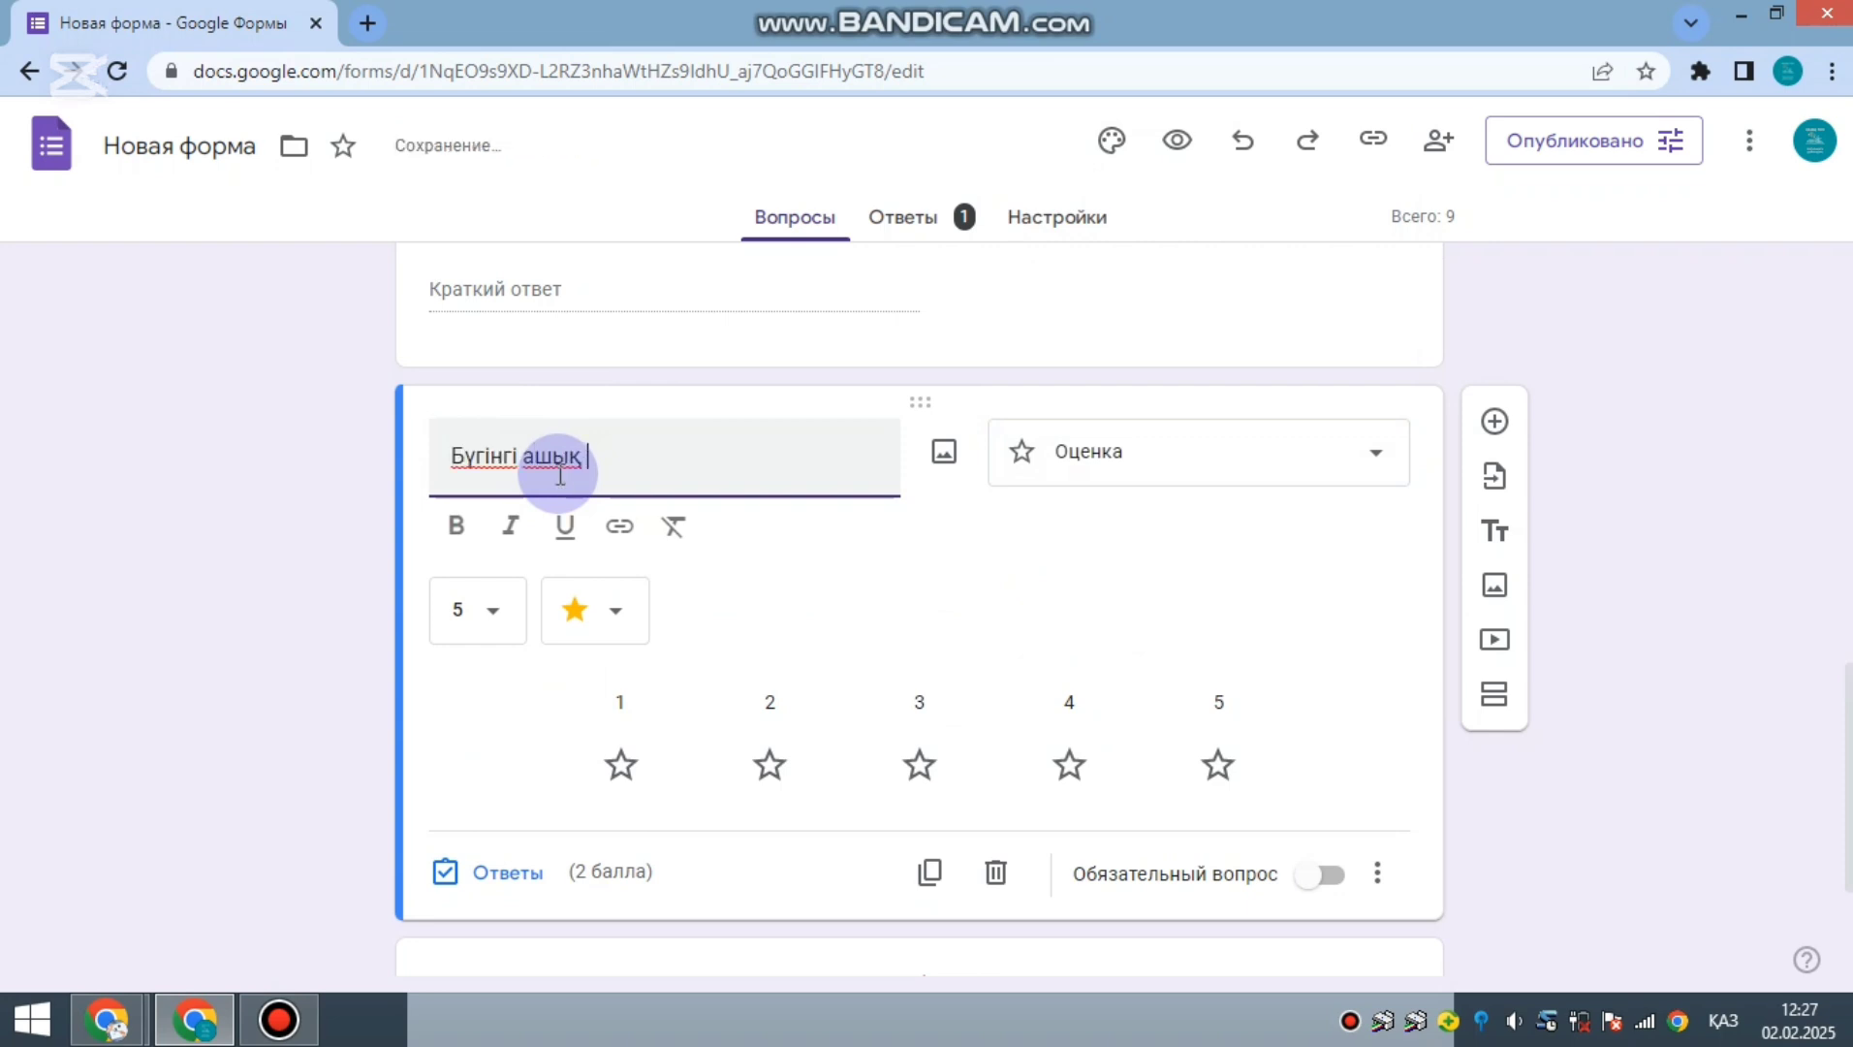
pyautogui.write('сабағым')
pyautogui.press('BackSpace')
pyautogui.write('мды ')
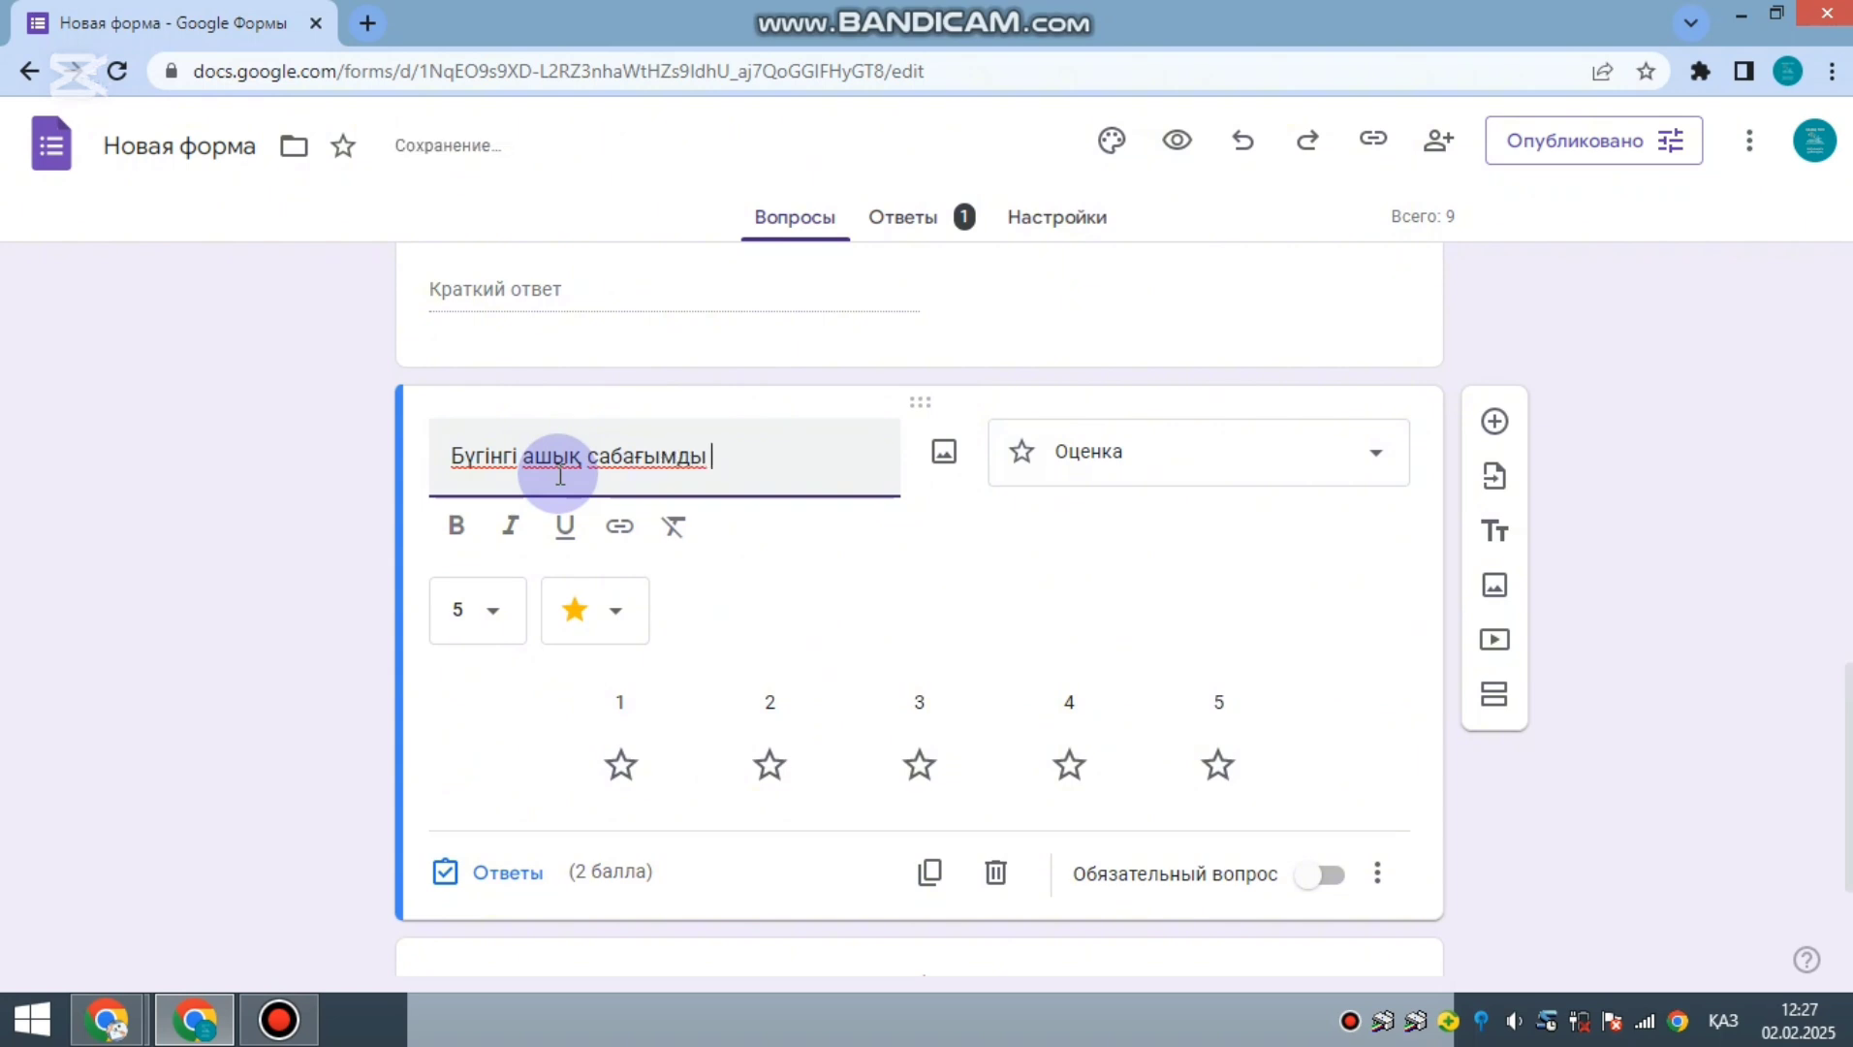
pyautogui.write('қалай бағ')
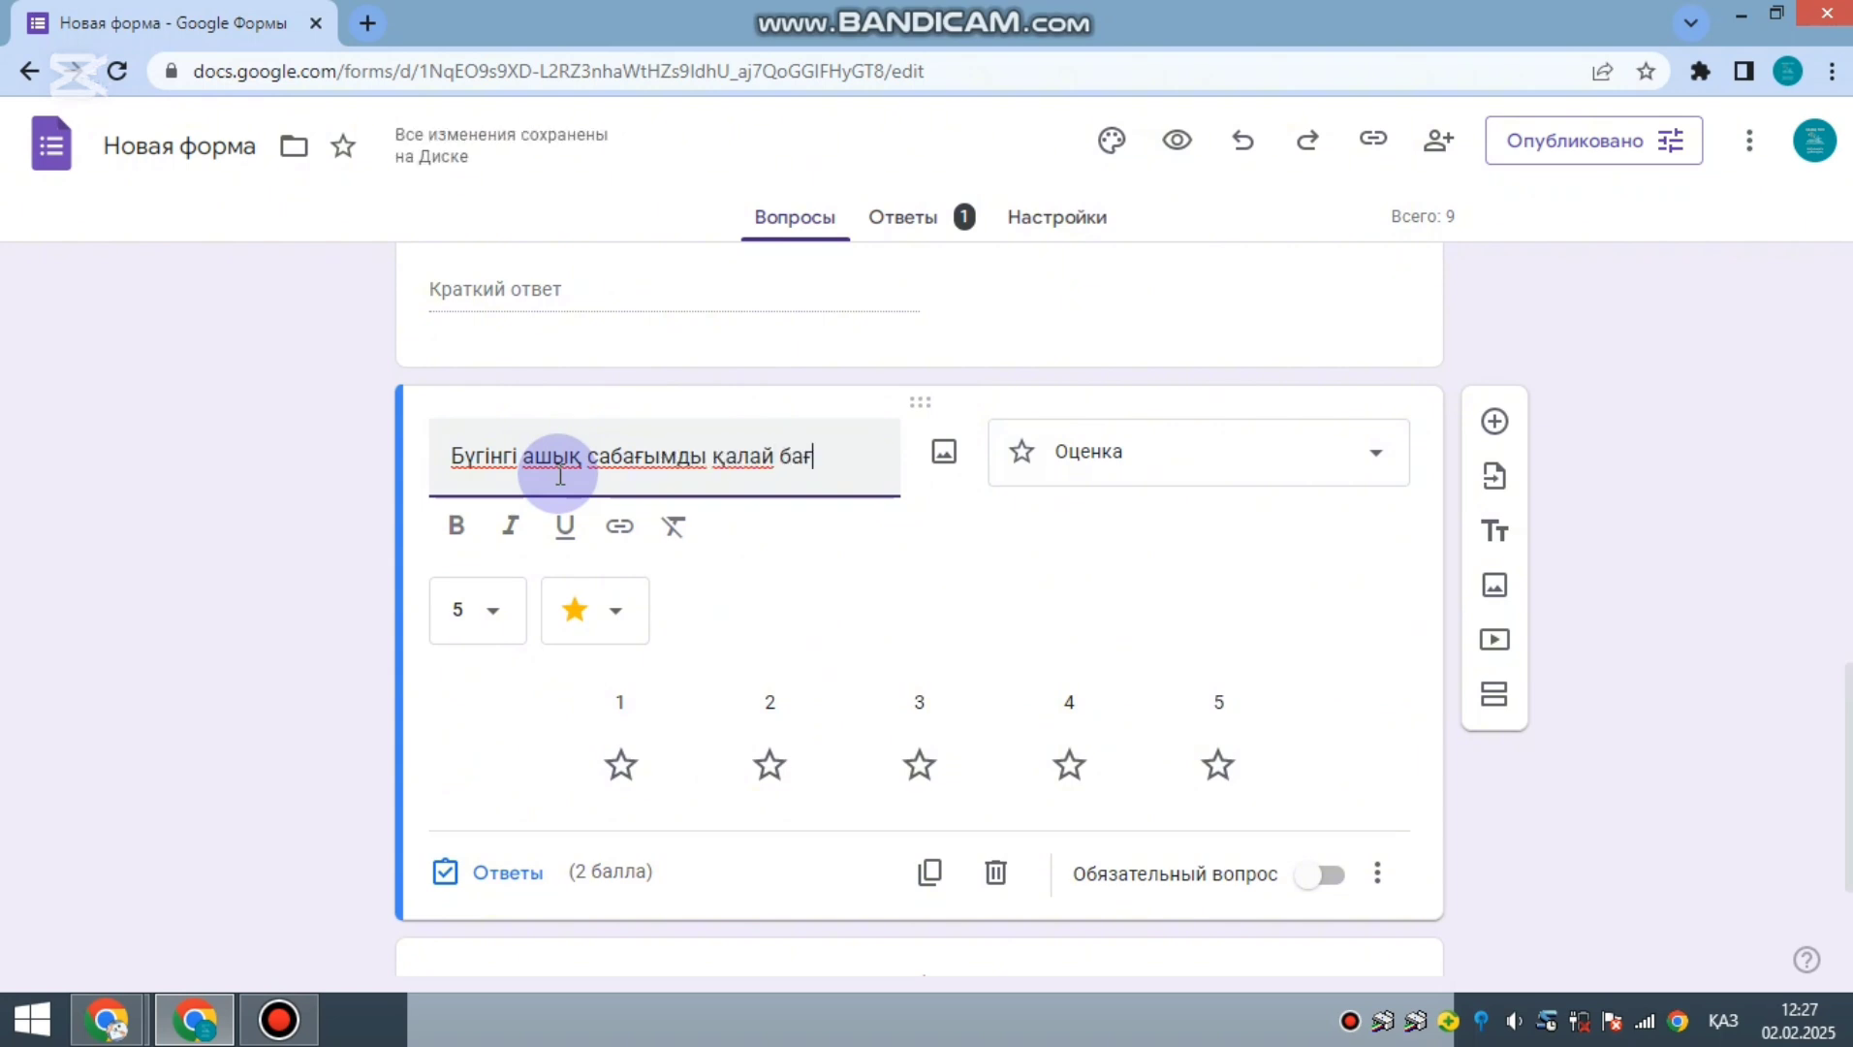
pyautogui.write('сың')
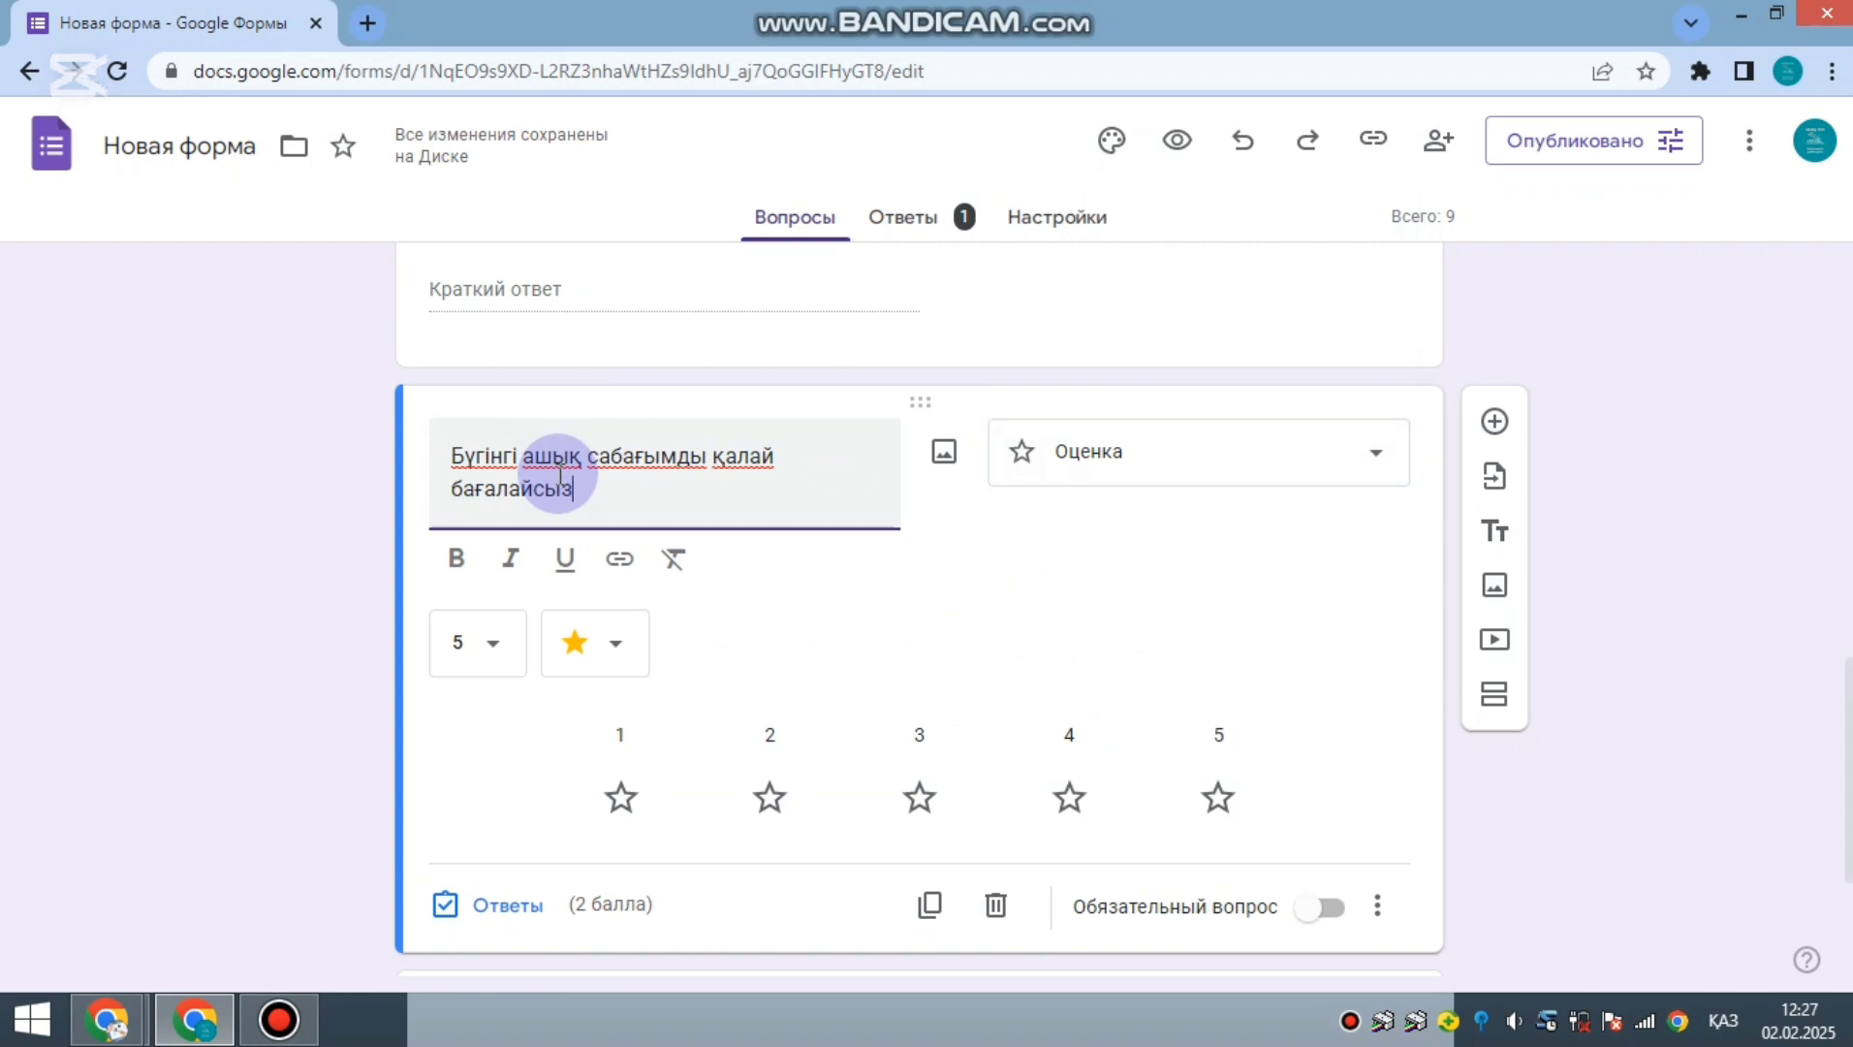
pyautogui.write('?')
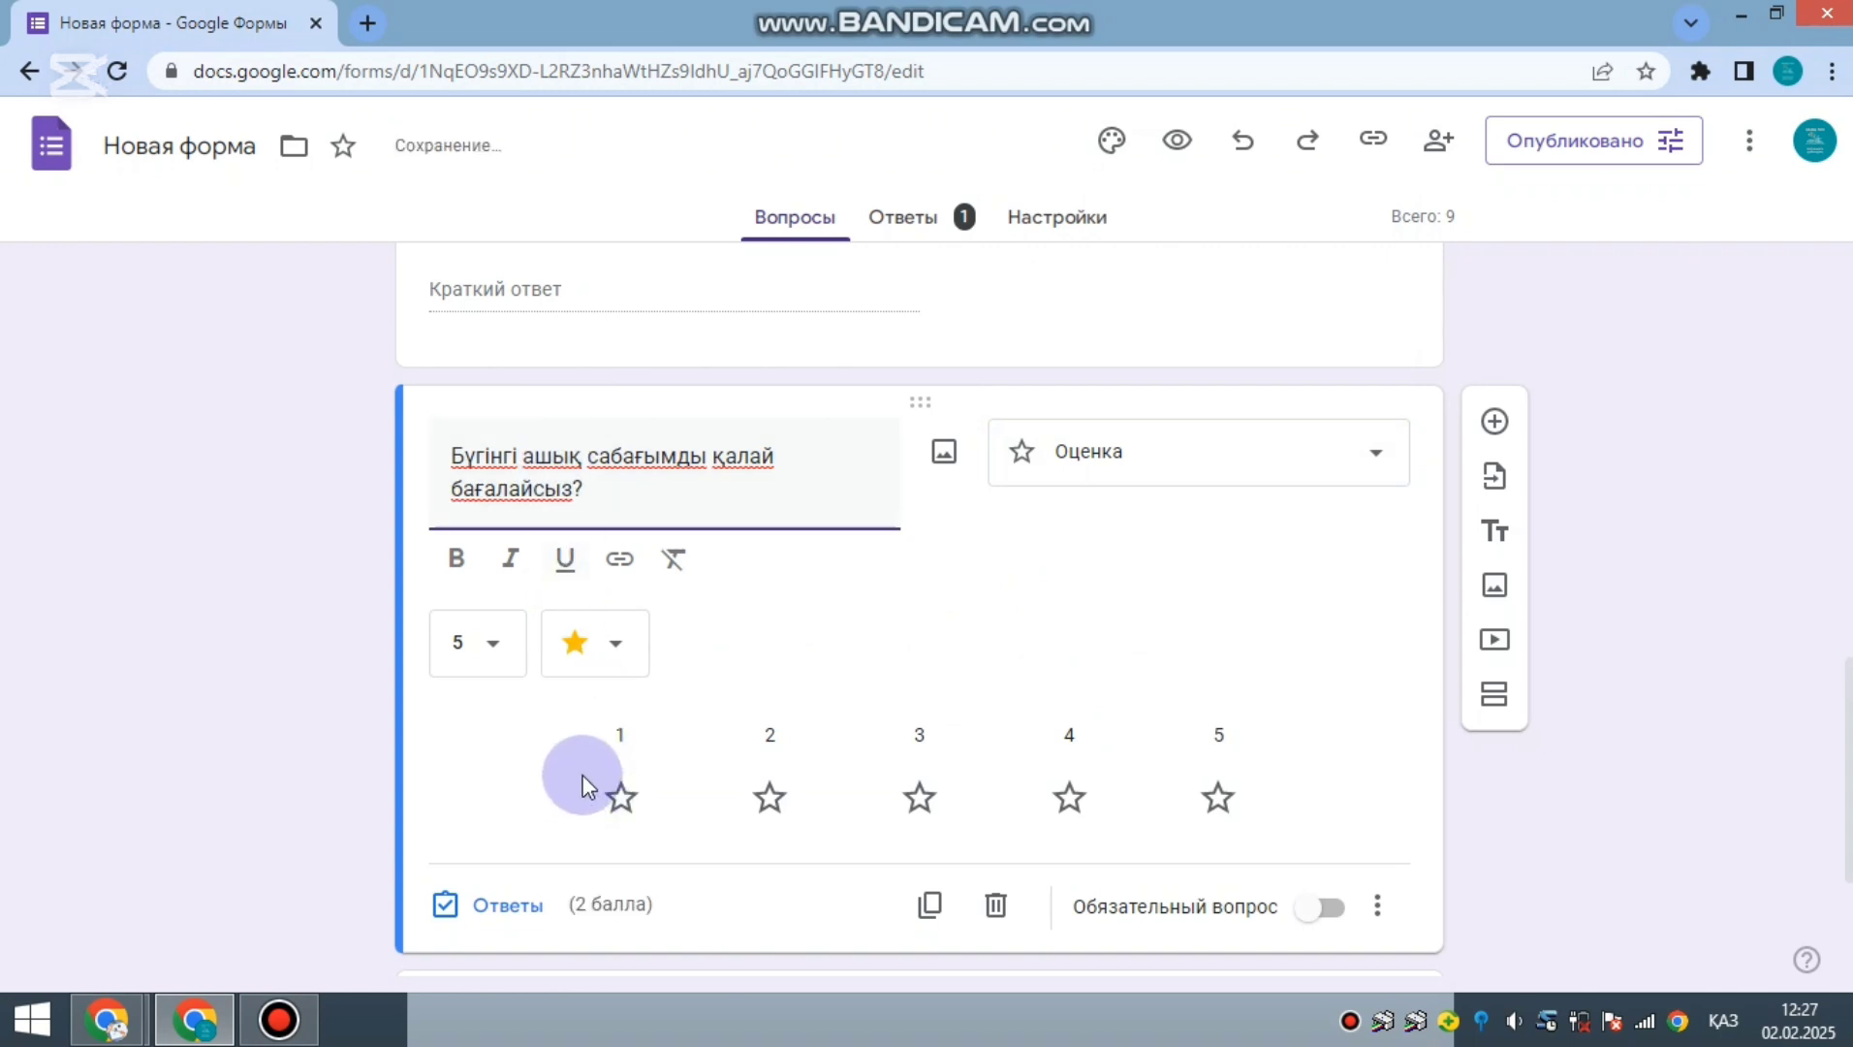
# - Change the rating question's symbol from stars to thumbs-up, keeping the five-level scale
pyautogui.click(609, 801)
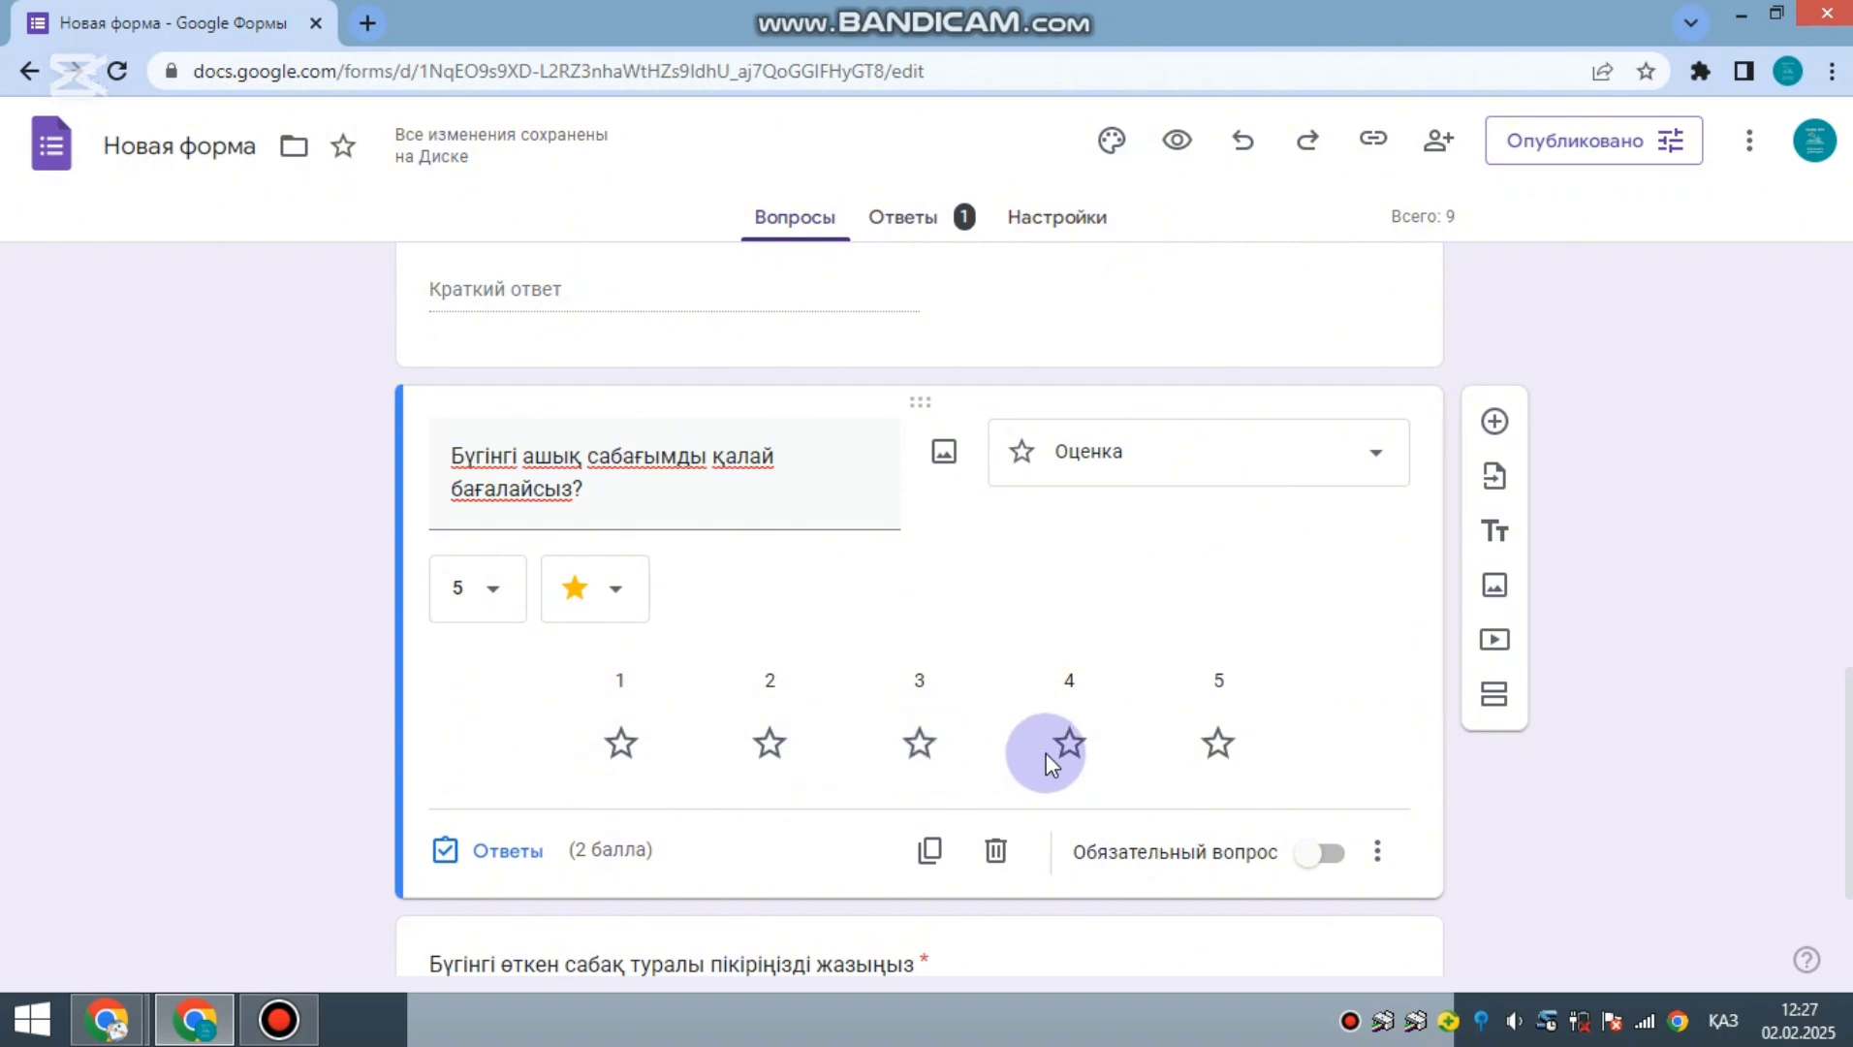
pyautogui.click(495, 591)
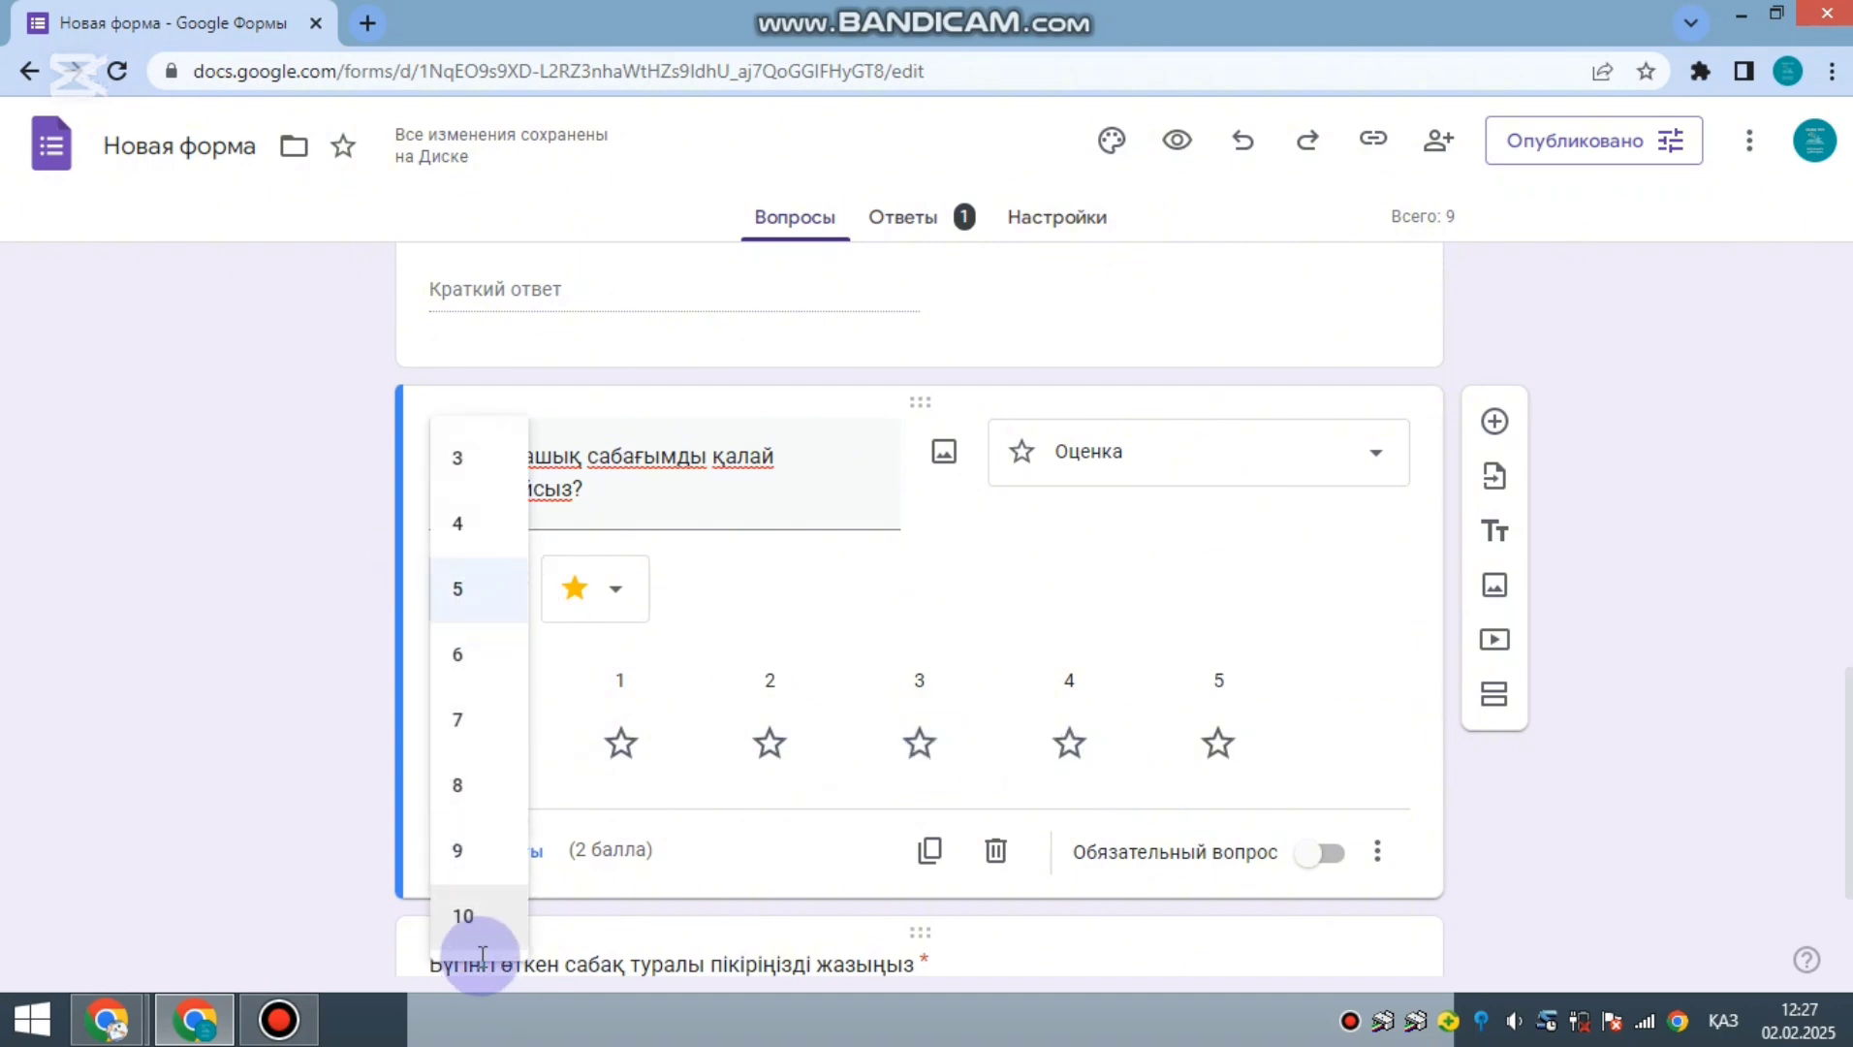
pyautogui.click(619, 609)
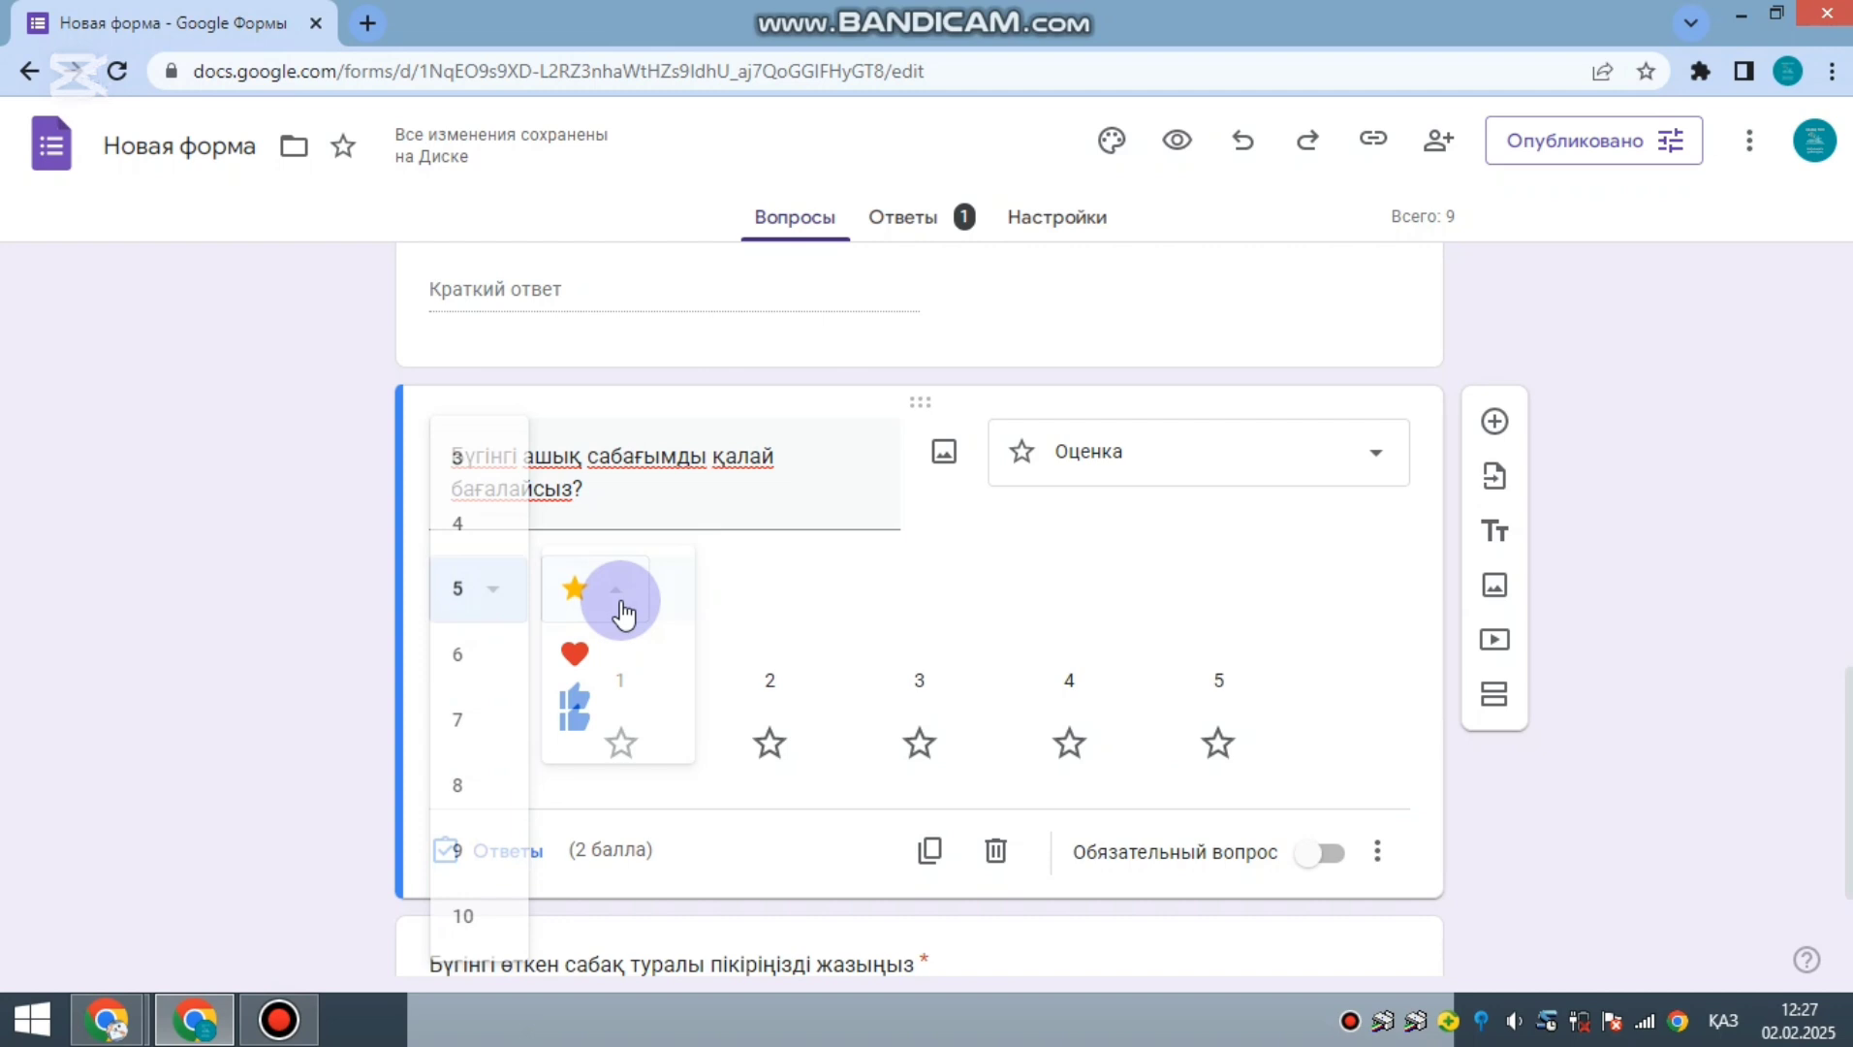
pyautogui.click(593, 722)
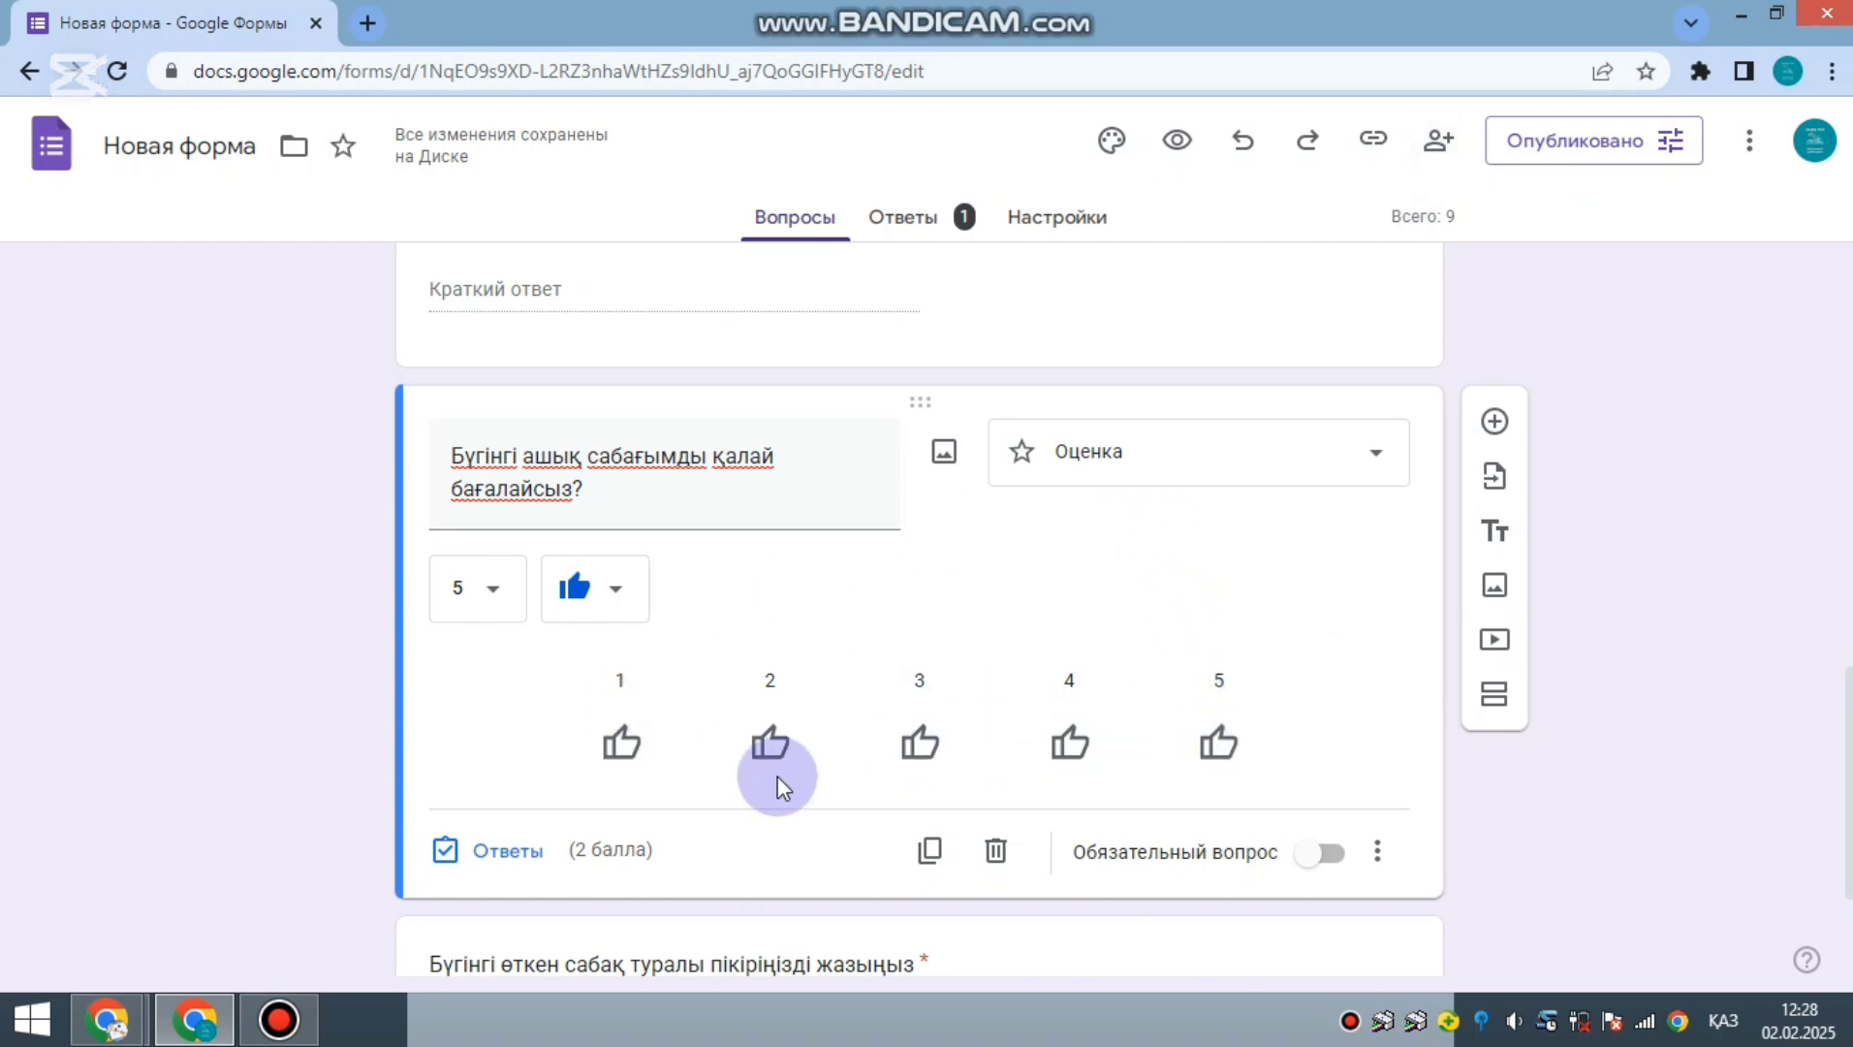
pyautogui.moveTo(1849, 741); pyautogui.dragTo(1849, 780)
pyautogui.rightClick(1850, 780)
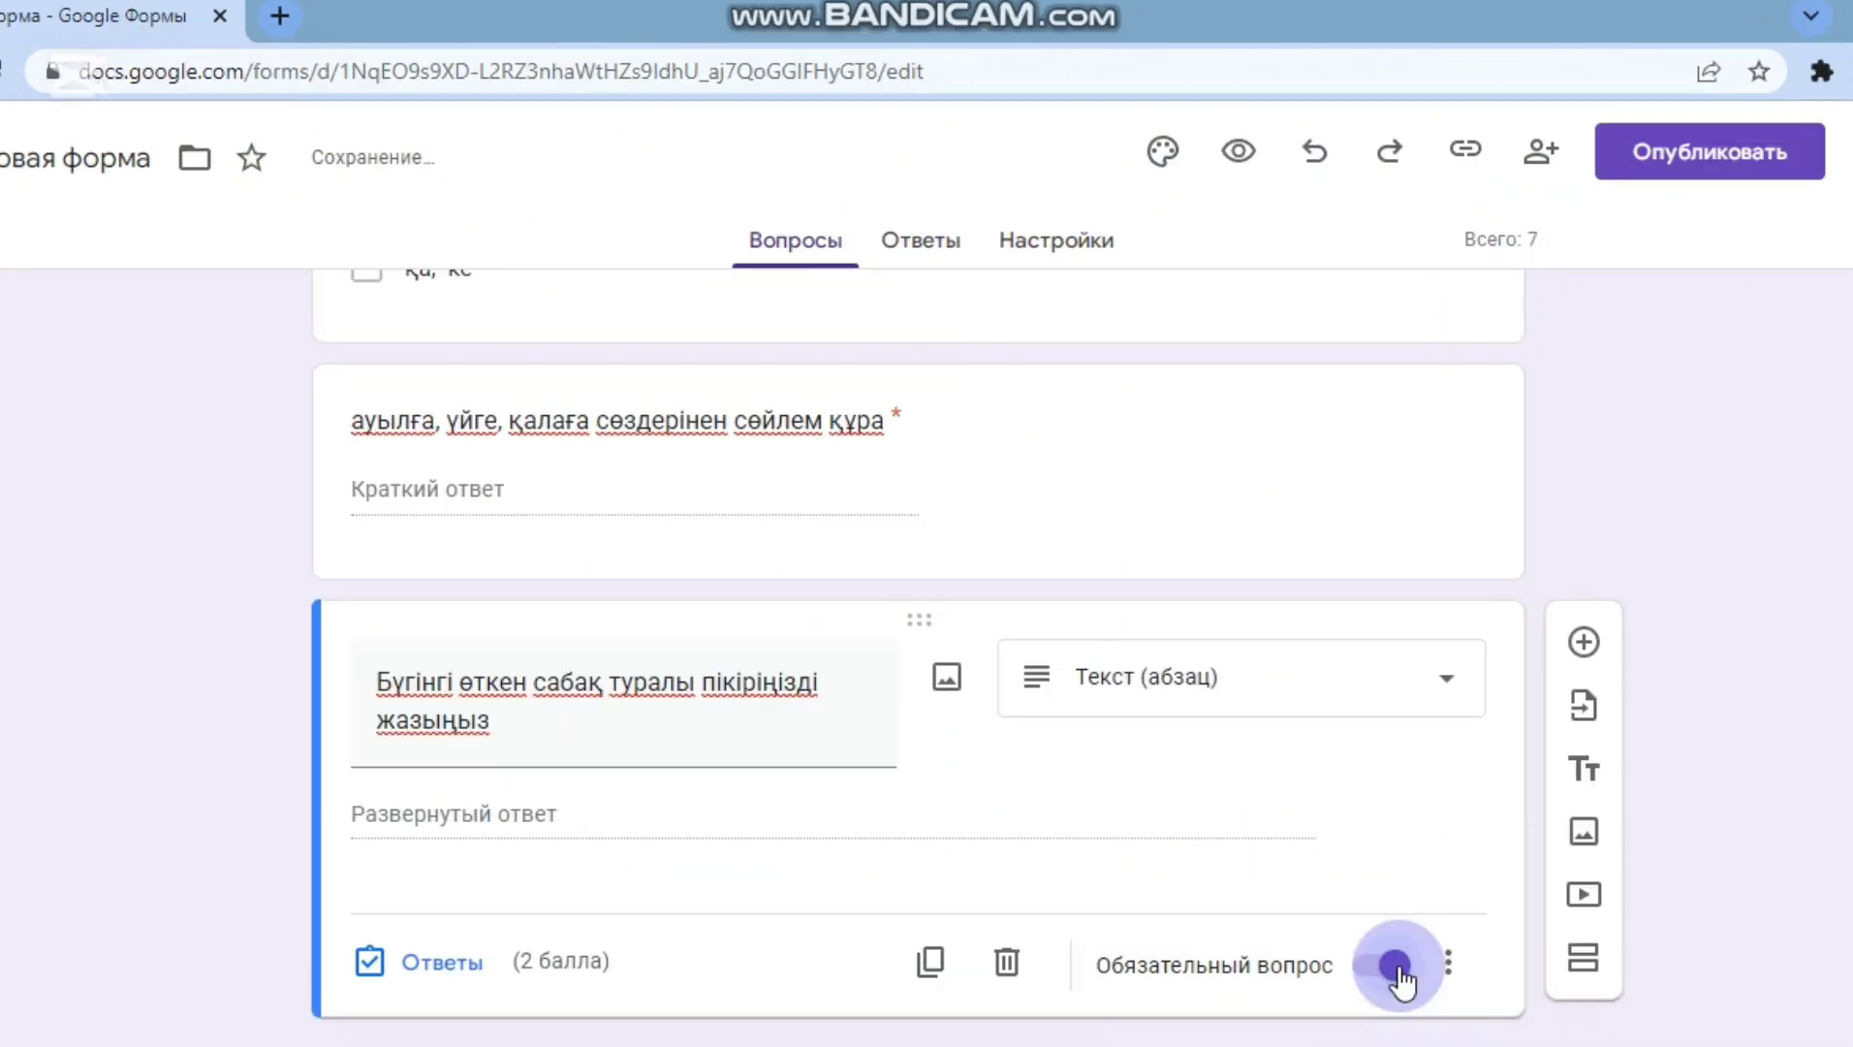
# - Review the form's respondent access settings and publish the form for anyone with the link
pyautogui.scroll(15, 919, 655)
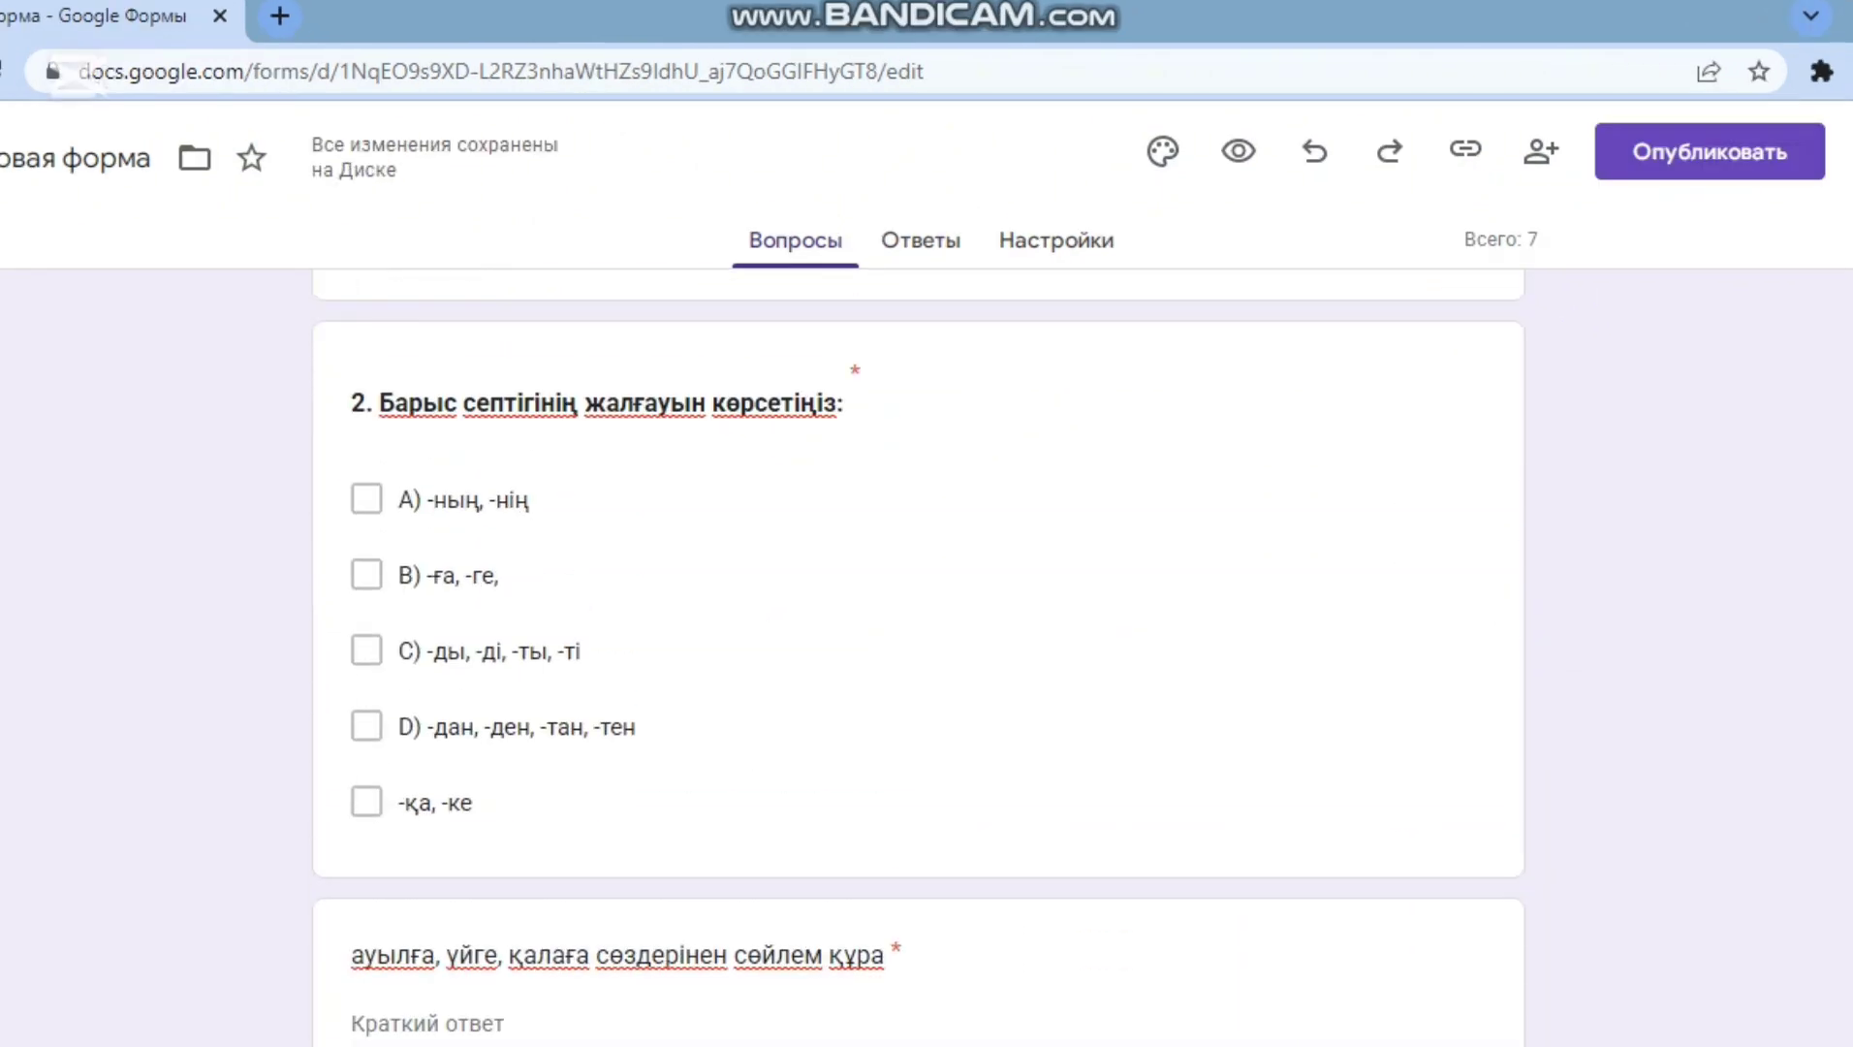
pyautogui.scroll(-1, 919, 656)
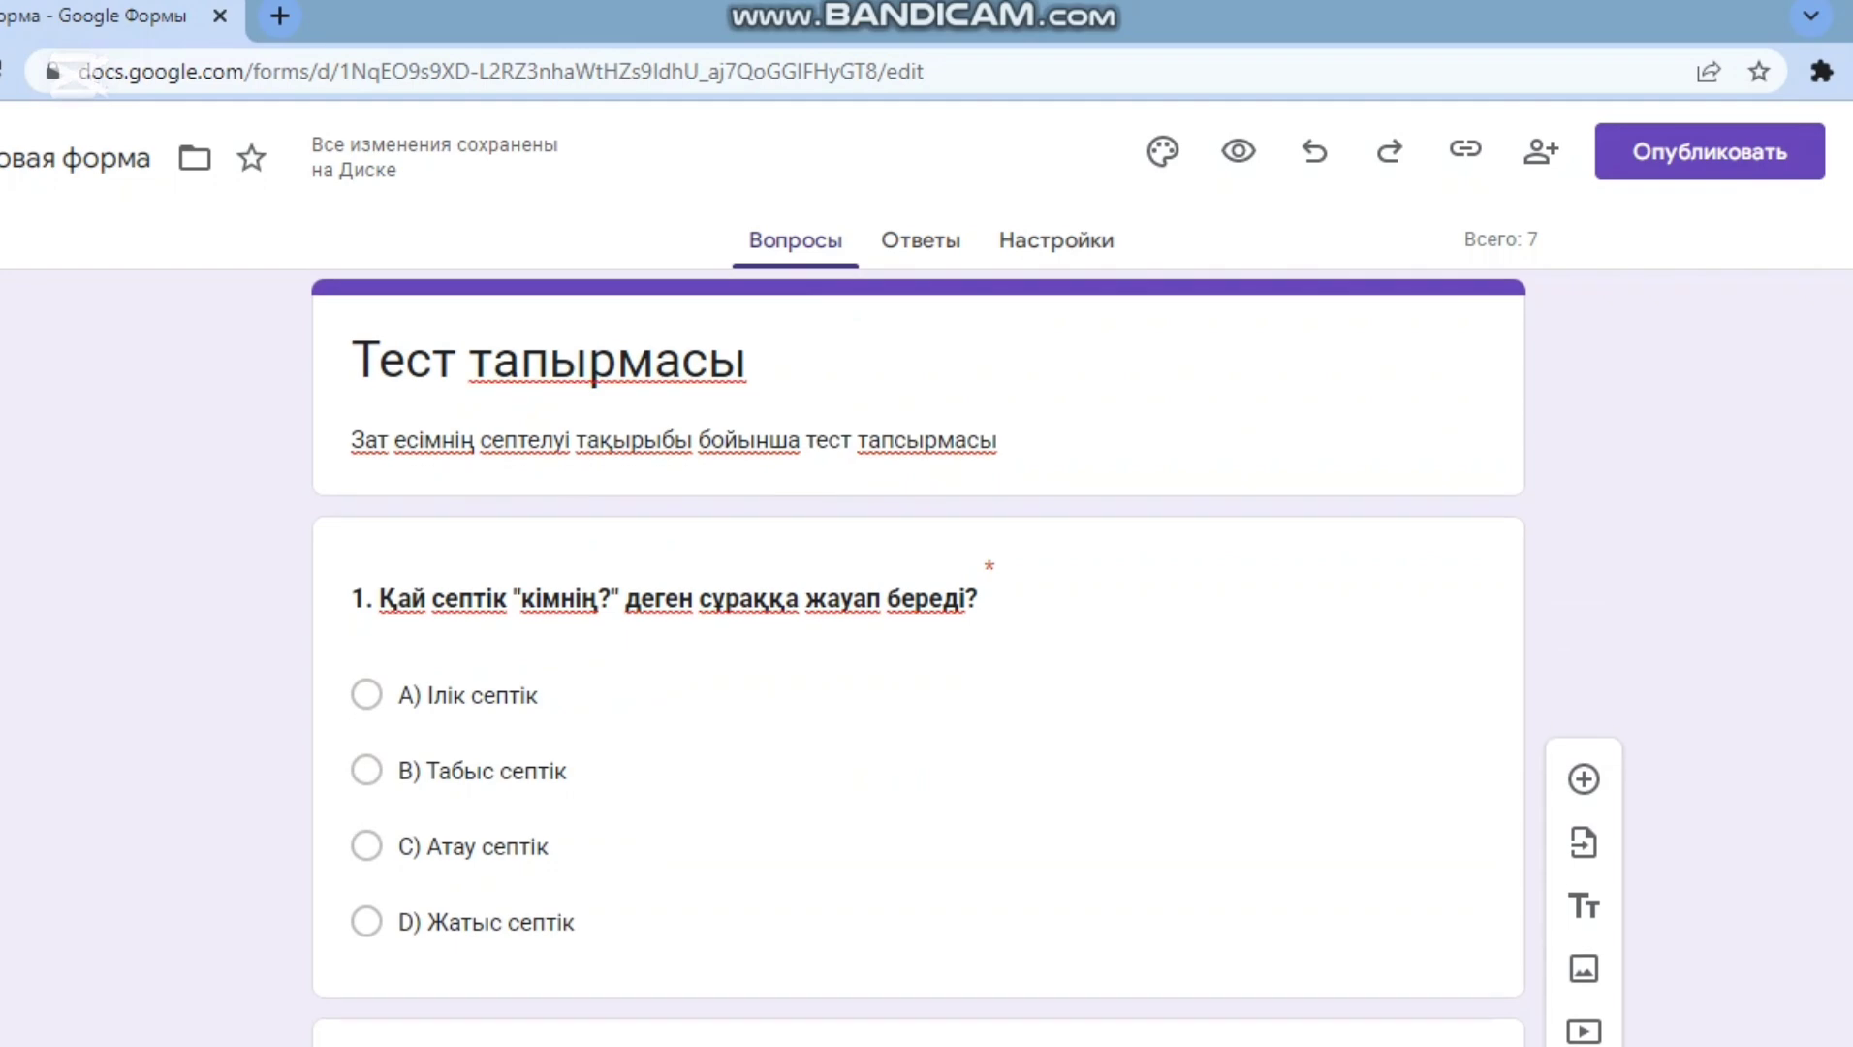
pyautogui.click(1659, 147)
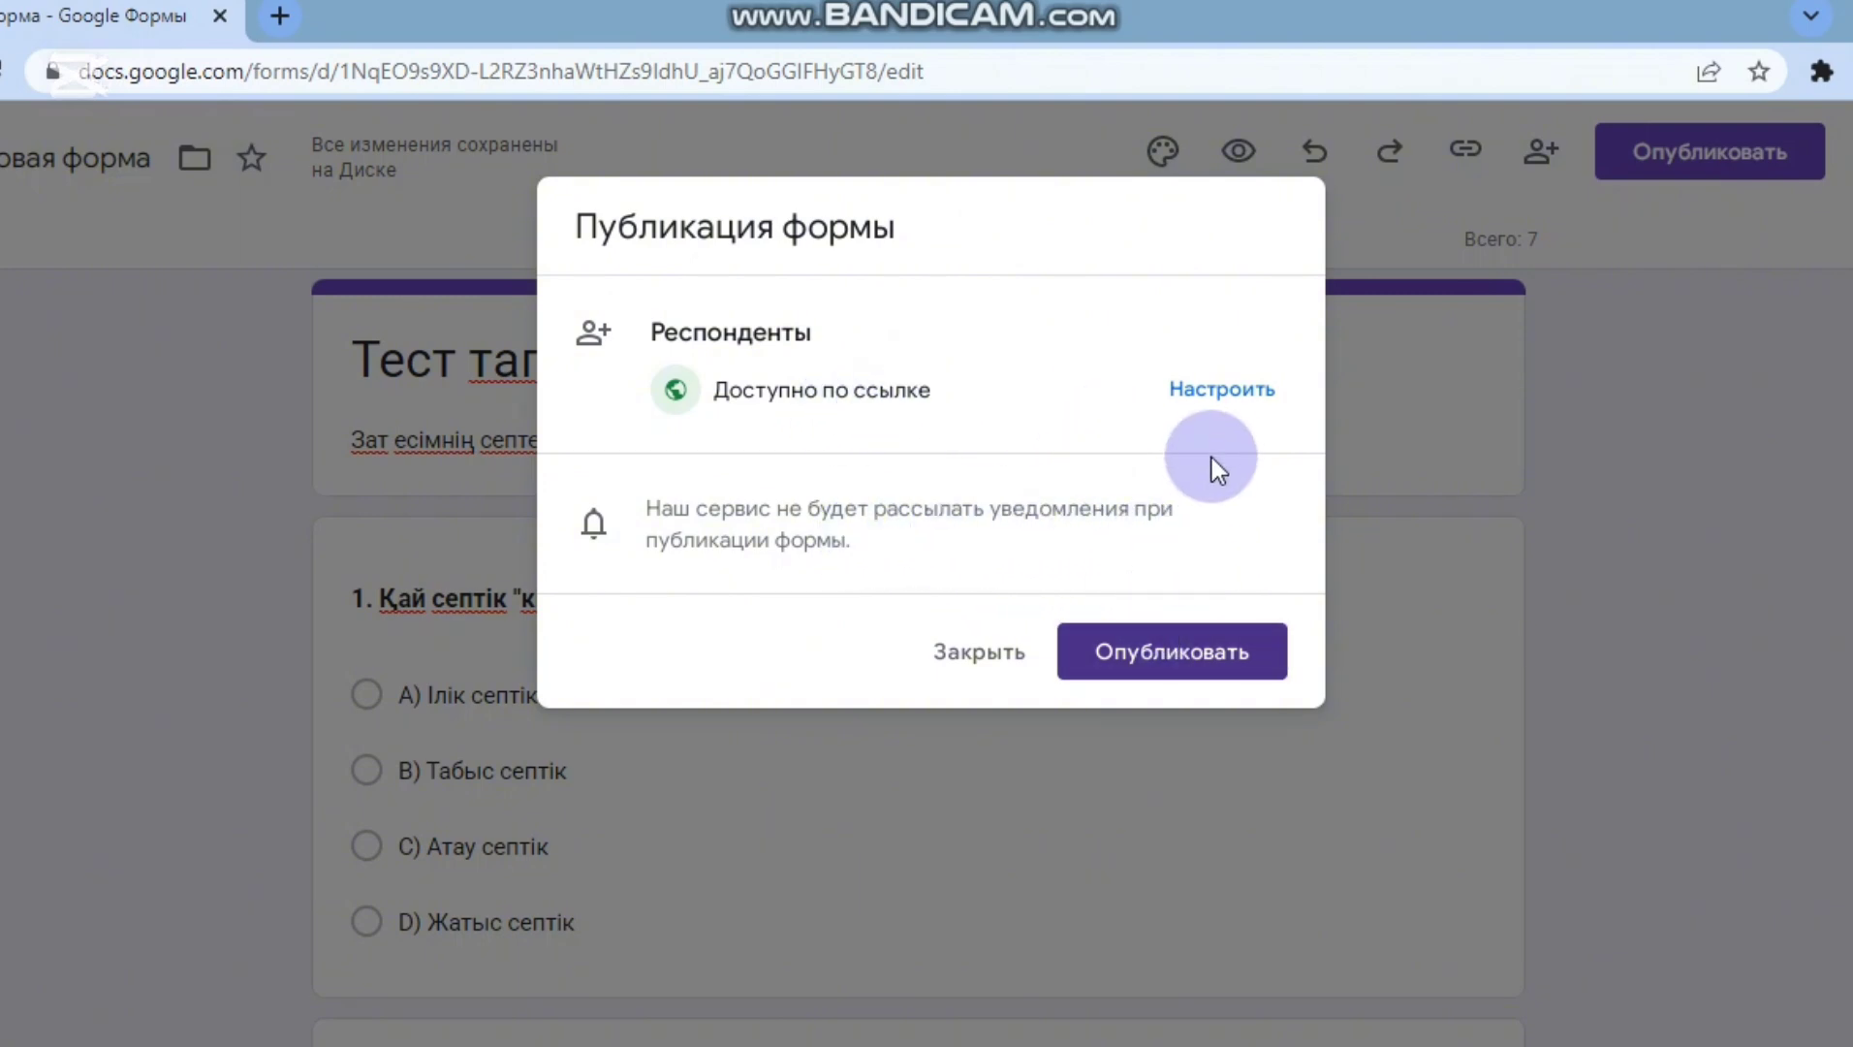
pyautogui.click(1198, 389)
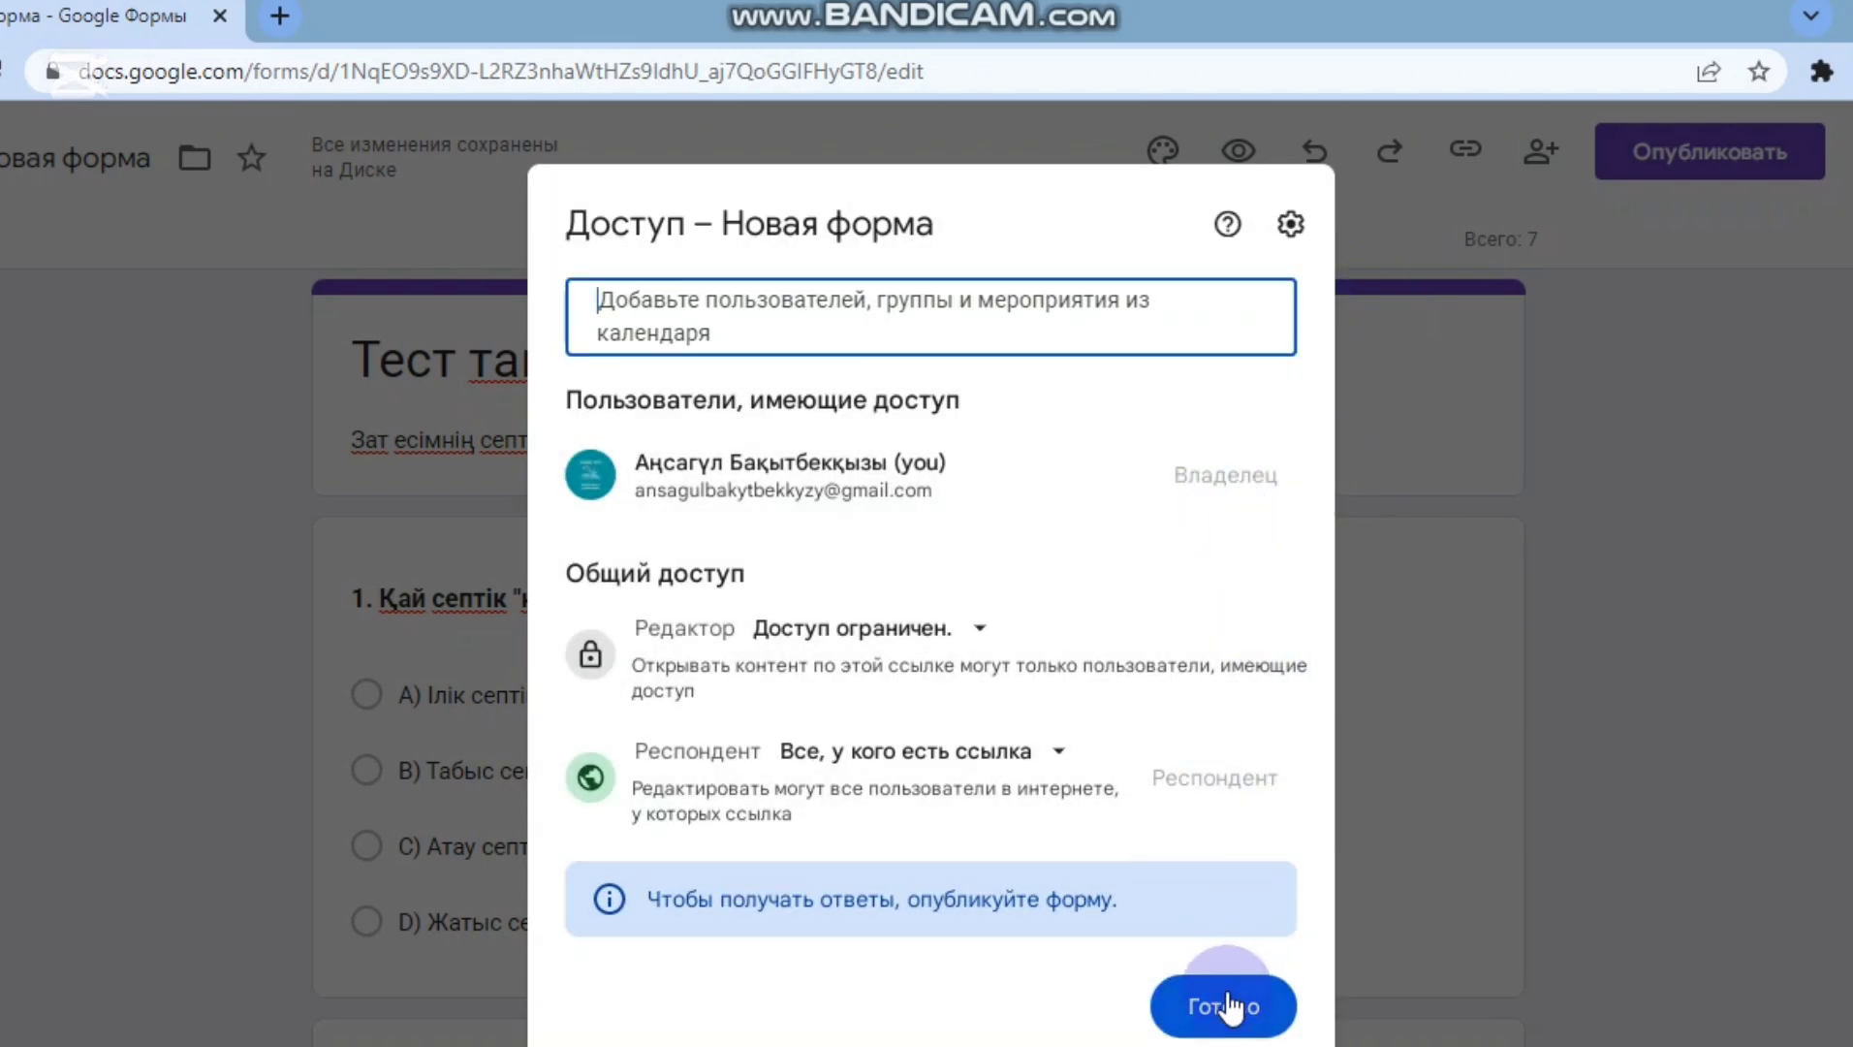
pyautogui.click(1225, 1004)
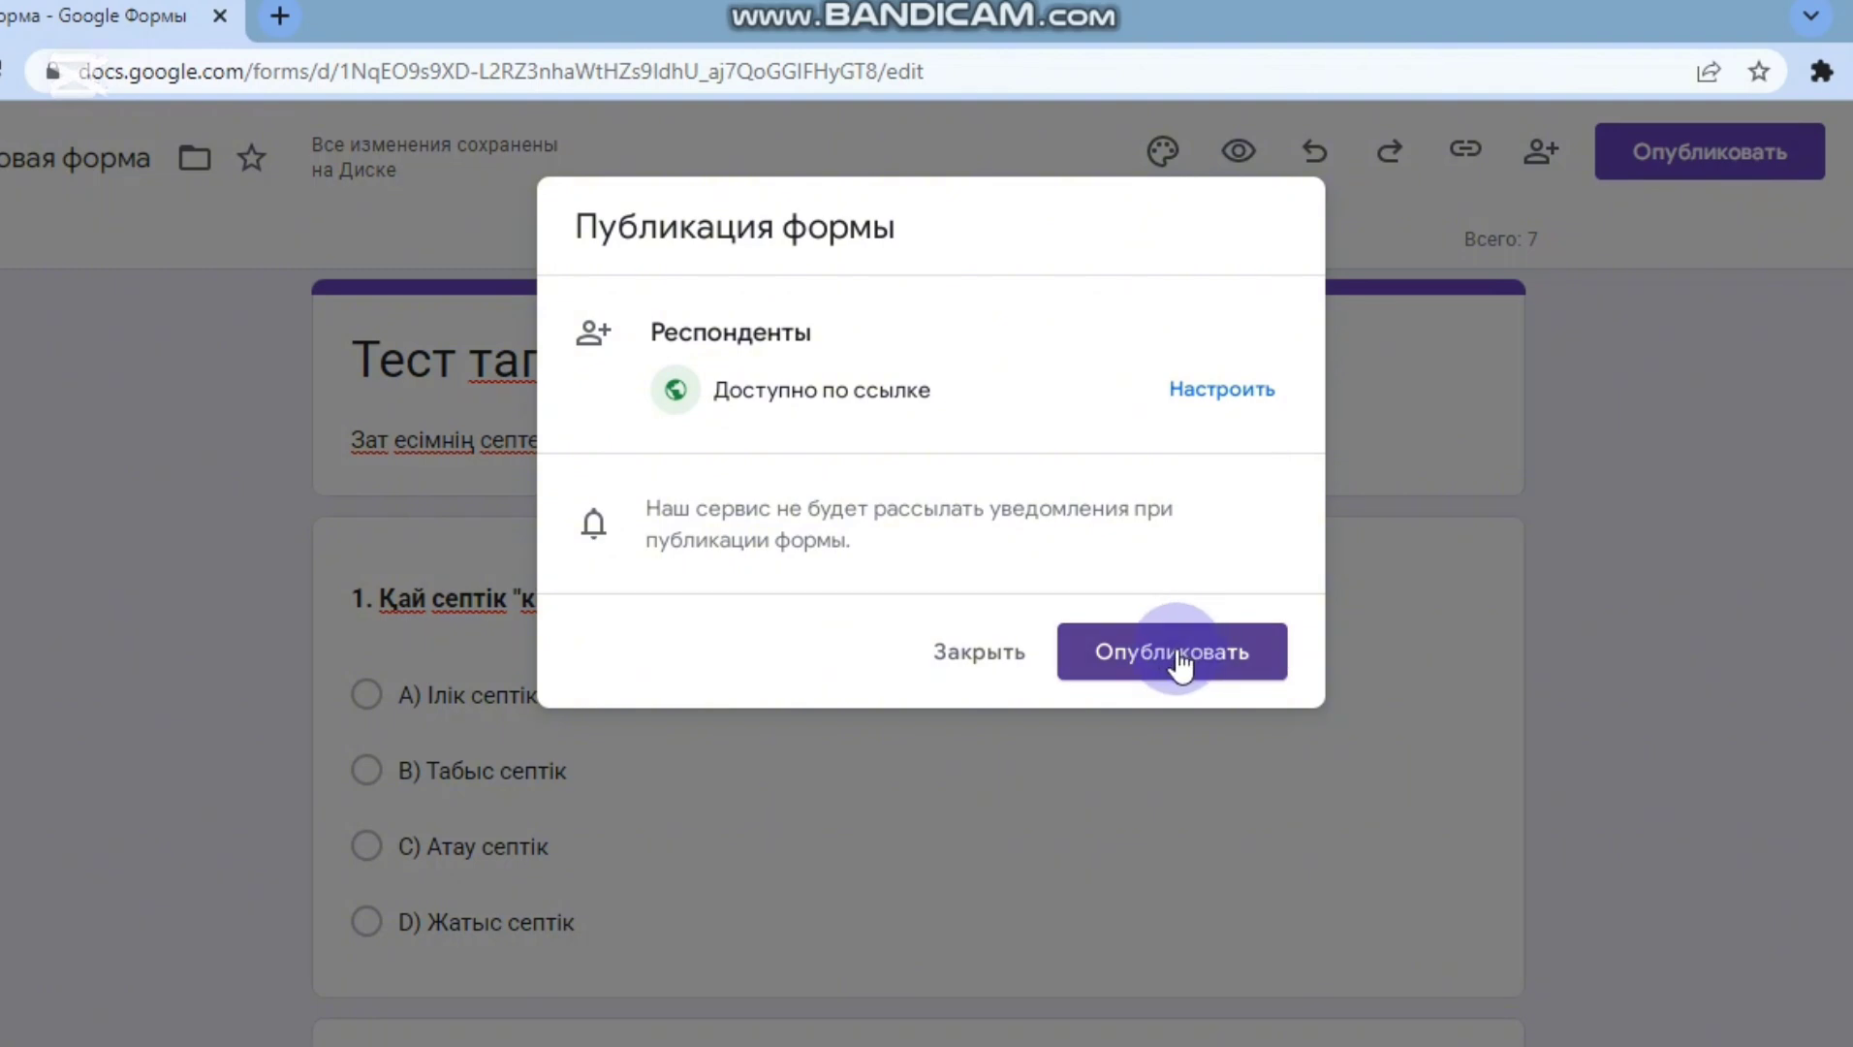
pyautogui.click(1177, 655)
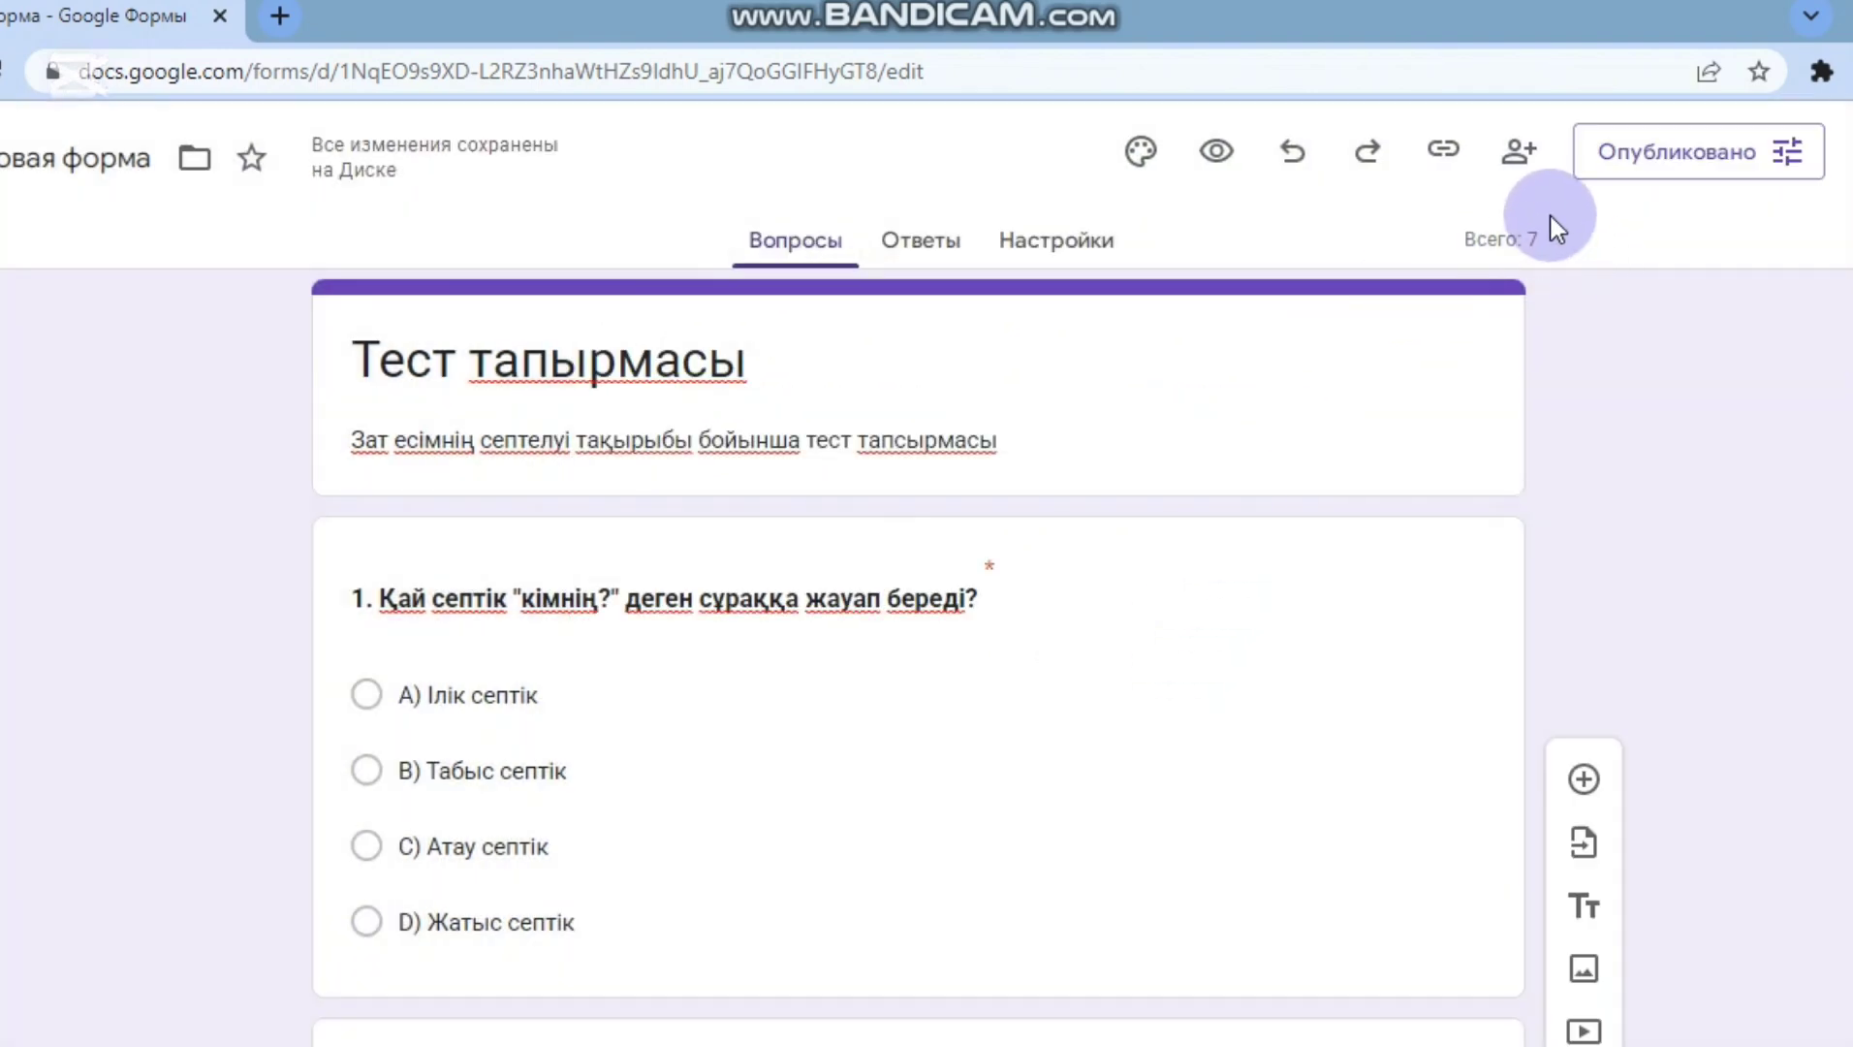
# - Copy the respondent link to the form as a short URL
pyautogui.click(1449, 175)
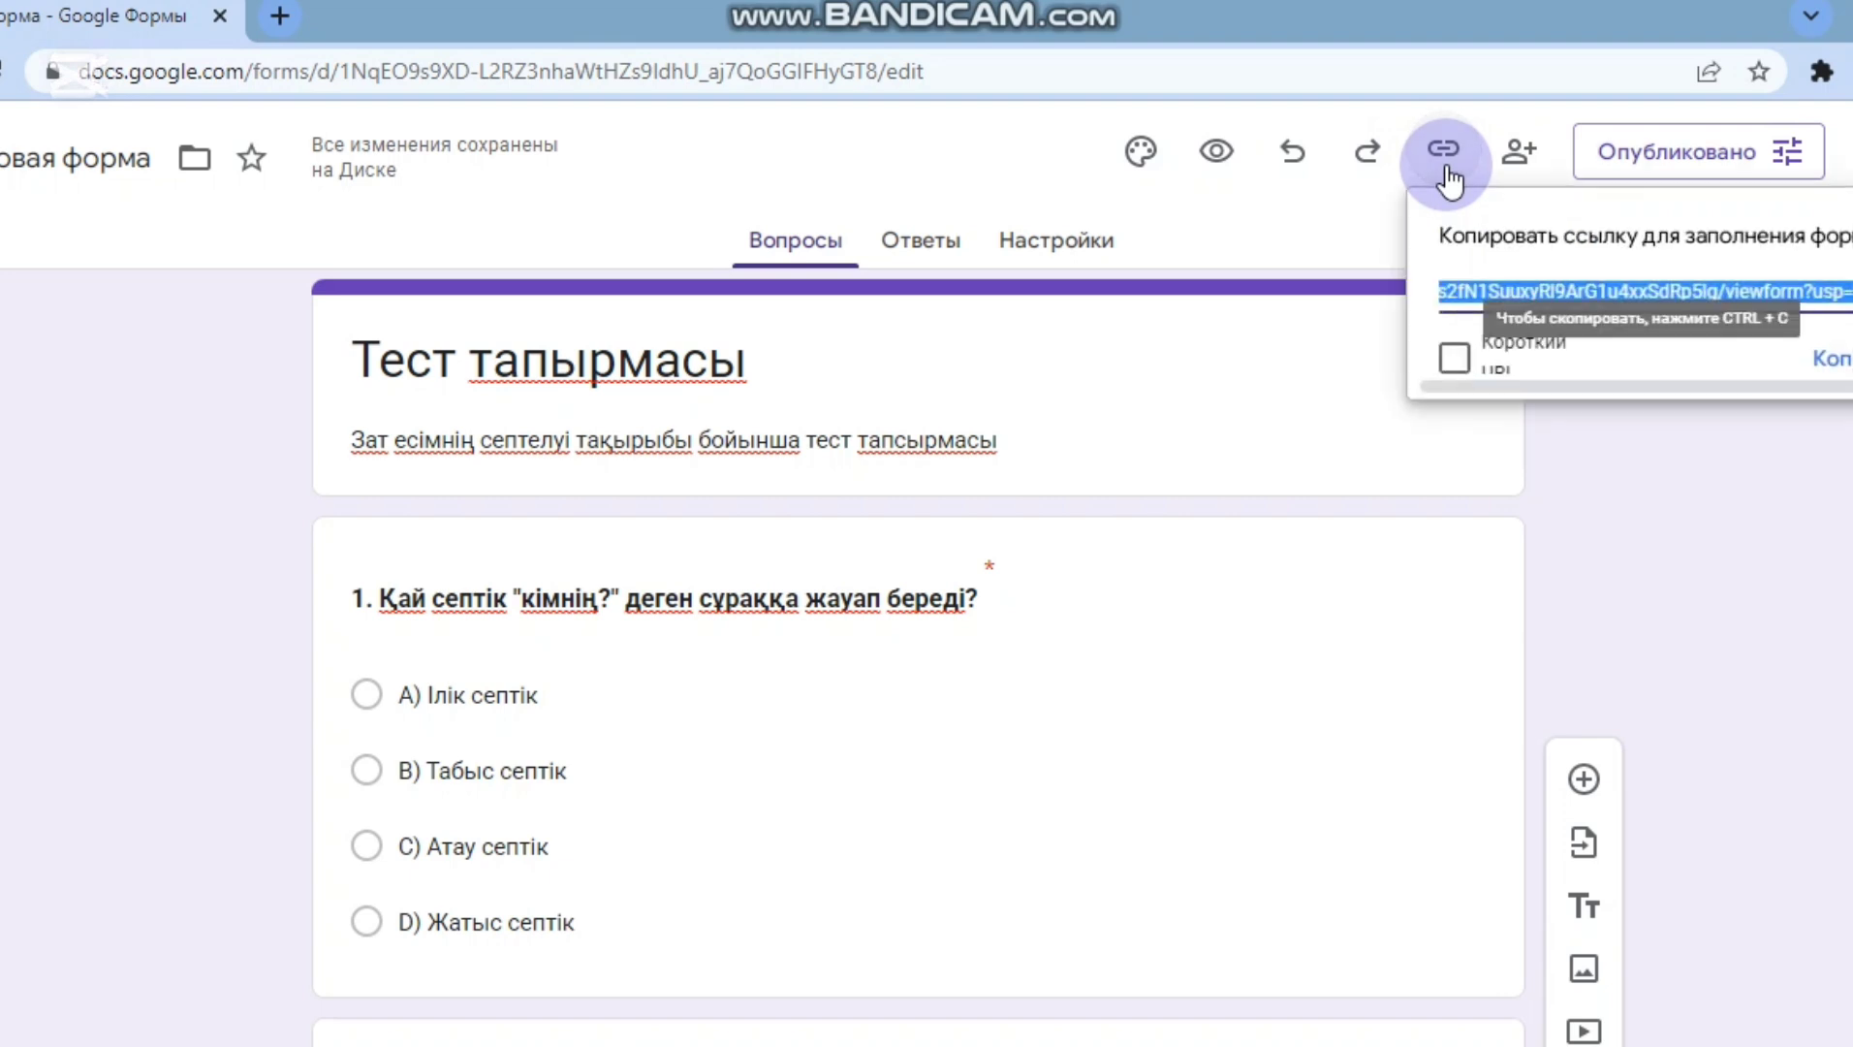
pyautogui.click(1454, 361)
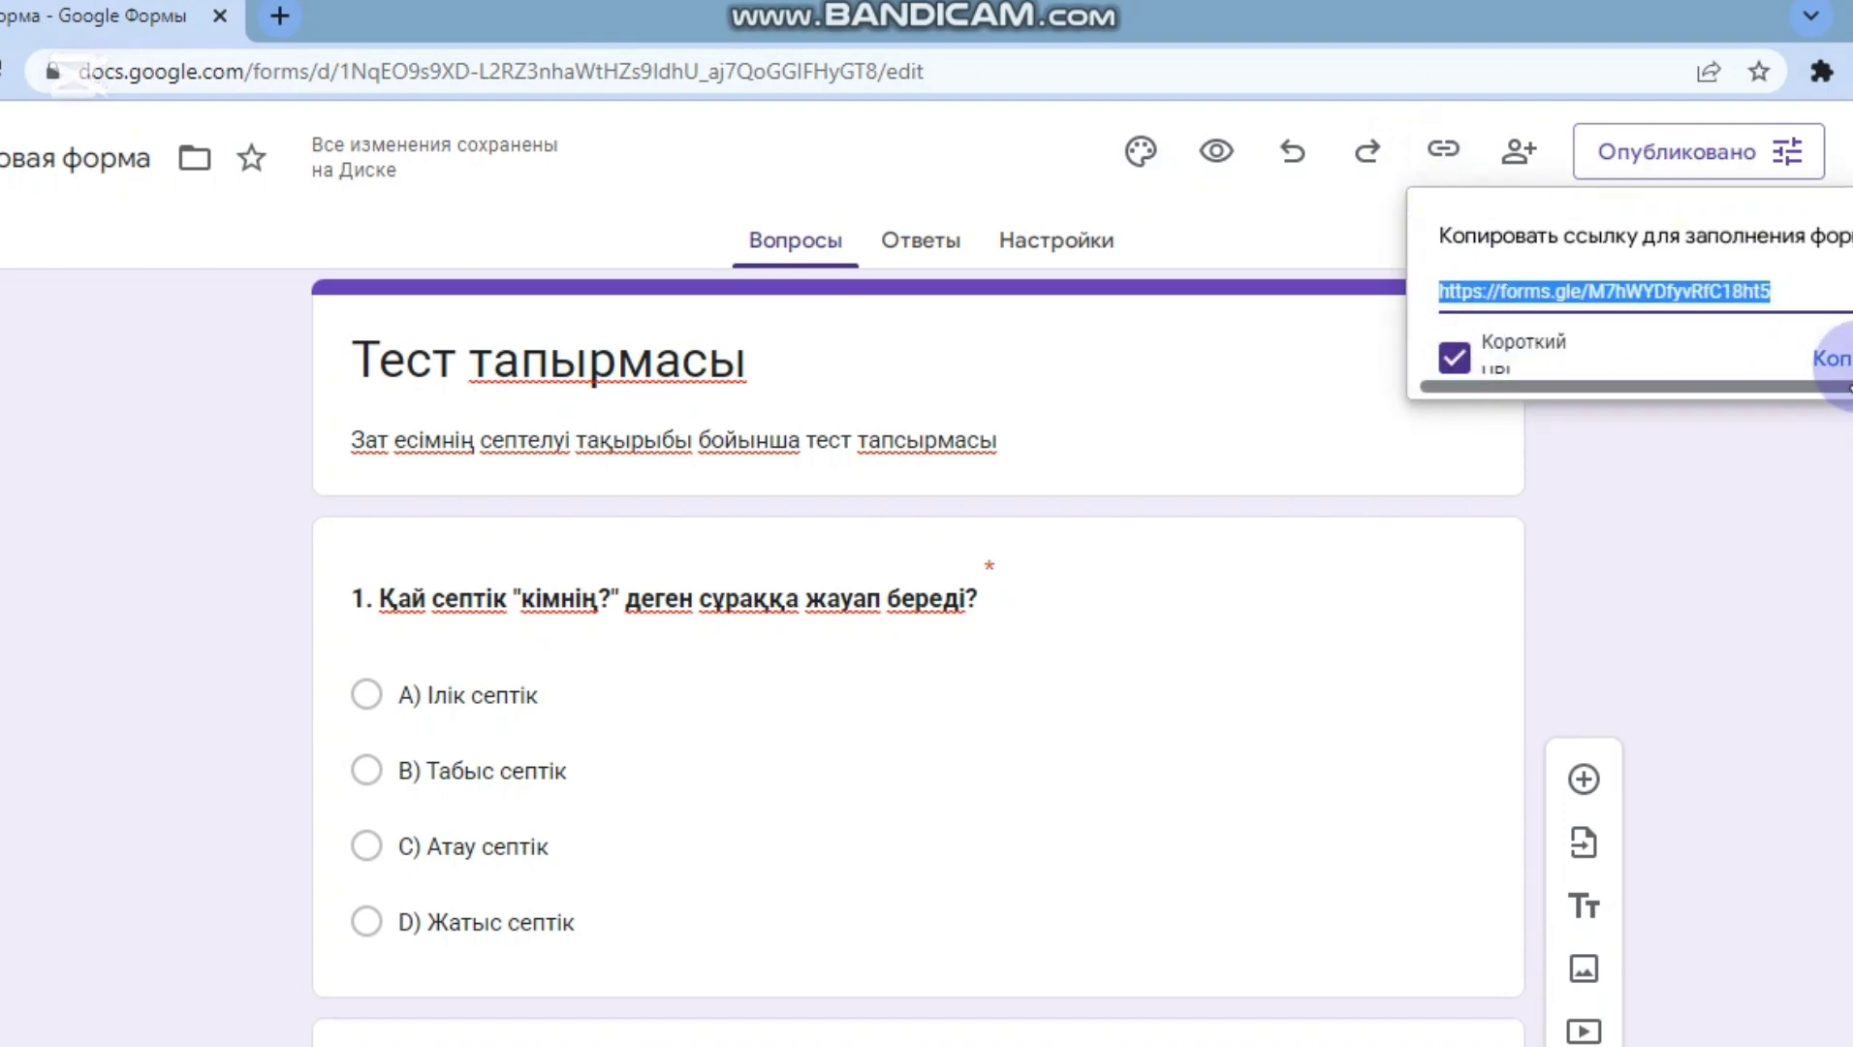
pyautogui.click(1834, 360)
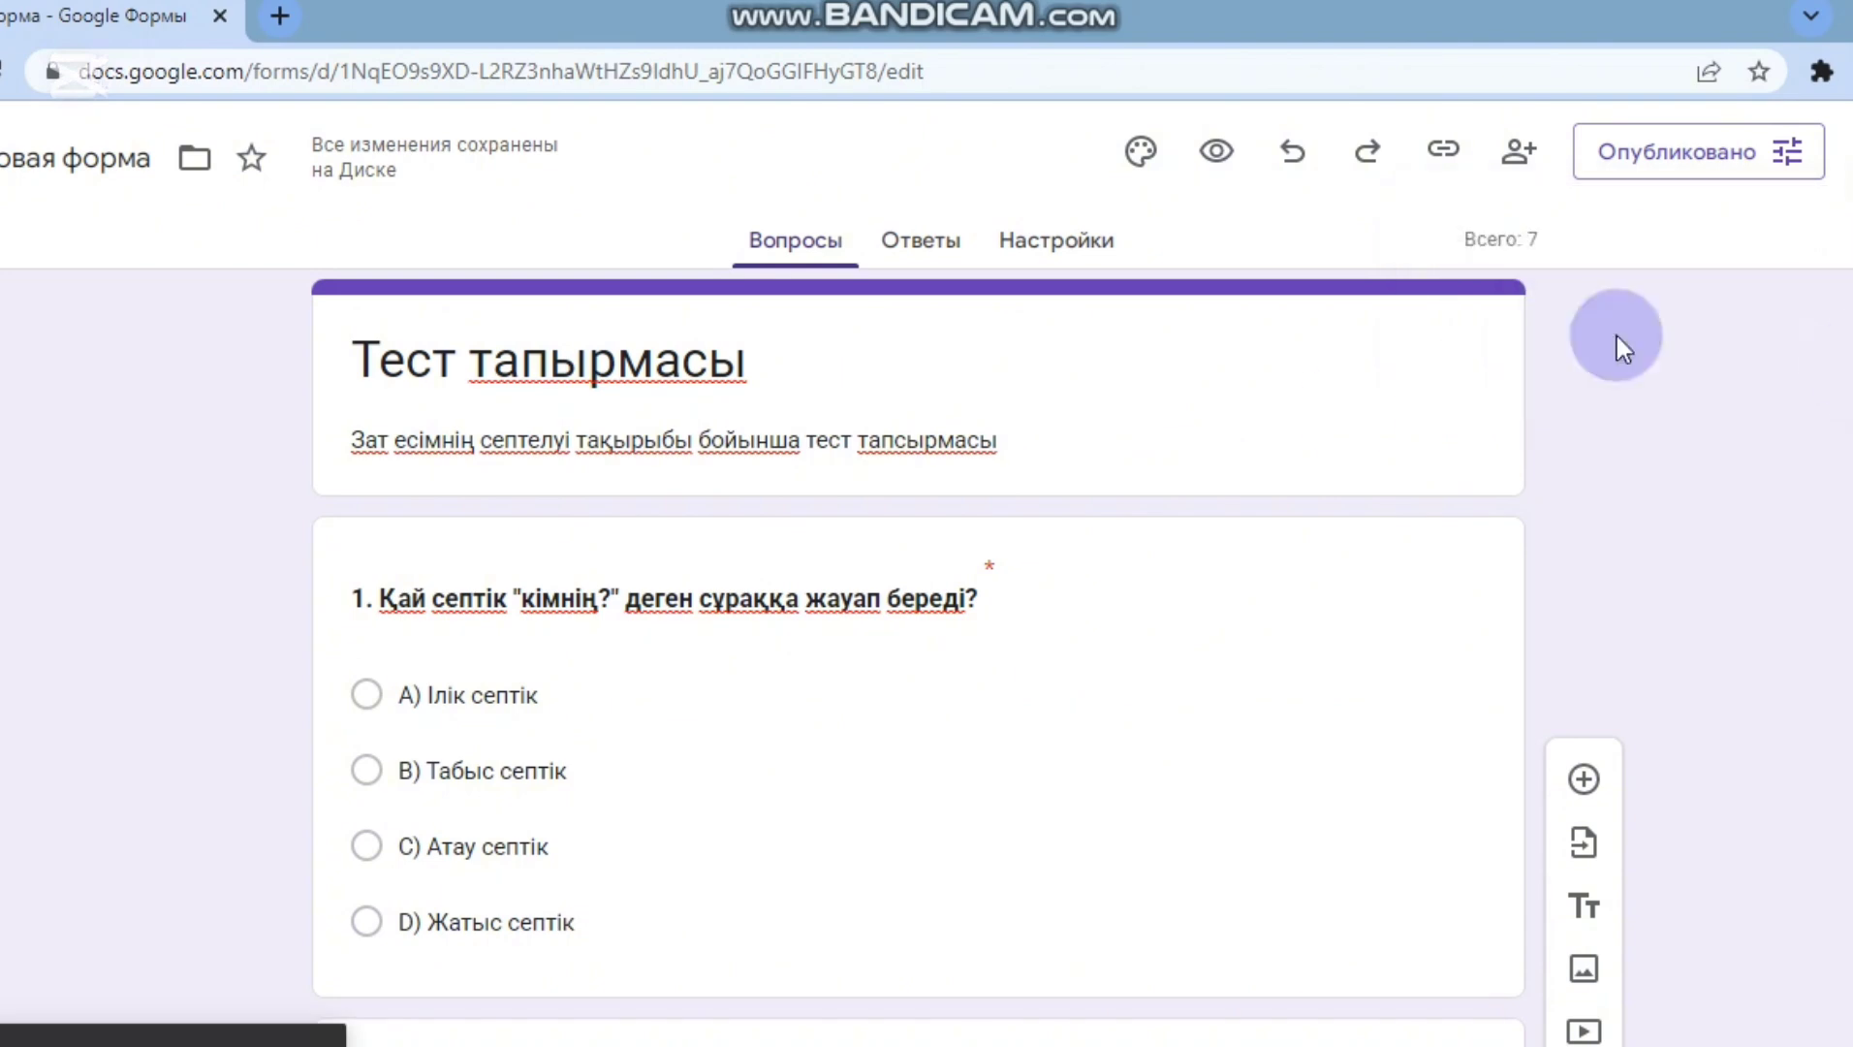
# - Switch to Telegram Web in the other Chrome window and send the copied form link to the "Менің құжаттарым" channel
pyautogui.click(5, 1042)
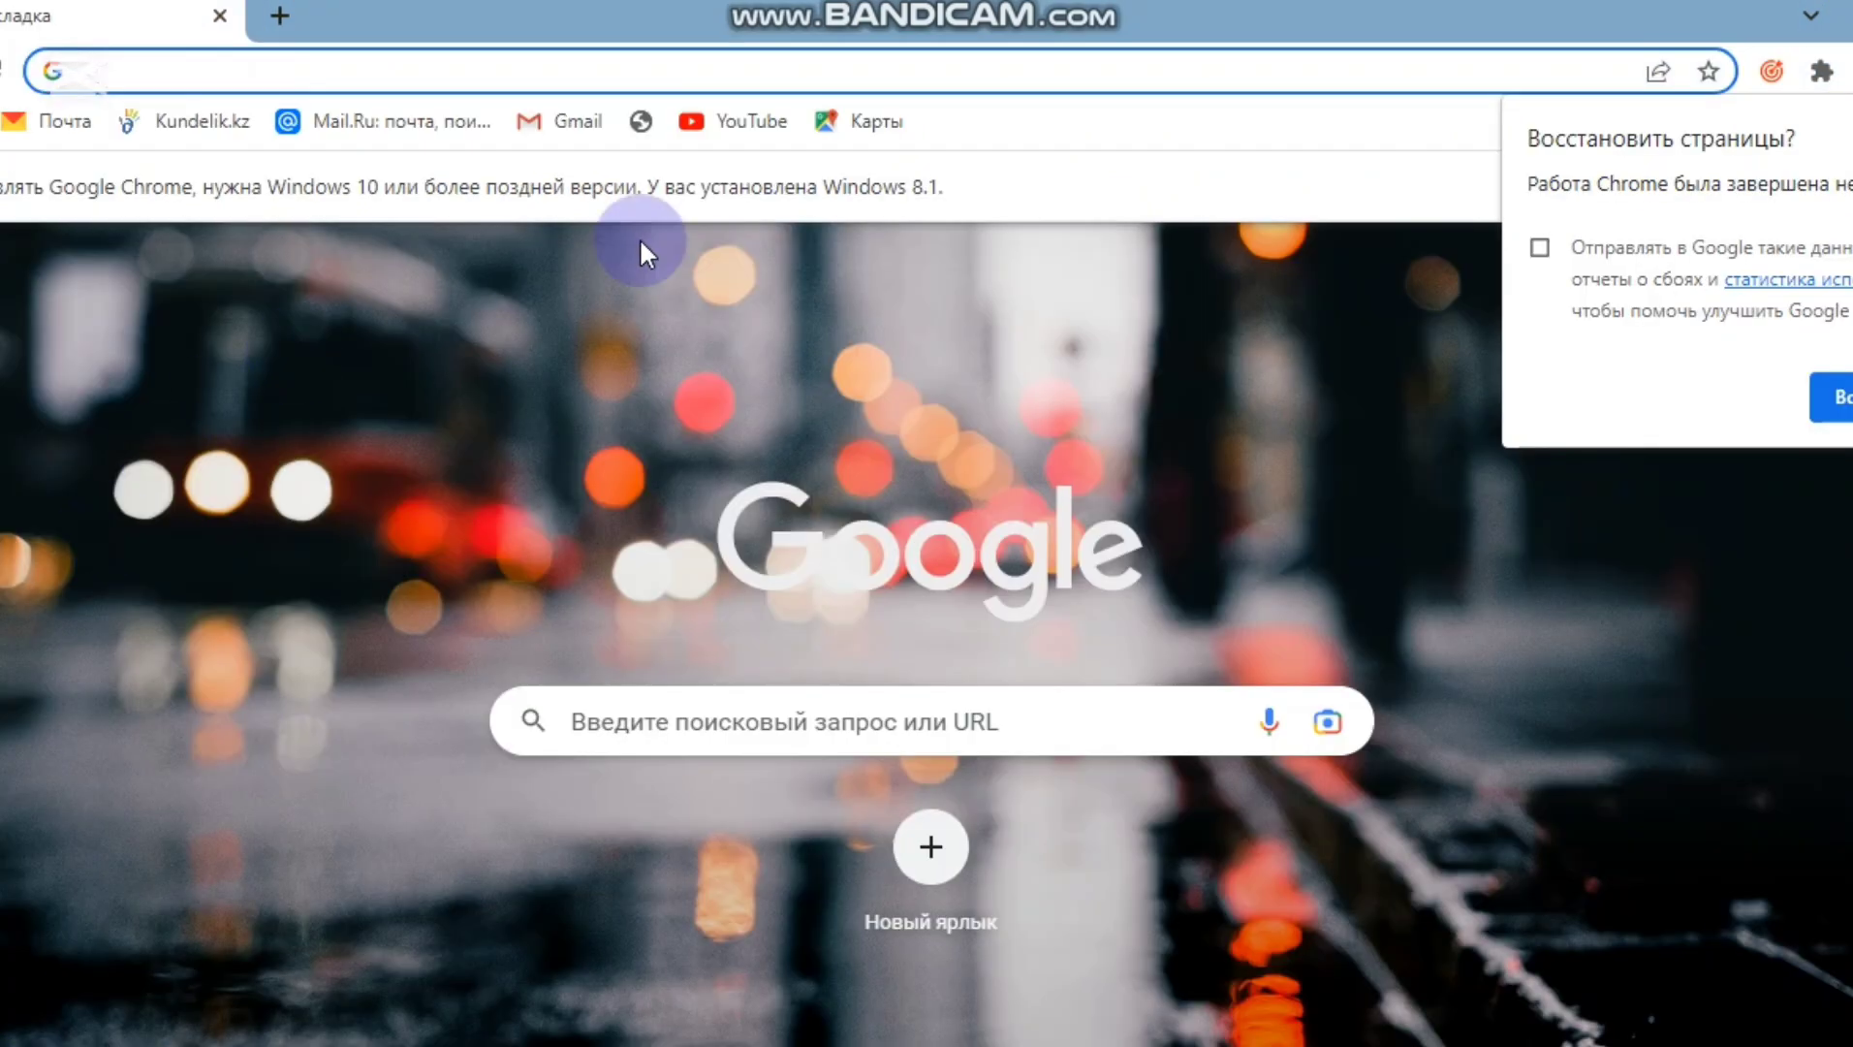
pyautogui.write('тел')
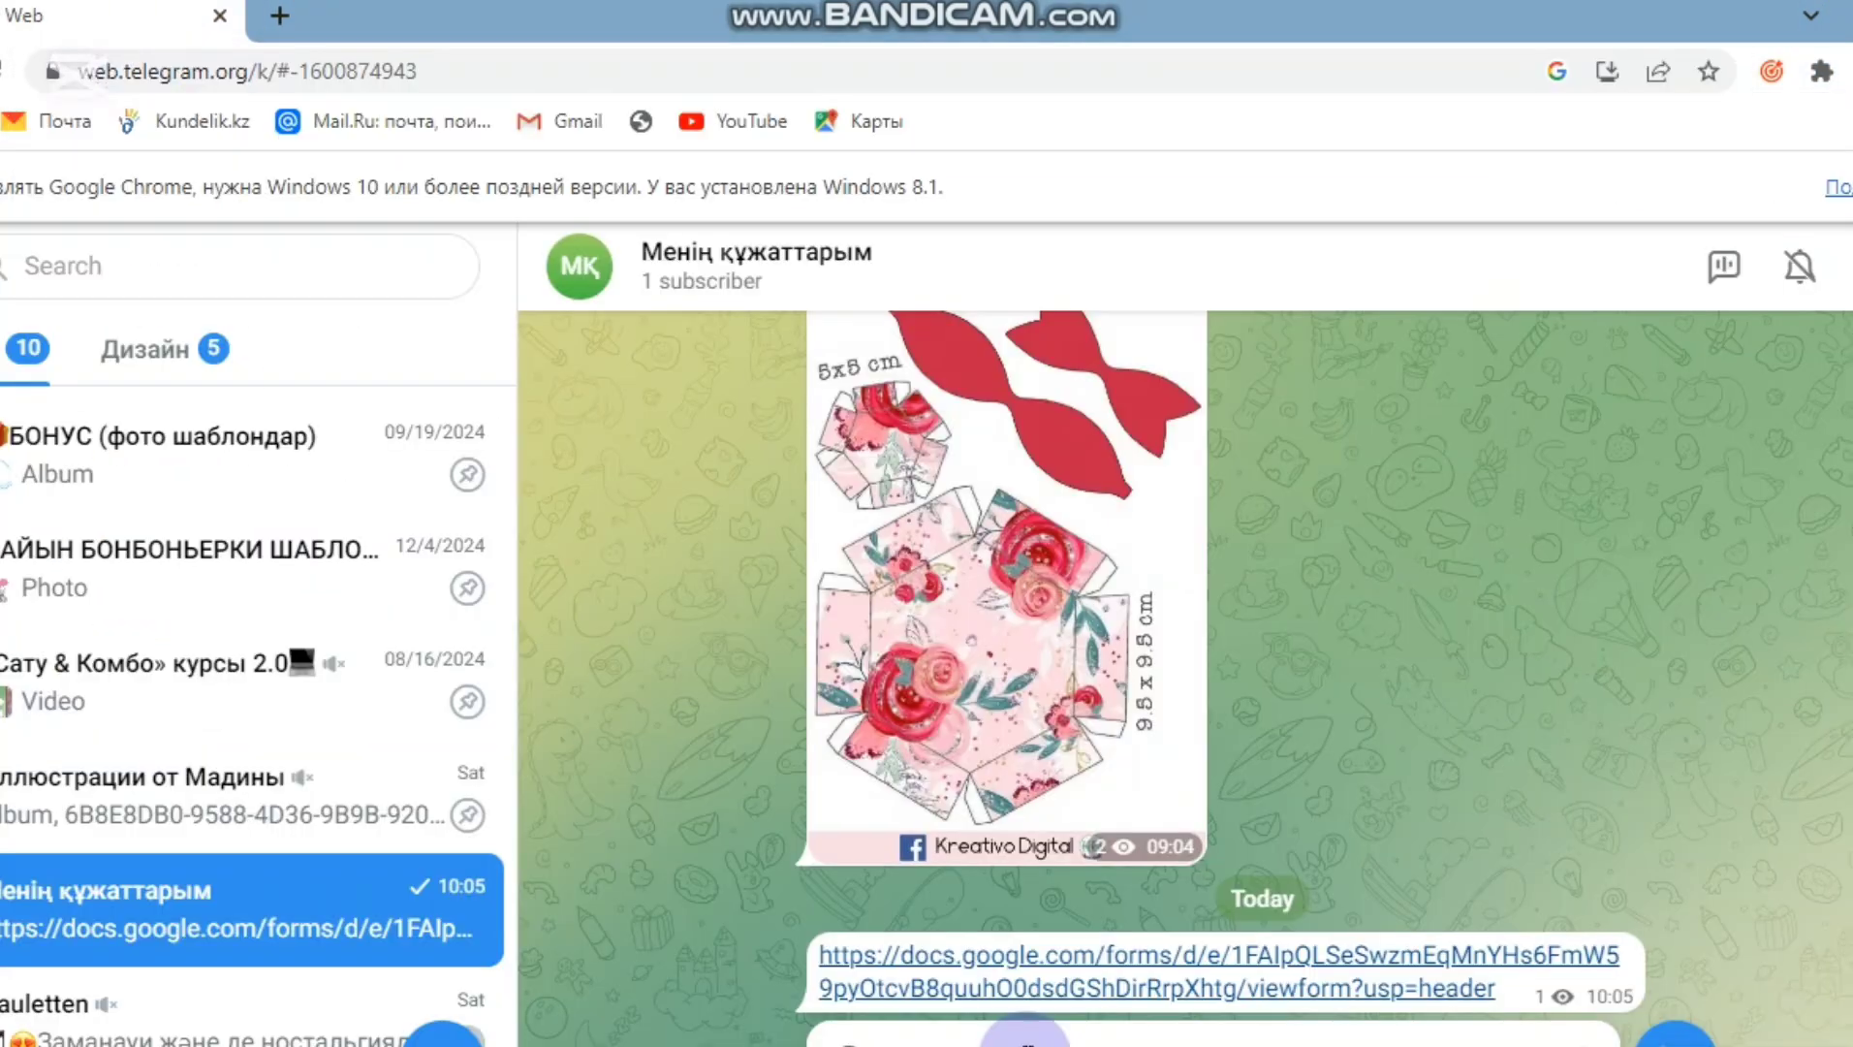
pyautogui.press('Return')
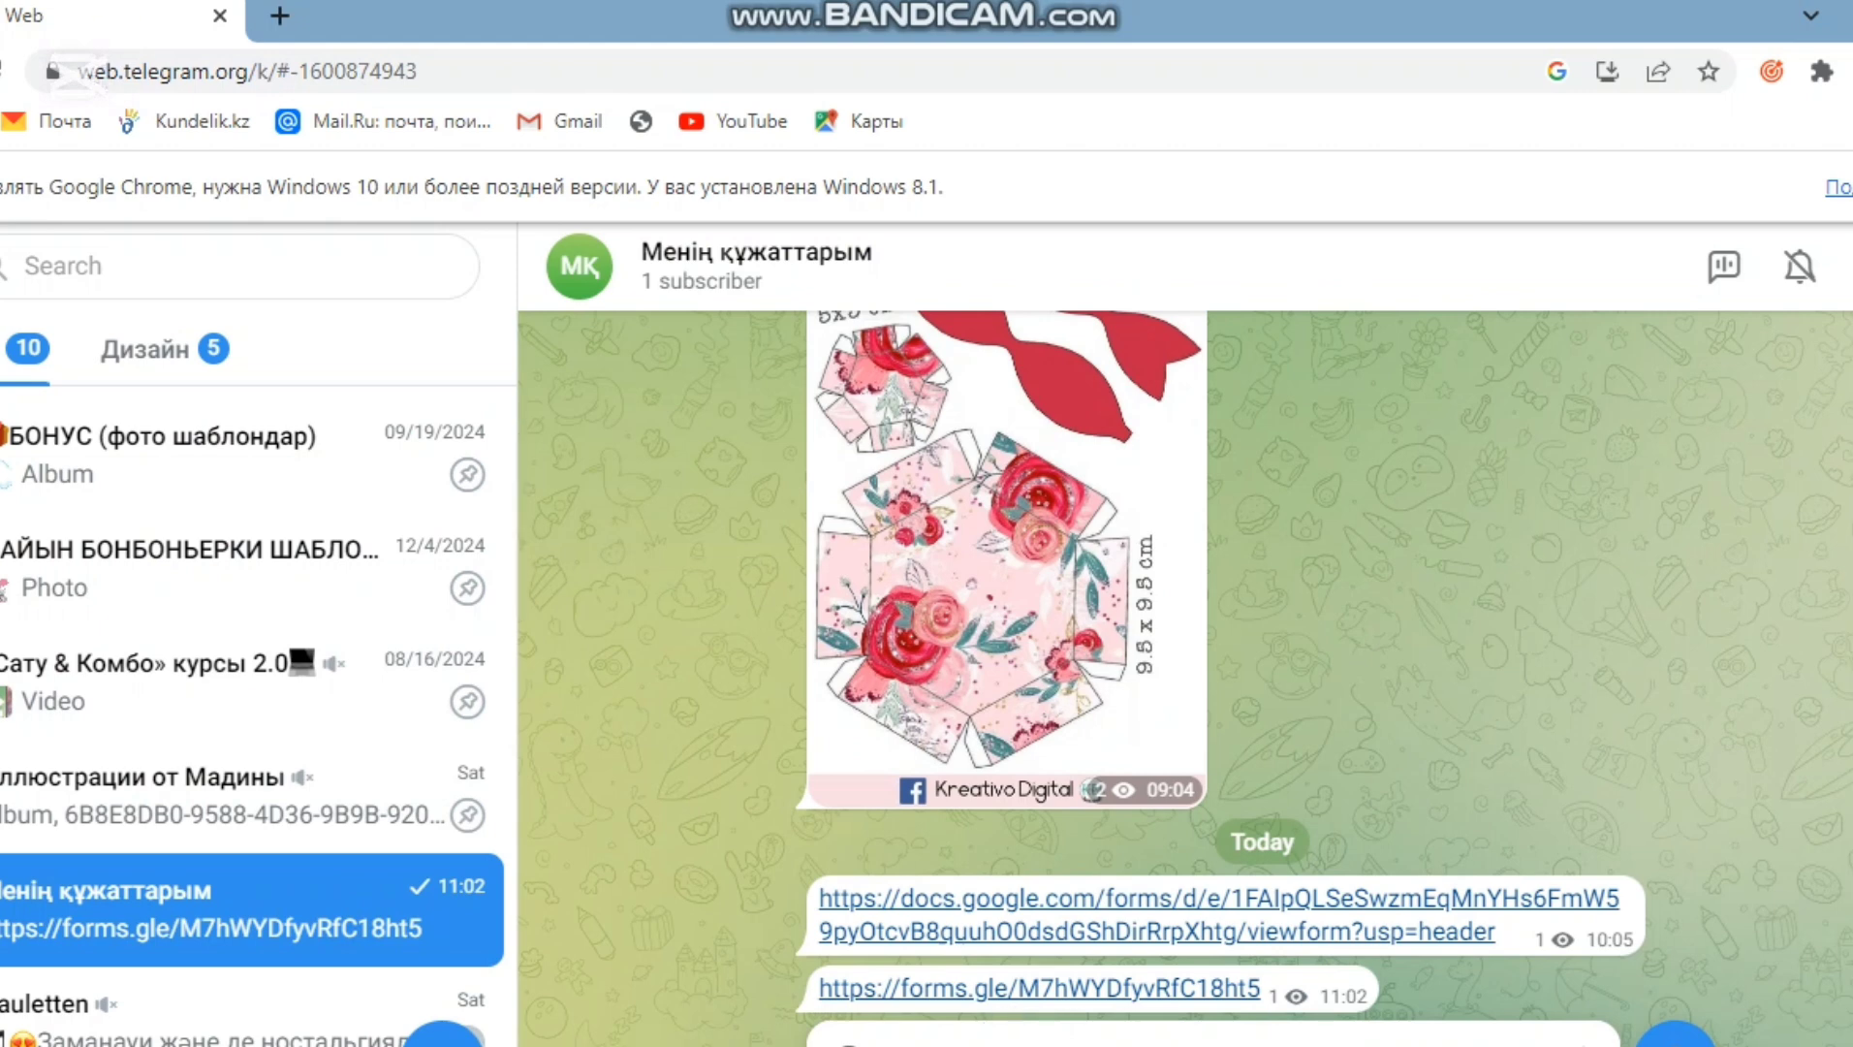
# - Return to the form in Google Forms and examine the response summary, including the score distribution and the answers to each question
pyautogui.hotkey('alt', 'Tab')
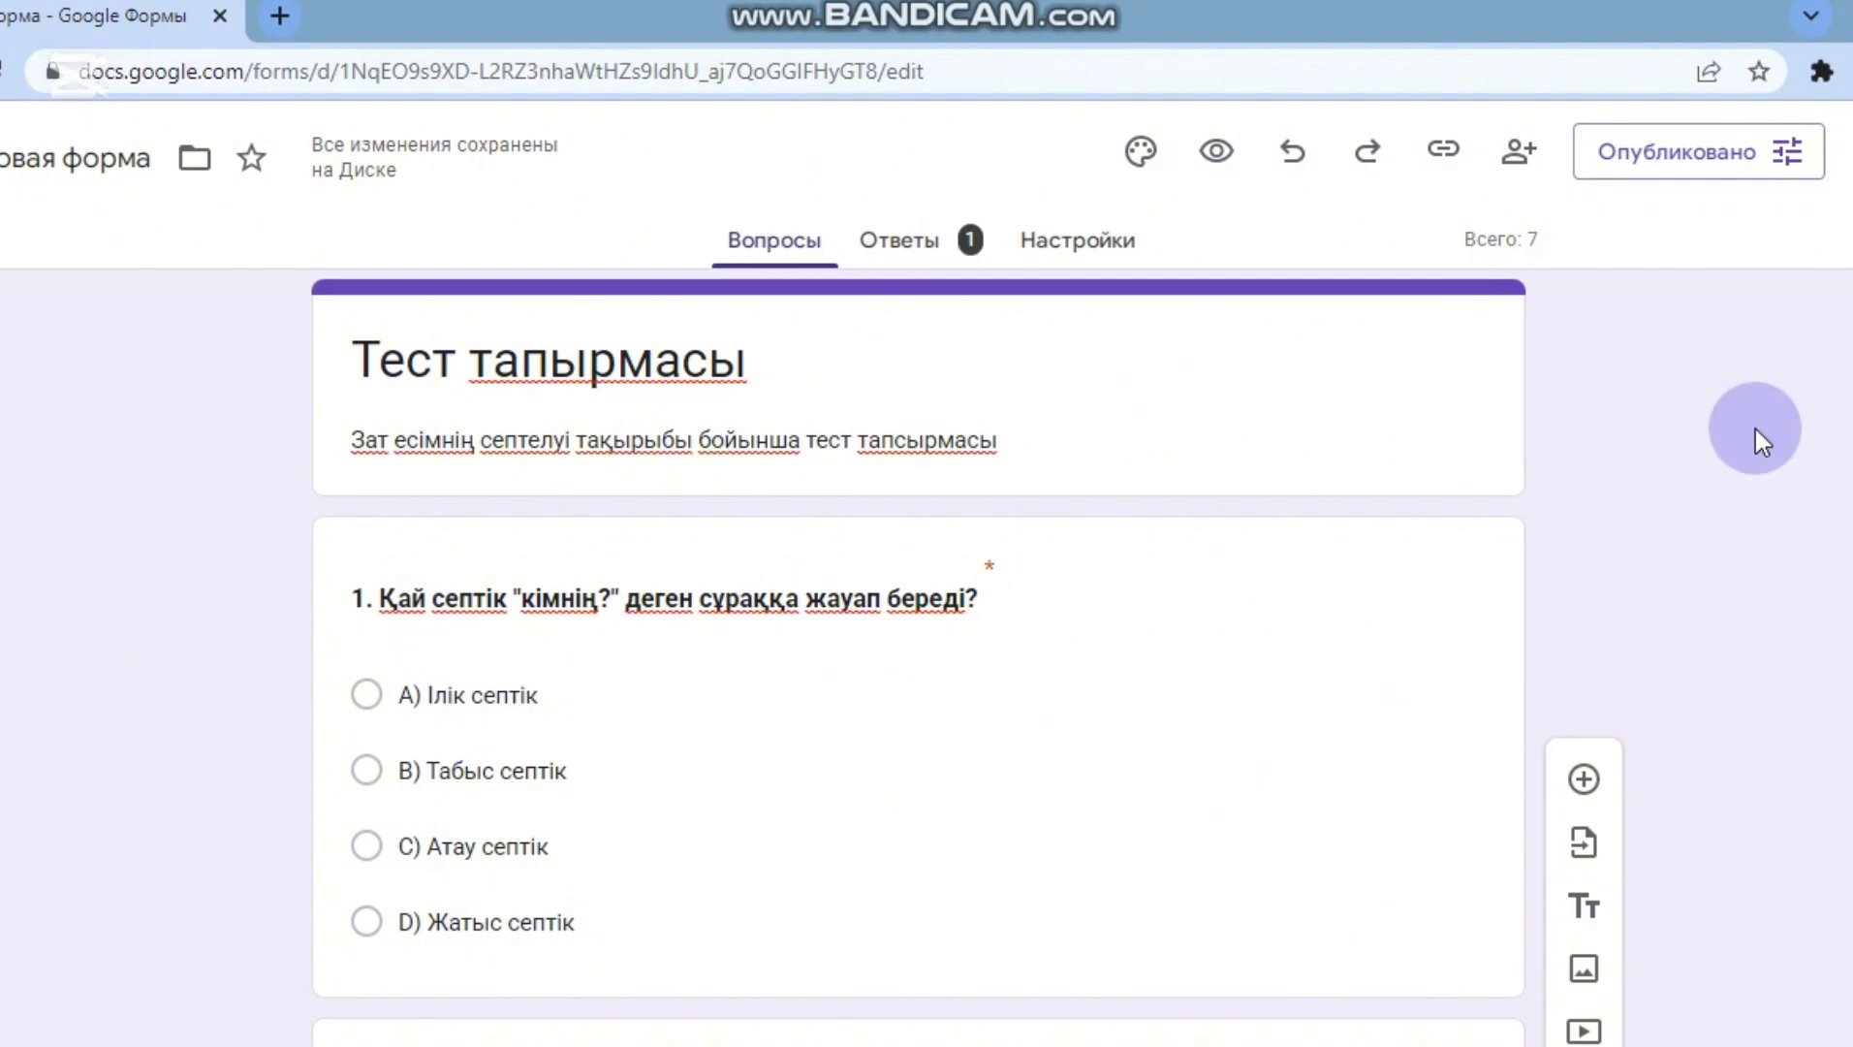
pyautogui.click(906, 249)
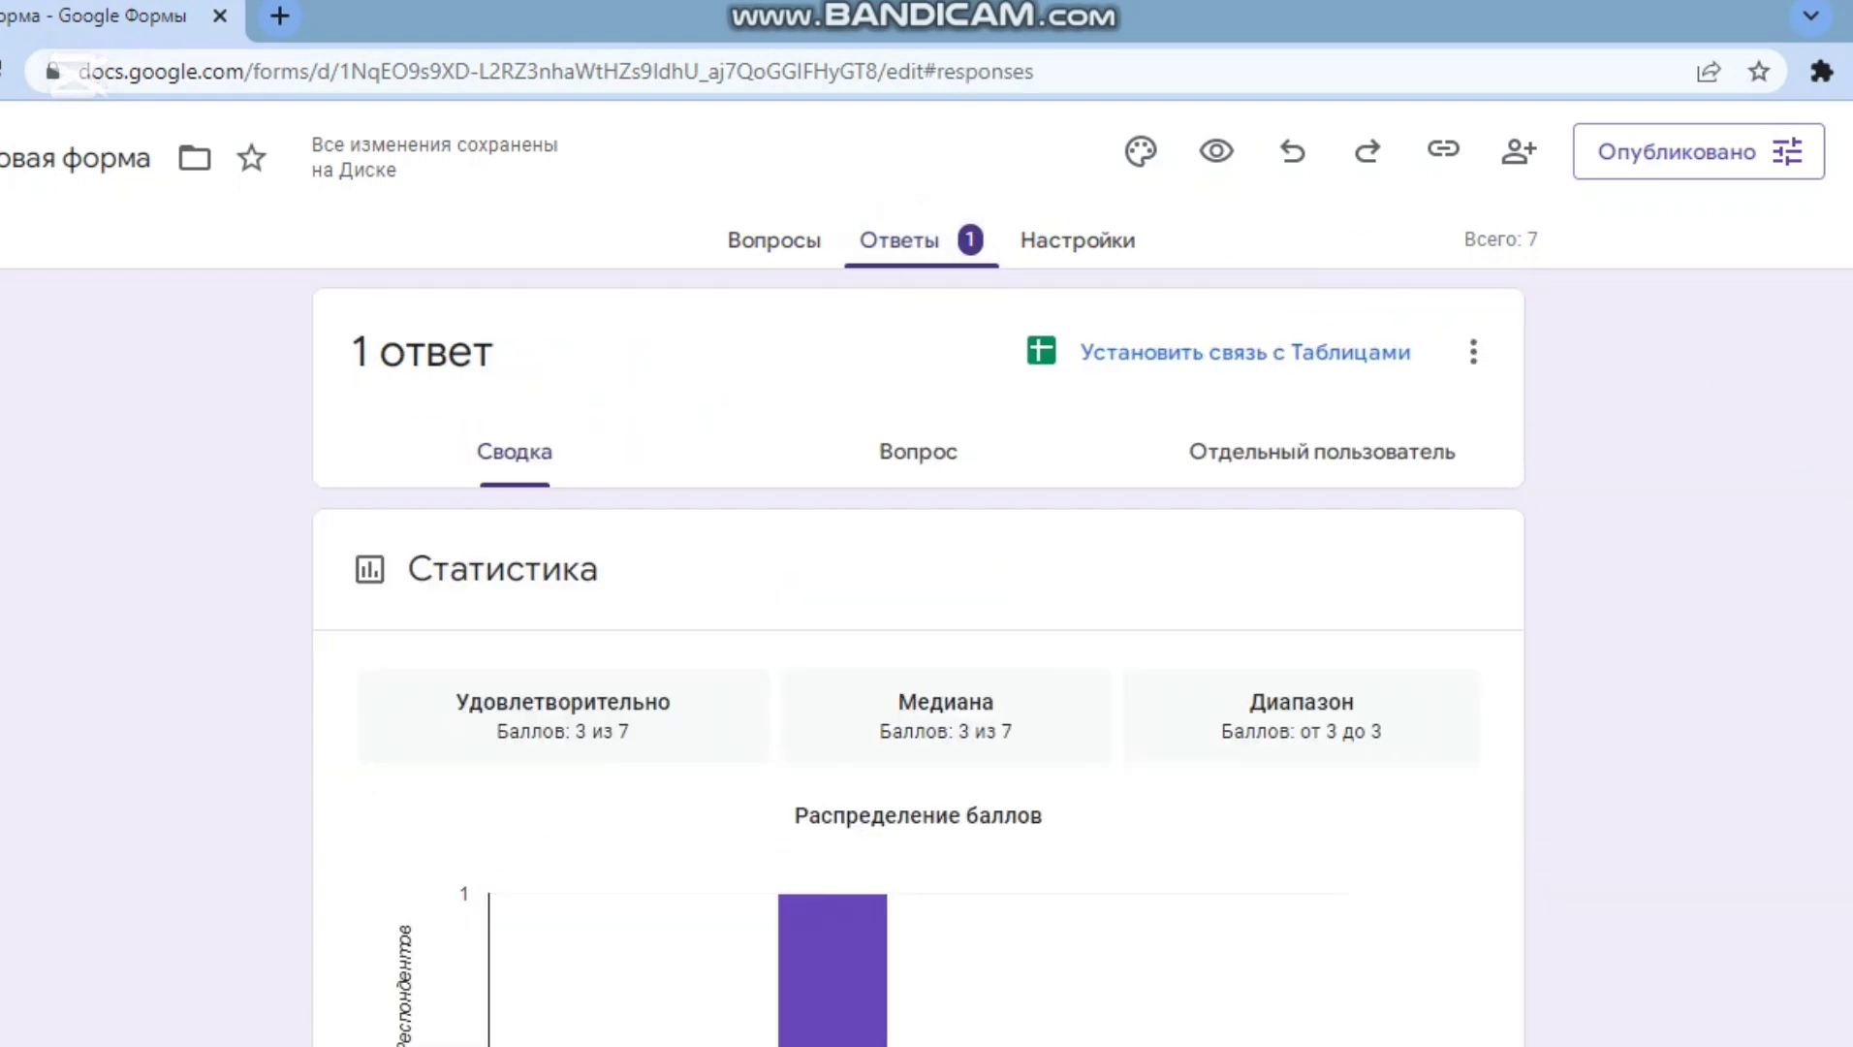
pyautogui.scroll(-3, 918, 659)
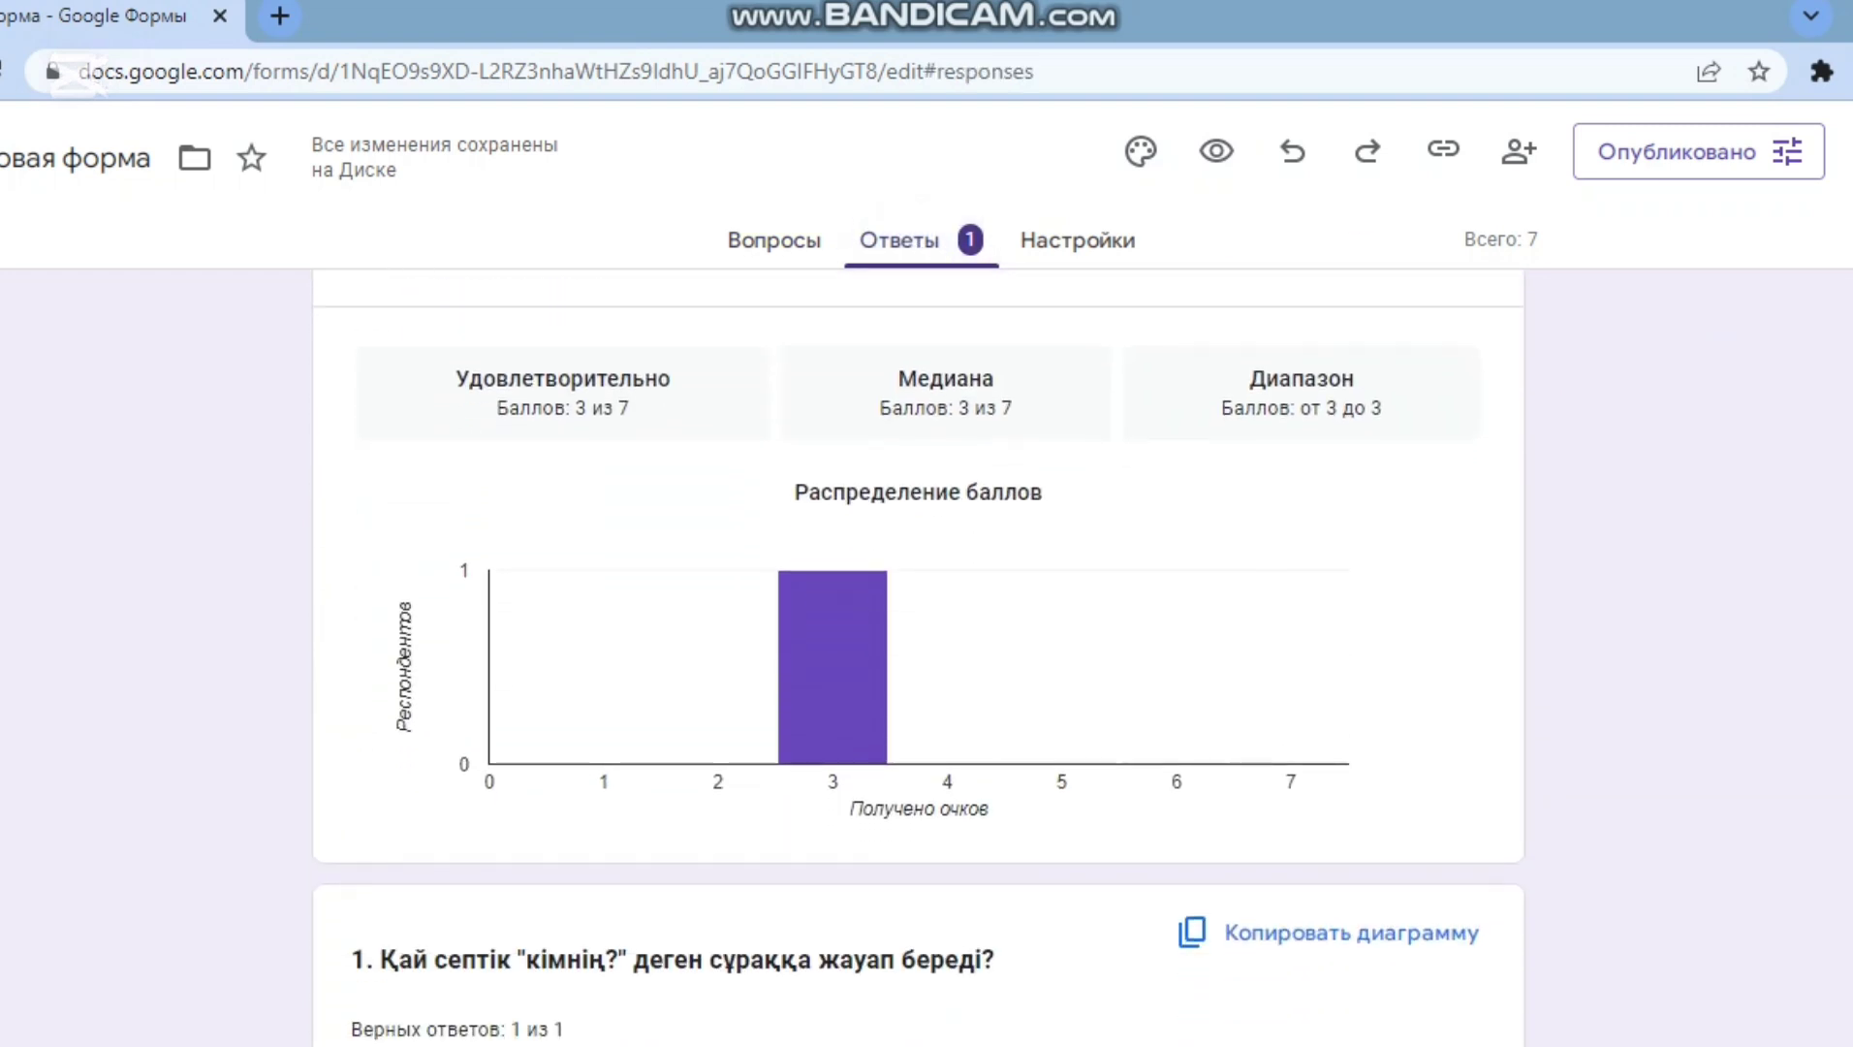
pyautogui.scroll(-1, 918, 668)
pyautogui.scroll(-6, 918, 636)
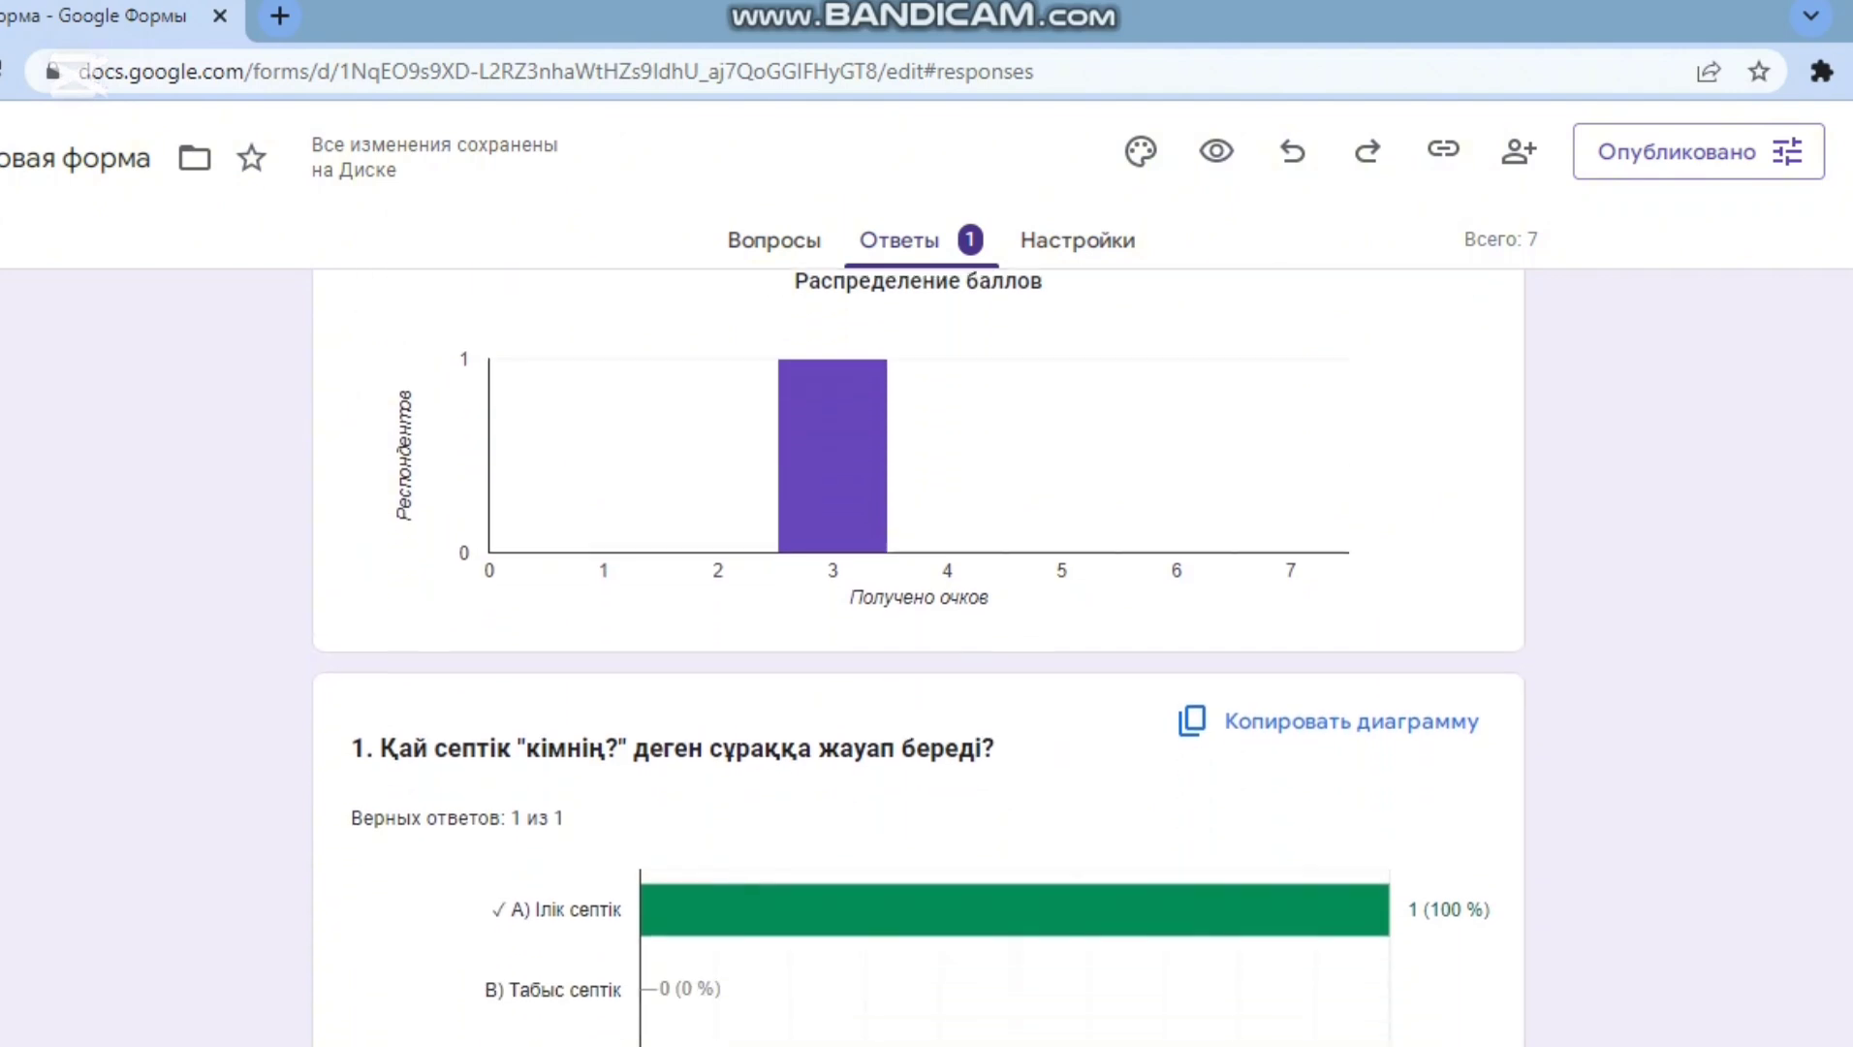
pyautogui.scroll(-5, 918, 635)
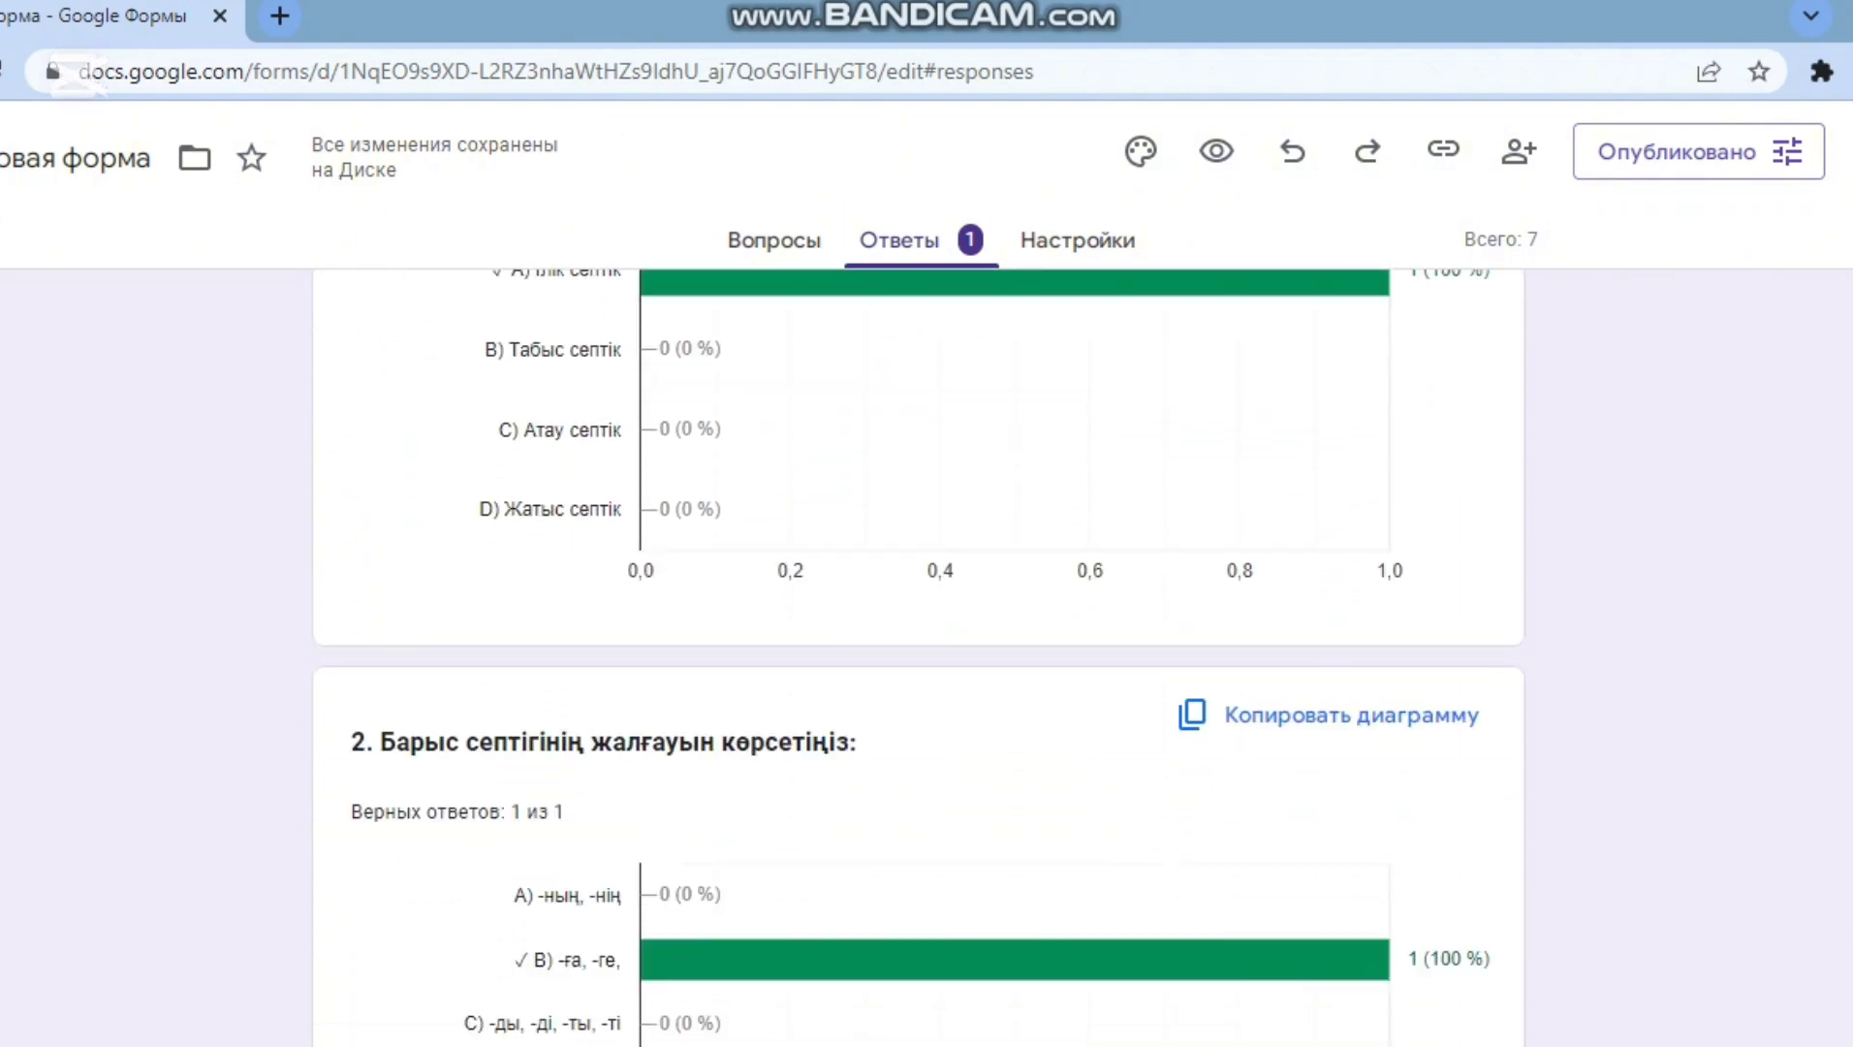
pyautogui.scroll(-6, 918, 636)
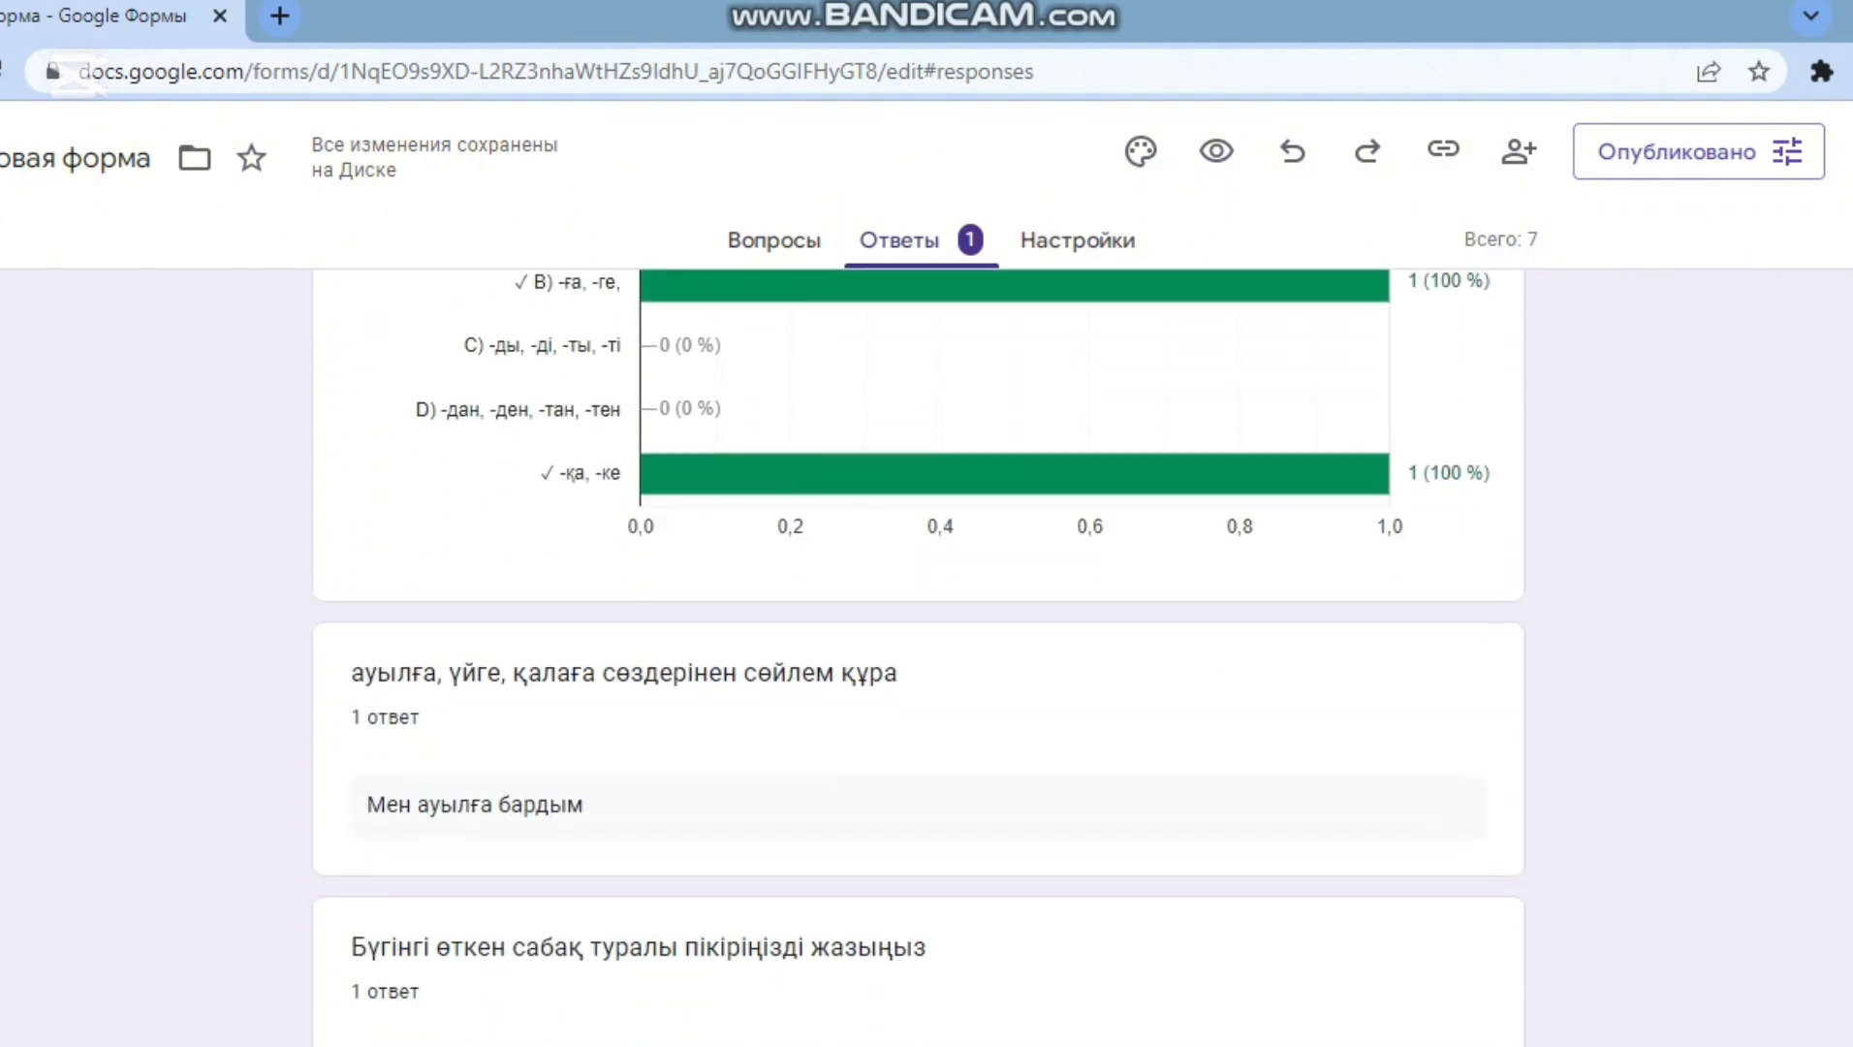